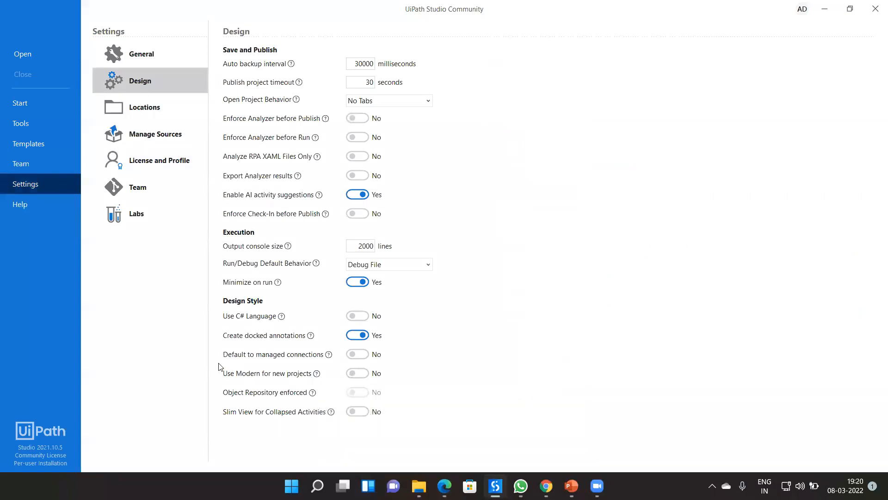
# Step: Leave Modern design off and create a blank Process project named Classic_Recorings
pyautogui.click(365, 376)
pyautogui.click(360, 376)
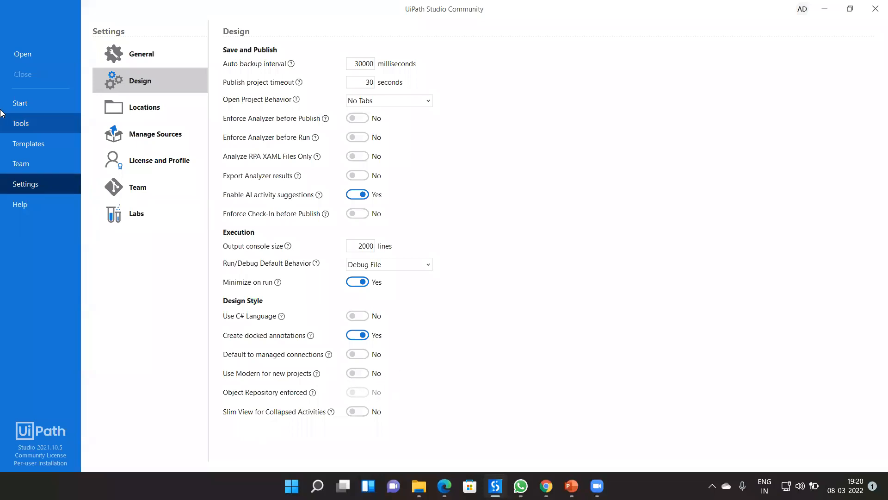
pyautogui.click(20, 103)
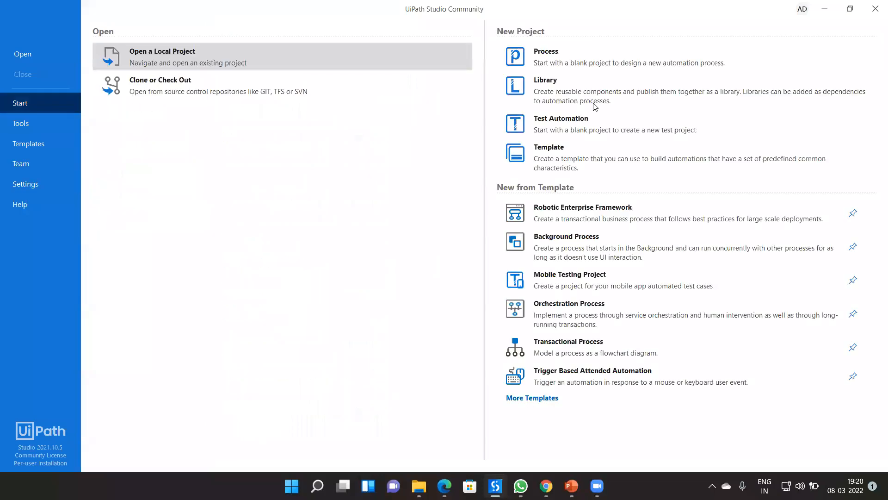
pyautogui.click(612, 62)
pyautogui.press('BackSpace')
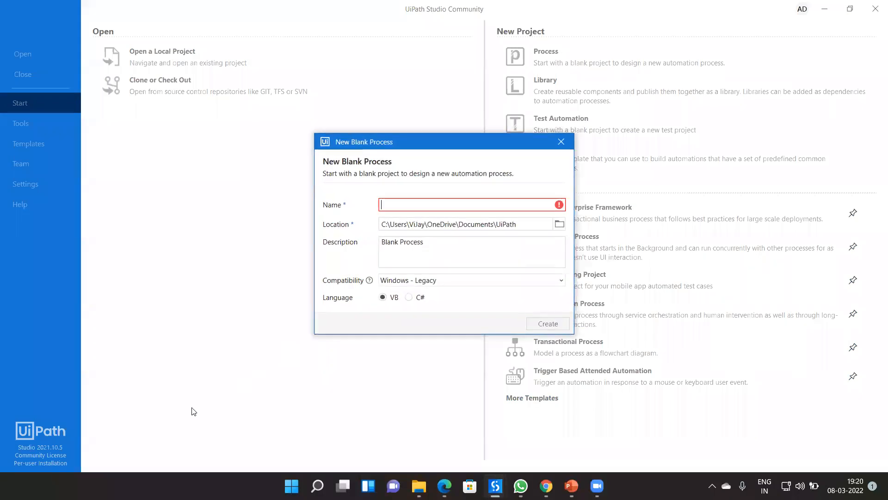
pyautogui.write('Classic_')
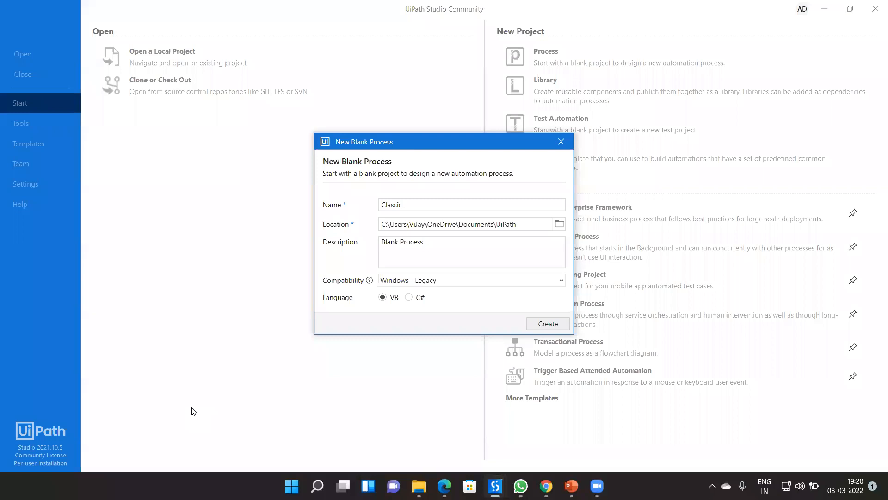
pyautogui.write('Recorings')
pyautogui.press('Return')
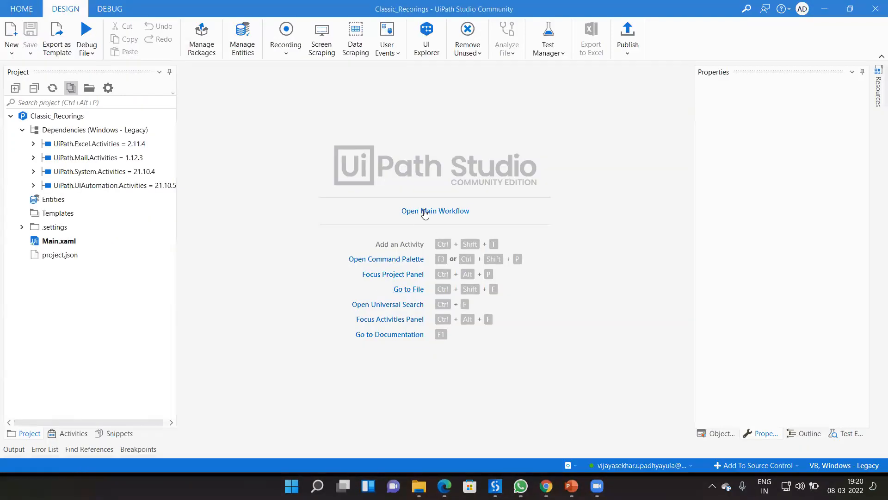
# Step: Open the Main workflow and briefly check the recording types list
pyautogui.click(424, 211)
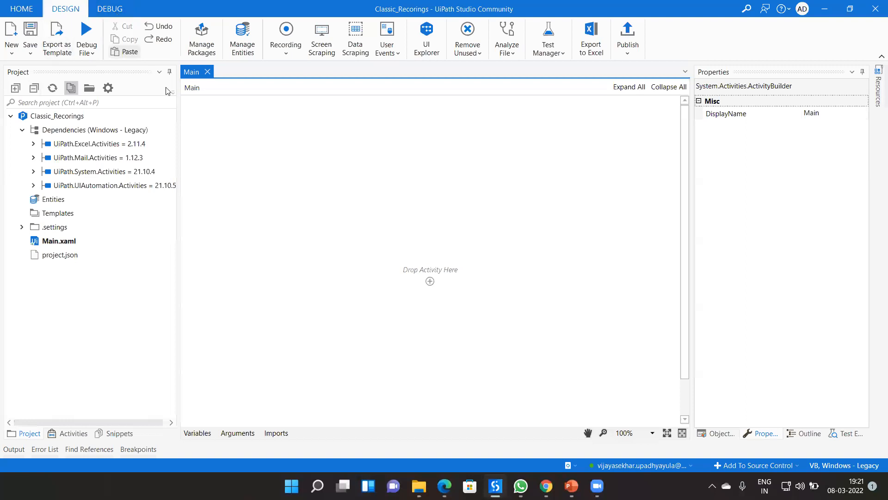
pyautogui.click(286, 56)
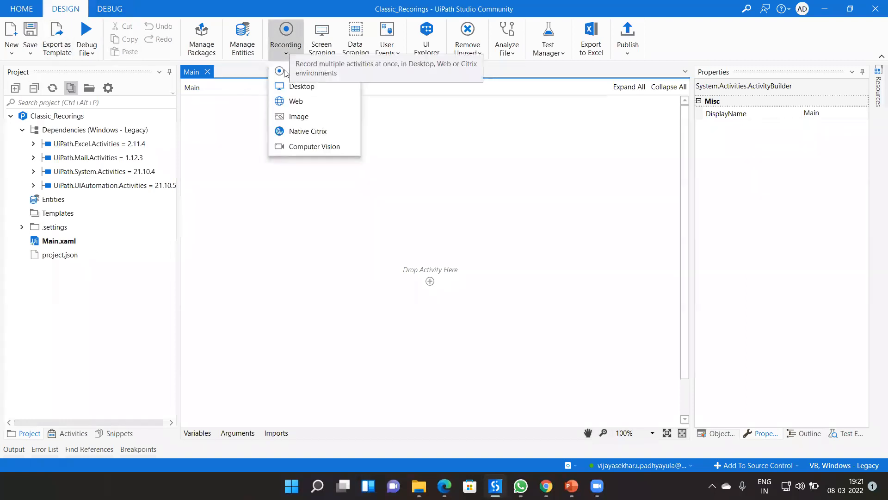
pyautogui.click(353, 279)
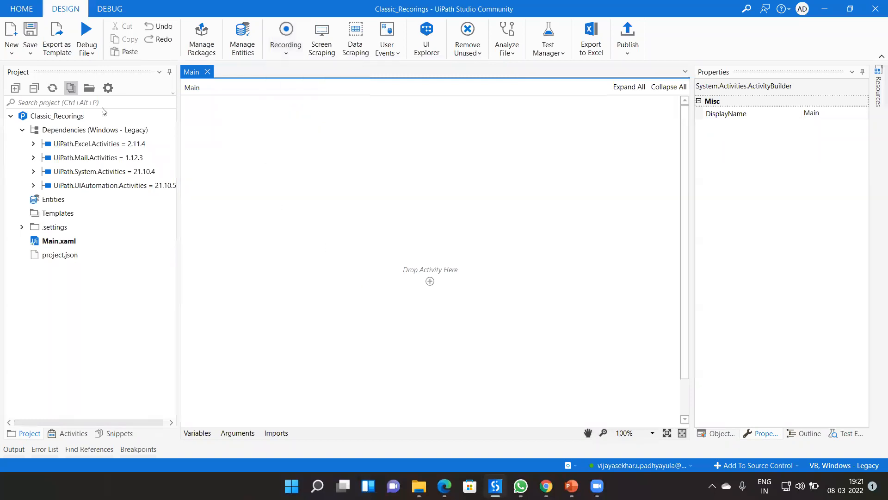
# Step: Add a new flowchart workflow named Classic
pyautogui.click(12, 47)
pyautogui.click(36, 83)
pyautogui.press('BackSpace')
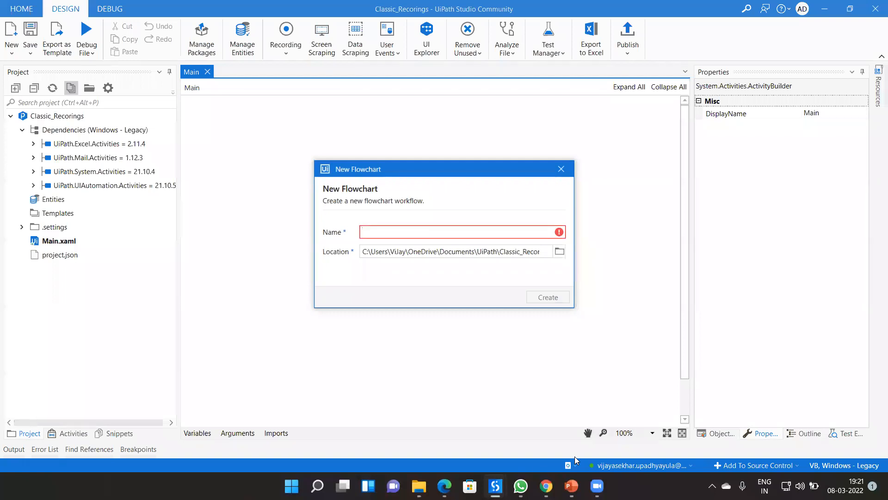
pyautogui.write('Classic')
pyautogui.press('Return')
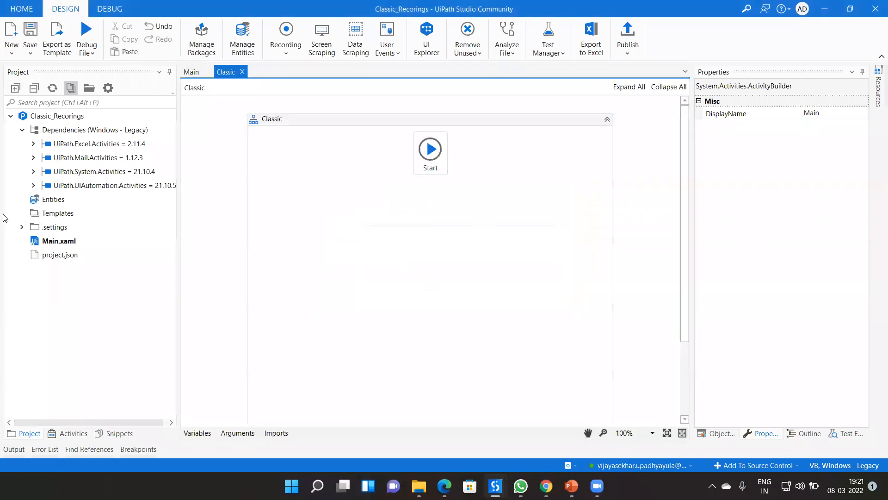
pyautogui.click(286, 45)
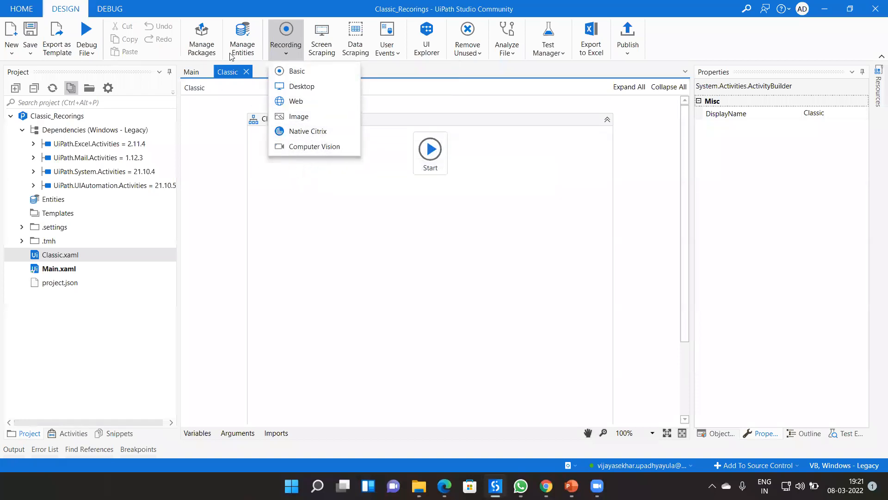
# Step: Start a Basic recording and minimize PowerPoint and the Downloads window to reveal WorkShop
pyautogui.click(408, 285)
pyautogui.click(287, 46)
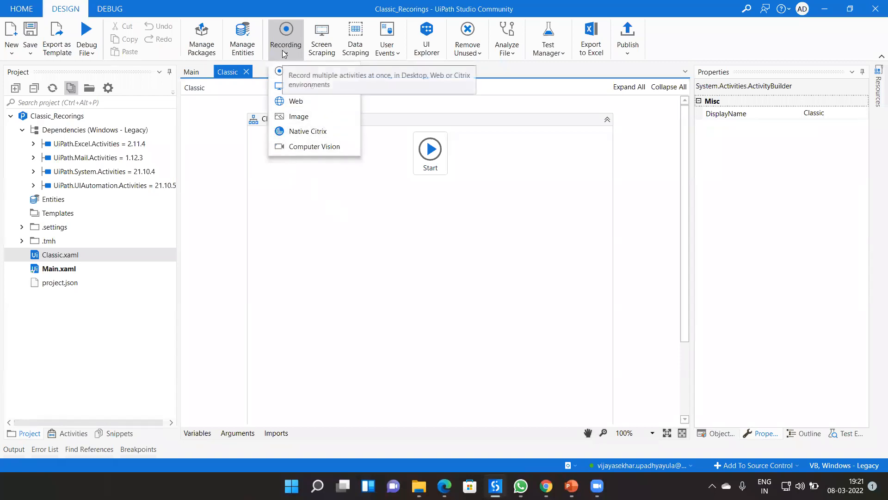
pyautogui.click(294, 75)
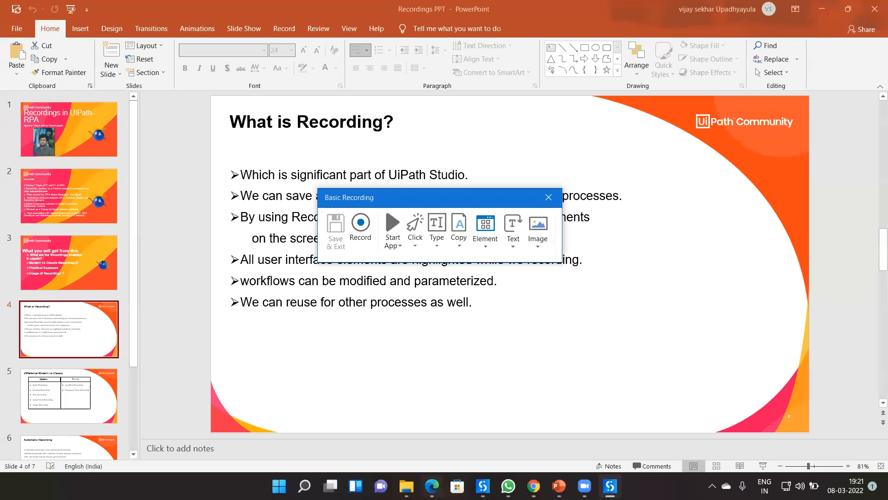
pyautogui.click(819, 11)
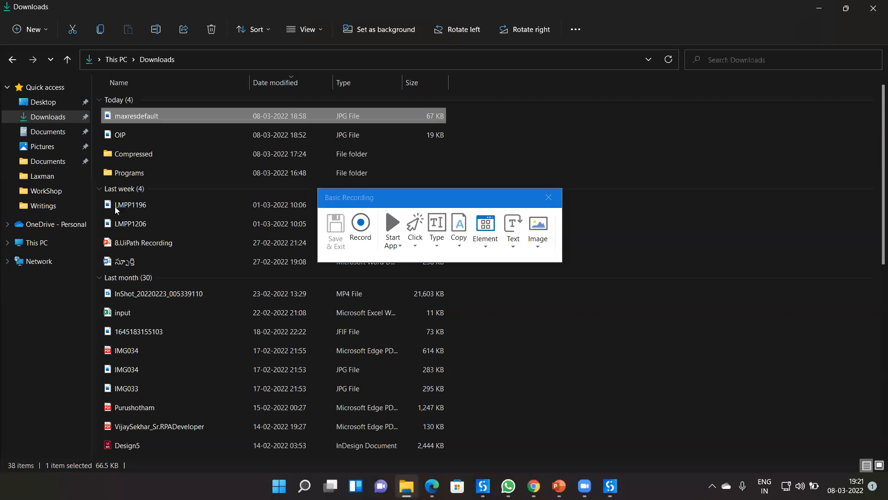
pyautogui.press('super+d')
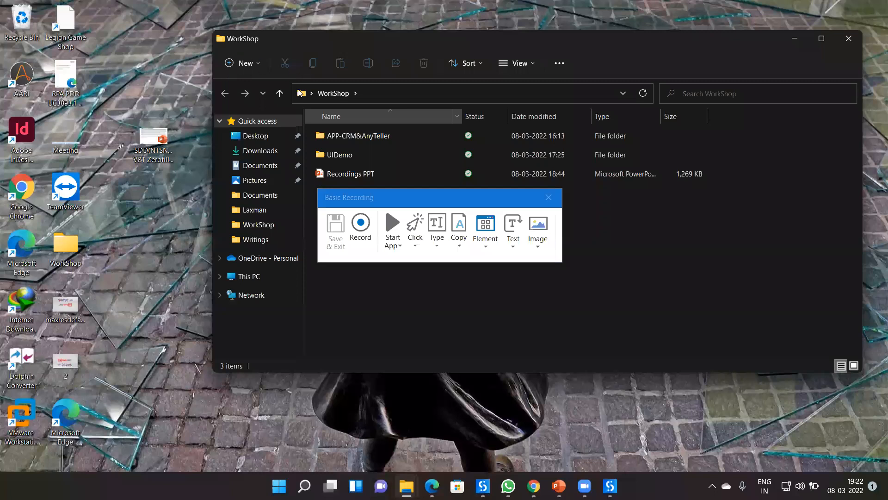
# Step: Open a subfolder inside the WorkShop folder
pyautogui.doubleClick(358, 136)
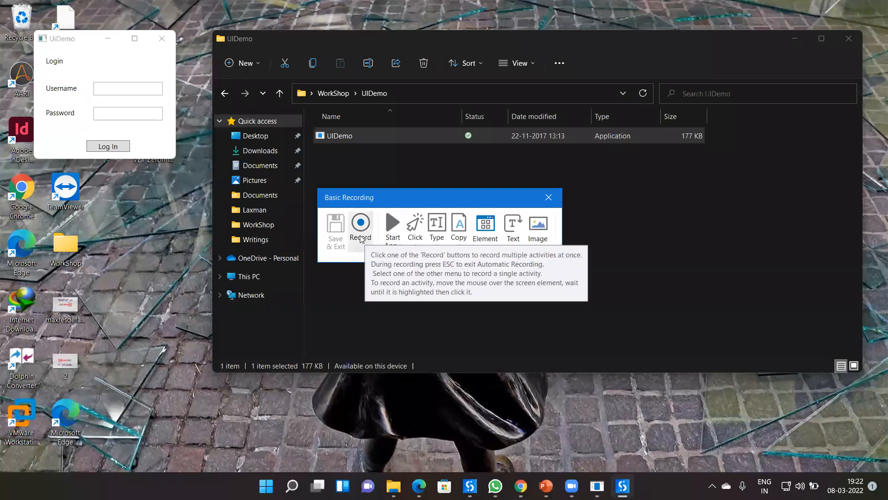
# Step: Start recording and record typing 'admin' into the Username field
pyautogui.click(361, 235)
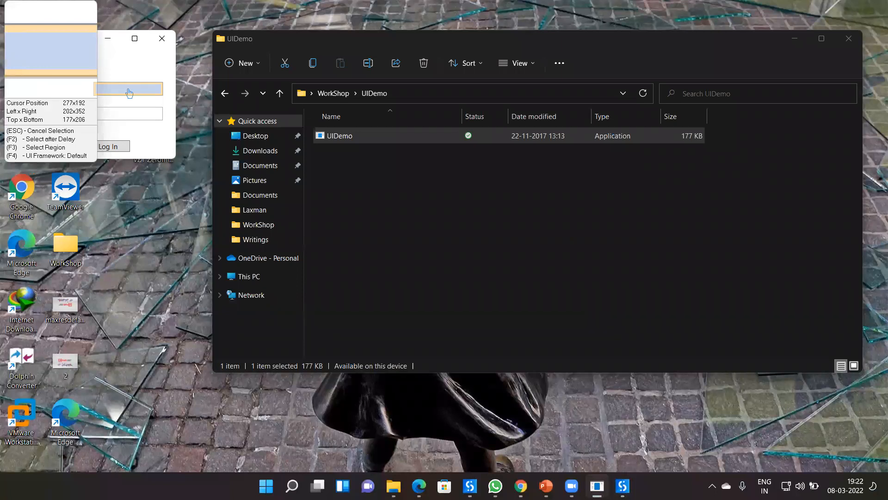
pyautogui.click(129, 89)
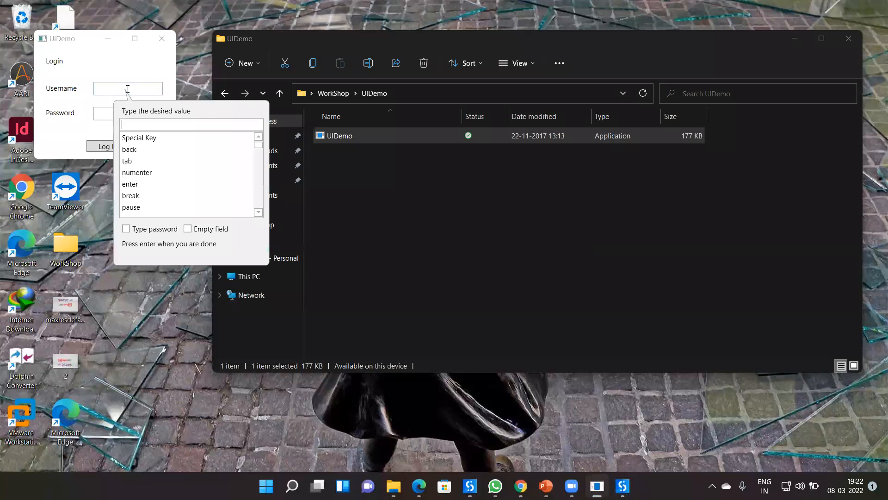
pyautogui.write('admin')
pyautogui.click(187, 228)
pyautogui.press('Return')
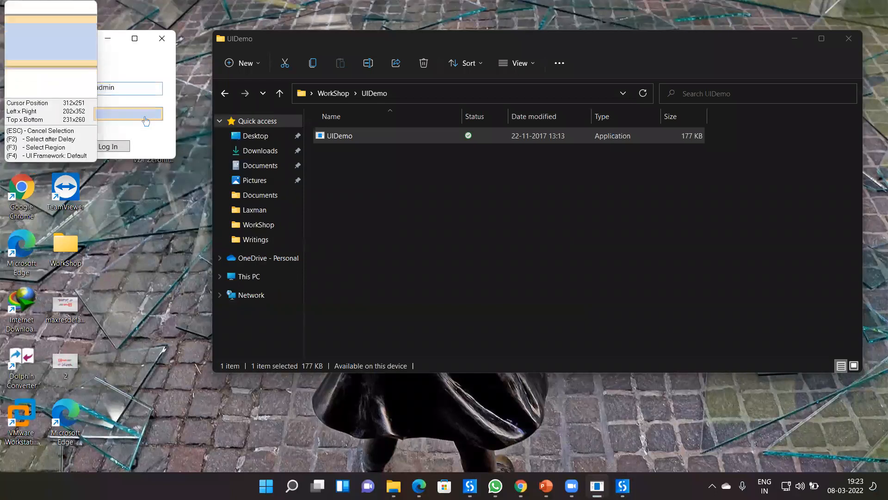
# Step: Record typing the masked password into the Password field
pyautogui.click(145, 119)
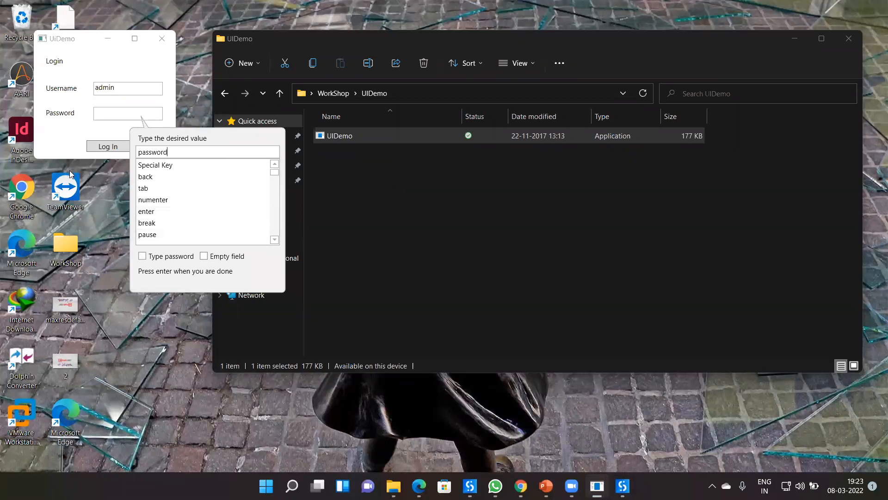
pyautogui.click(146, 258)
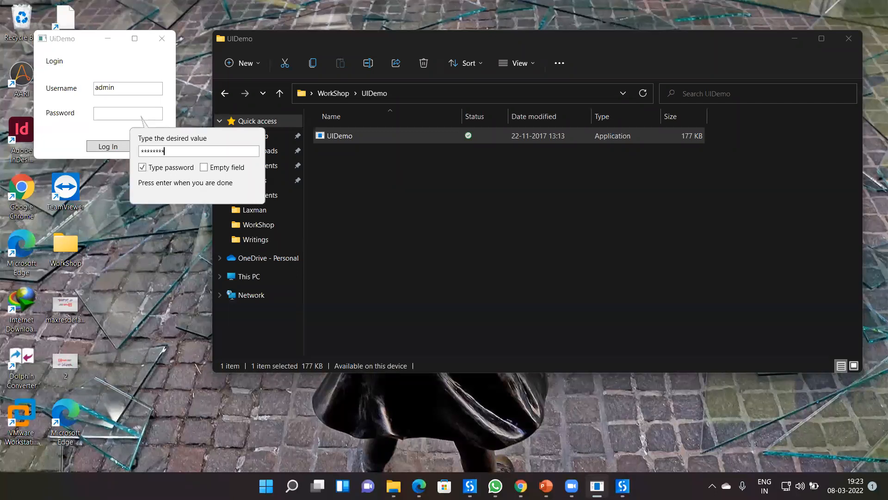
pyautogui.press('Return')
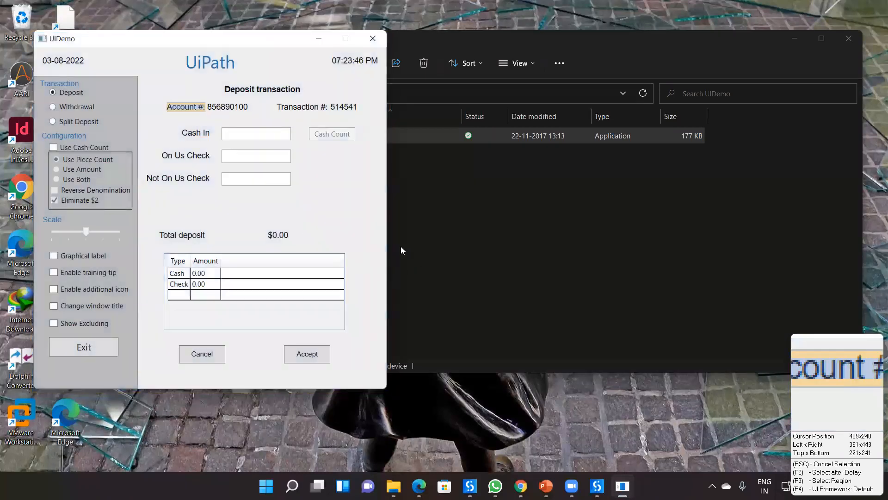
# Step: Record typing 1233 into the Cash In field
pyautogui.press('Escape')
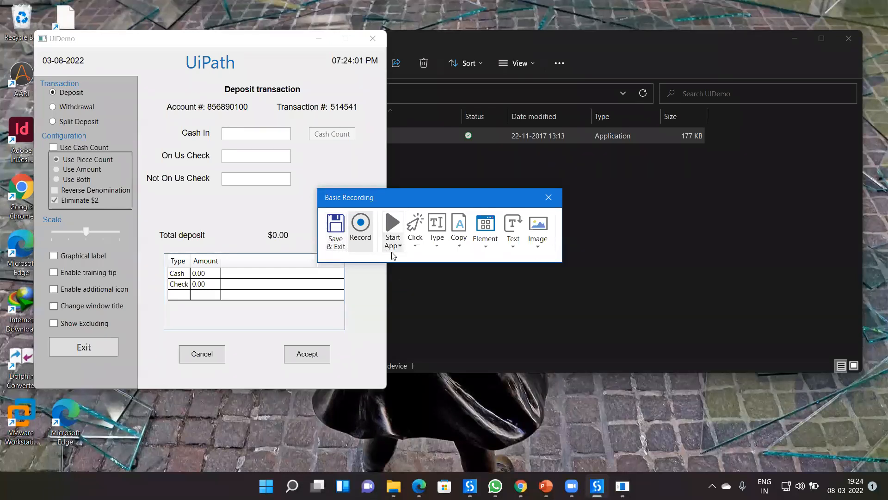
pyautogui.click(420, 251)
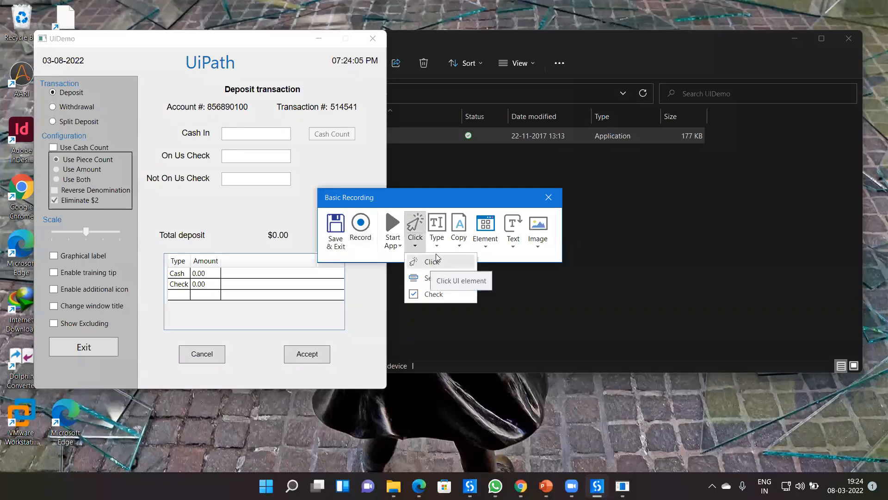
pyautogui.click(437, 251)
pyautogui.click(447, 262)
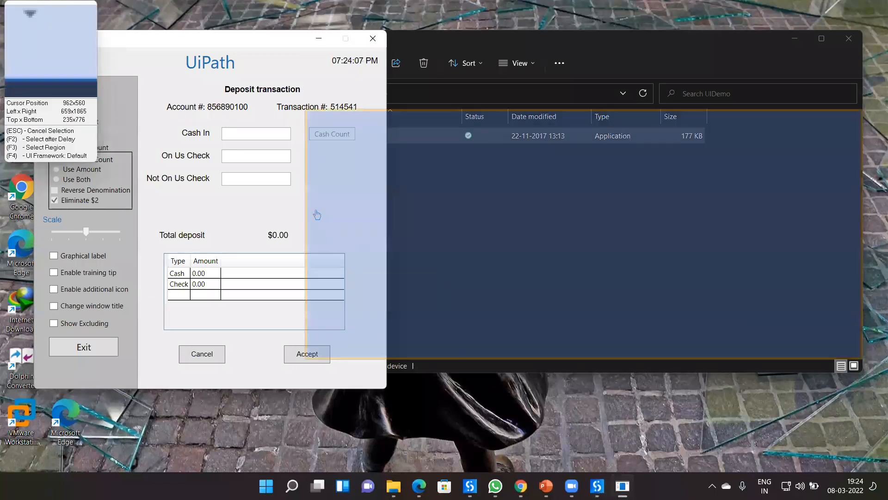
pyautogui.click(240, 133)
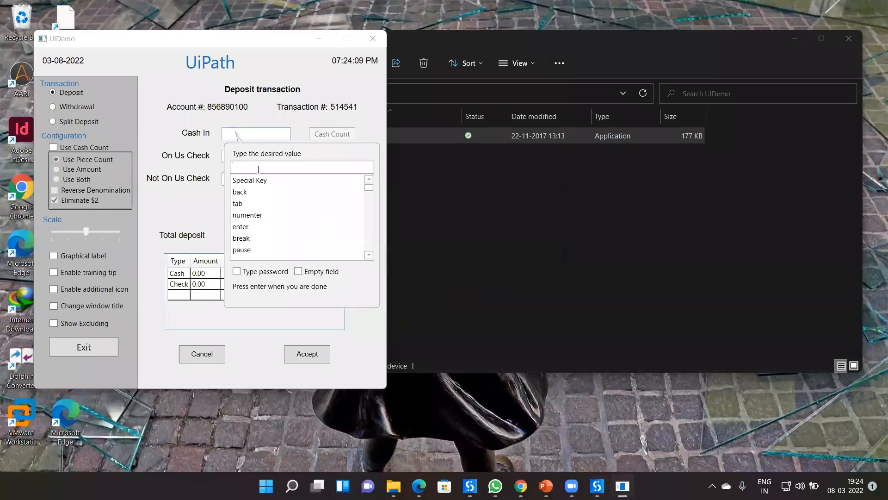
pyautogui.write('1233')
pyautogui.click(299, 271)
pyautogui.press('Return')
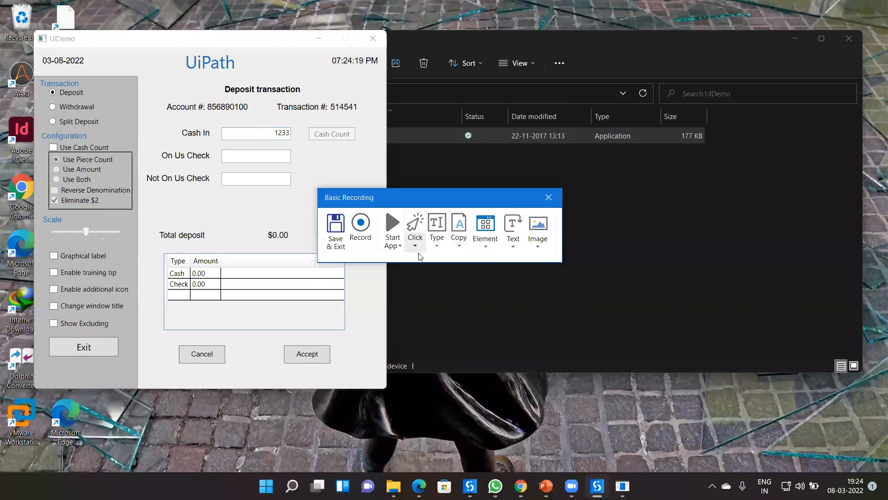
# Step: Browse the action options without choosing one, then Save & Exit the recording
pyautogui.click(436, 245)
pyautogui.click(415, 246)
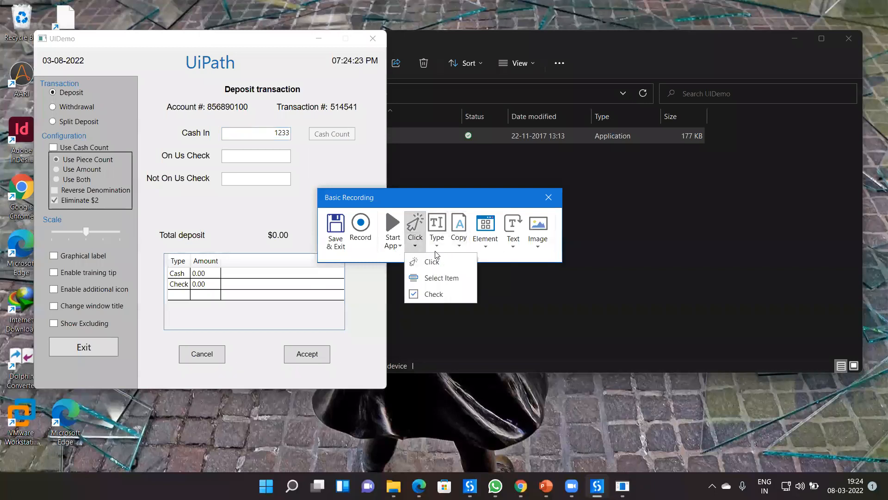
pyautogui.click(437, 246)
pyautogui.click(460, 249)
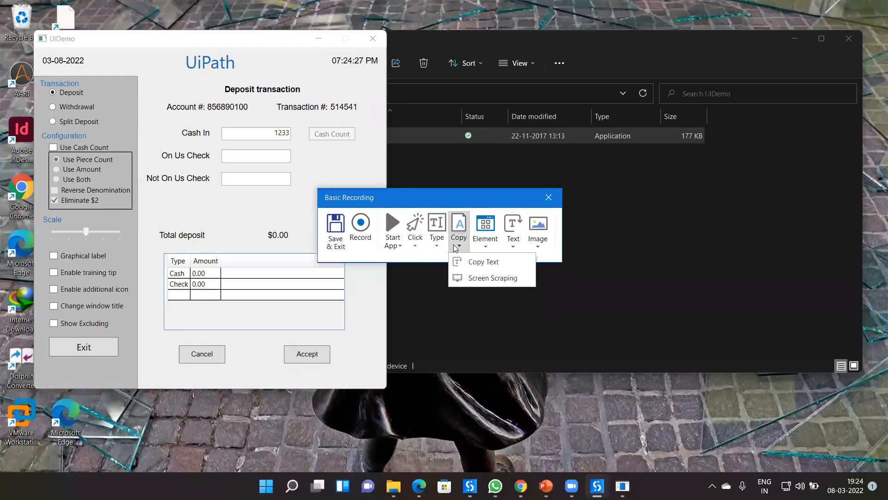
pyautogui.click(435, 248)
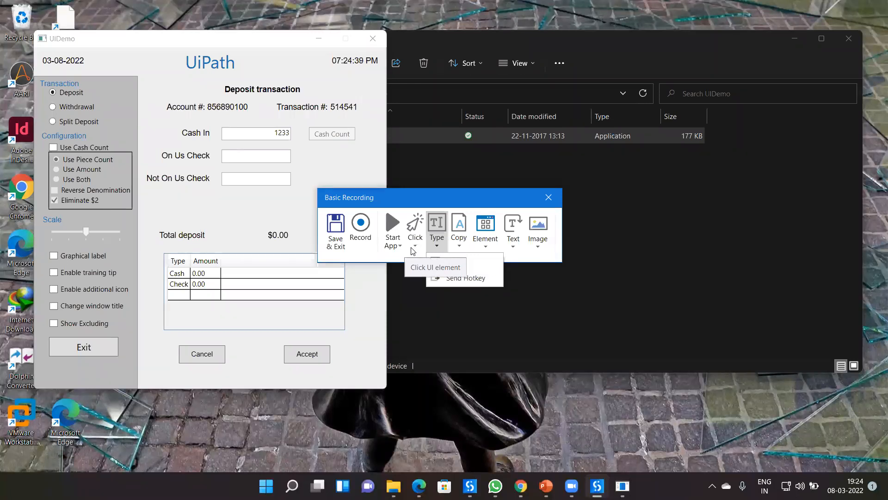
pyautogui.click(523, 260)
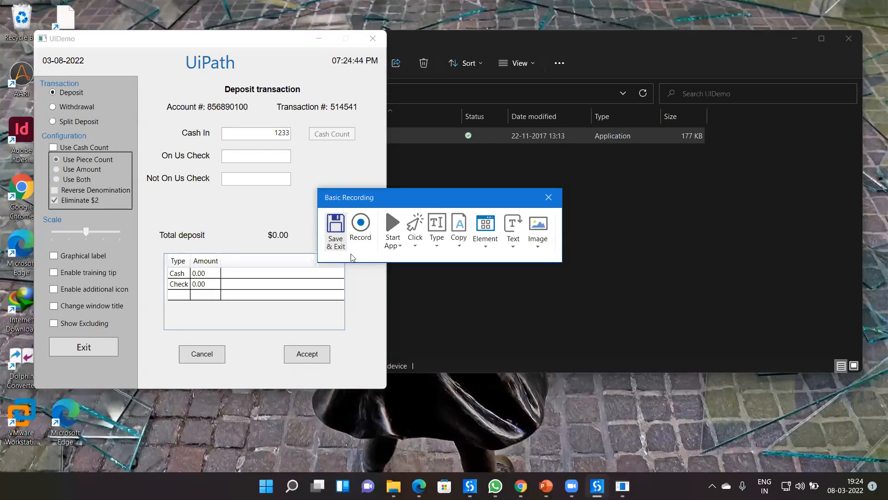
pyautogui.click(341, 233)
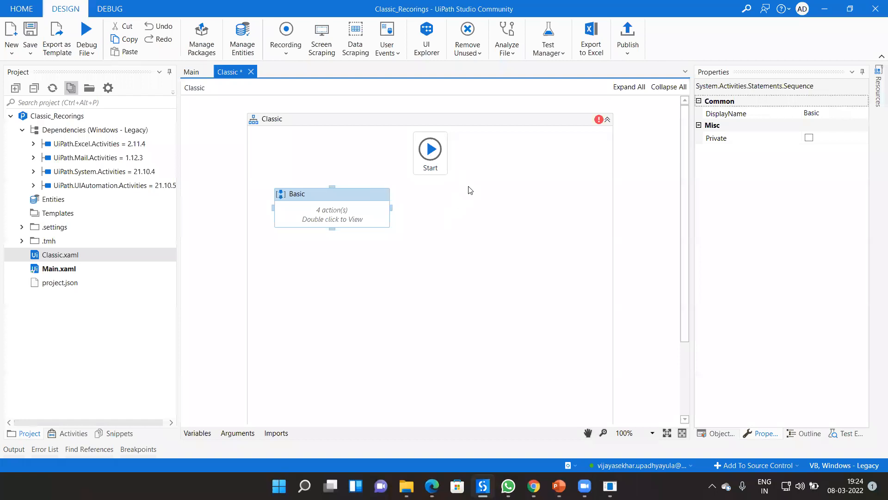
# Step: Save the Classic workflow and review the steps in the Basic sequence
pyautogui.click(416, 138)
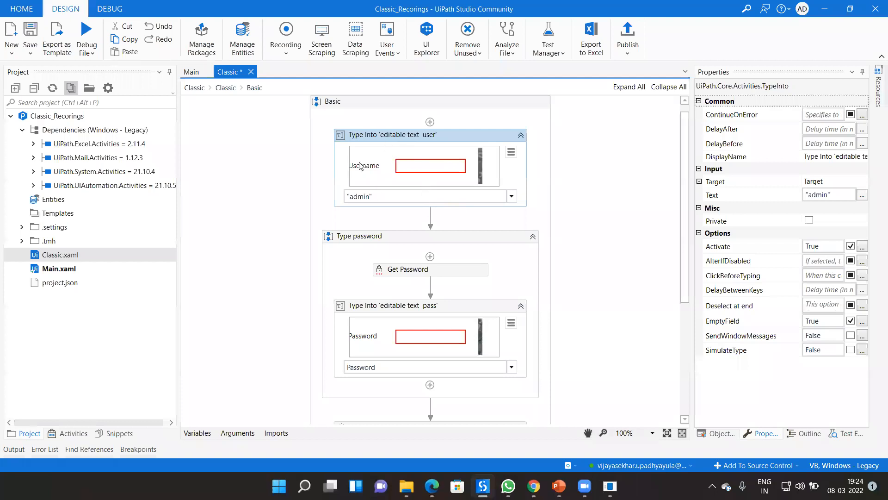
pyautogui.hotkey('ctrl', 's')
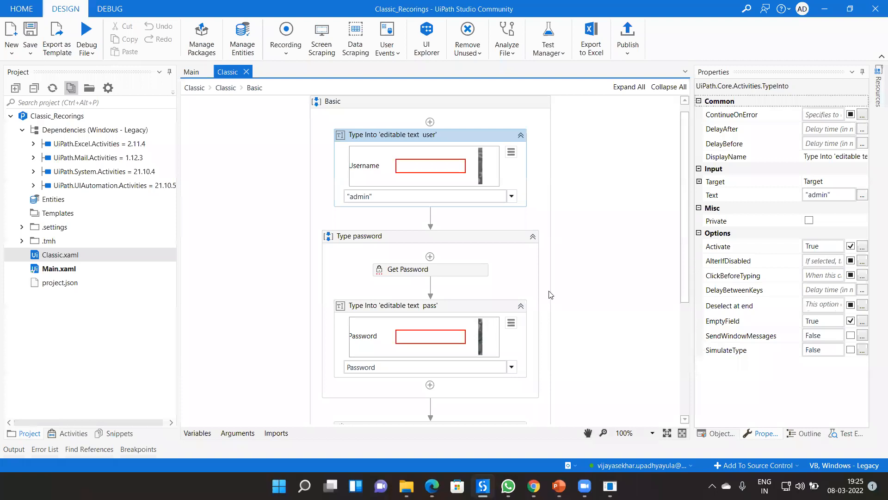
pyautogui.scroll(-3, 452, 274)
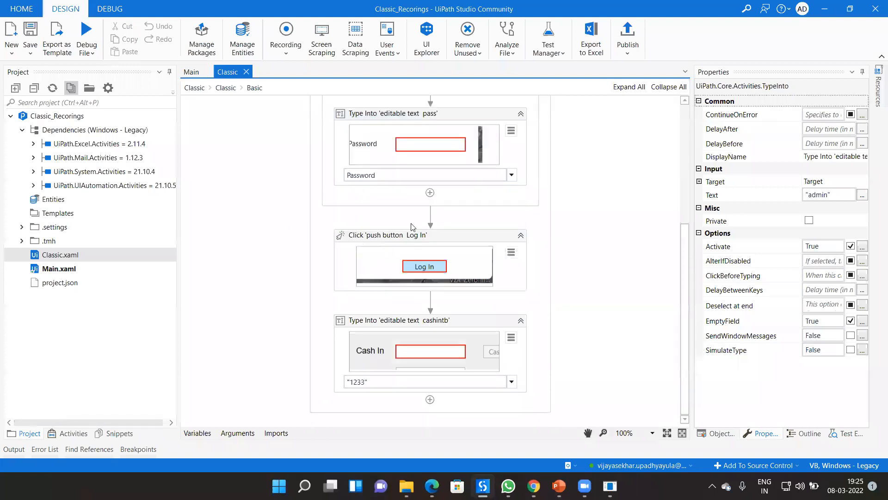
pyautogui.click(194, 89)
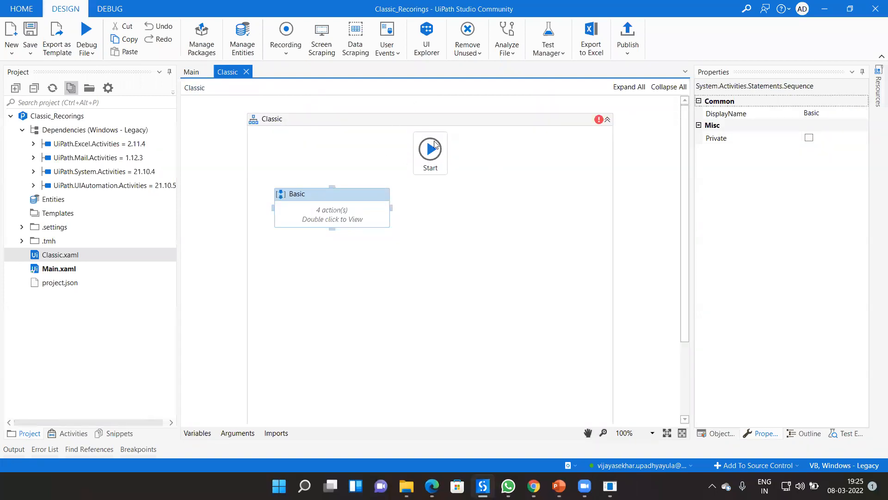
pyautogui.doubleClick(332, 214)
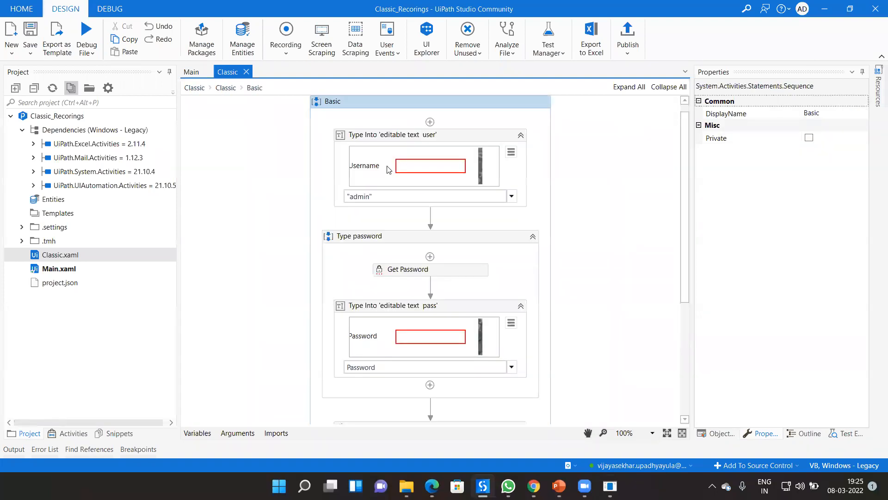
# Step: Move the UIDemo window aside and relaunch UIDemo from its folder
pyautogui.hotkey('alt', 'Tab')
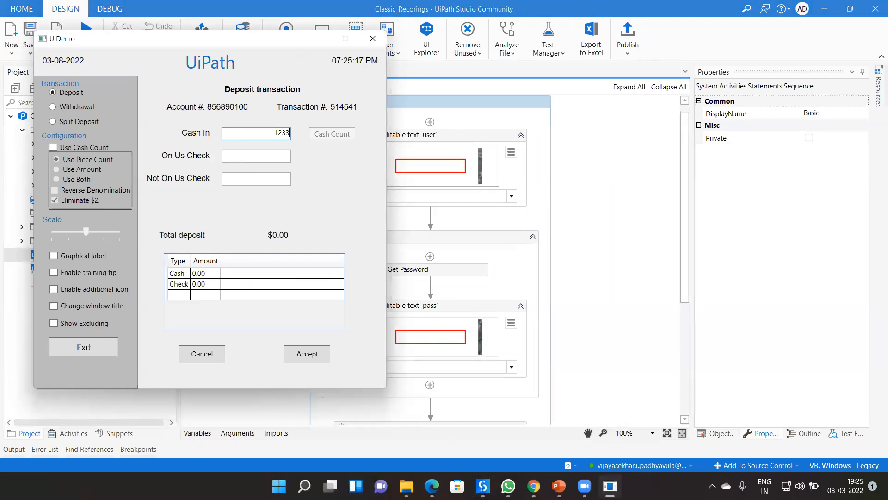
pyautogui.moveTo(278, 39); pyautogui.dragTo(288, 166)
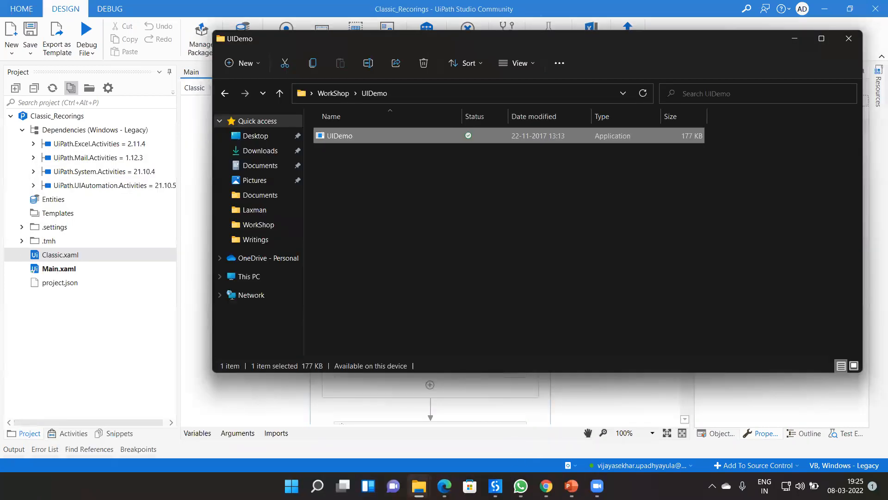
pyautogui.click(162, 48)
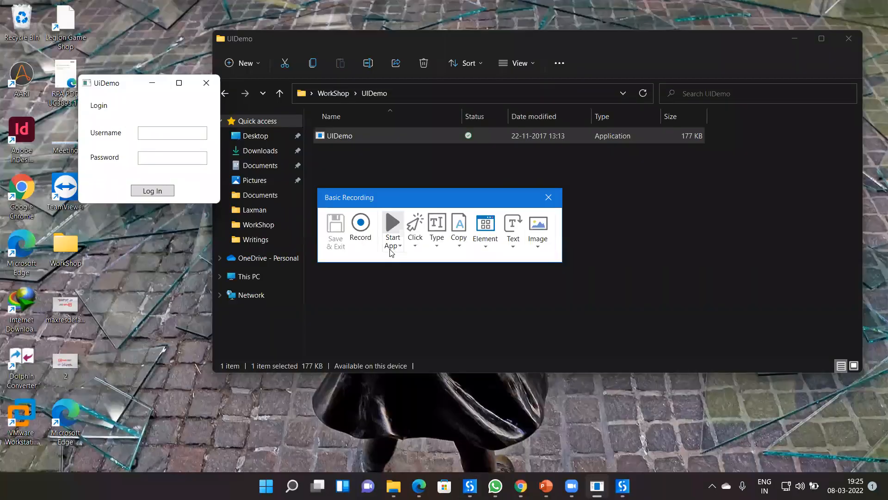
# Step: Record a Start App step that launches the UiDemo application
pyautogui.click(393, 250)
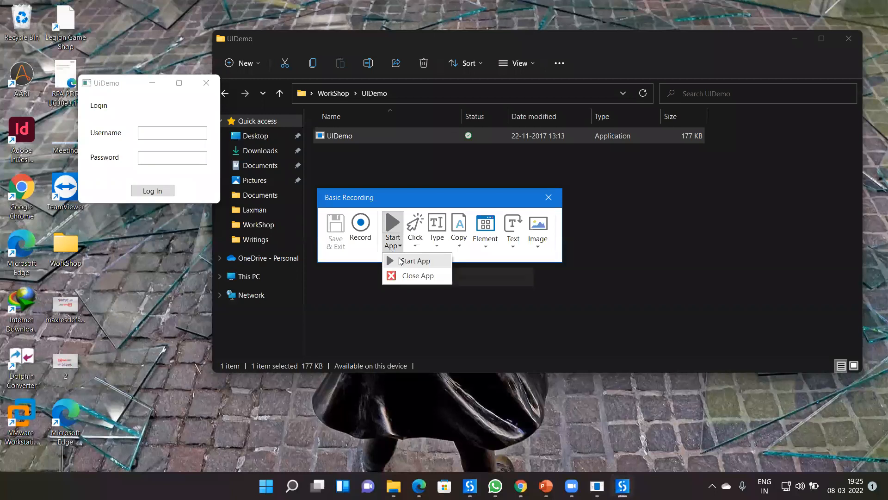
pyautogui.click(400, 262)
pyautogui.click(128, 103)
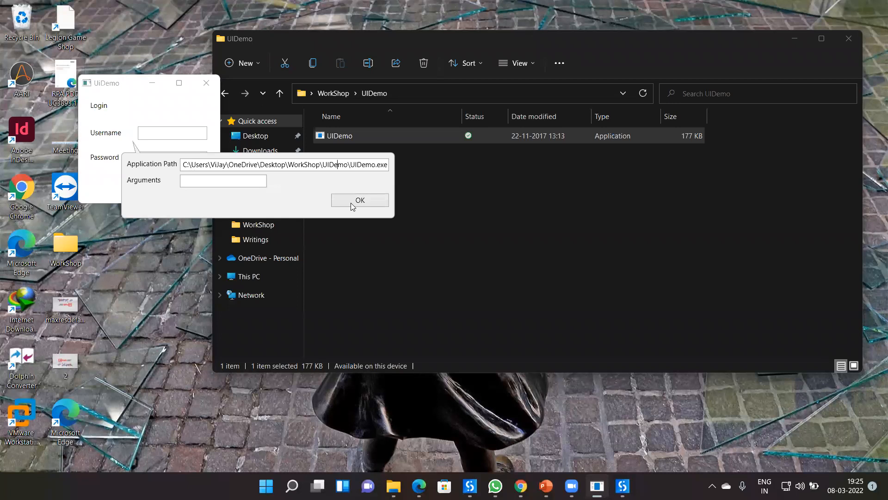
pyautogui.click(350, 204)
pyautogui.click(347, 218)
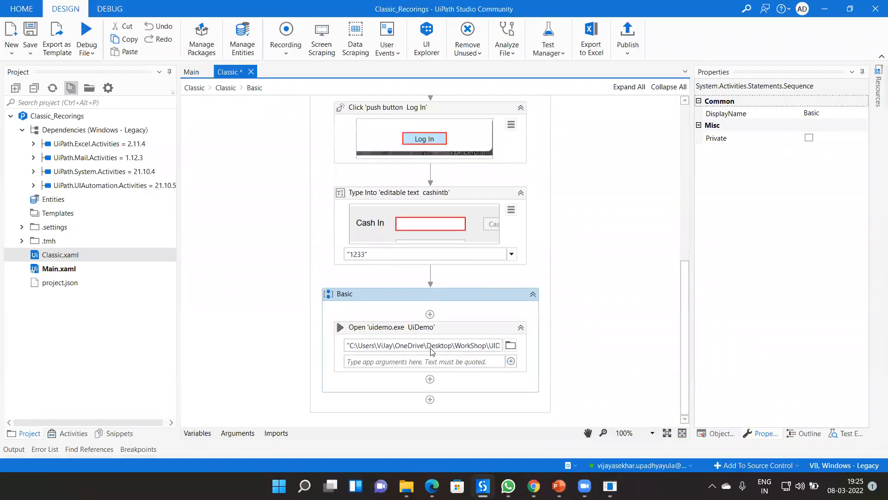
# Step: Collapse the new app-launch sequence and move it to the top of Basic
pyautogui.scroll(4, 488, 393)
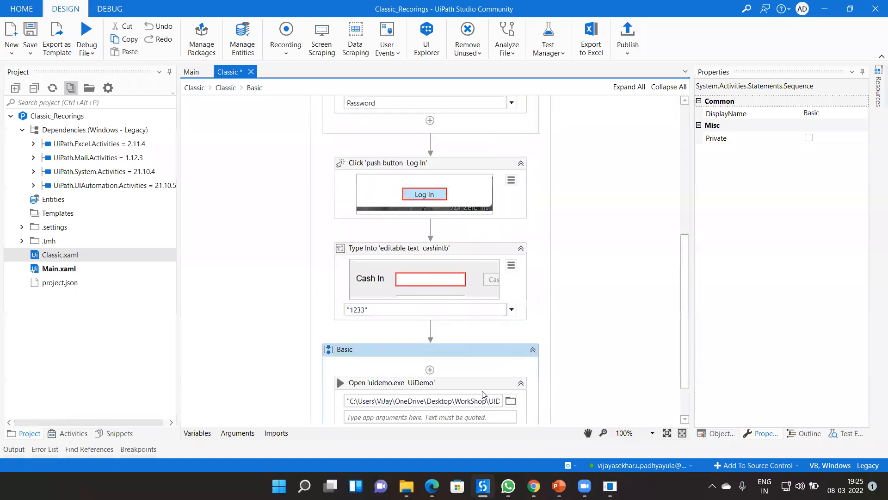
pyautogui.scroll(-2, 537, 387)
pyautogui.scroll(-2, 541, 308)
pyautogui.click(534, 296)
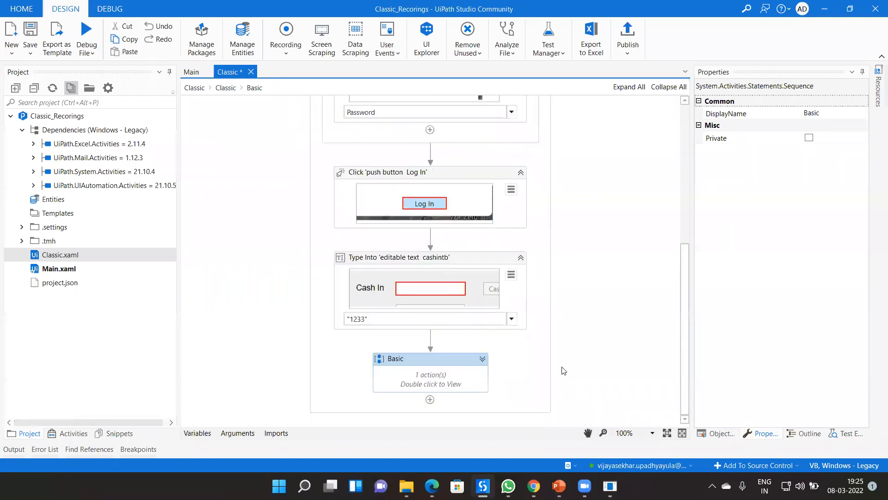
pyautogui.moveTo(409, 114); pyautogui.dragTo(489, 165)
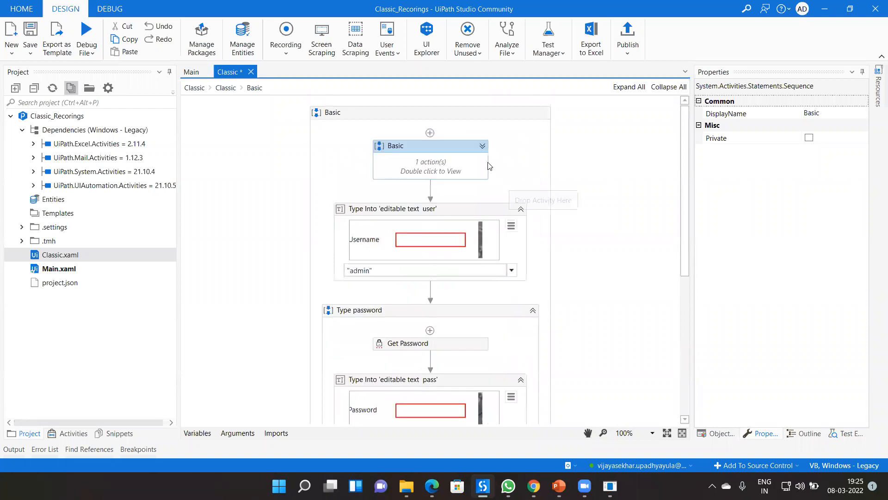
pyautogui.click(195, 87)
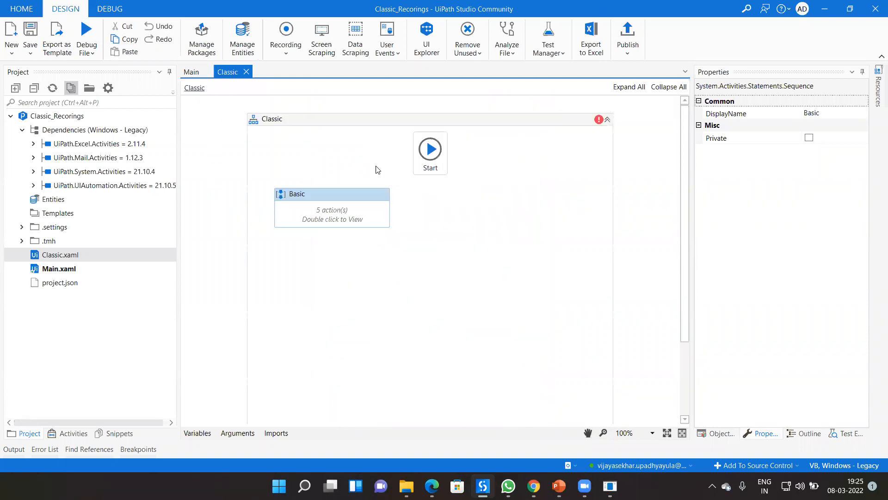
# Step: Connect the Start node to the Basic sequence and save the flowchart
pyautogui.moveTo(429, 178); pyautogui.dragTo(329, 191)
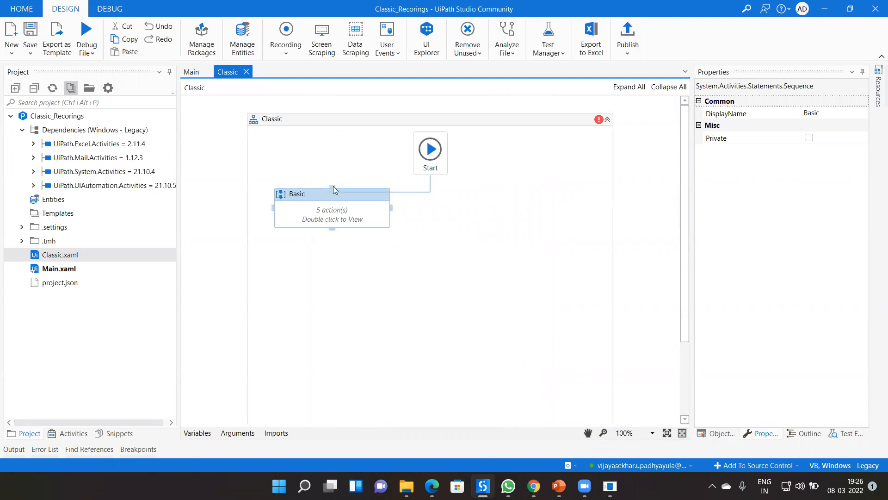
pyautogui.click(445, 289)
pyautogui.hotkey('ctrl', 's')
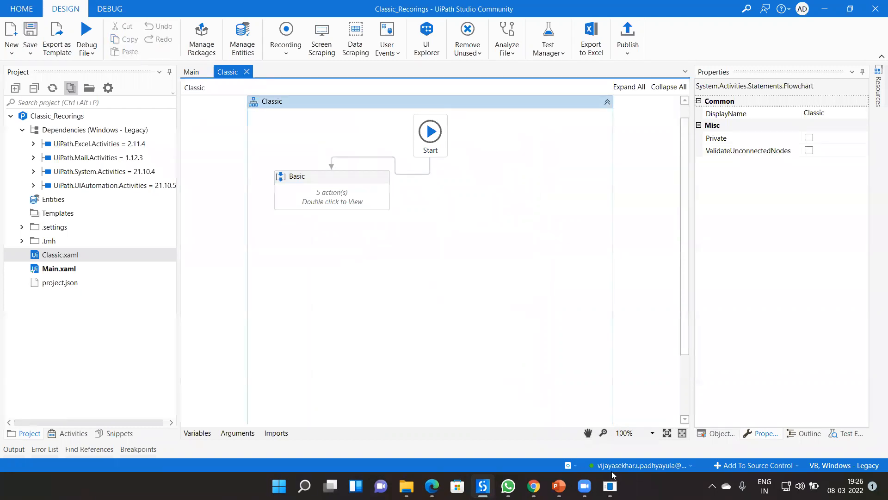
# Step: Close the UiDemo login window and run the Classic file
pyautogui.click(611, 486)
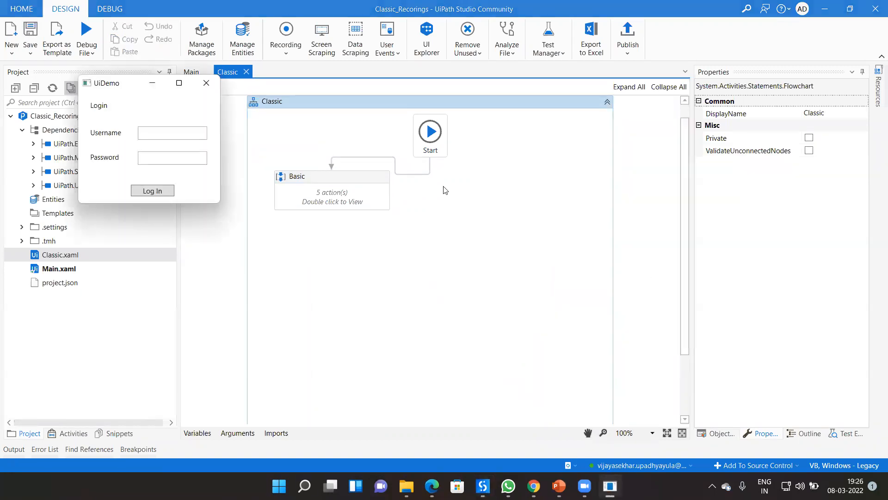
pyautogui.click(206, 83)
pyautogui.click(86, 50)
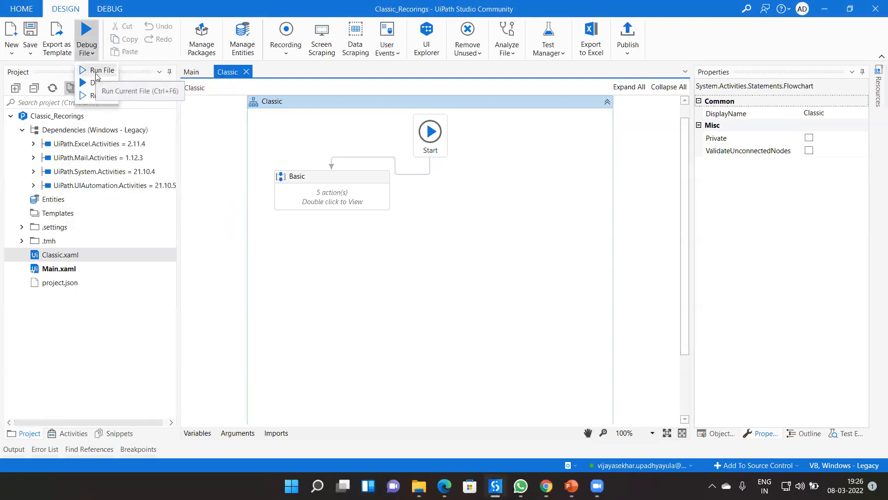
pyautogui.click(123, 95)
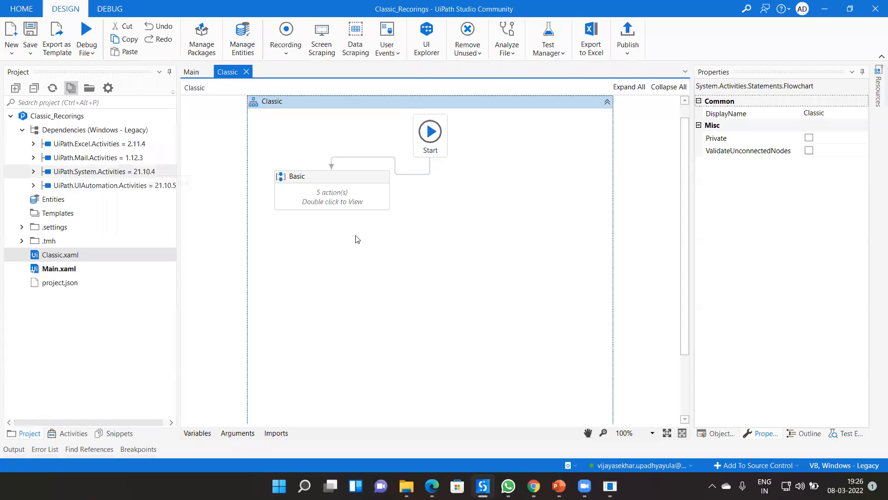
pyautogui.doubleClick(344, 197)
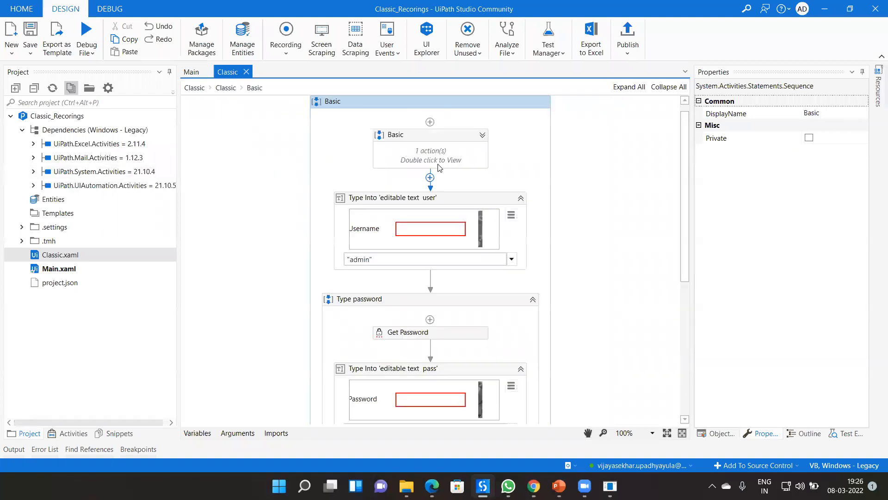
pyautogui.scroll(-1, 435, 185)
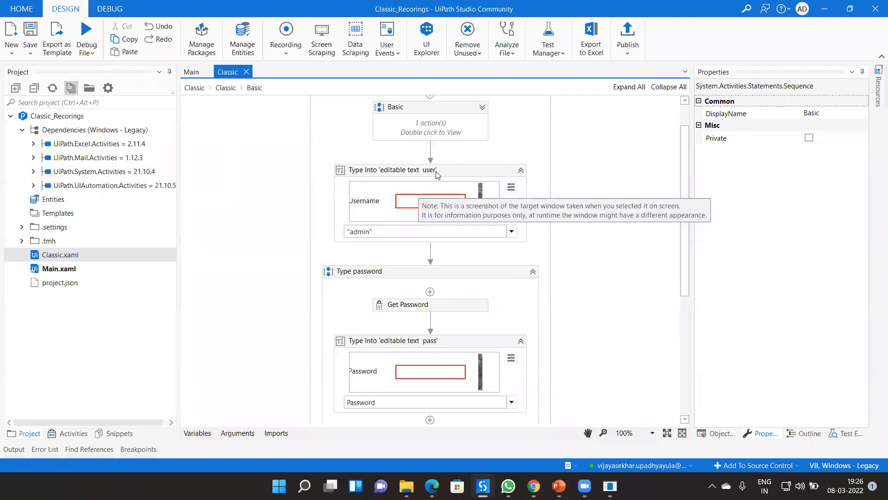
pyautogui.click(445, 199)
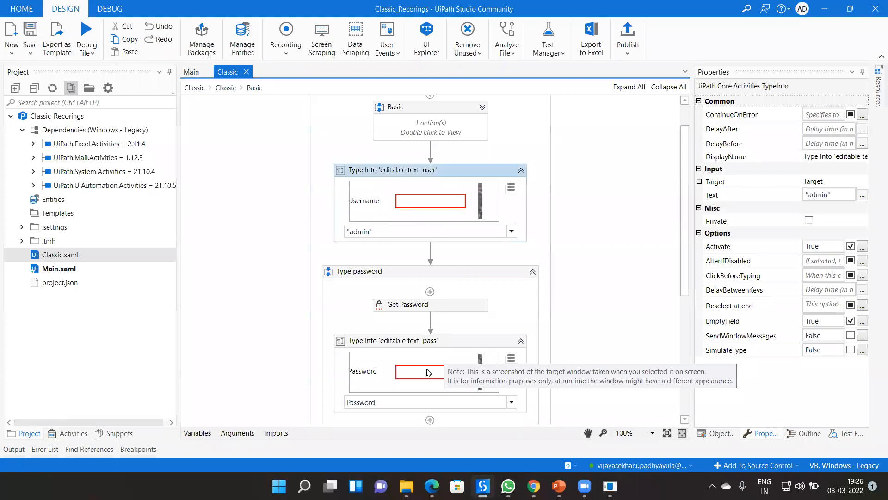
pyautogui.scroll(-3, 689, 324)
pyautogui.scroll(-2, 680, 296)
pyautogui.scroll(6, 668, 232)
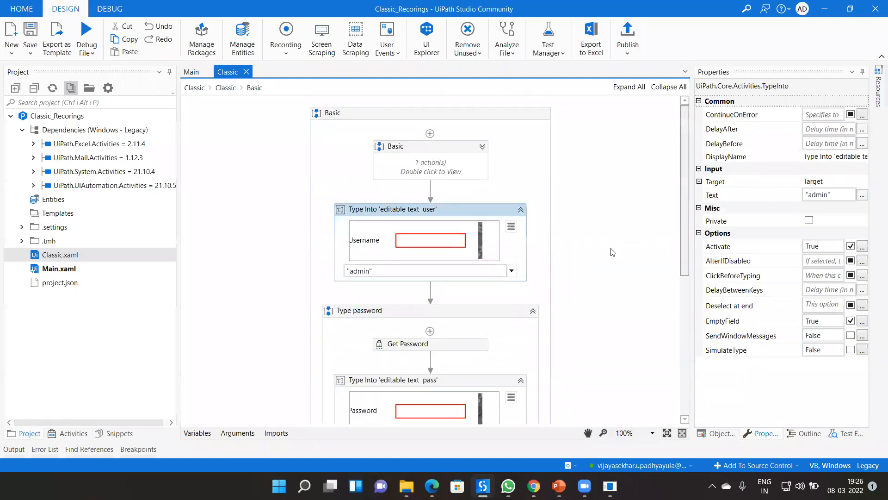
pyautogui.click(481, 149)
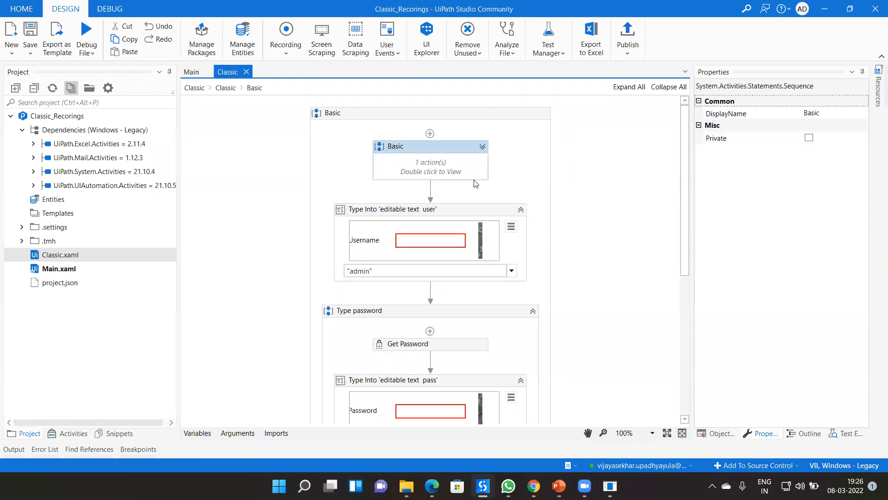
pyautogui.click(482, 146)
pyautogui.click(533, 149)
pyautogui.click(194, 87)
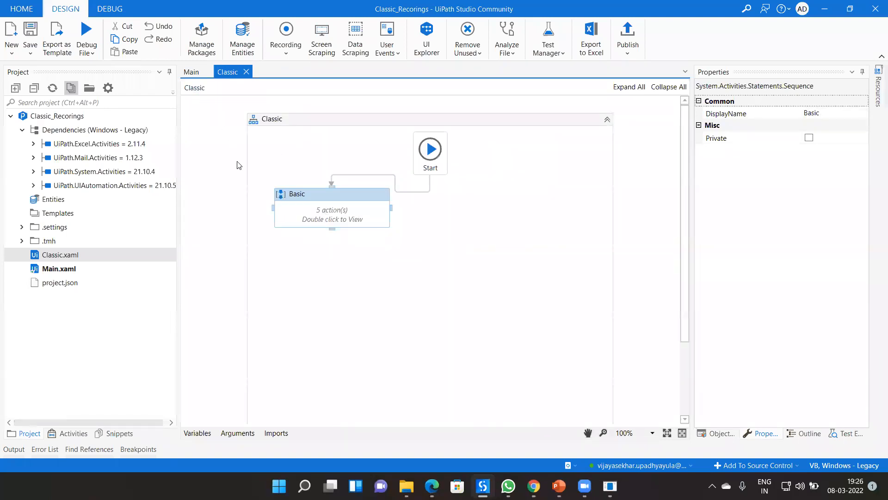
# Step: Open the Recording dropdown in the Design ribbon
pyautogui.click(286, 59)
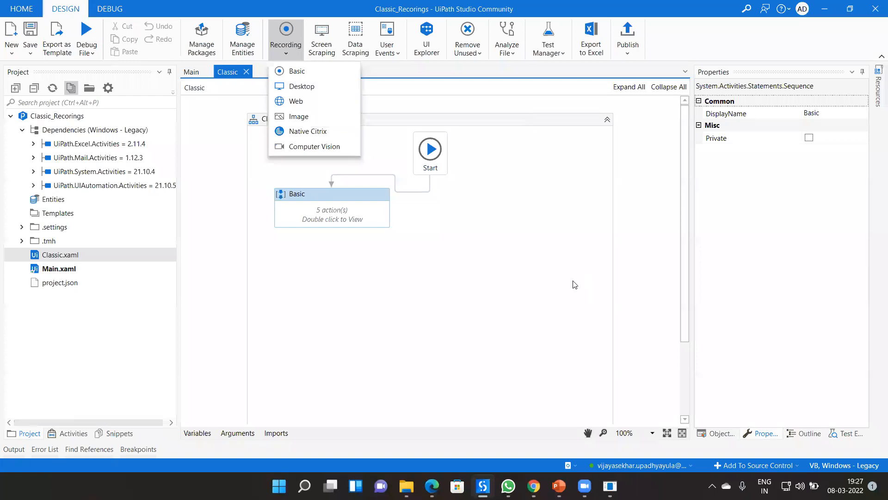
# Step: Dismiss the recording types list and close the UIDemo deposit window
pyautogui.press('Escape')
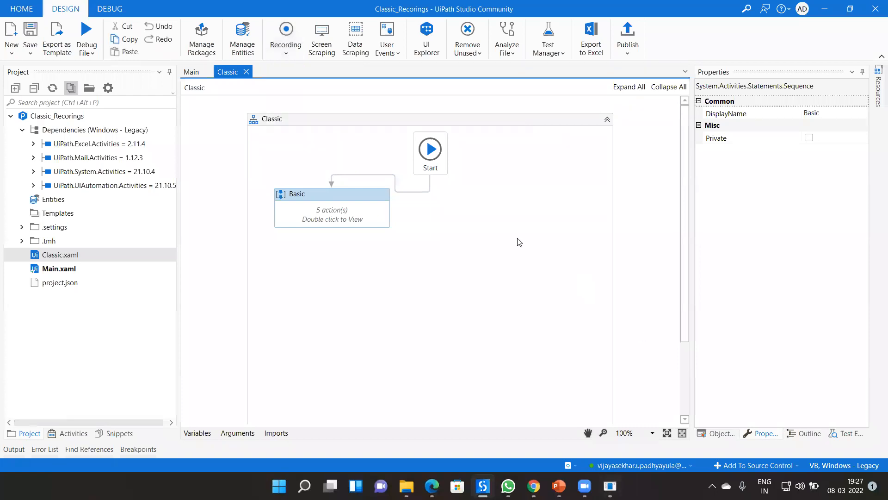
pyautogui.hotkey('alt', 'Tab')
pyautogui.click(451, 115)
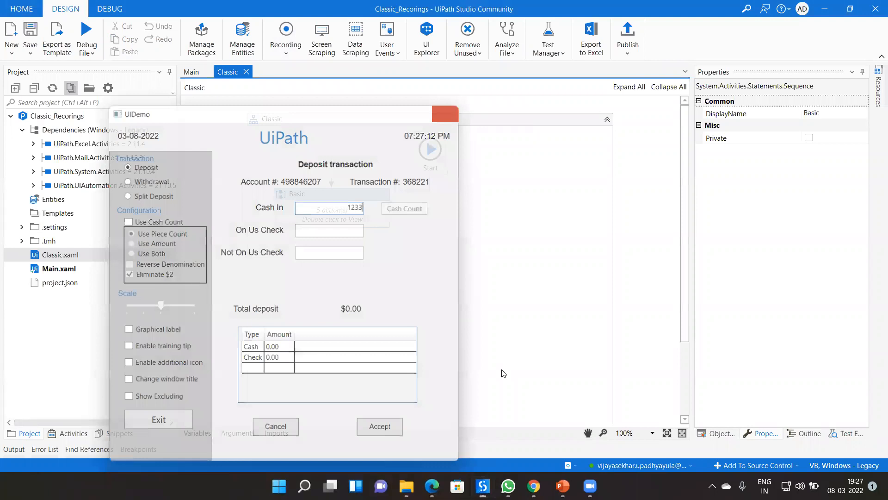
# Step: Relaunch UIDemo to its login window and start a Desktop recording session
pyautogui.hotkey('alt', 'Tab')
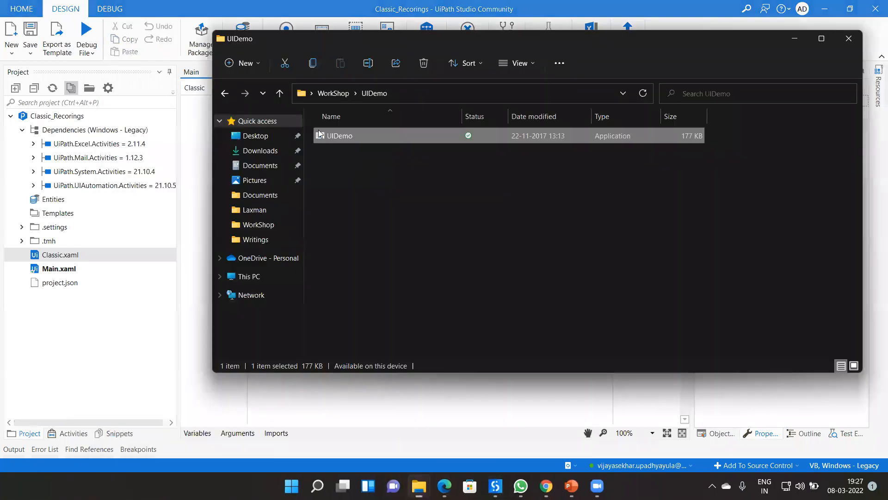
pyautogui.doubleClick(350, 135)
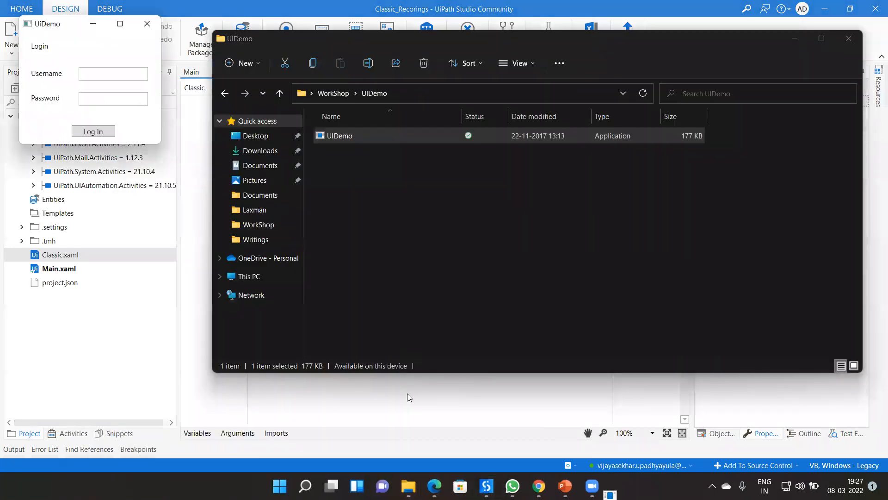
pyautogui.click(407, 394)
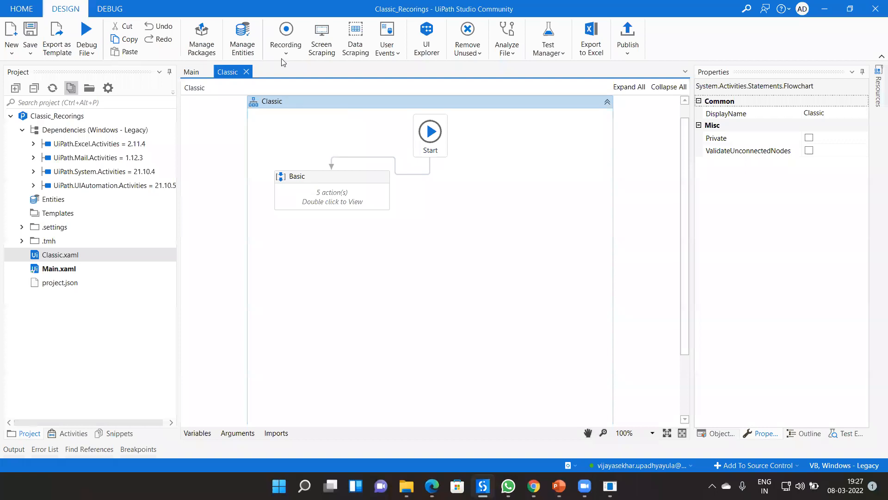
pyautogui.click(286, 46)
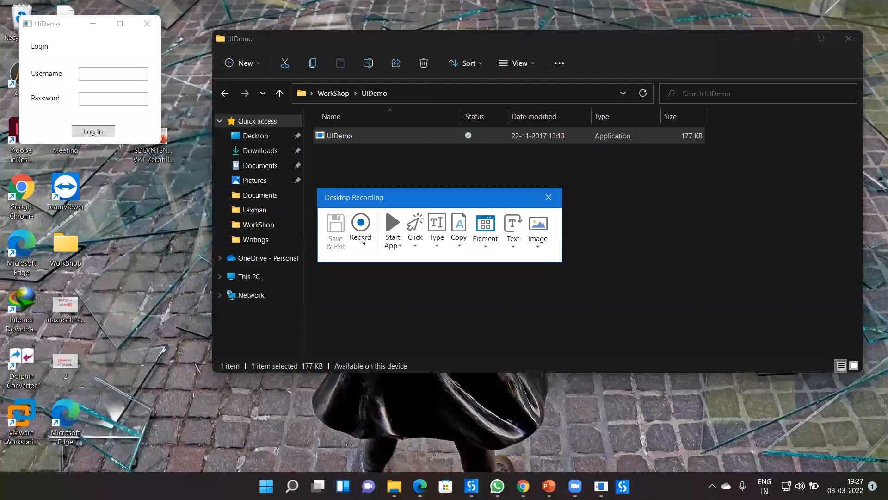
# Step: Record a Start App step by picking the UiDemo window and confirming its application path
pyautogui.click(361, 238)
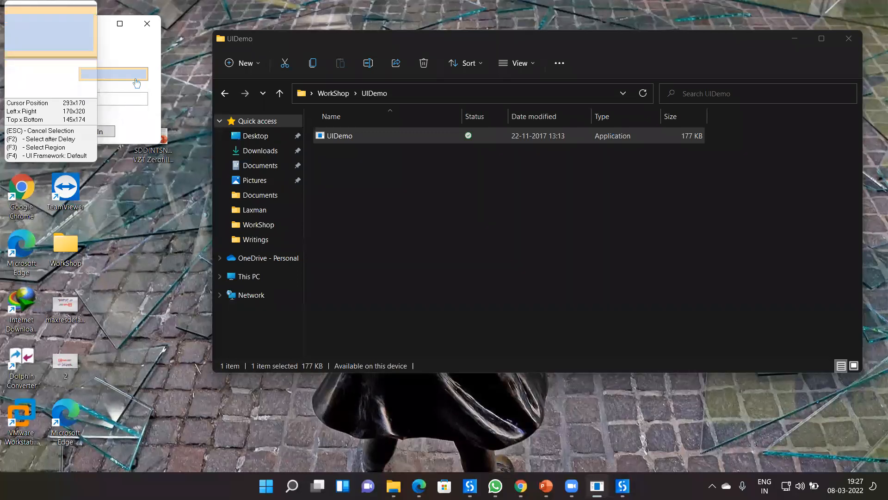
pyautogui.press('Escape')
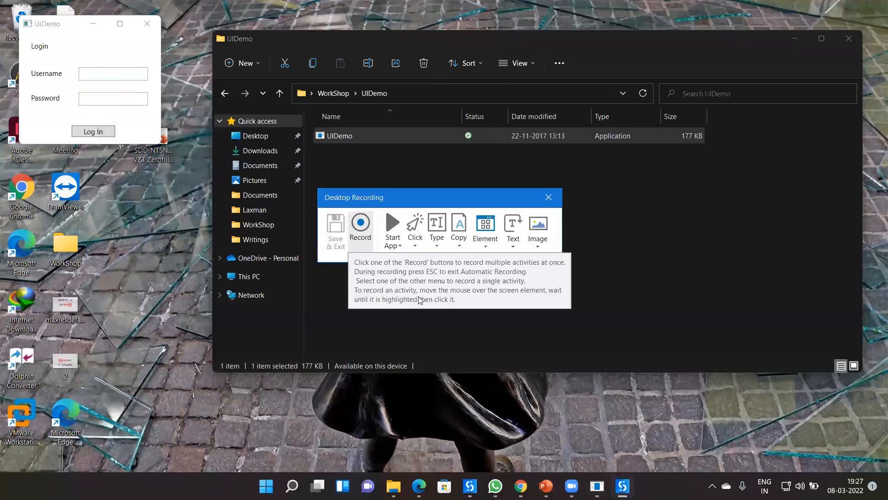
pyautogui.click(393, 232)
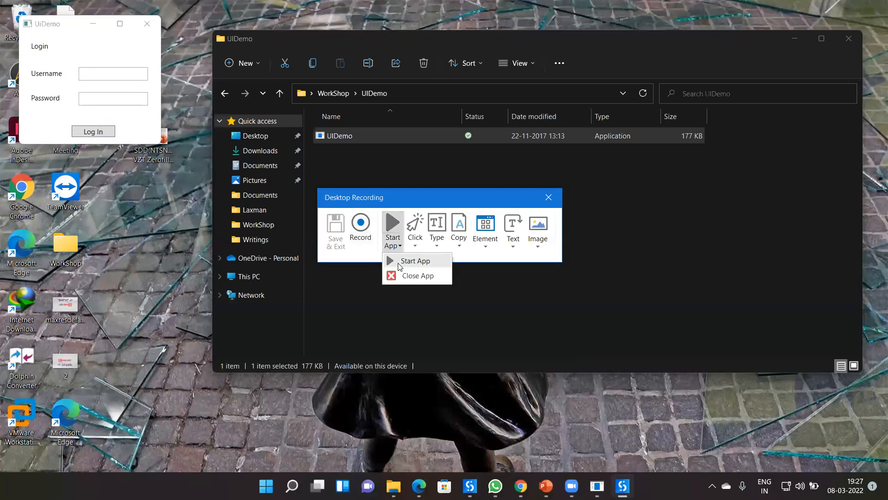
pyautogui.click(406, 257)
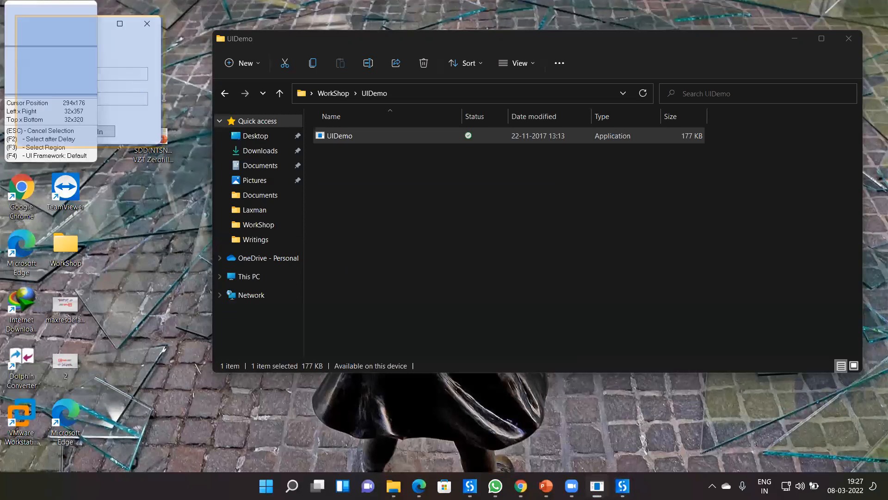
pyautogui.click(136, 82)
pyautogui.click(353, 144)
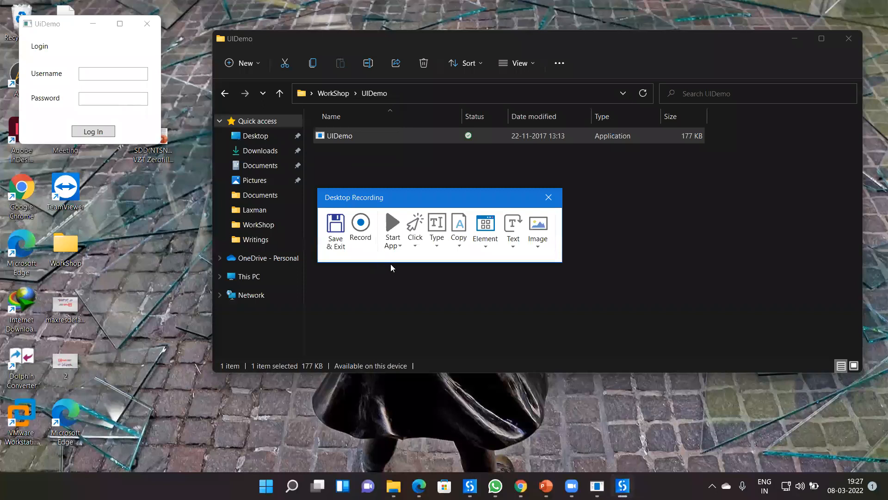
# Step: Record logging in to UiDemo as 'admin' with a hidden password, then stop recording
pyautogui.click(361, 230)
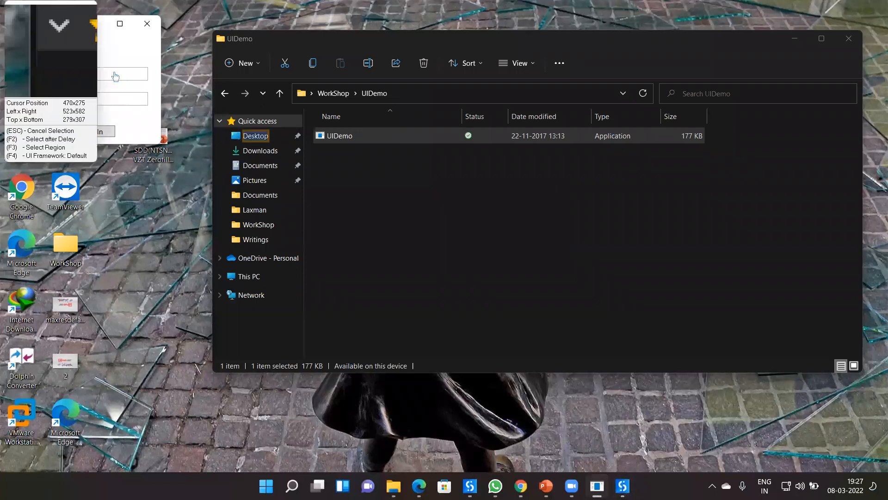
pyautogui.click(114, 72)
pyautogui.write('admin')
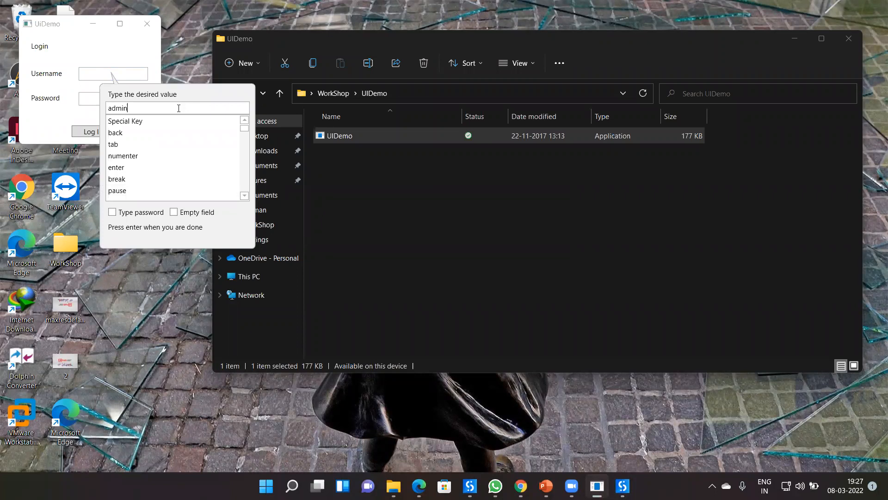
pyautogui.press('Return')
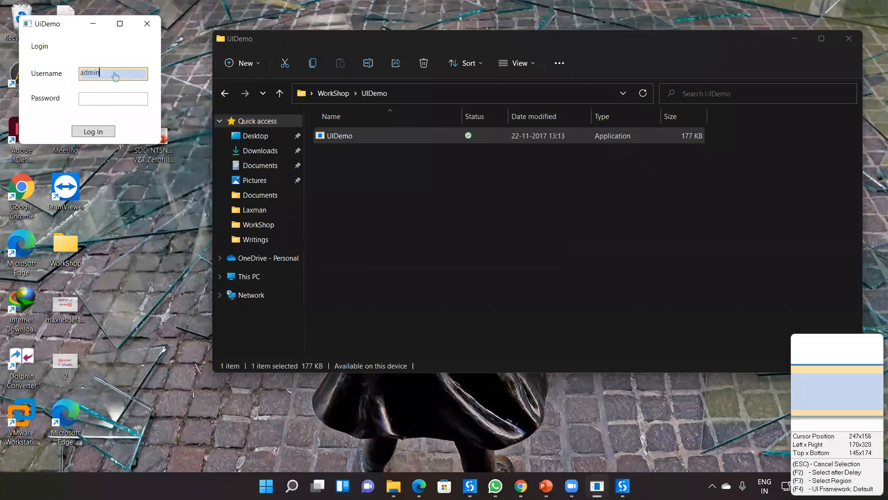
pyautogui.click(96, 98)
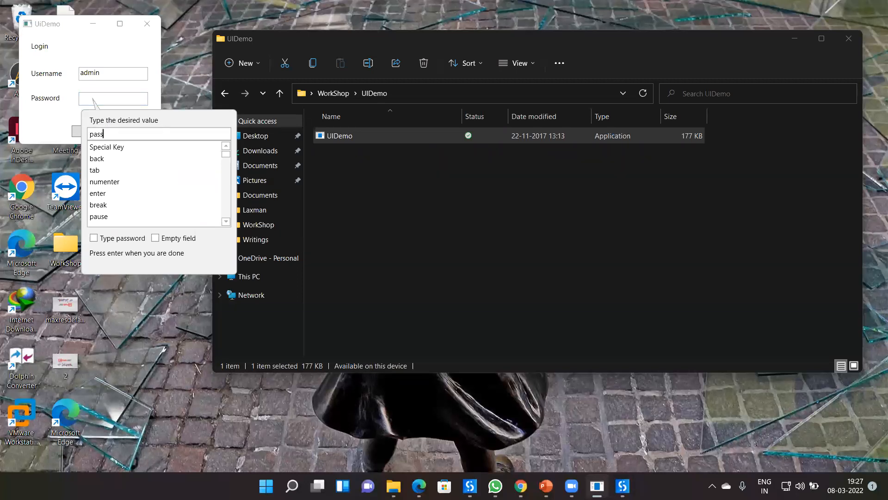
pyautogui.click(108, 238)
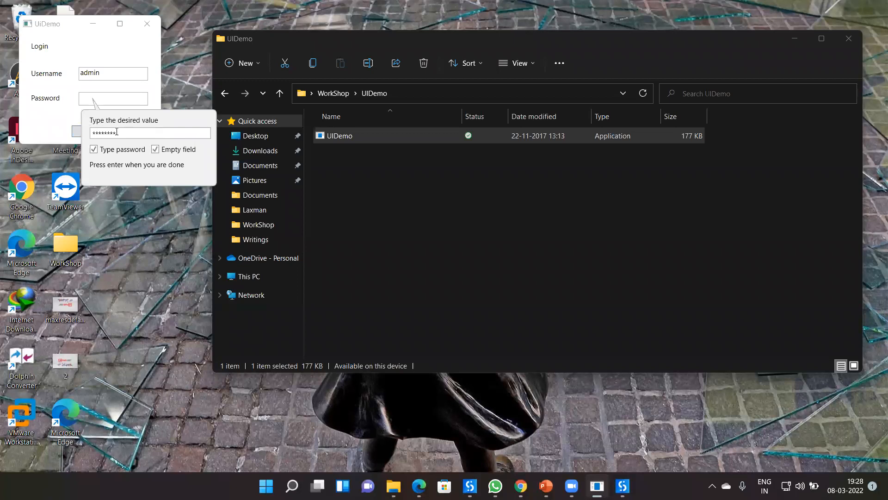
pyautogui.press('Return')
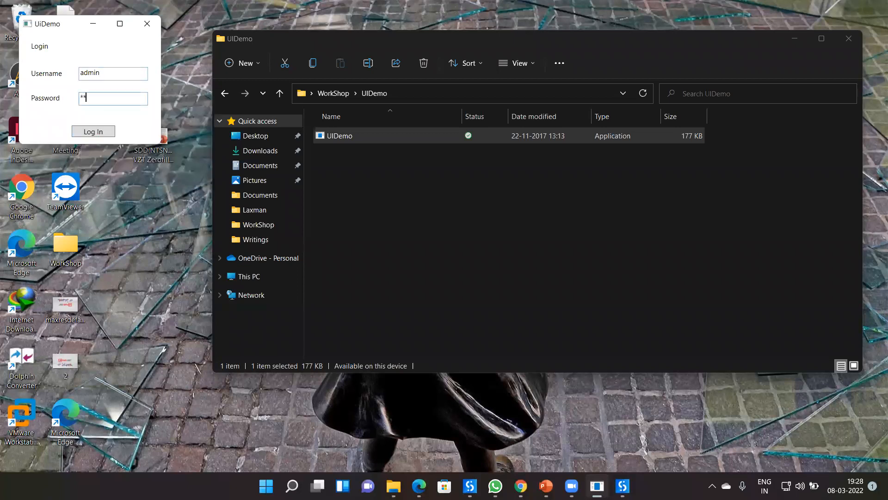
pyautogui.click(78, 132)
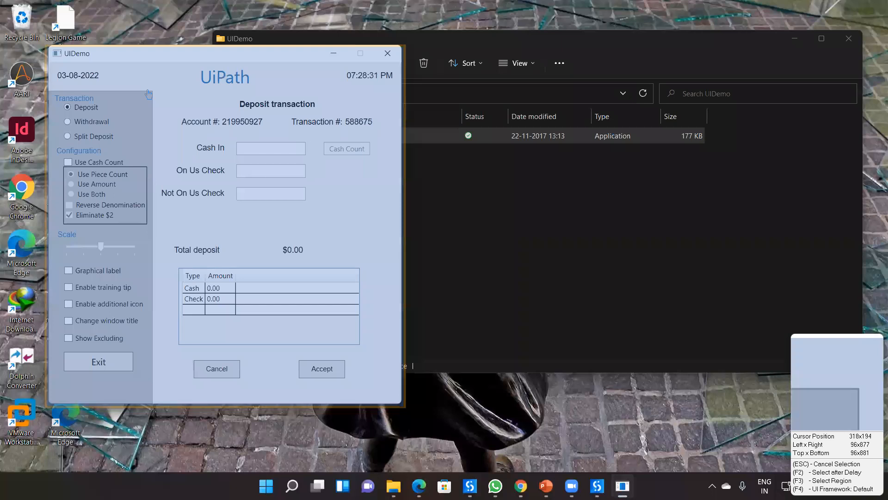
pyautogui.press('Escape')
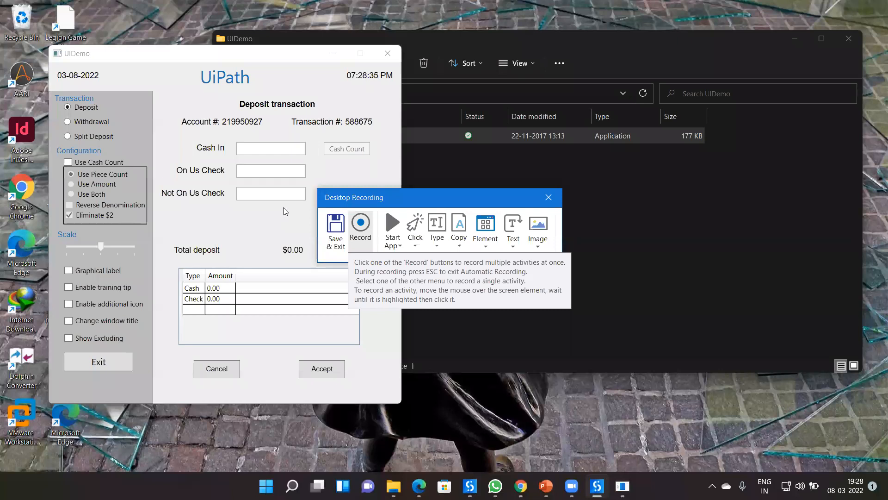
# Step: Save and exit the recording, then inspect the Basic sequence's steps
pyautogui.click(336, 224)
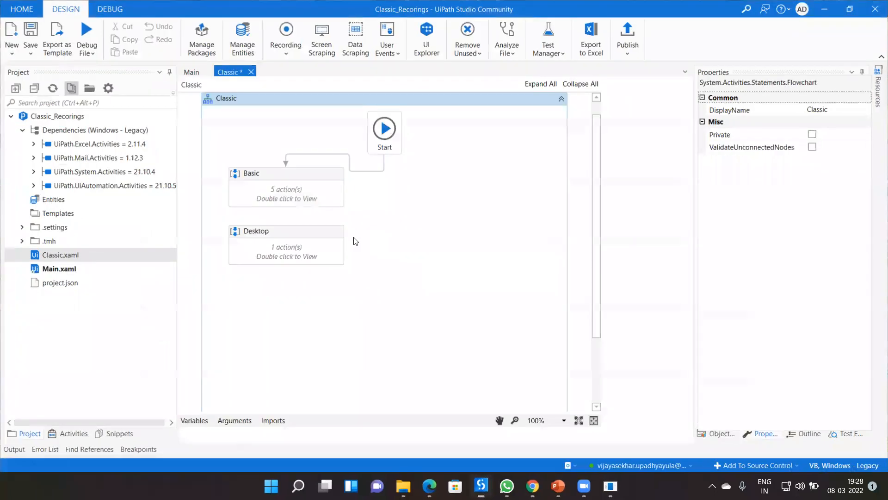
pyautogui.click(366, 183)
pyautogui.doubleClick(366, 183)
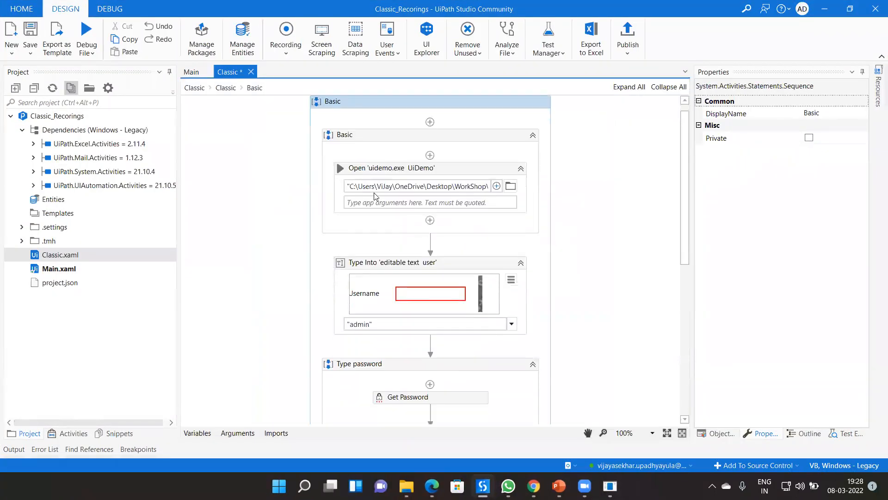
pyautogui.click(196, 92)
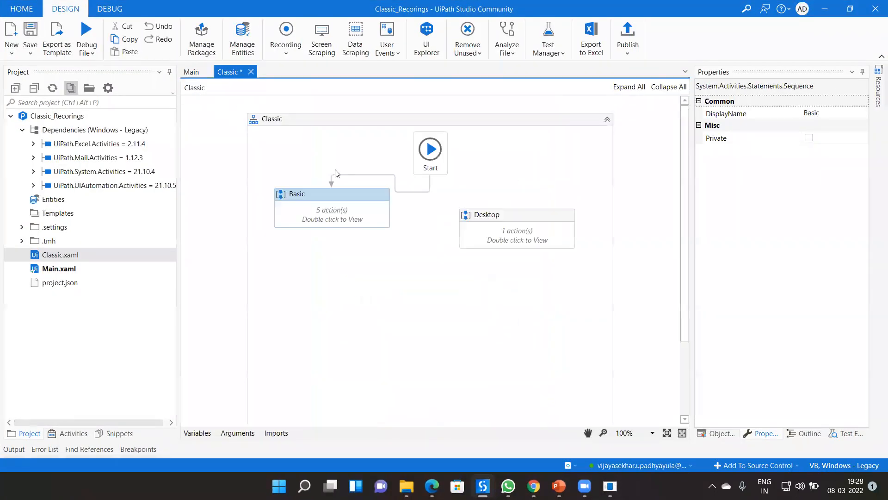
# Step: Review the Basic username Type Into step, then open the new Desktop sequence
pyautogui.rightClick(332, 194)
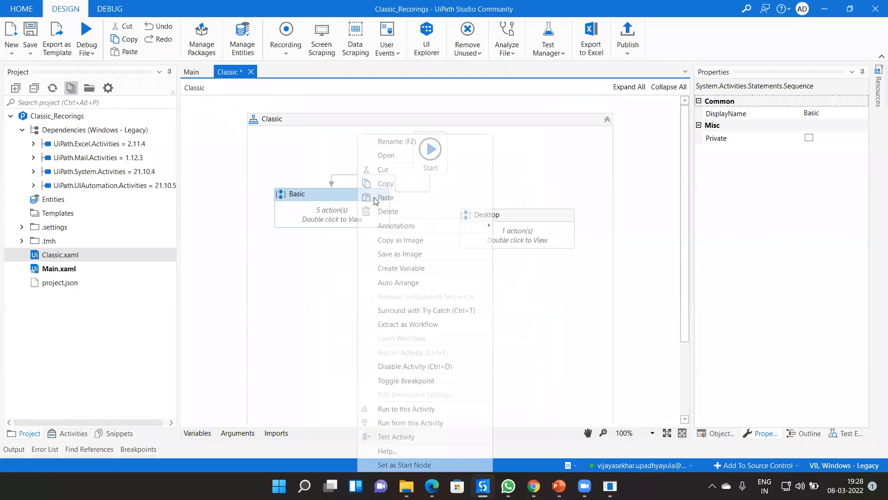
pyautogui.click(312, 194)
pyautogui.doubleClick(313, 194)
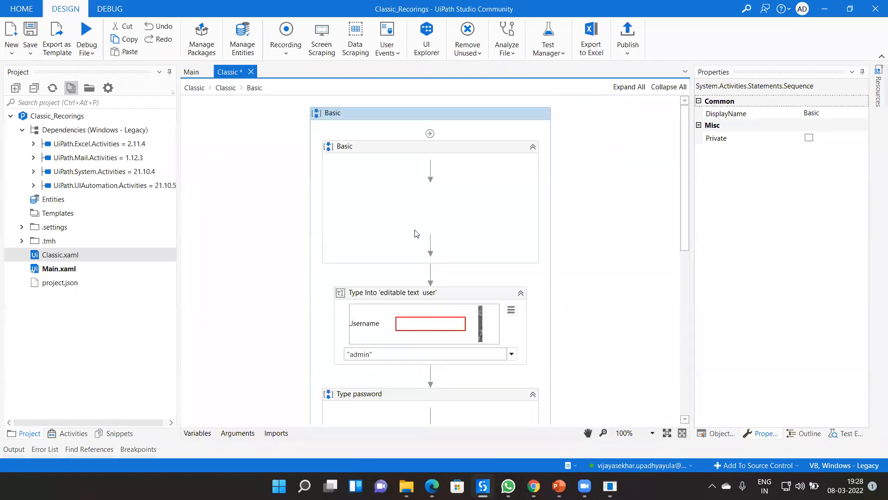
pyautogui.scroll(-2, 447, 189)
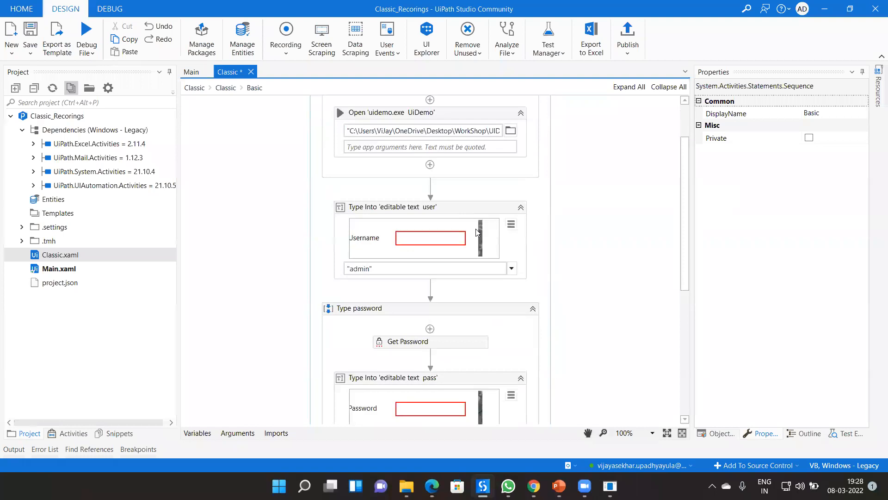
pyautogui.click(448, 223)
pyautogui.click(194, 88)
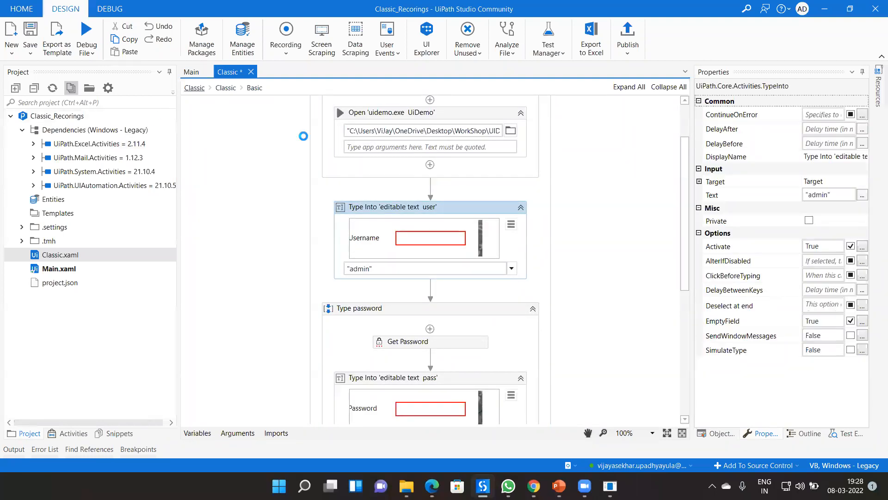
pyautogui.doubleClick(518, 231)
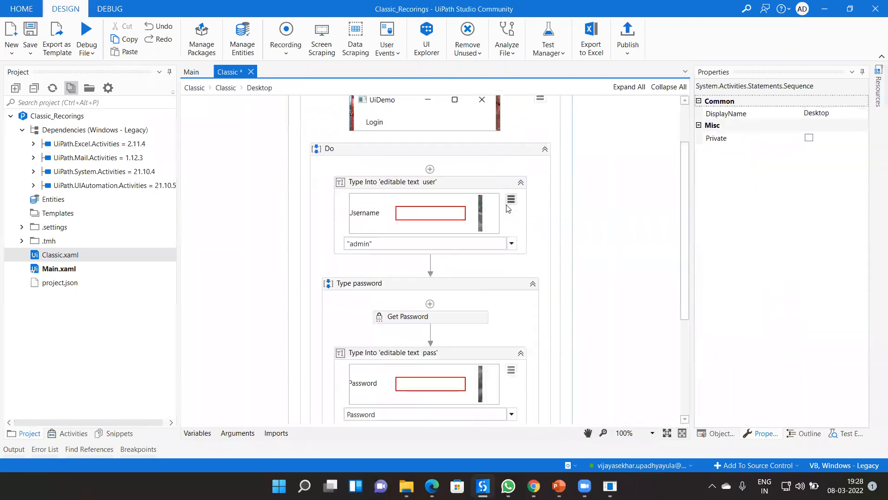
pyautogui.scroll(2, 507, 209)
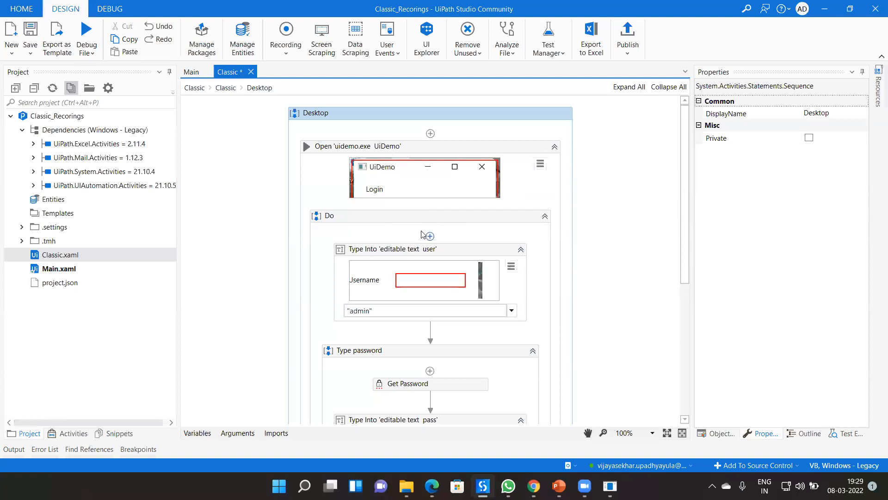
pyautogui.moveTo(687, 151); pyautogui.dragTo(680, 130)
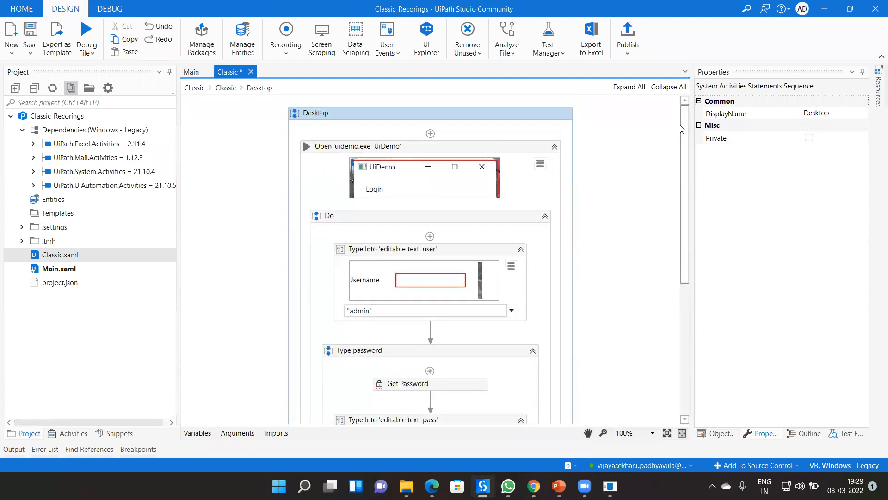
pyautogui.click(546, 168)
pyautogui.click(545, 165)
pyautogui.click(585, 183)
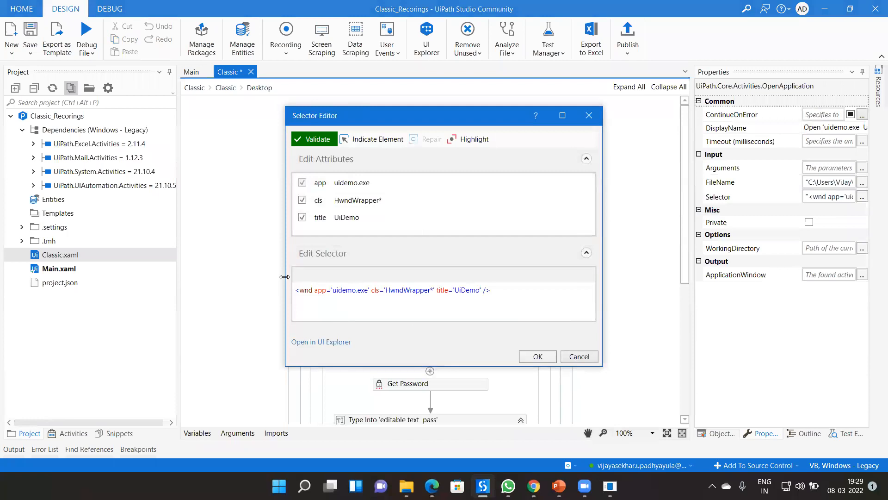
pyautogui.click(579, 356)
pyautogui.scroll(-3, 435, 294)
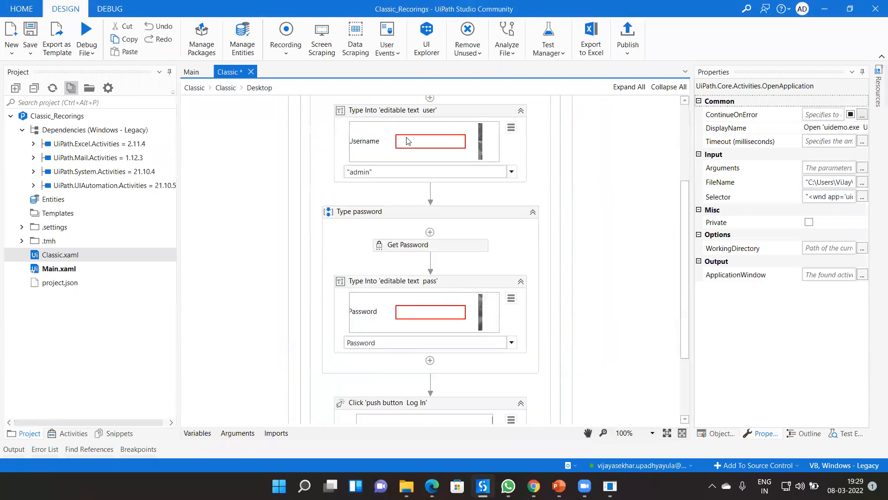
pyautogui.scroll(3, 519, 243)
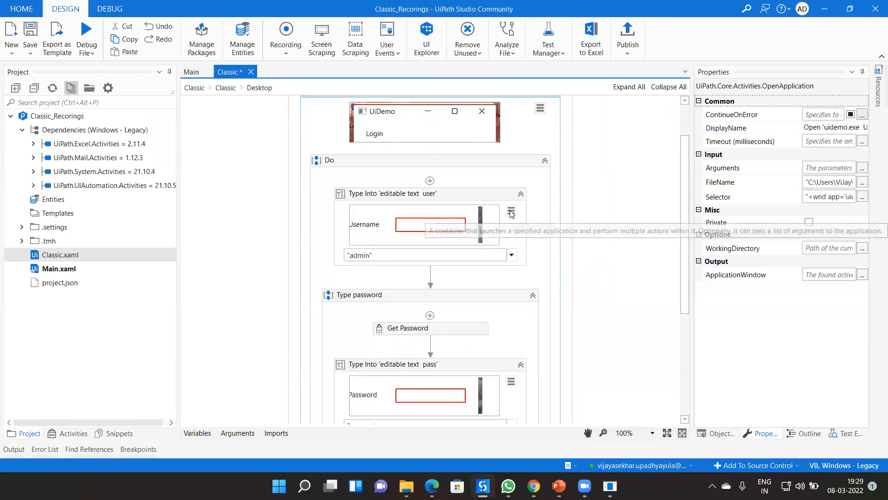
# Step: Open the Basic sequence from the Classic flowchart and scroll through its activities
pyautogui.click(194, 88)
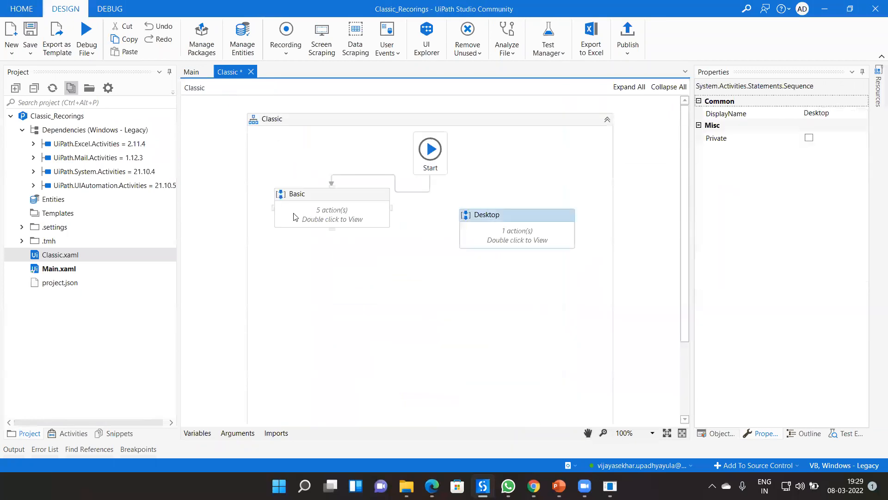
pyautogui.doubleClick(349, 205)
pyautogui.scroll(-2, 491, 260)
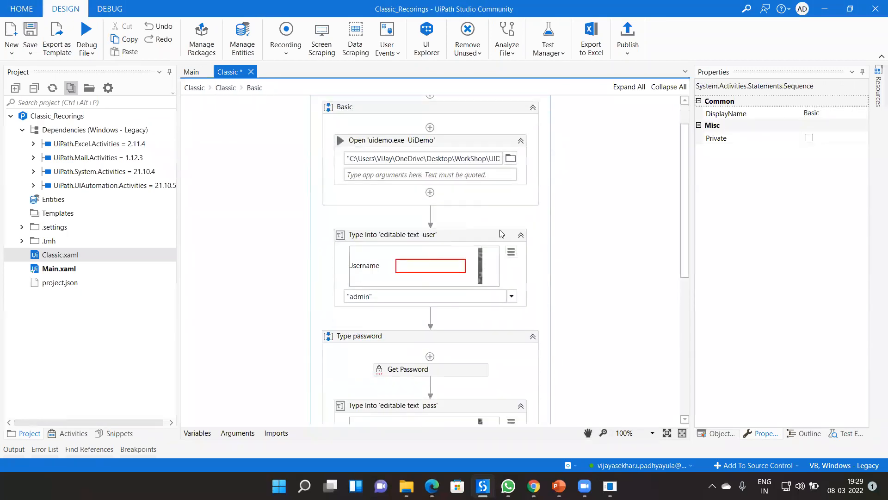
pyautogui.scroll(1, 509, 254)
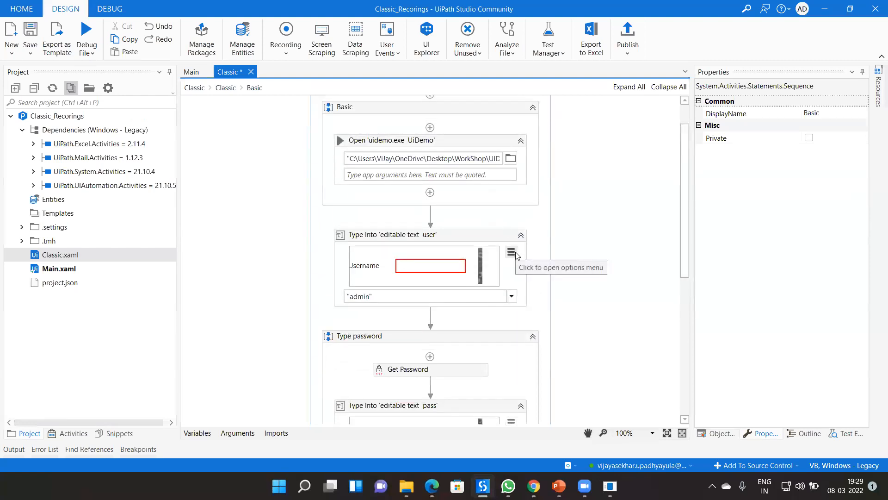
pyautogui.scroll(-3, 517, 257)
pyautogui.scroll(2, 462, 270)
pyautogui.scroll(2, 443, 264)
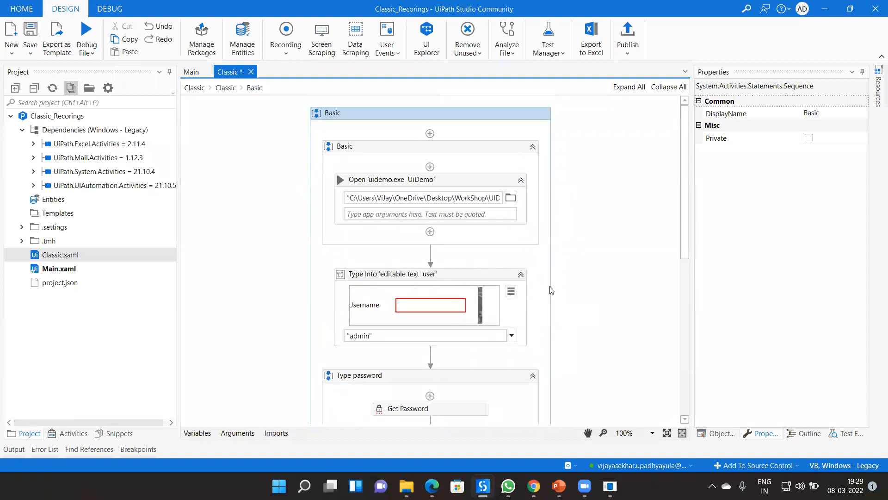
pyautogui.scroll(-4, 551, 290)
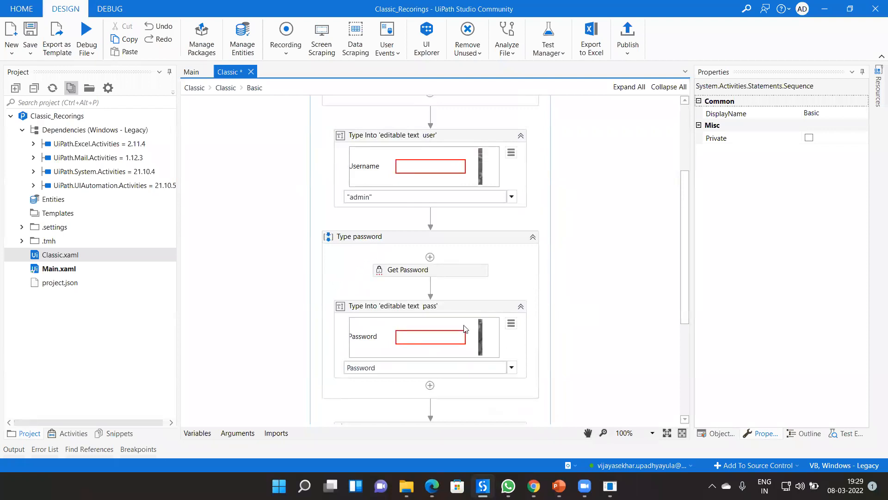
pyautogui.scroll(4, 435, 296)
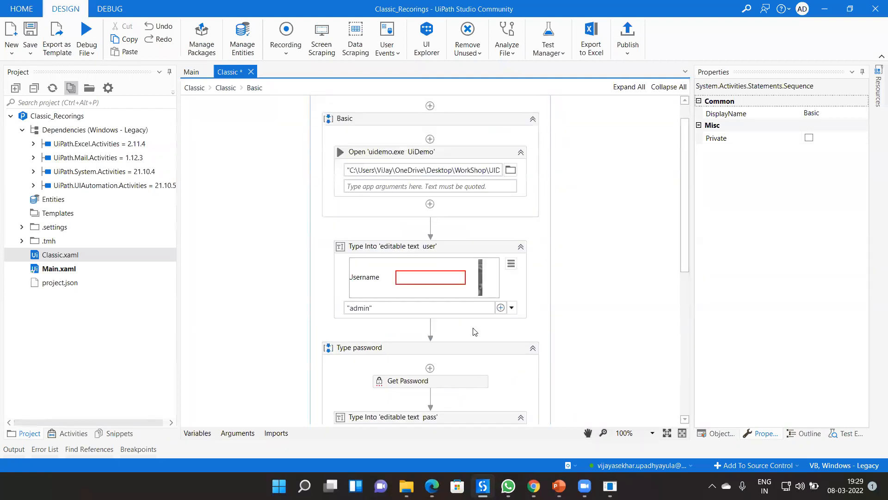
# Step: Reopen the Basic sequence and show target options for its username Type Into step
pyautogui.click(194, 89)
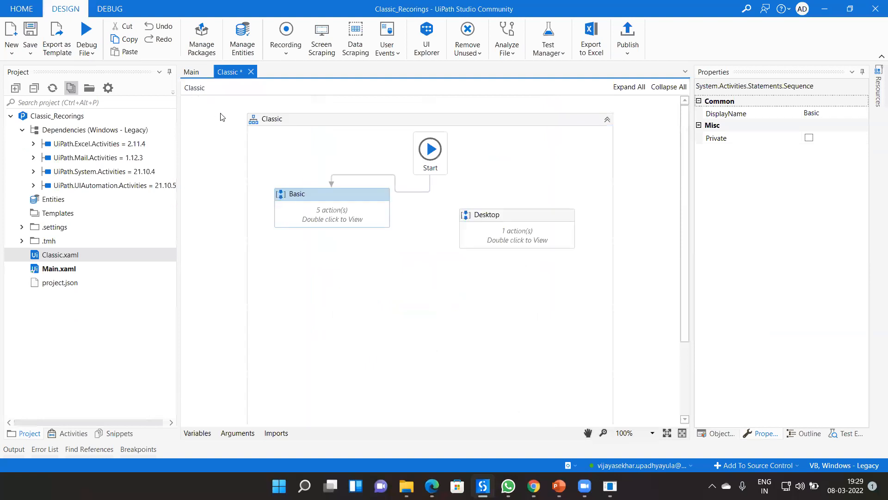
pyautogui.doubleClick(345, 214)
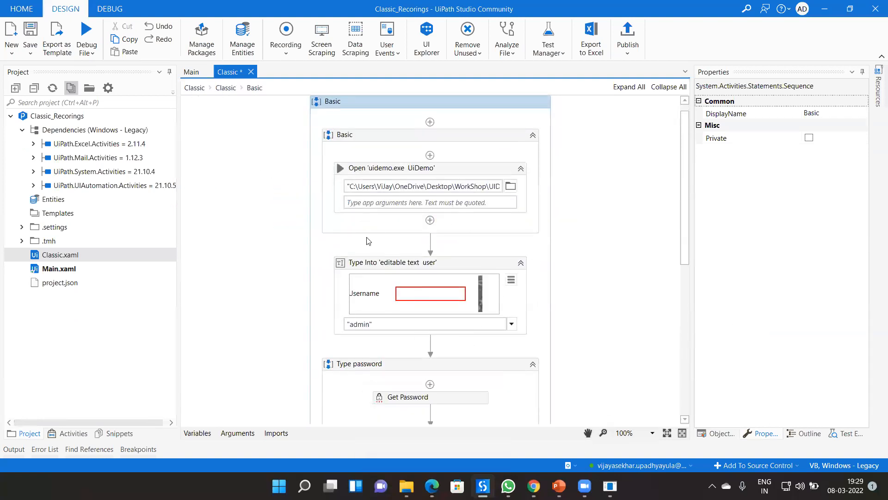
pyautogui.click(517, 290)
pyautogui.click(512, 281)
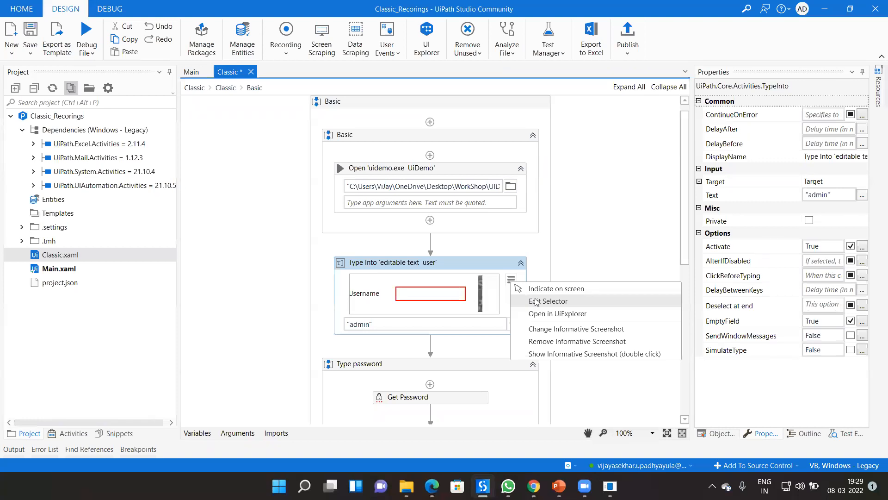
pyautogui.click(536, 301)
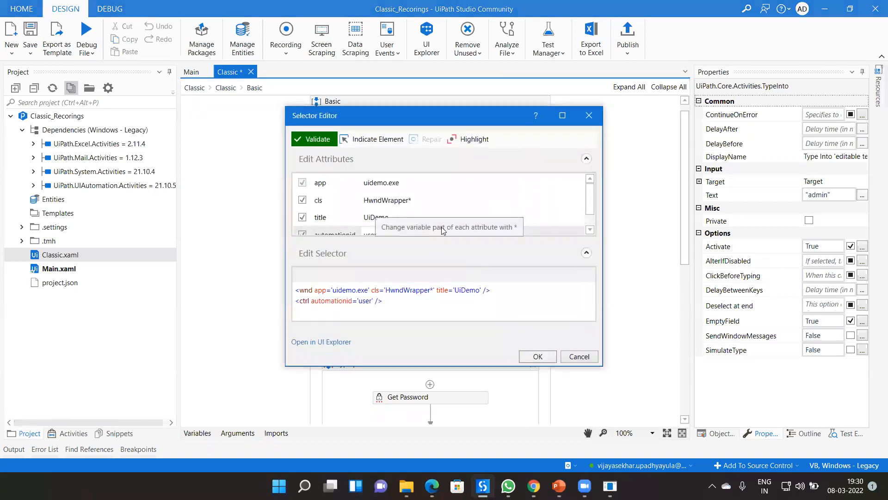
pyautogui.click(589, 229)
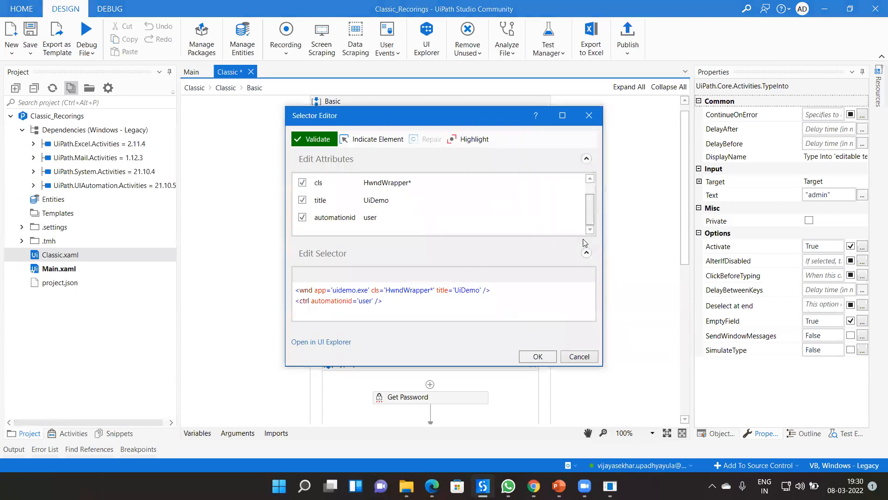
pyautogui.scroll(1, 588, 199)
pyautogui.scroll(-1, 579, 225)
pyautogui.scroll(1, 581, 201)
pyautogui.scroll(-1, 583, 218)
pyautogui.scroll(1, 588, 223)
pyautogui.scroll(-1, 593, 232)
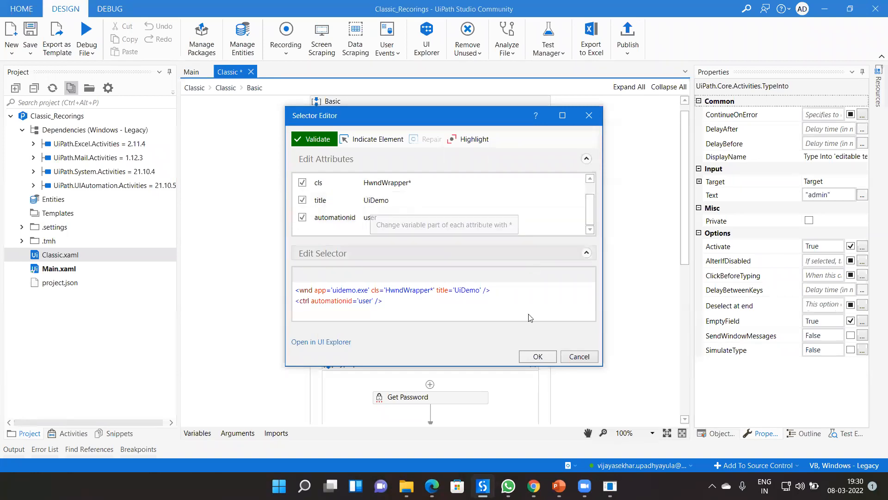
pyautogui.click(537, 357)
pyautogui.scroll(-3, 520, 324)
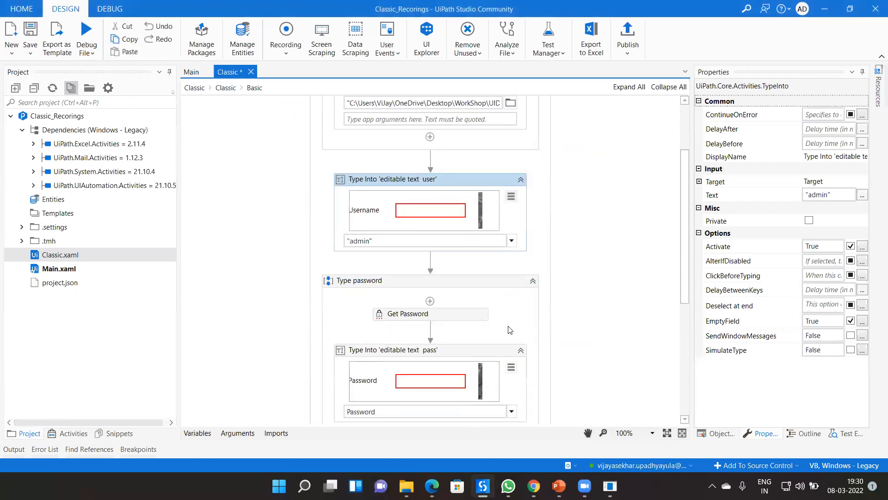
pyautogui.scroll(-1, 500, 337)
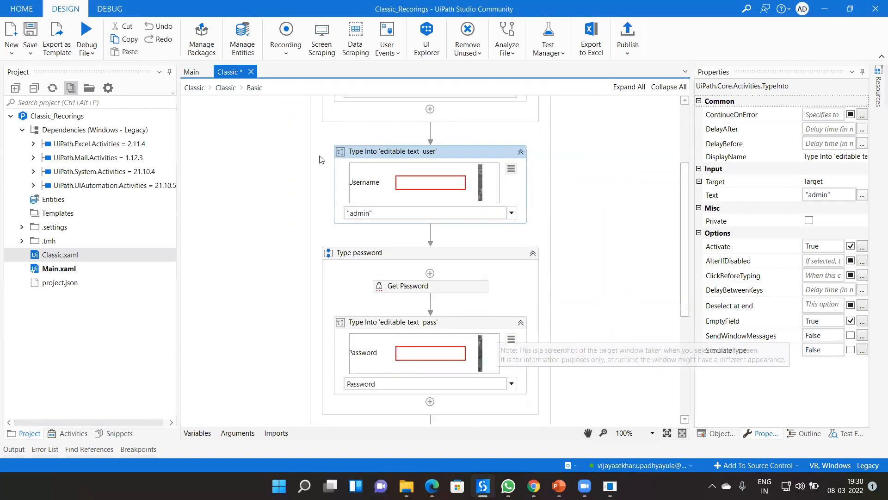
pyautogui.click(194, 87)
pyautogui.doubleClick(529, 226)
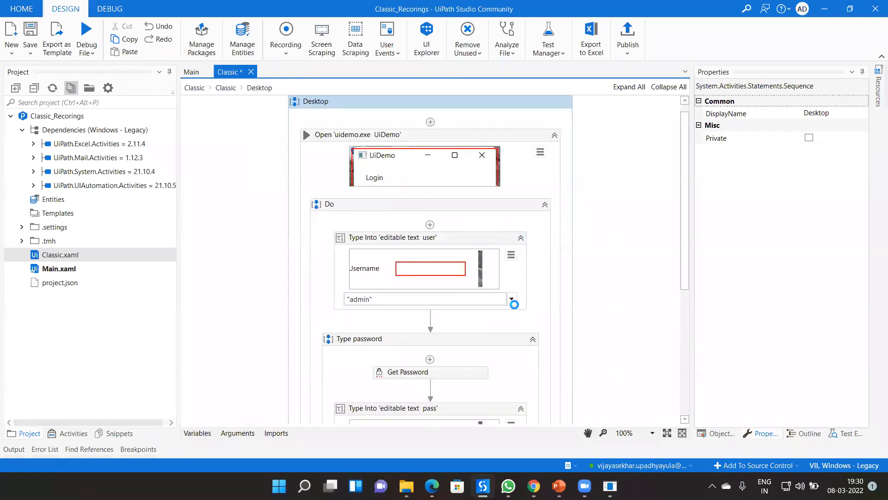
pyautogui.scroll(-1, 530, 292)
pyautogui.scroll(1, 461, 203)
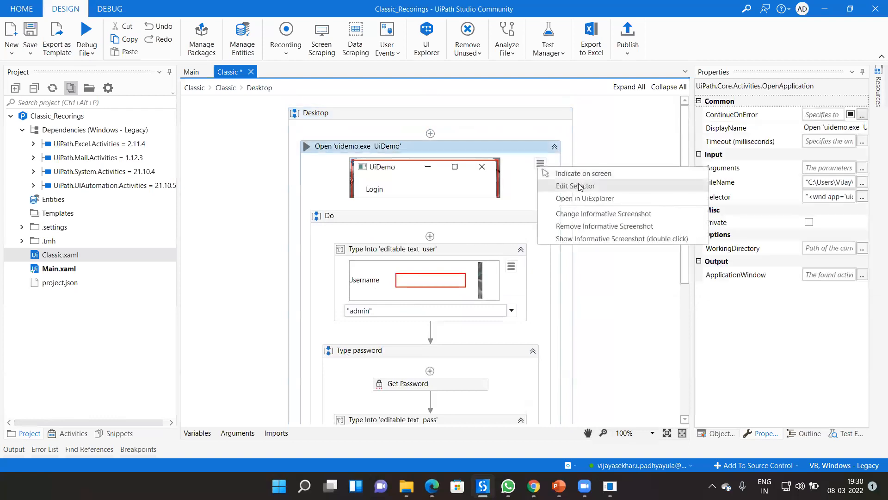
pyautogui.click(577, 185)
pyautogui.click(570, 360)
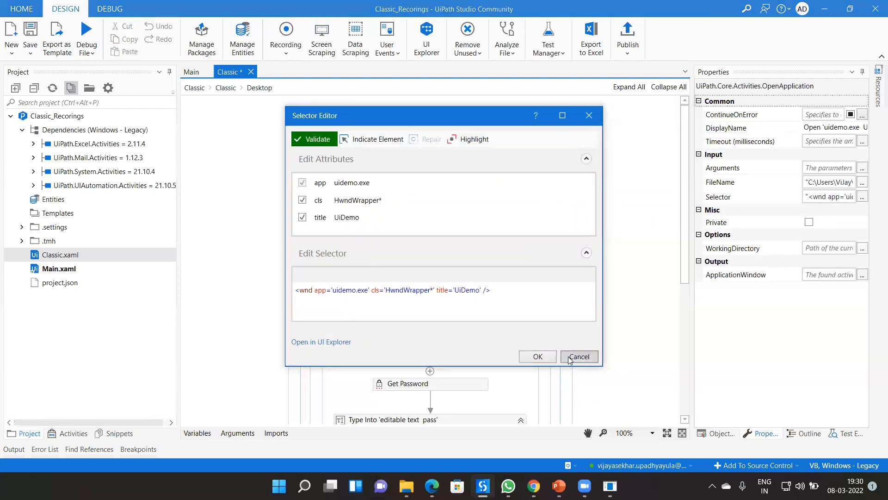
pyautogui.click(511, 268)
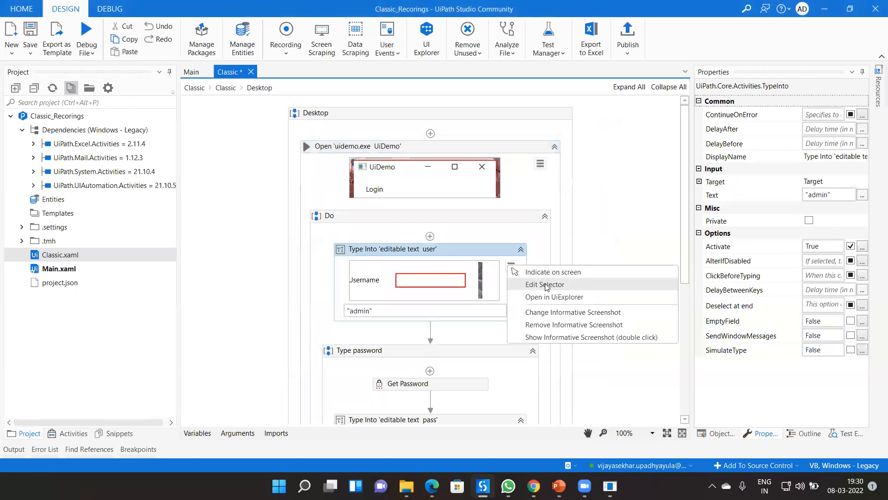
pyautogui.press('Return')
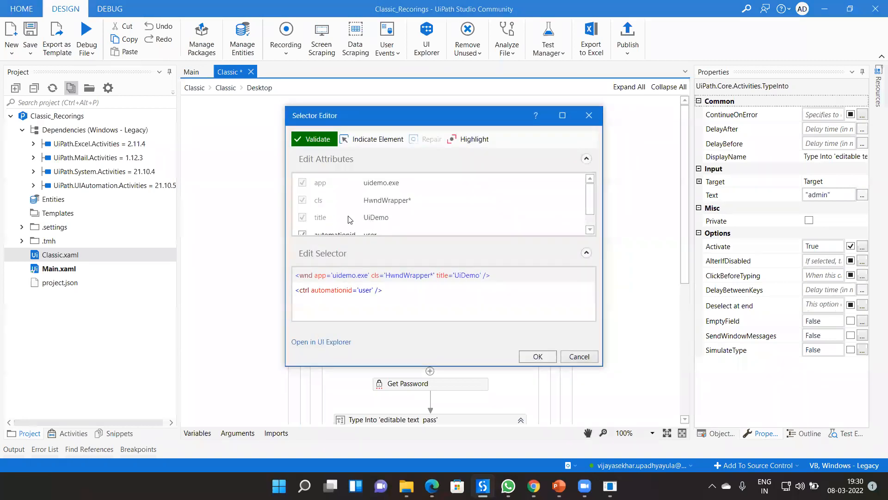
pyautogui.click(589, 119)
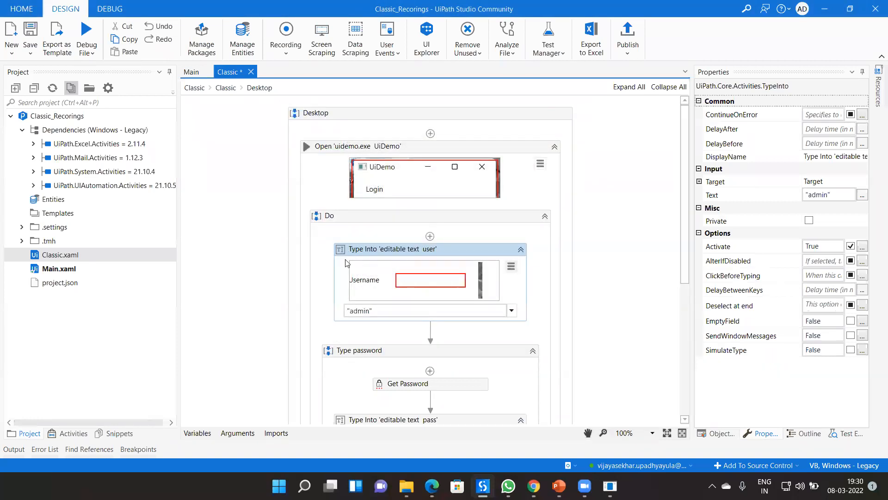
pyautogui.click(511, 266)
pyautogui.click(541, 286)
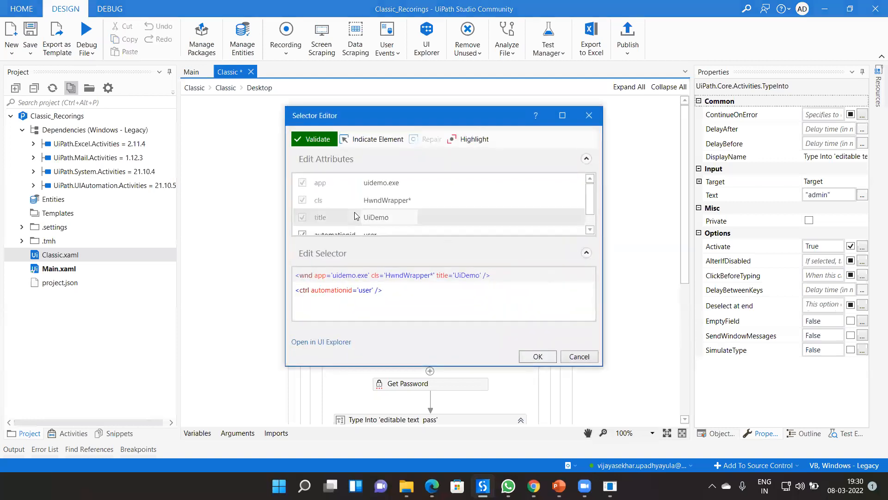
pyautogui.scroll(-1, 364, 225)
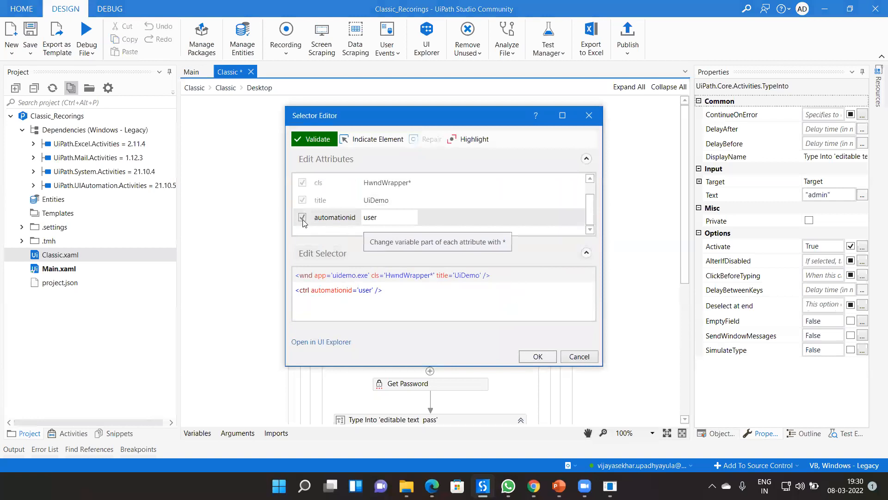
pyautogui.scroll(1, 446, 183)
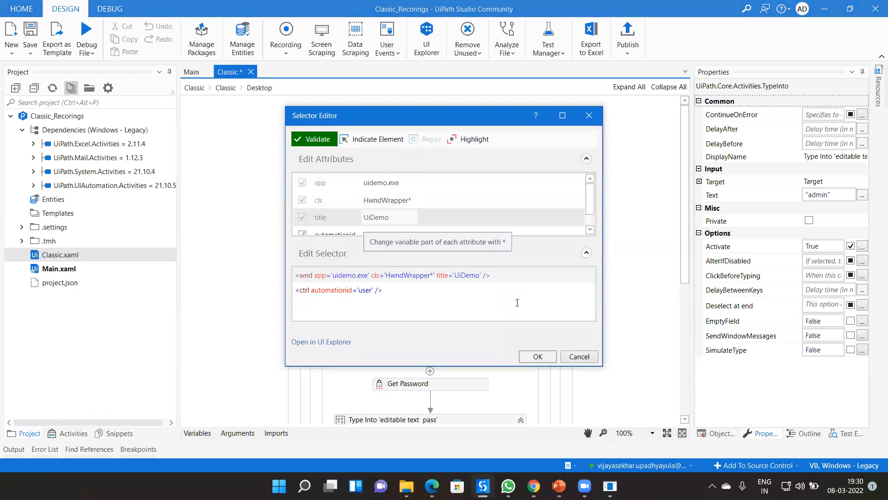
pyautogui.click(575, 356)
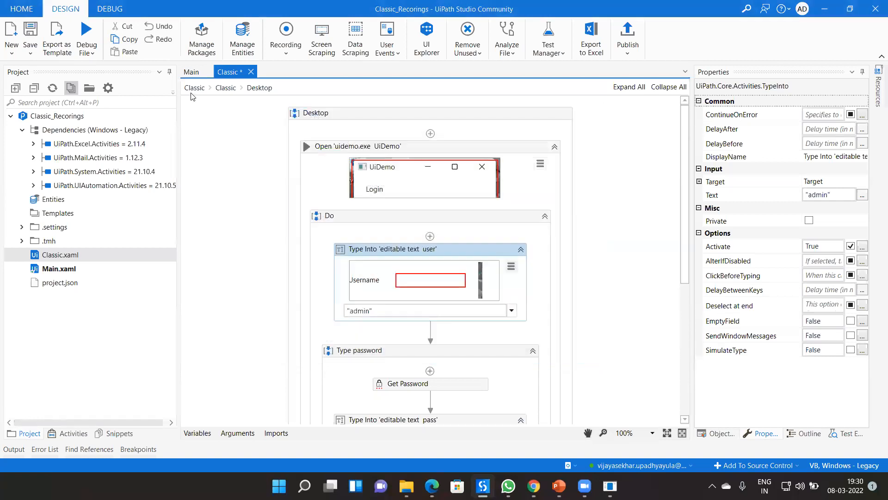
pyautogui.click(194, 88)
pyautogui.doubleClick(330, 215)
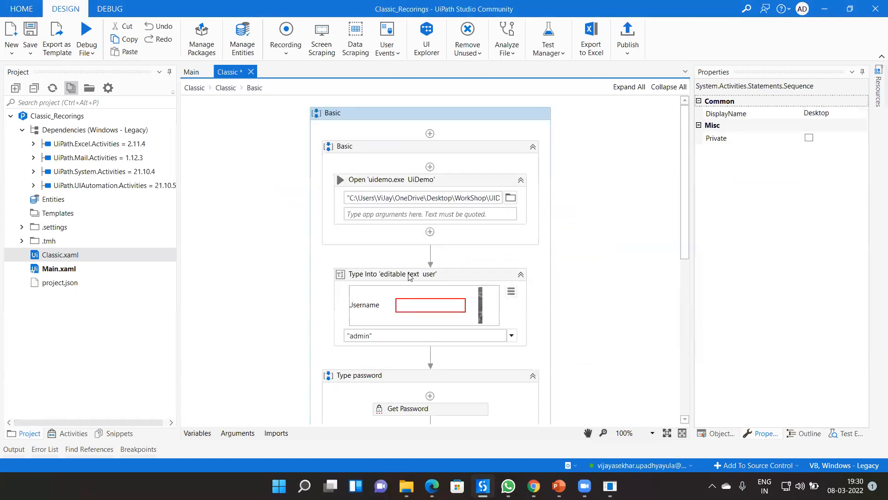
# Step: Toggle the username selector's title attribute, cancel the editor, and return to the Classic flowchart
pyautogui.click(511, 280)
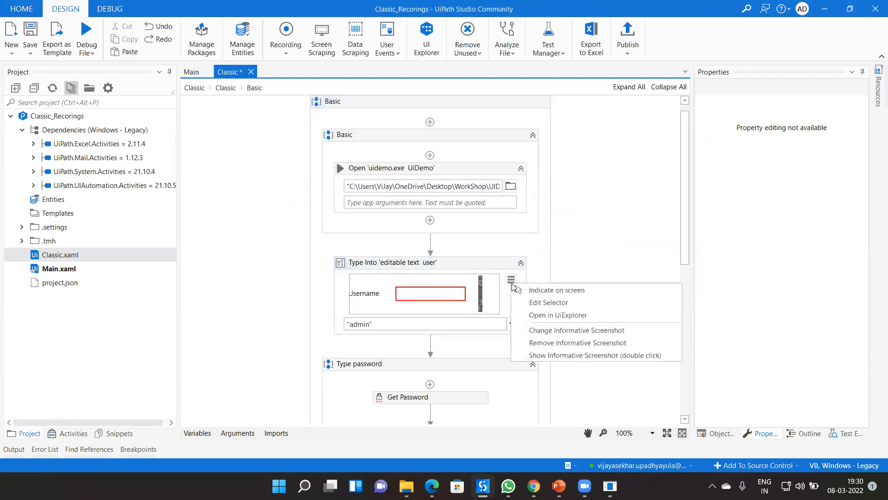
pyautogui.click(537, 303)
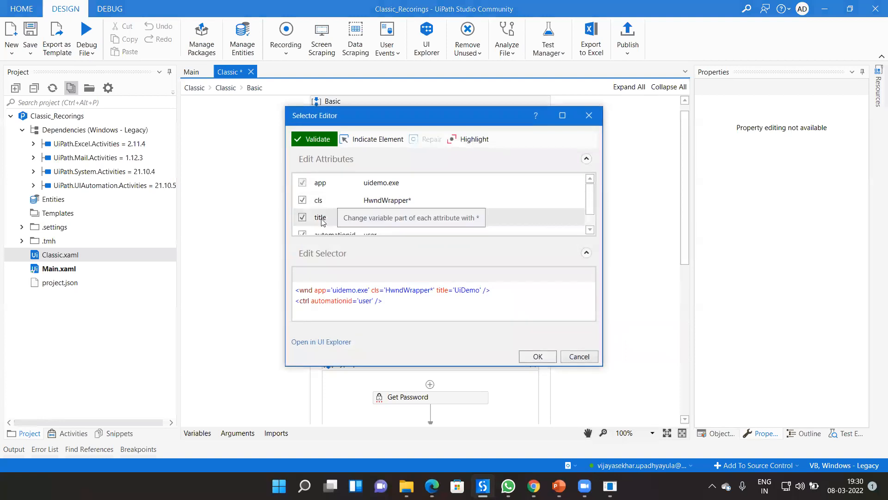
pyautogui.click(302, 217)
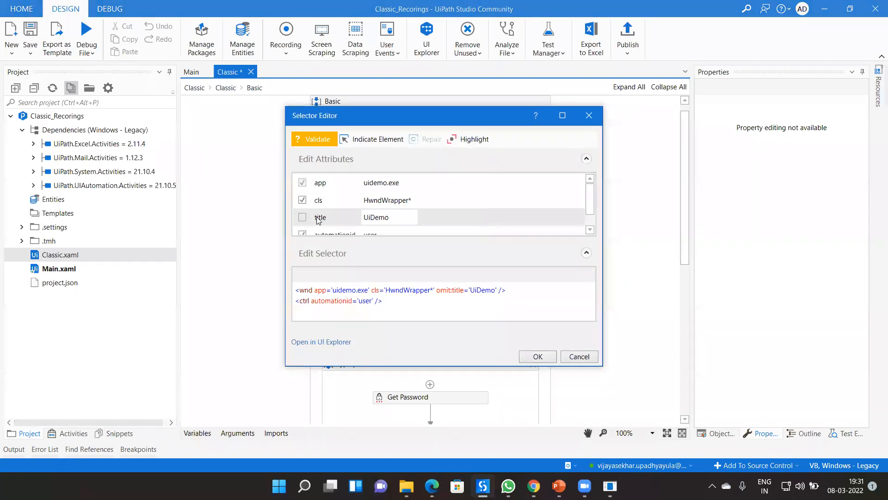
pyautogui.click(388, 217)
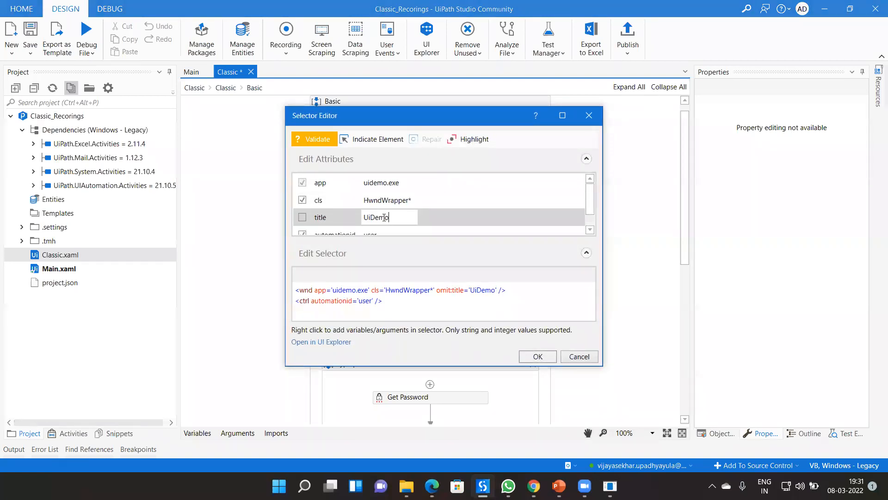
pyautogui.click(302, 217)
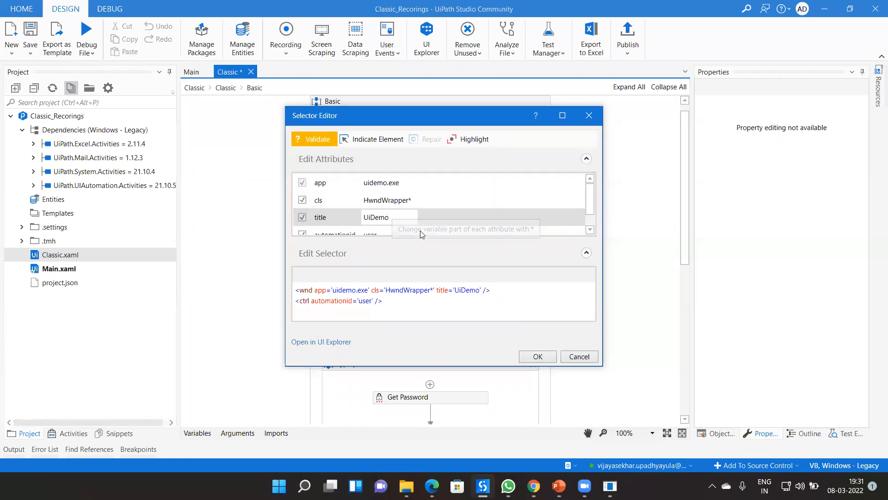
pyautogui.click(594, 357)
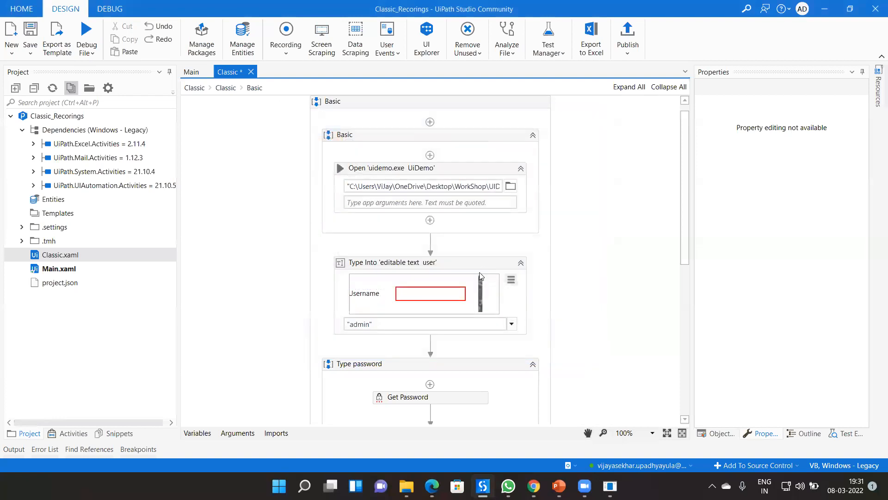
pyautogui.click(195, 88)
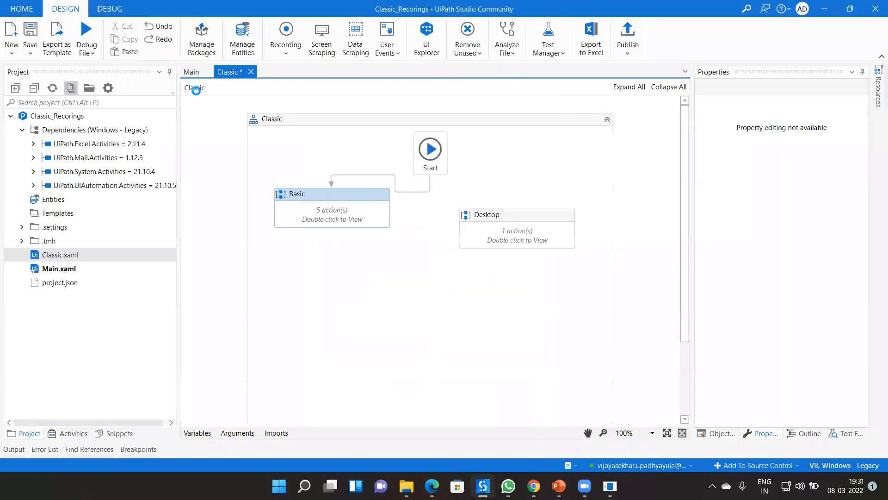
pyautogui.click(386, 176)
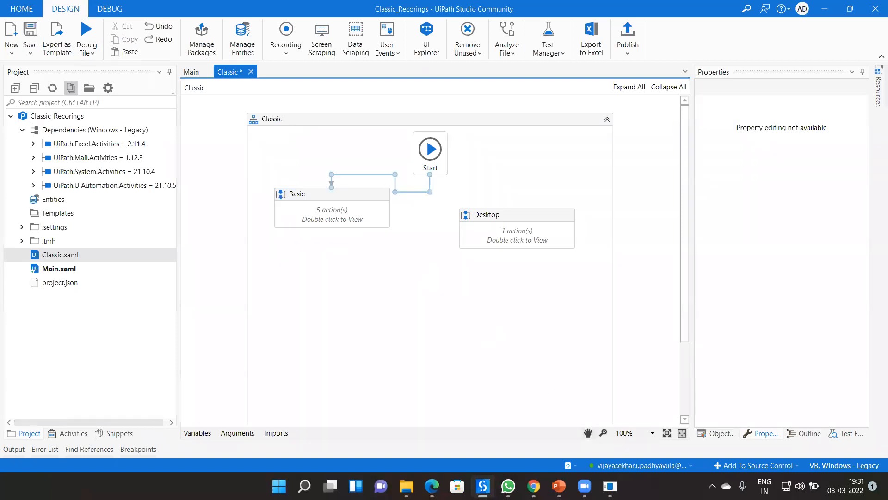
# Step: Minimize UIDemo, glance at the Recording list, and open the Basic sequence box
pyautogui.click(611, 485)
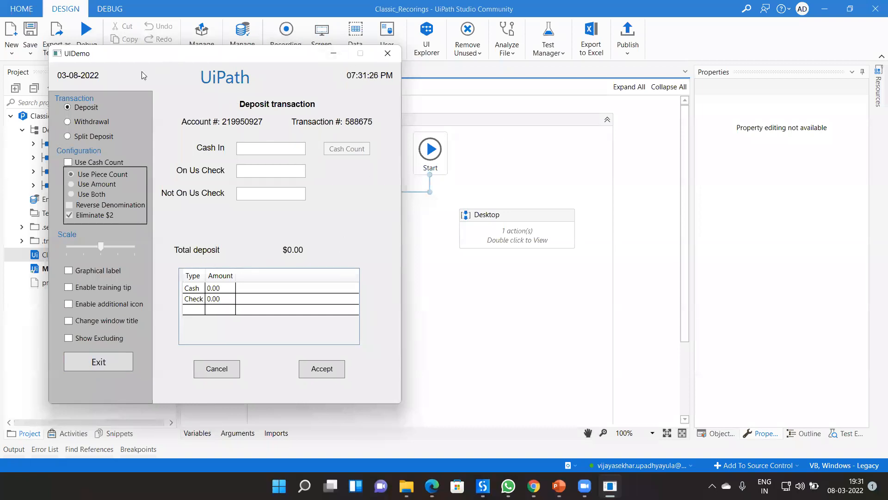
pyautogui.click(336, 58)
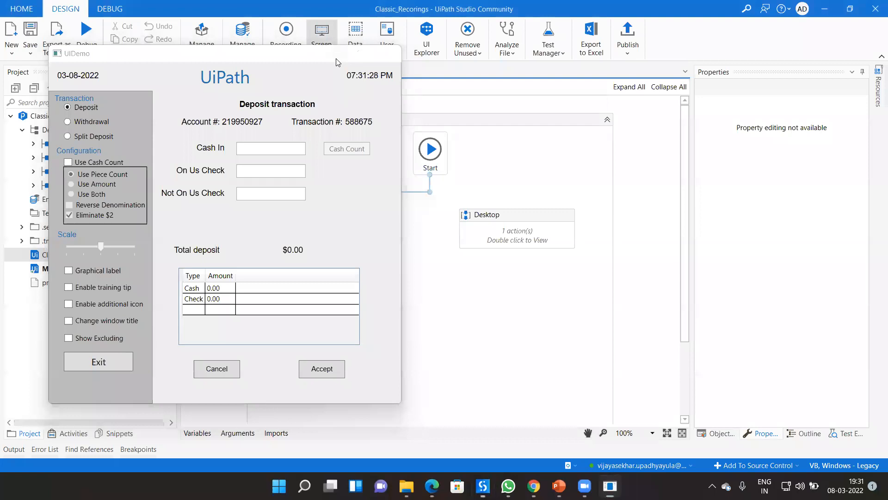
pyautogui.click(285, 53)
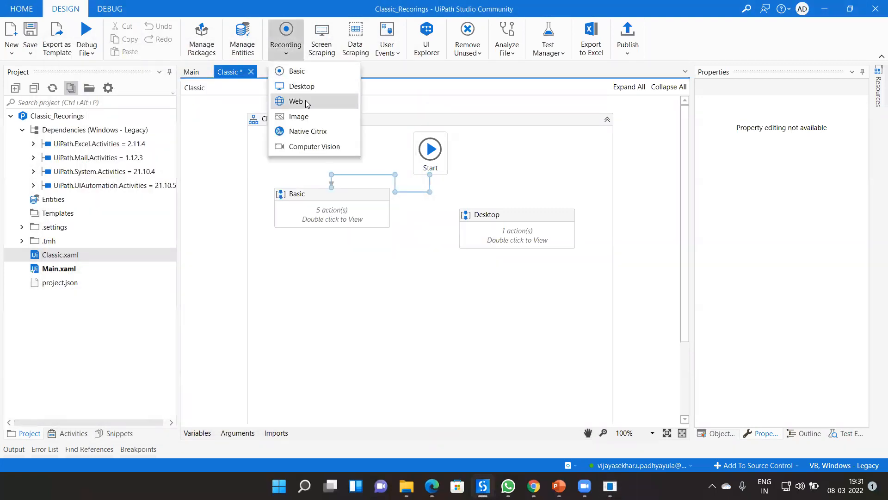
pyautogui.click(396, 291)
pyautogui.doubleClick(329, 210)
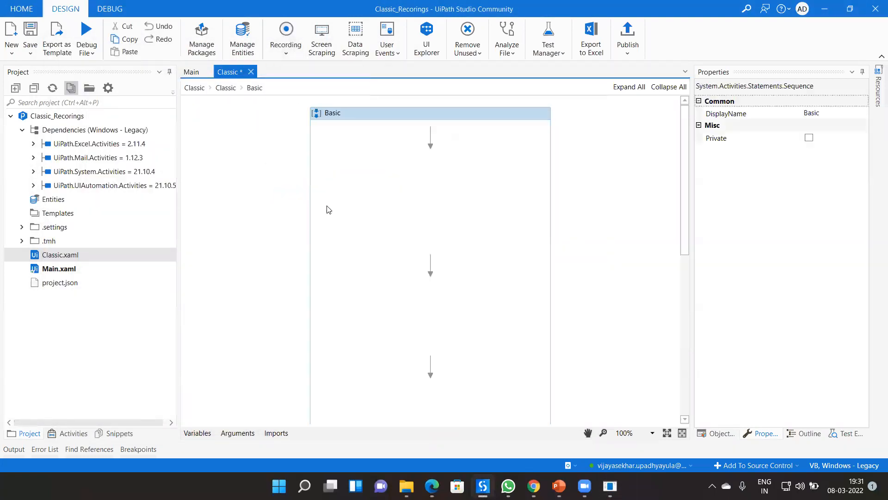
# Step: Review the Basic username Type Into selector in the Selector Editor without changes
pyautogui.click(511, 281)
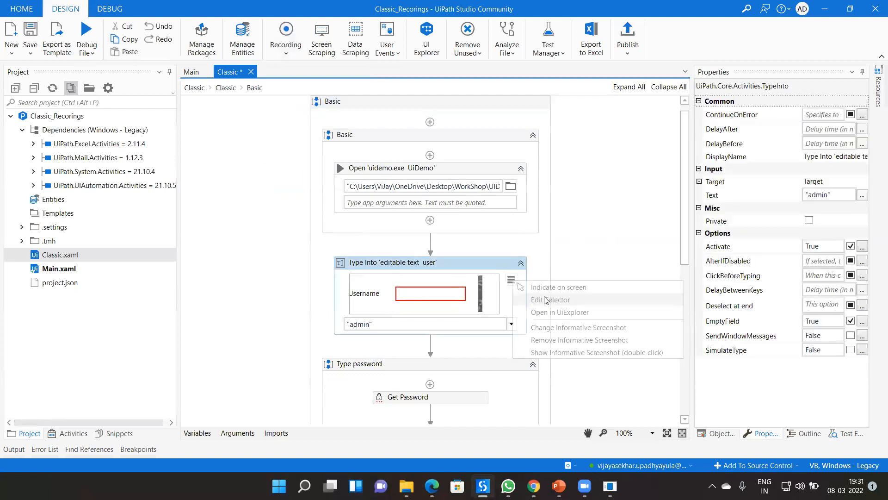
pyautogui.click(556, 299)
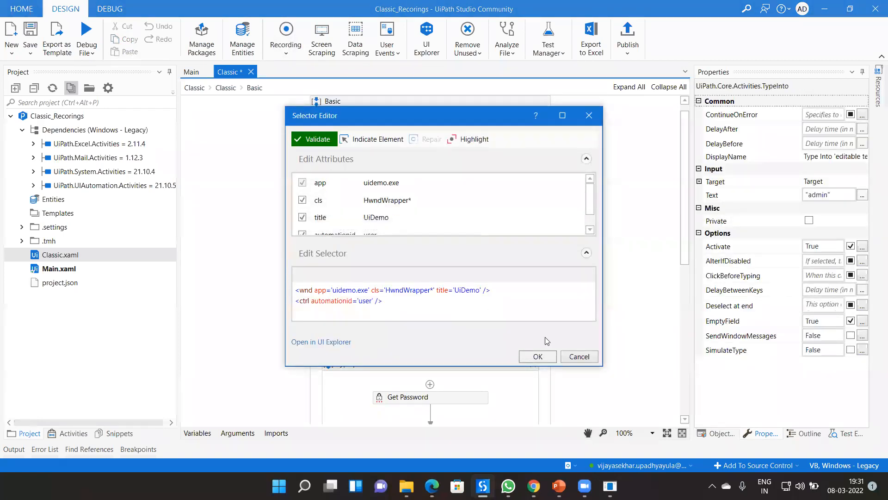
pyautogui.click(576, 356)
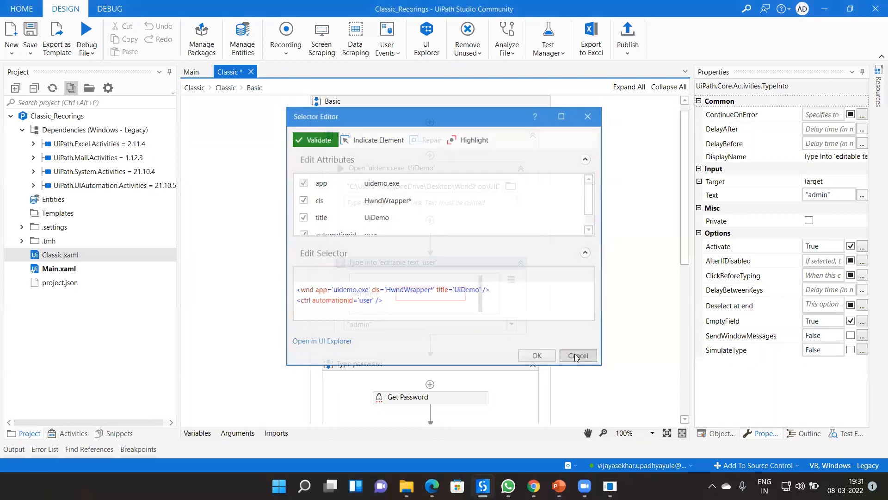
pyautogui.scroll(-3, 541, 347)
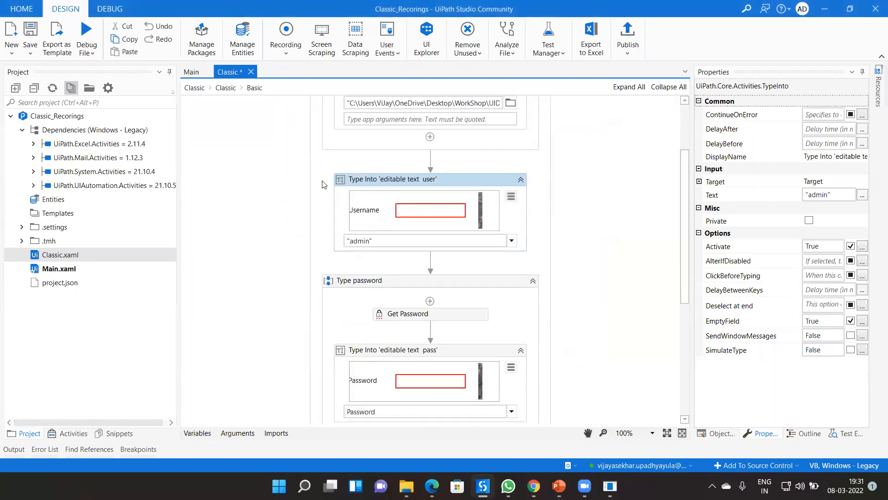
# Step: Open the Desktop sequence and review the UiDemo window selector without changes
pyautogui.click(194, 87)
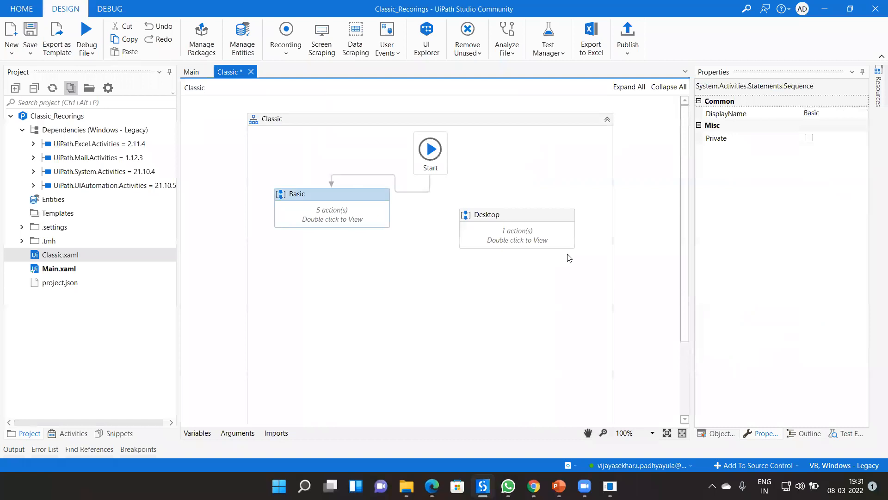
pyautogui.doubleClick(540, 235)
pyautogui.click(540, 151)
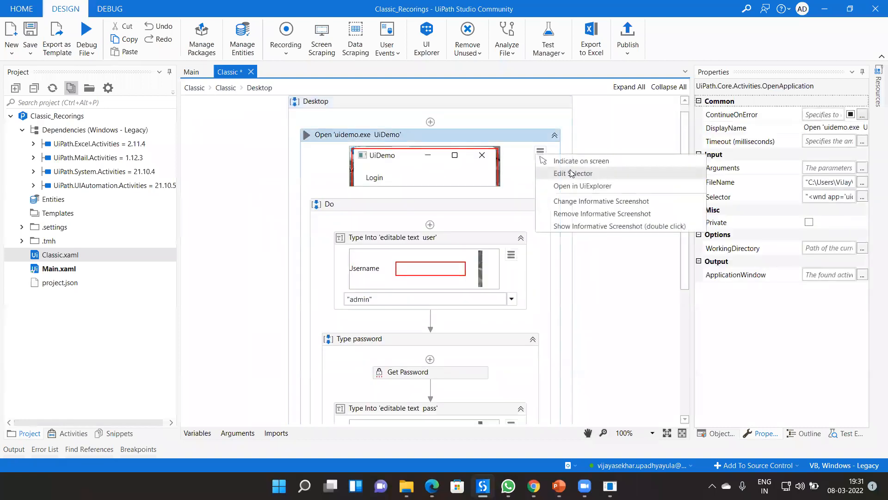
pyautogui.click(575, 175)
pyautogui.click(579, 356)
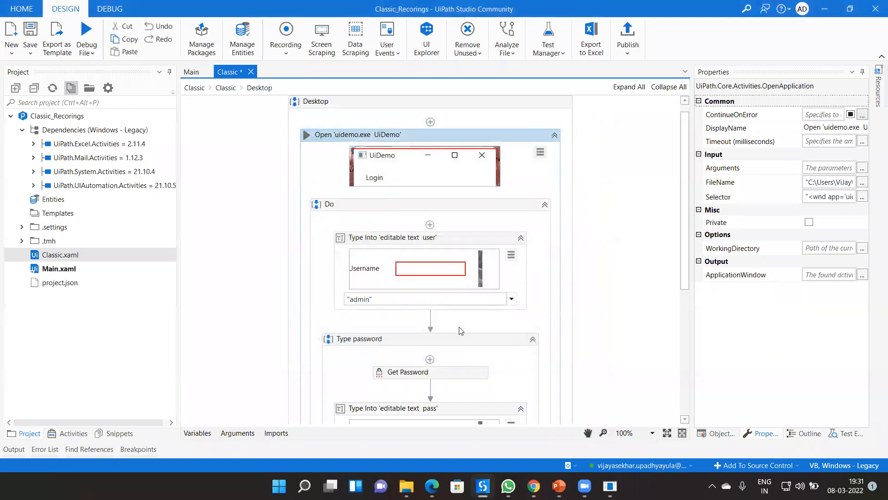
pyautogui.scroll(-3, 460, 330)
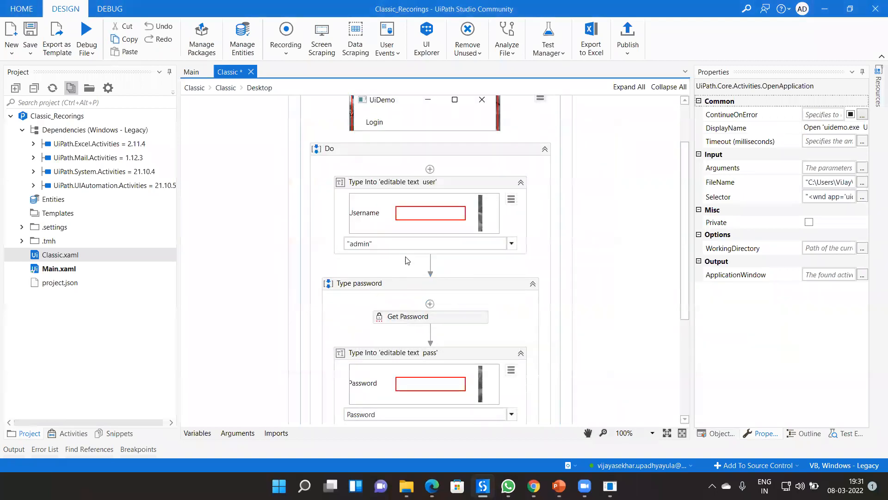
# Step: Go from the Desktop sequence back to the Classic flowchart and select the Start-to-Basic link
pyautogui.click(199, 99)
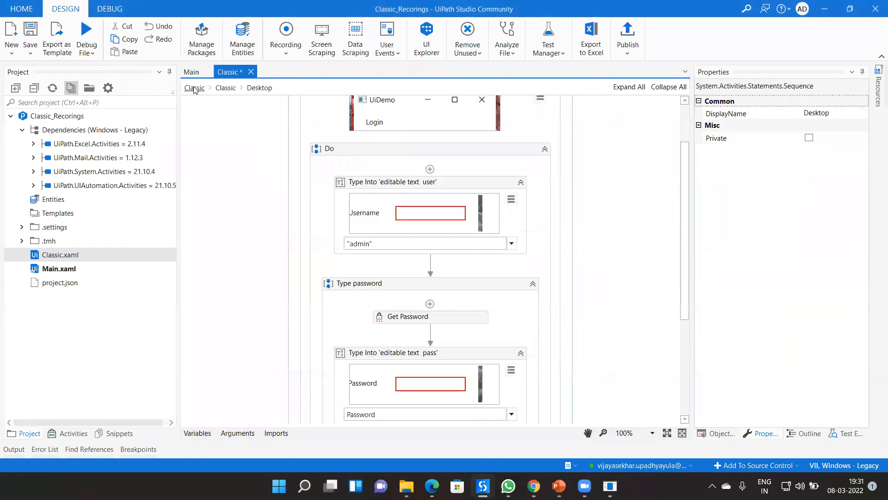
pyautogui.click(194, 88)
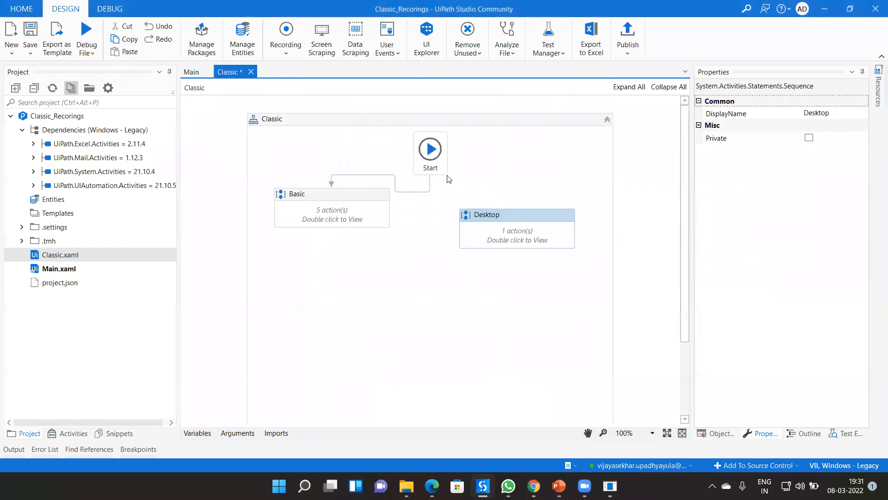
pyautogui.click(432, 190)
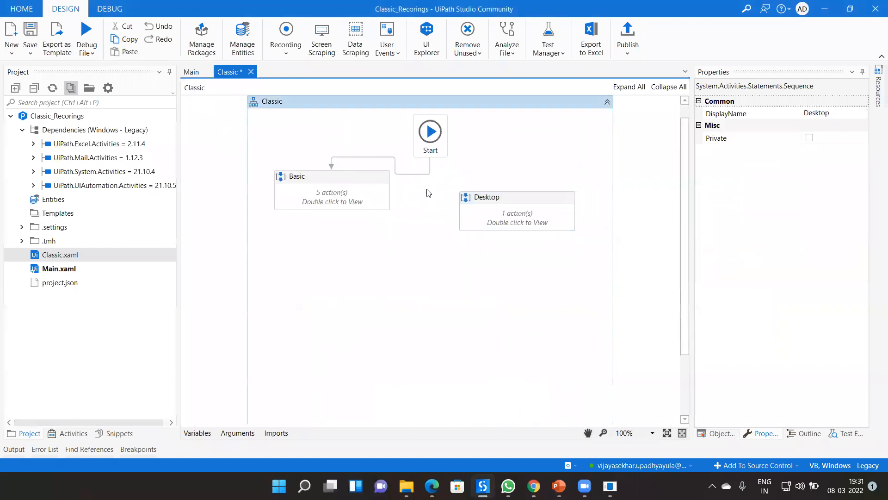
pyautogui.click(399, 174)
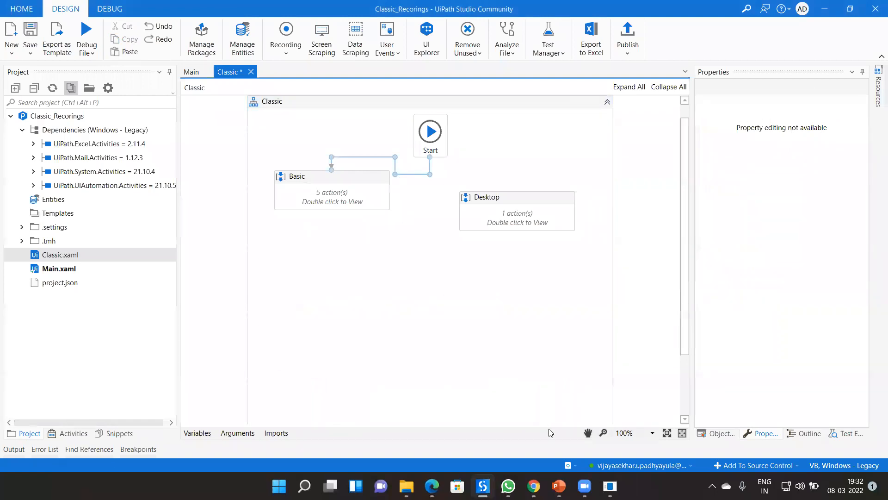
# Step: Restore and minimize UIDemo, then save the workflow with Ctrl+S
pyautogui.click(611, 486)
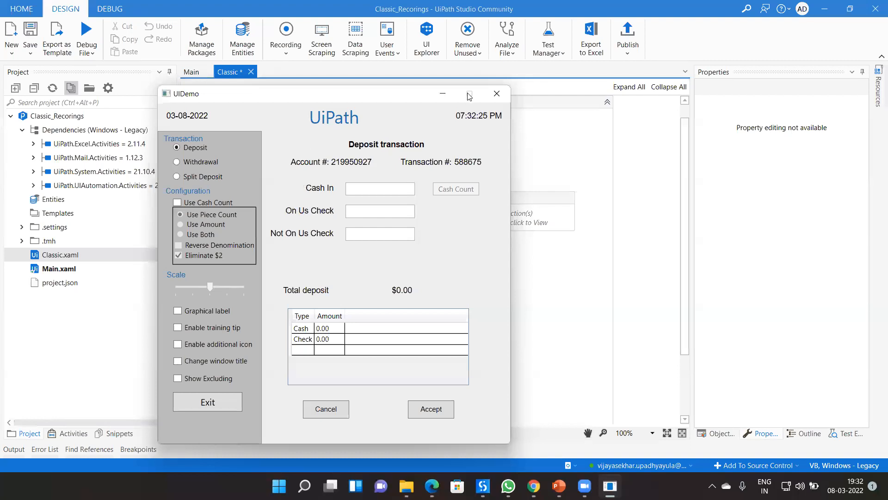
pyautogui.click(445, 93)
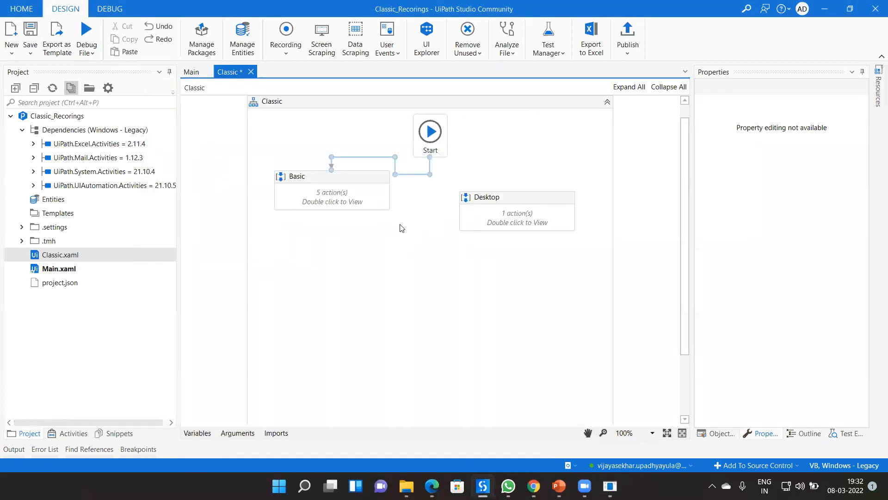
pyautogui.hotkey('ctrl', 's')
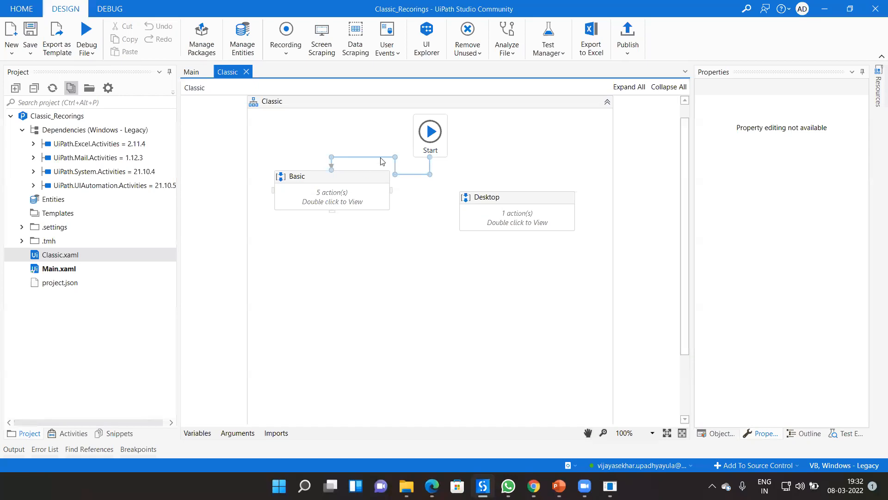
# Step: Replace the Start-to-Basic connector with a new connector from Start to Desktop
pyautogui.doubleClick(386, 190)
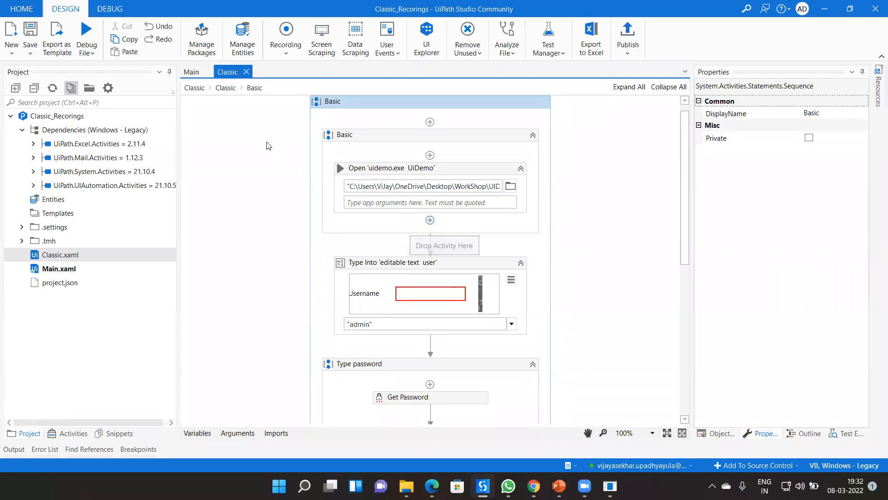
pyautogui.click(194, 88)
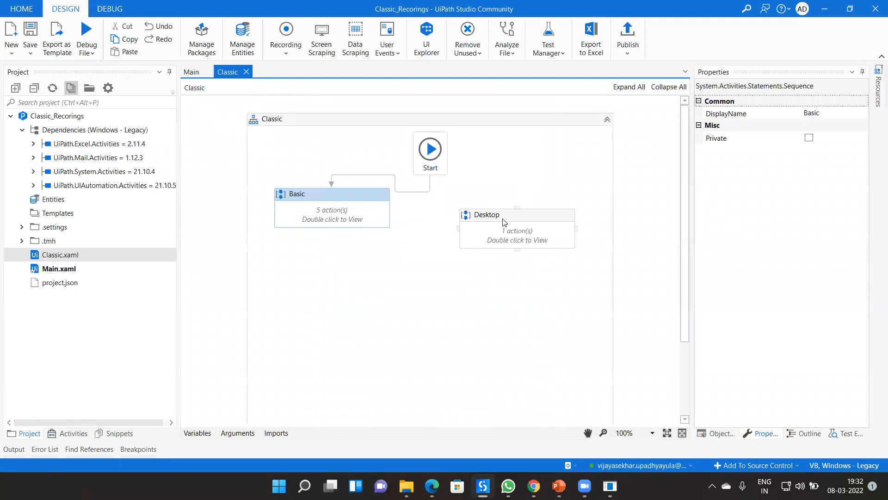
pyautogui.click(405, 195)
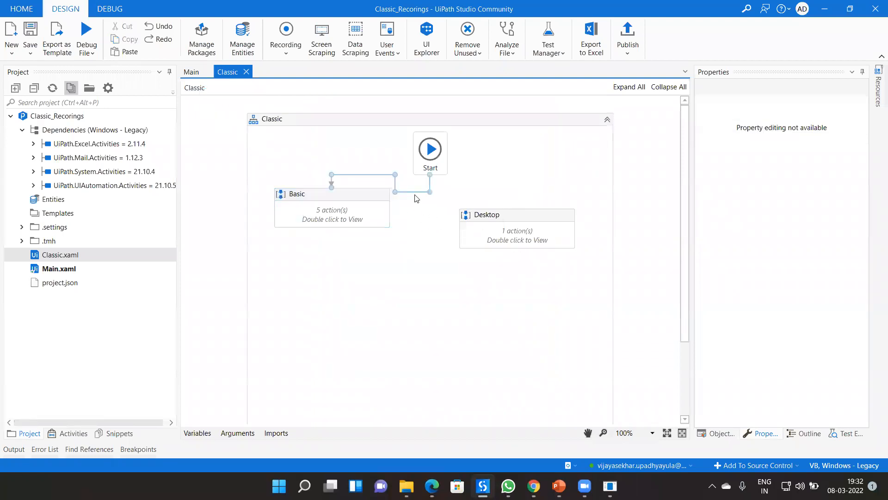
pyautogui.press('Delete')
pyautogui.moveTo(435, 179)
pyautogui.mouseDown()
pyautogui.moveTo(525, 218)
pyautogui.moveTo(518, 216)
pyautogui.mouseUp()
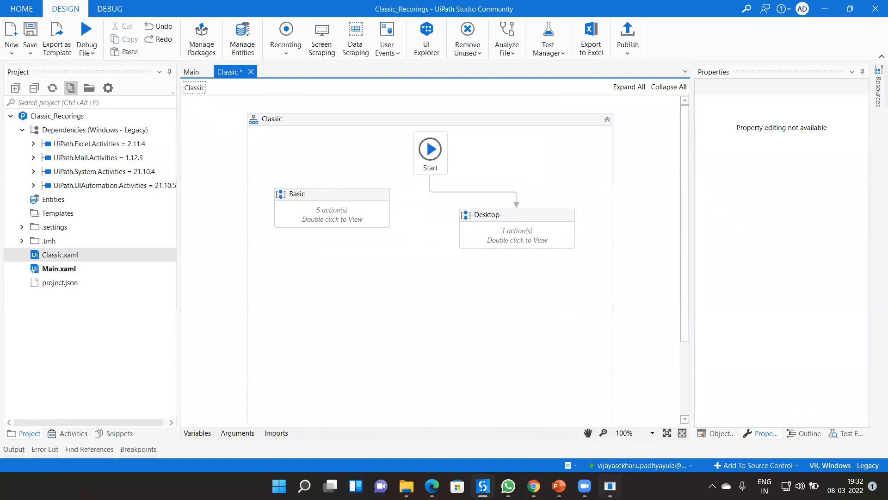
# Step: Close the UiDemo application and save the Classic workflow
pyautogui.click(610, 486)
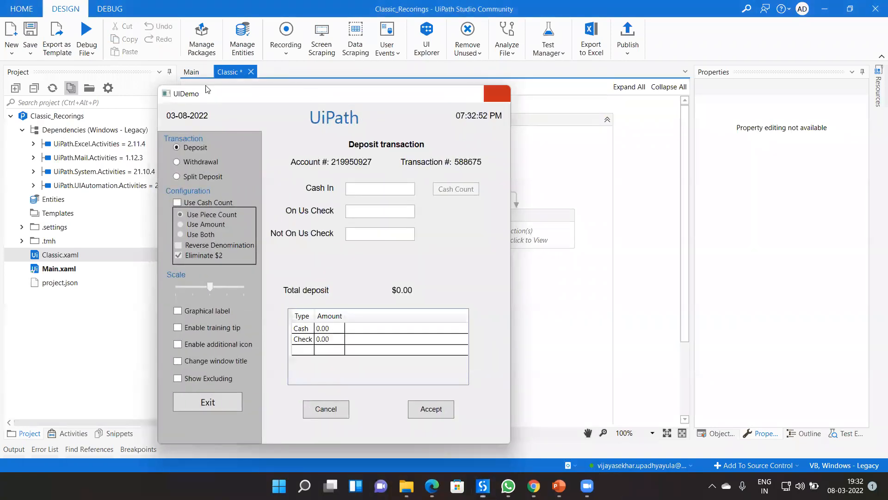
pyautogui.click(497, 94)
pyautogui.hotkey('ctrl', 's')
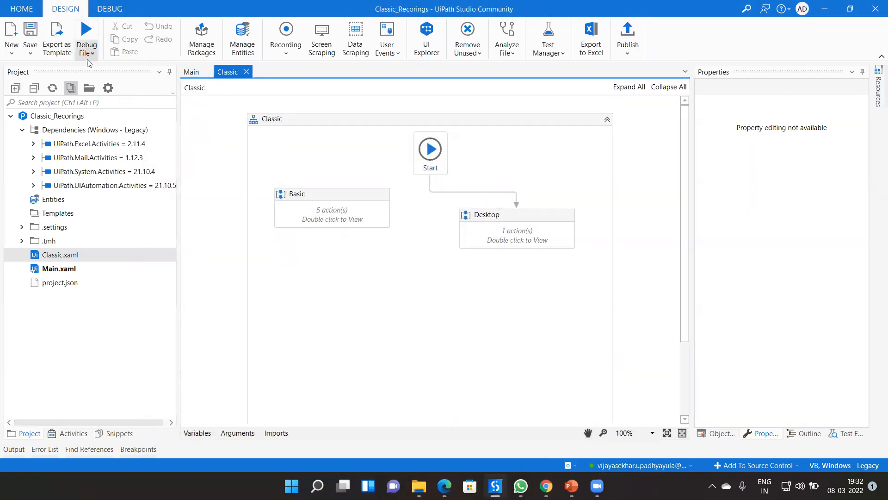
# Step: Start a debug run, then delete the connection from Start to the Desktop sequence
pyautogui.click(87, 52)
pyautogui.click(98, 82)
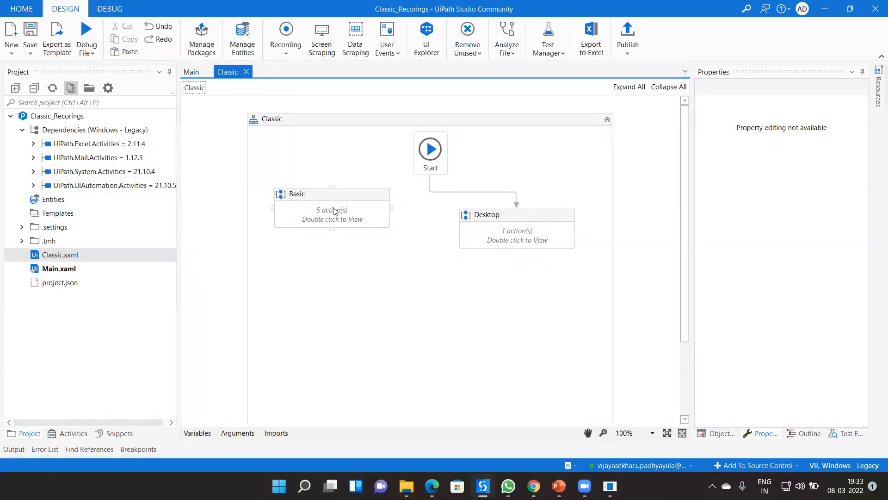
pyautogui.click(460, 193)
pyautogui.press('Delete')
# Step: Show the Activities panel beside the Classic flowchart and browse the Recording types list
pyautogui.click(291, 52)
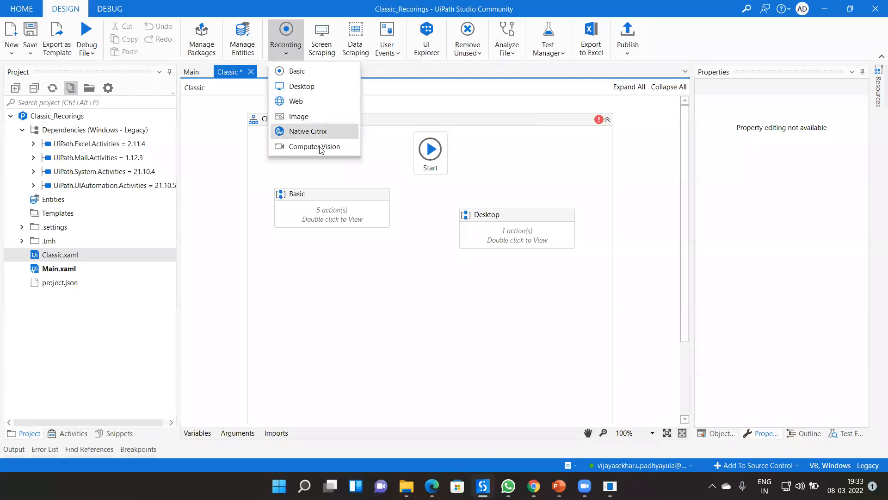
pyautogui.click(377, 223)
pyautogui.click(373, 221)
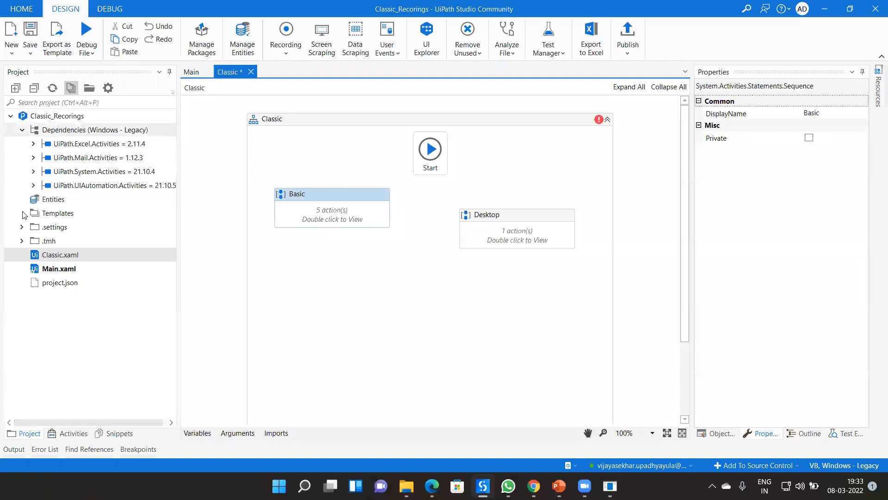
pyautogui.click(64, 433)
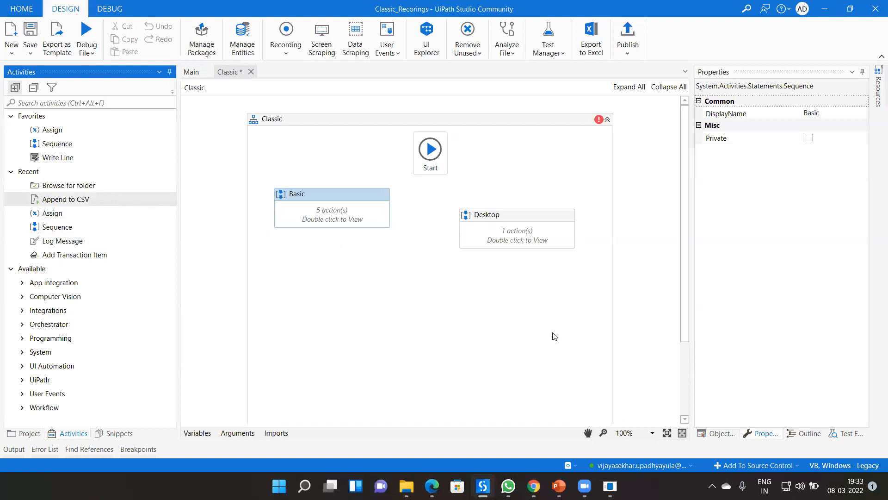
pyautogui.click(326, 273)
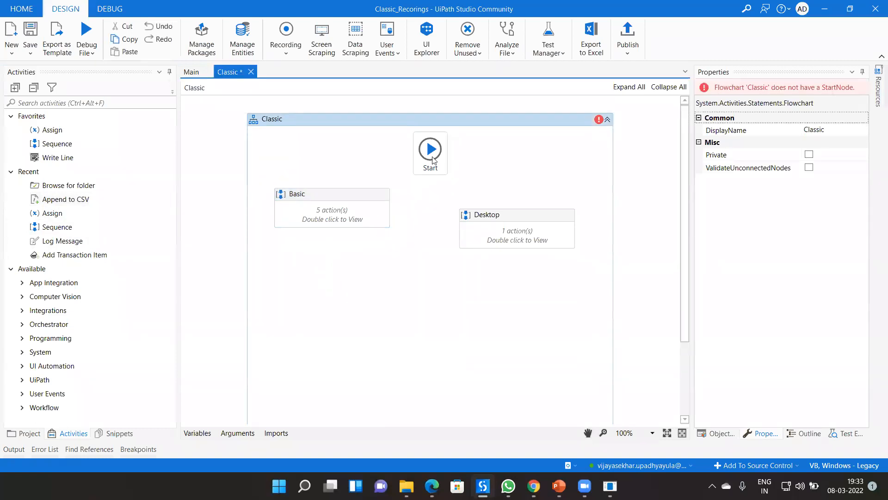
pyautogui.click(296, 63)
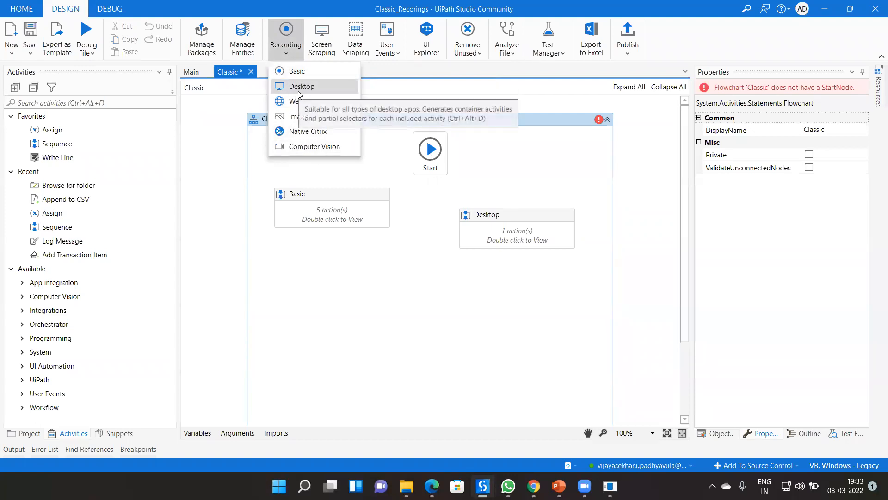
pyautogui.click(307, 256)
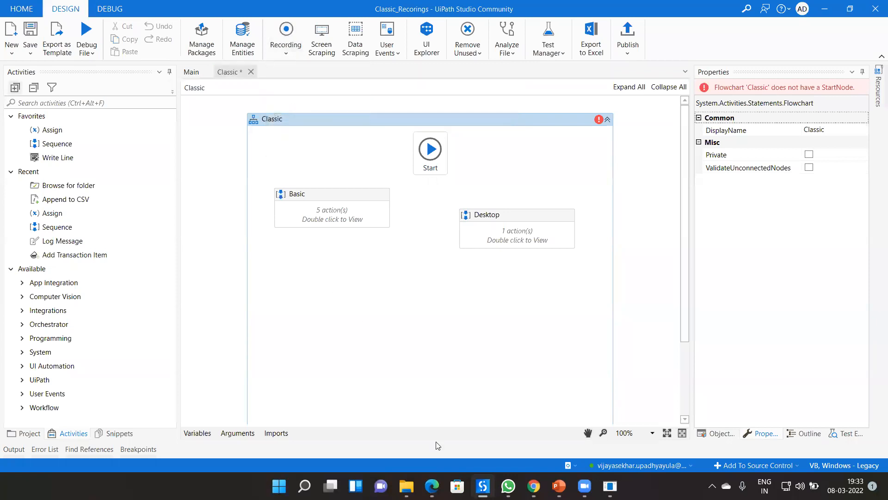
# Step: Bring Edge forward and resize its window so Studio shows behind it
pyautogui.moveTo(437, 489)
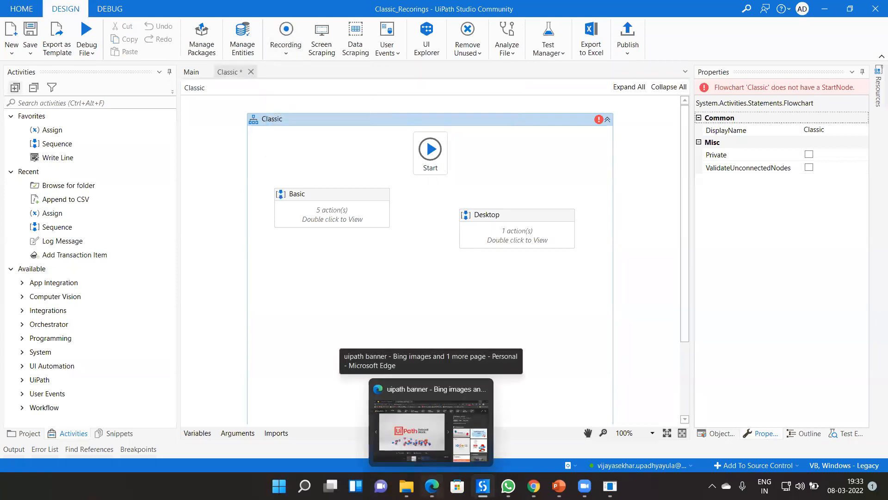
pyautogui.click(430, 430)
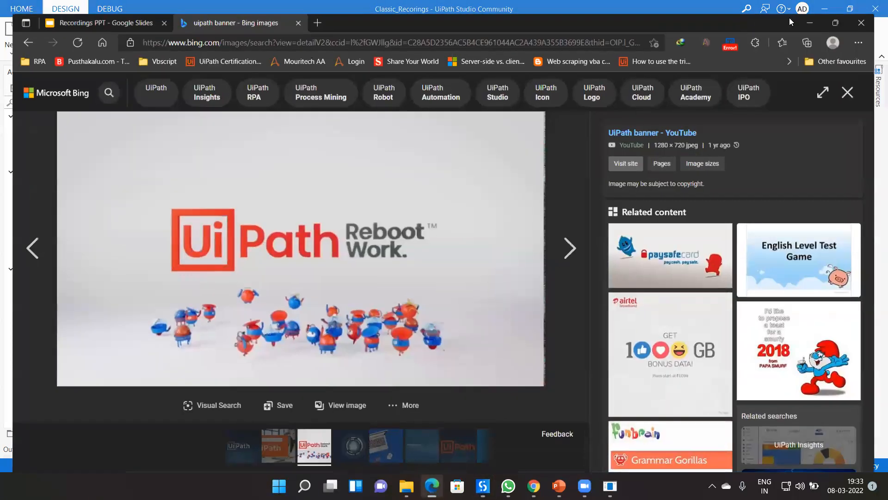
pyautogui.doubleClick(789, 18)
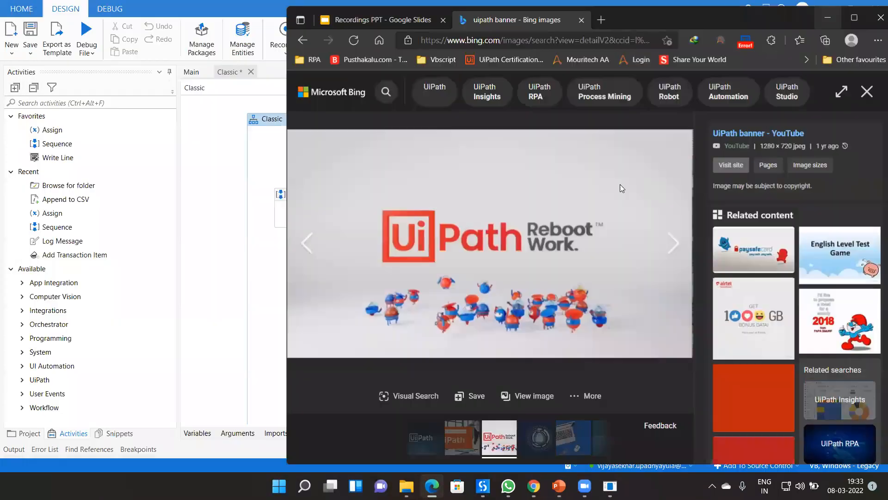
pyautogui.moveTo(757, 2); pyautogui.dragTo(757, 160)
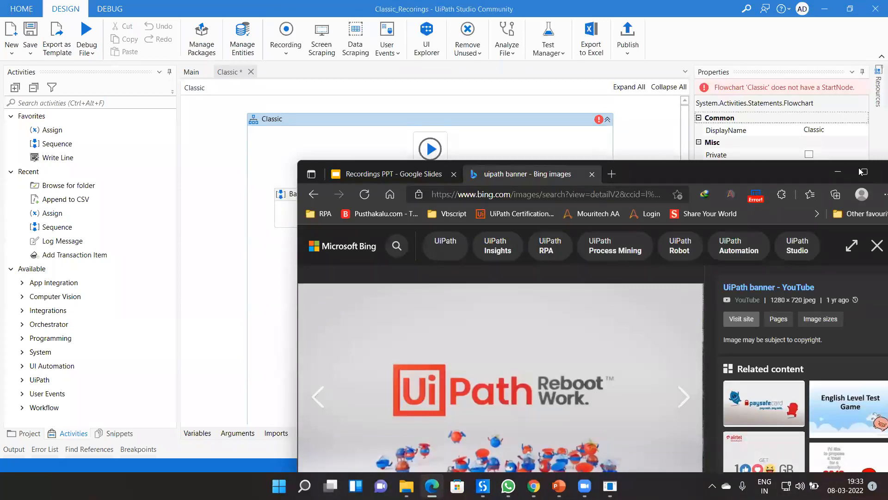
# Step: Search 'acme-test1' in a new Edge tab, open the ACME System 1 login page, and return to Studio
pyautogui.click(612, 174)
pyautogui.click(592, 175)
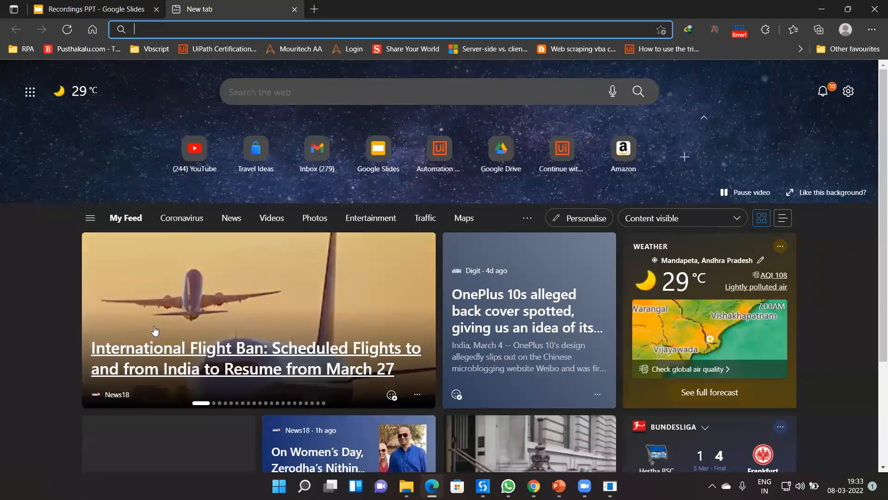
pyautogui.write('acme-test1')
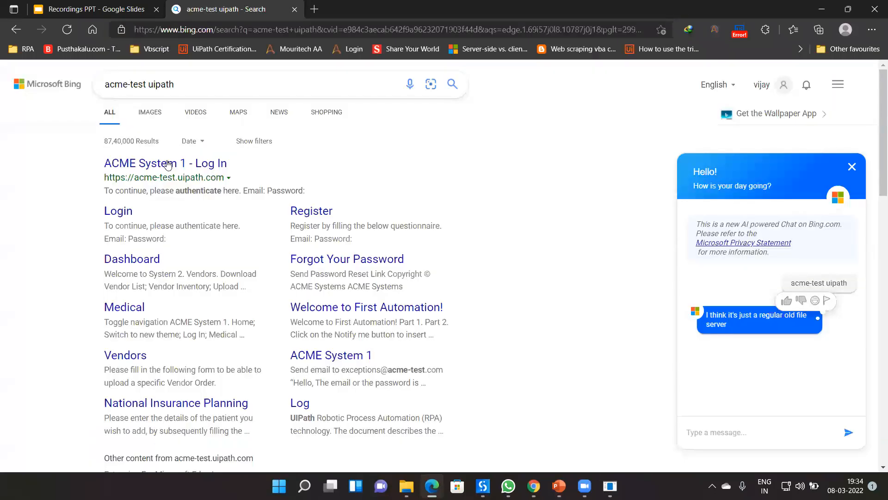
pyautogui.click(163, 166)
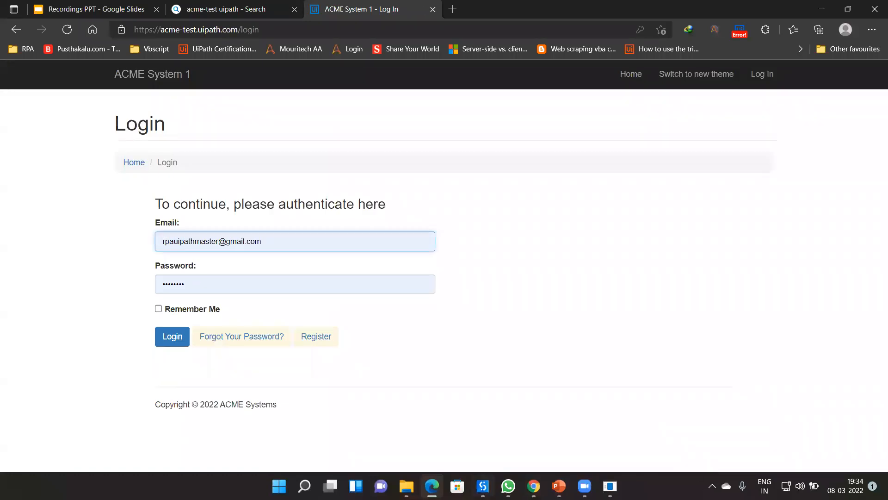
pyautogui.click(483, 486)
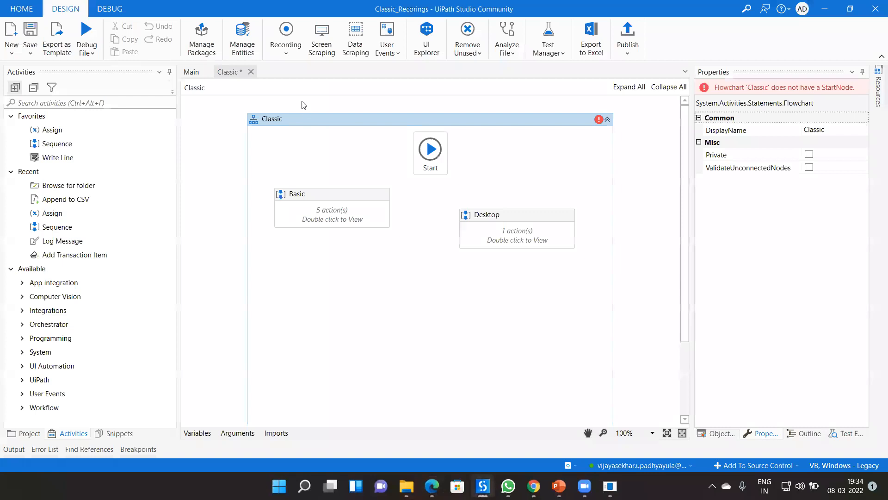
# Step: Start a Web recording, try Open Browser on Edge, dismiss both errors, and switch to Chrome
pyautogui.click(285, 57)
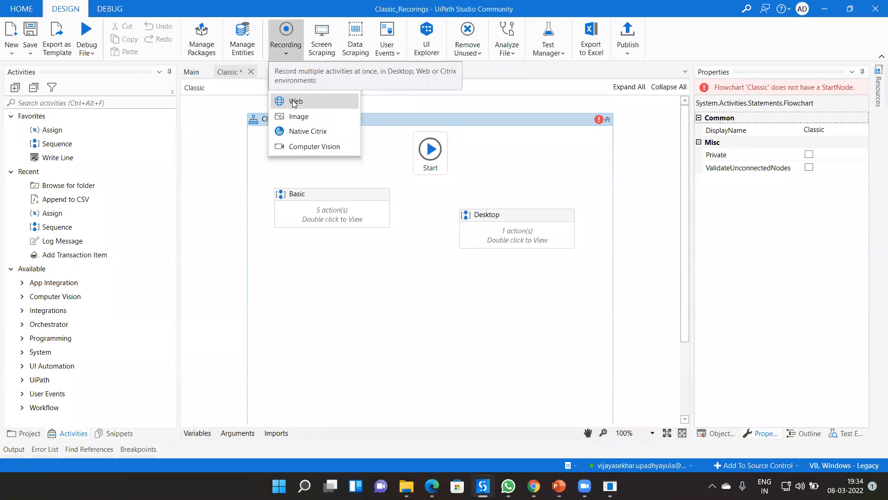
pyautogui.click(292, 100)
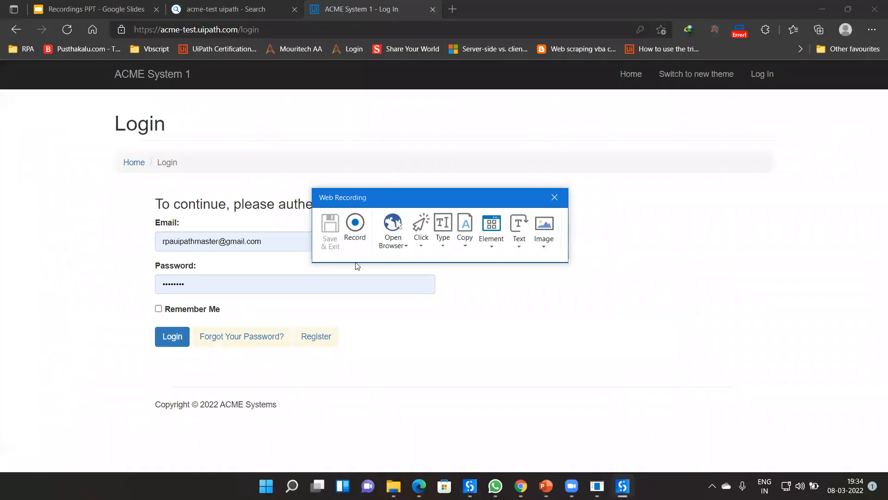
pyautogui.click(402, 259)
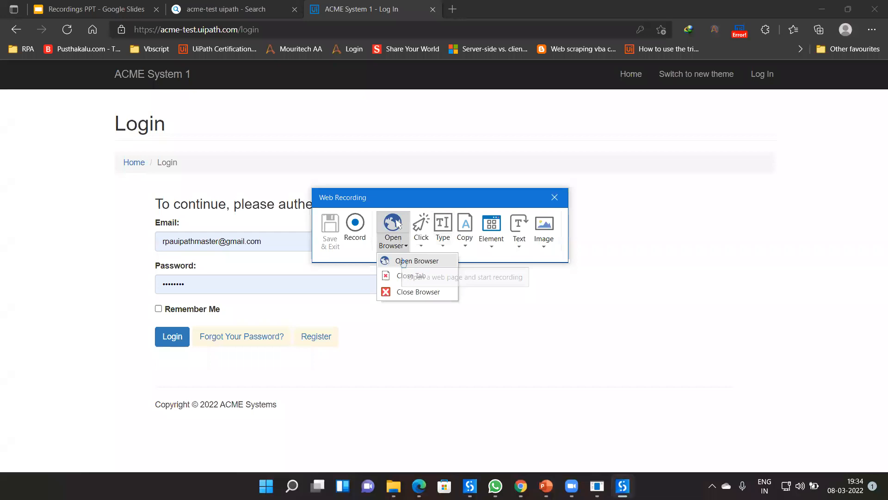
pyautogui.click(404, 262)
pyautogui.click(402, 264)
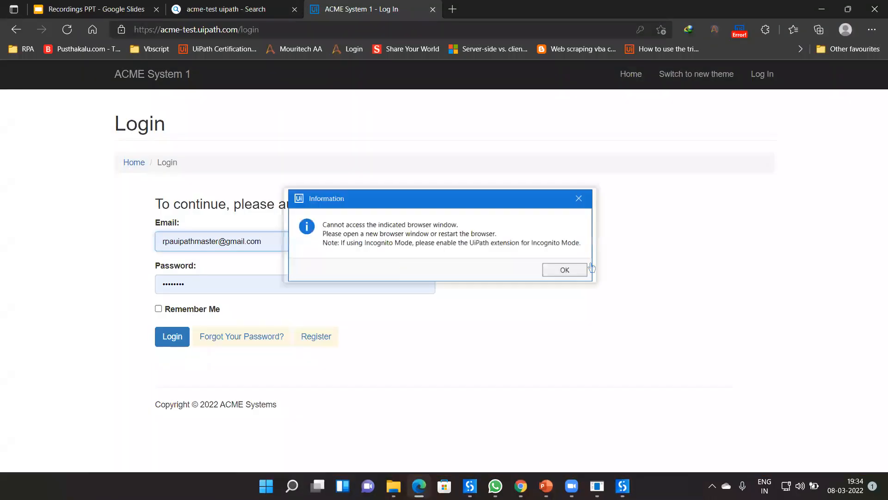
pyautogui.click(577, 271)
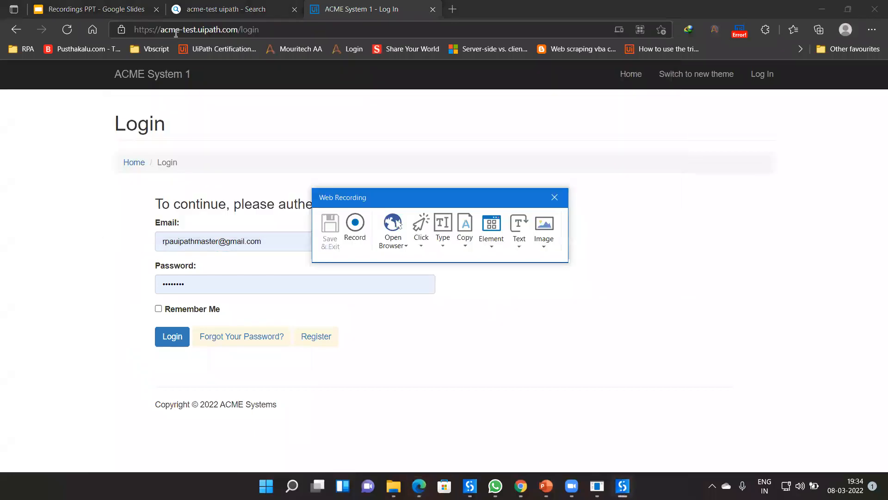
pyautogui.click(176, 34)
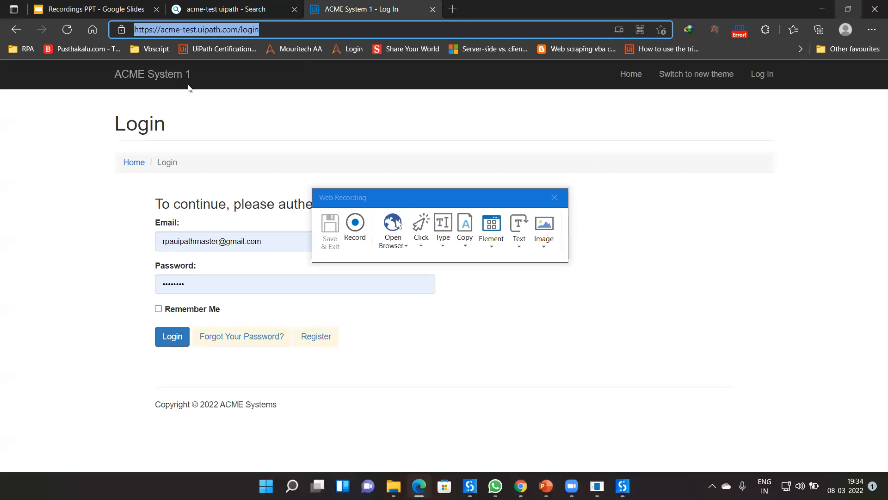
pyautogui.click(522, 486)
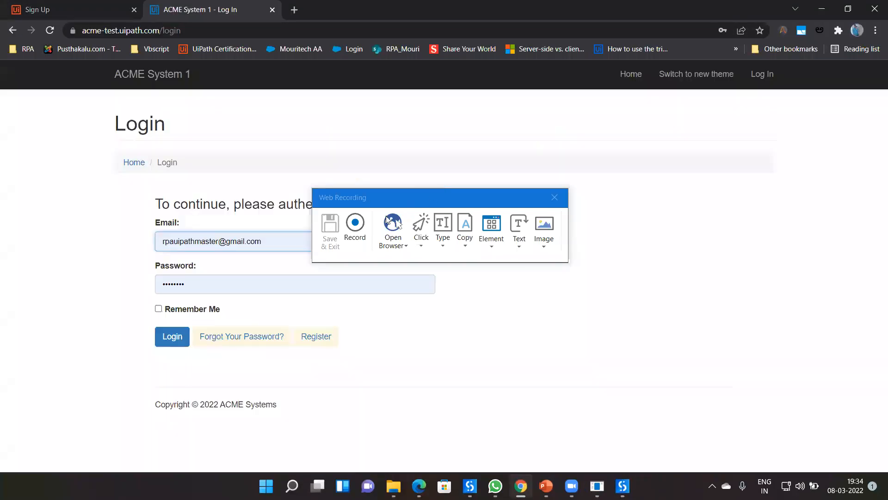
pyautogui.click(399, 249)
pyautogui.click(398, 261)
pyautogui.click(396, 254)
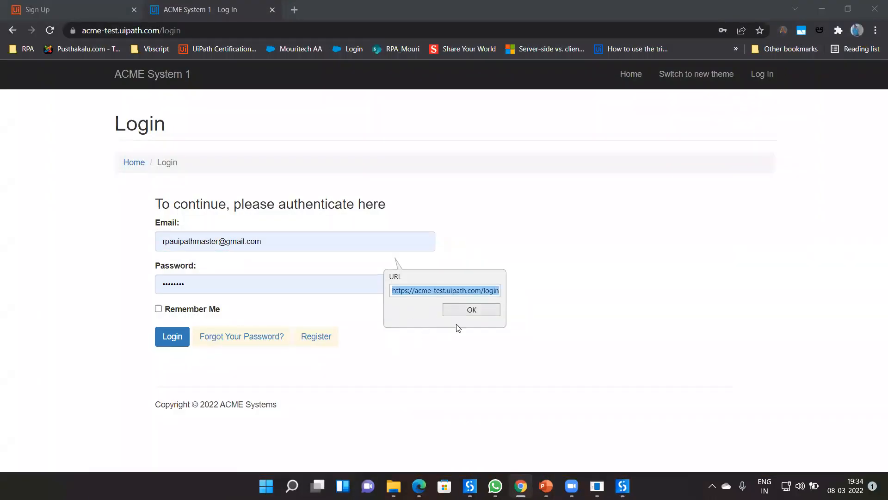
pyautogui.click(427, 289)
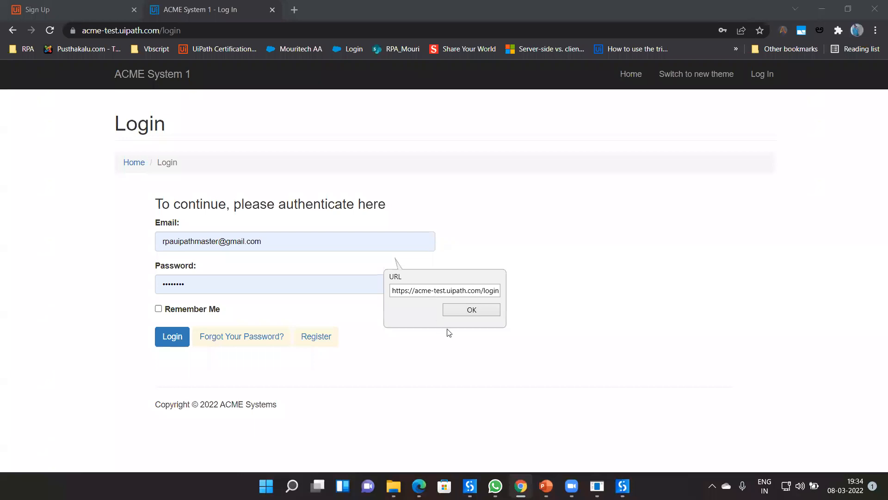
pyautogui.click(471, 310)
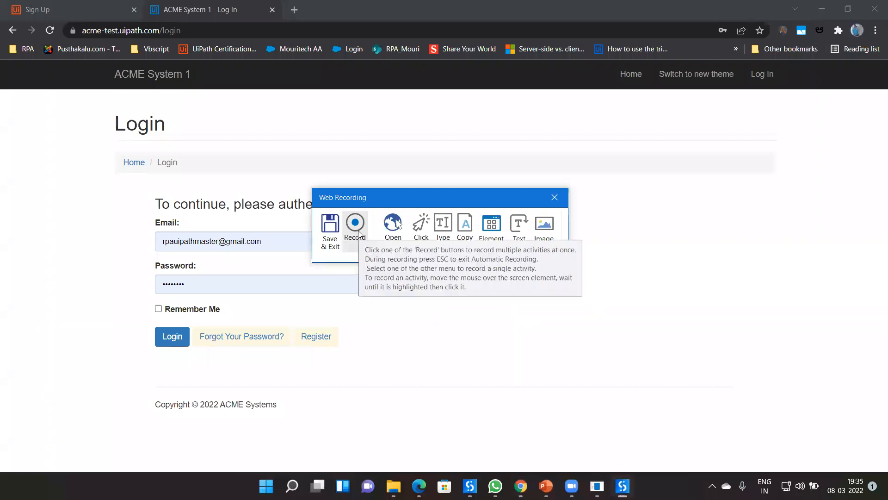
# Step: Record typing the account e-mail address into the Email field
pyautogui.click(359, 234)
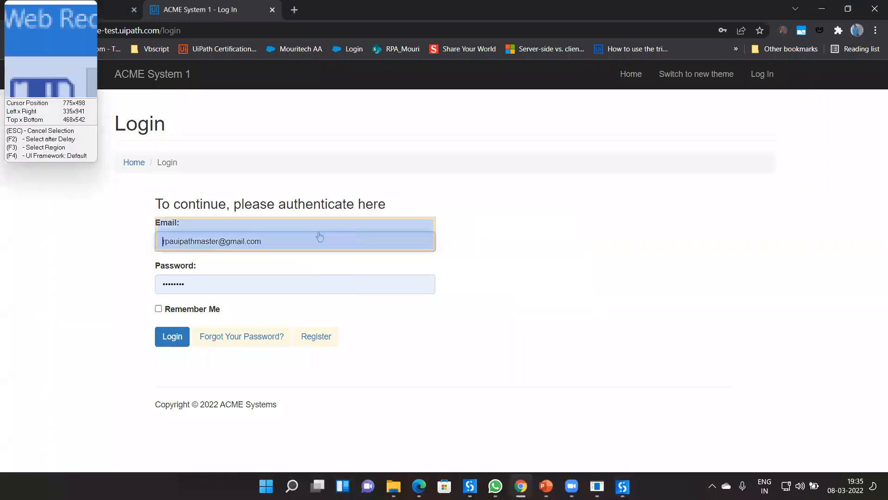
pyautogui.click(316, 241)
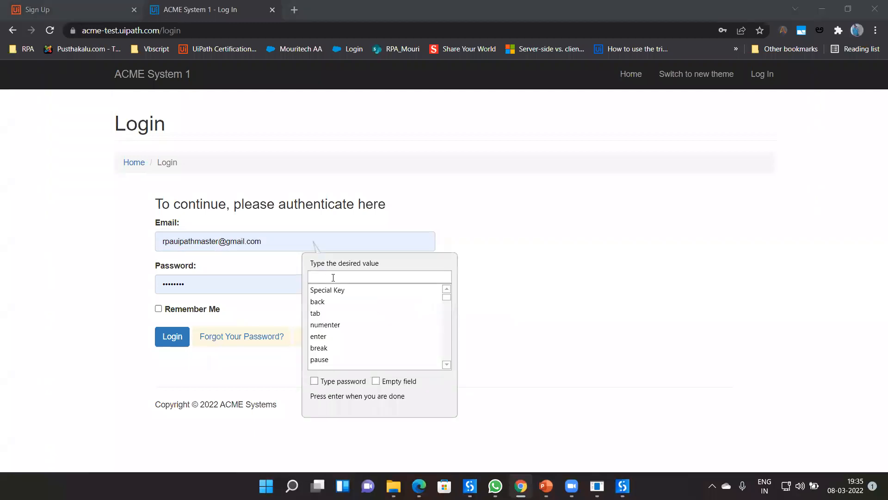
pyautogui.press('Return')
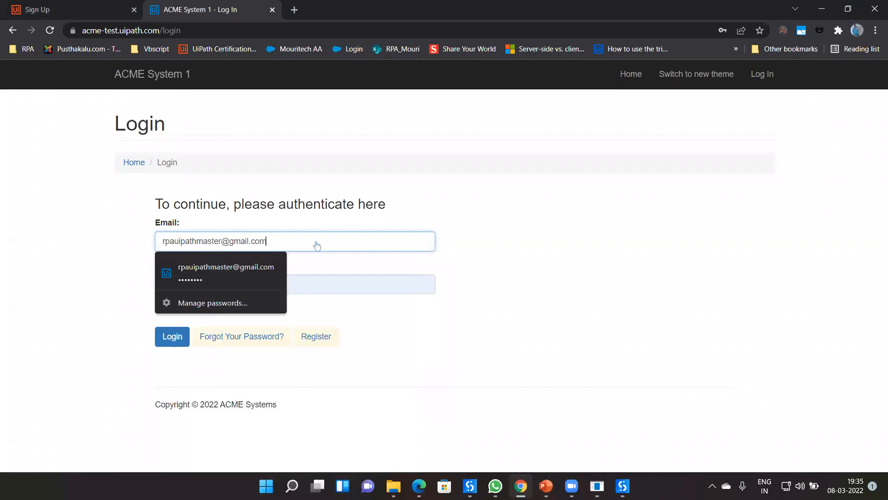
# Step: Record a hidden-password entry and a Login click, then Save & Exit the recording
pyautogui.click(330, 290)
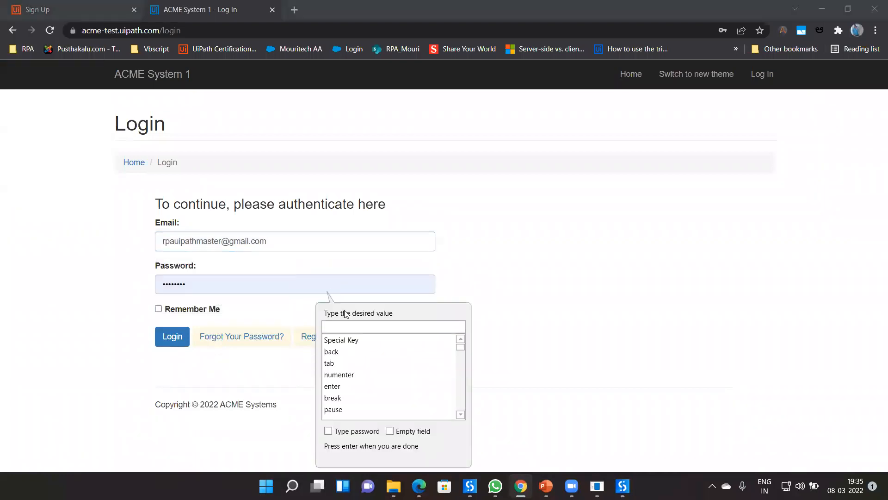
pyautogui.click(377, 431)
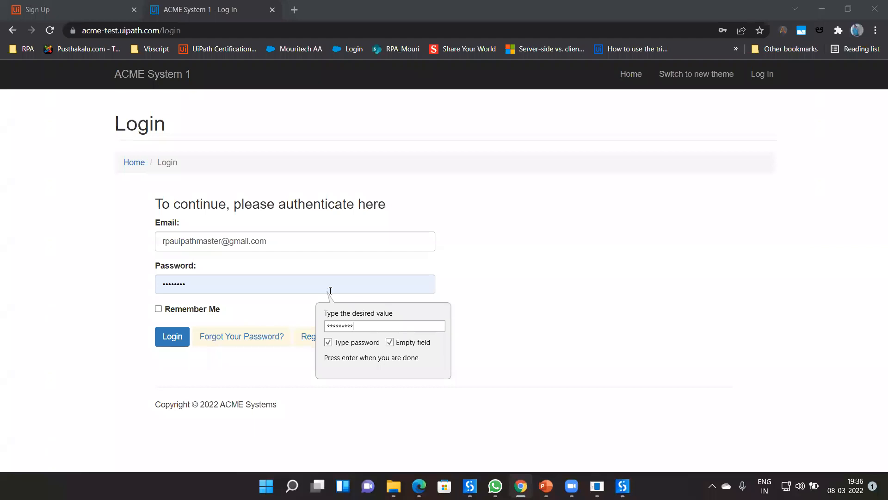
pyautogui.press('Return')
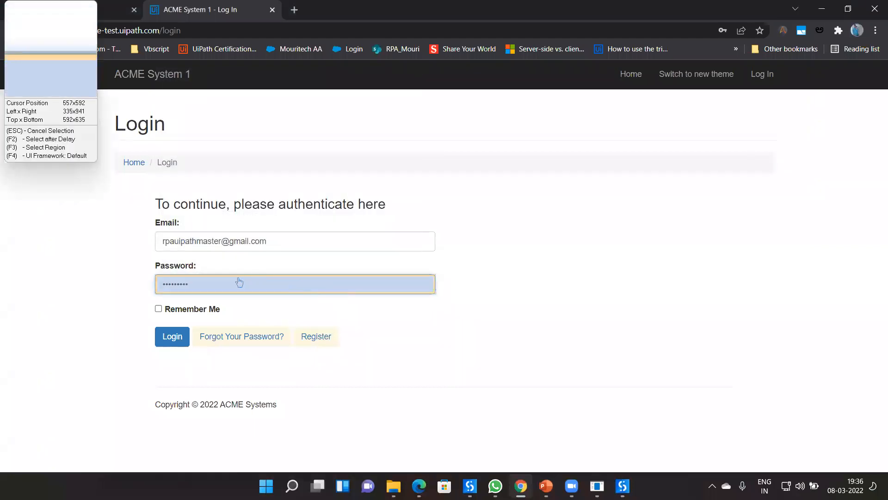
pyautogui.click(169, 346)
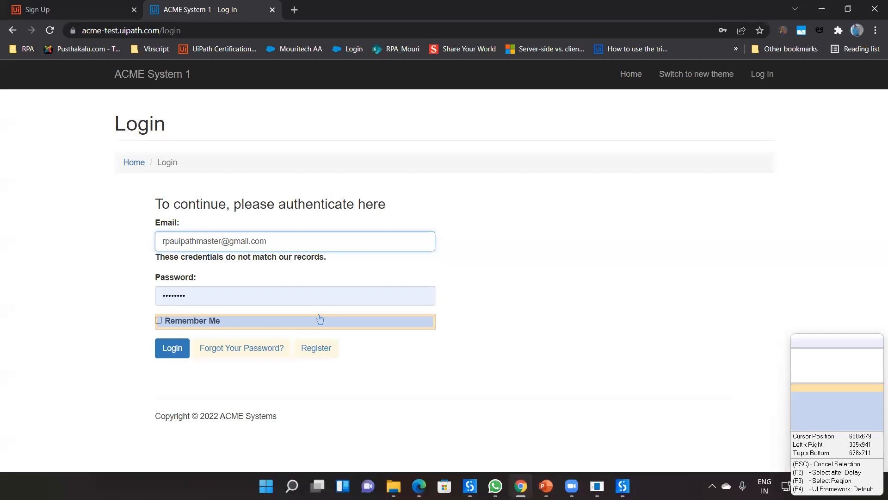
pyautogui.press('Escape')
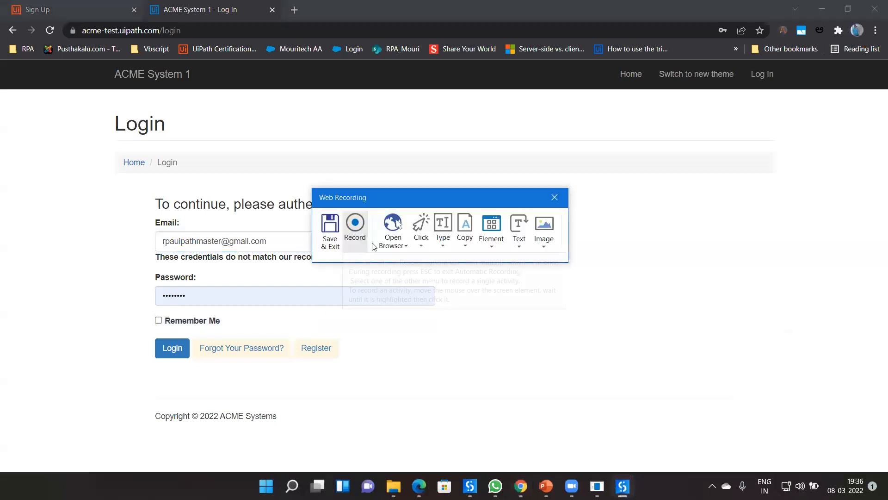
pyautogui.click(330, 224)
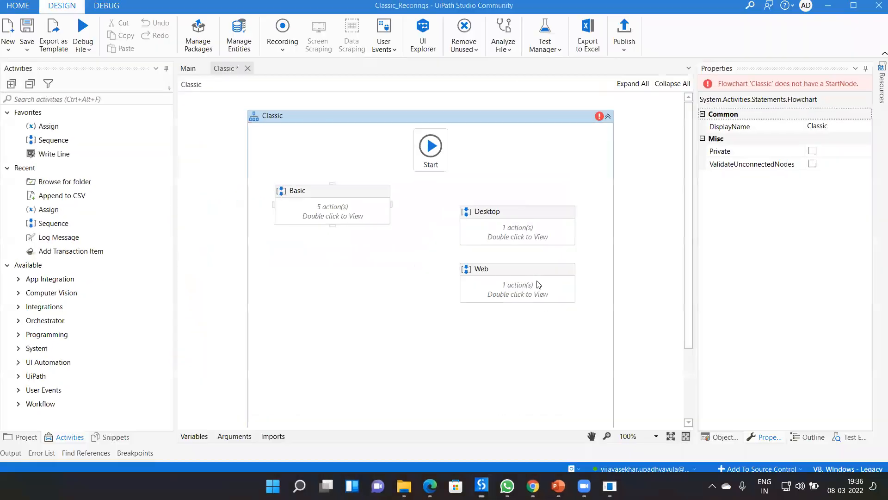
# Step: Inspect the Web sequence's recorded email-typing, password-typing and Get Password steps
pyautogui.click(515, 296)
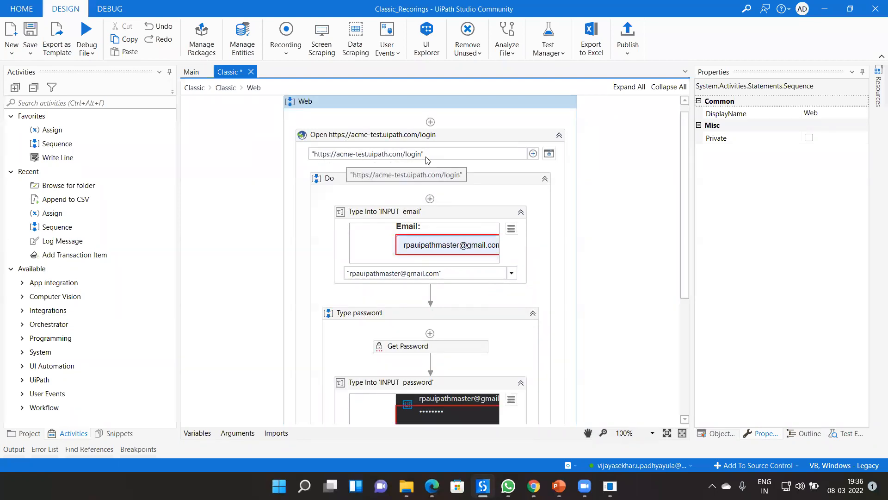
pyautogui.scroll(-2, 449, 185)
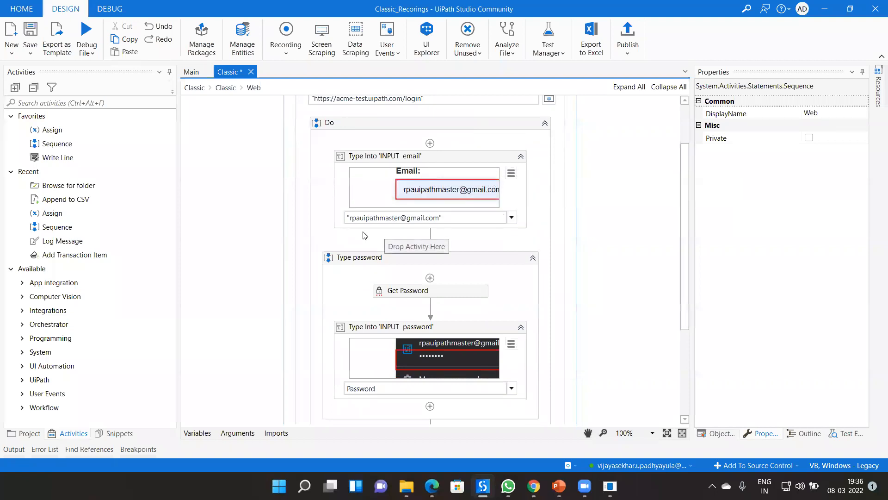
pyautogui.click(453, 167)
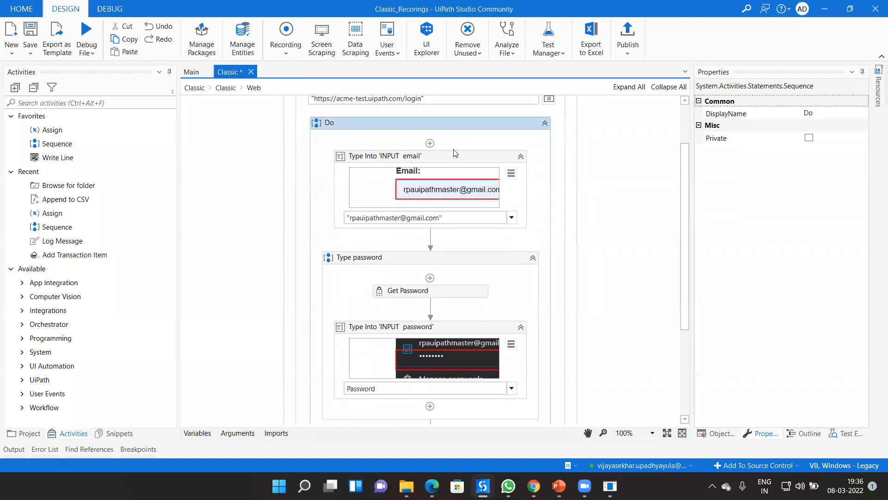
pyautogui.click(454, 167)
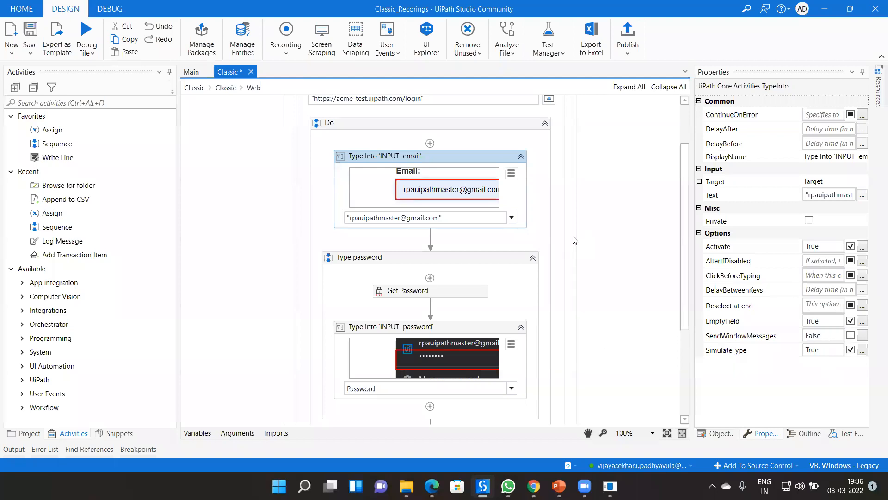
pyautogui.click(443, 337)
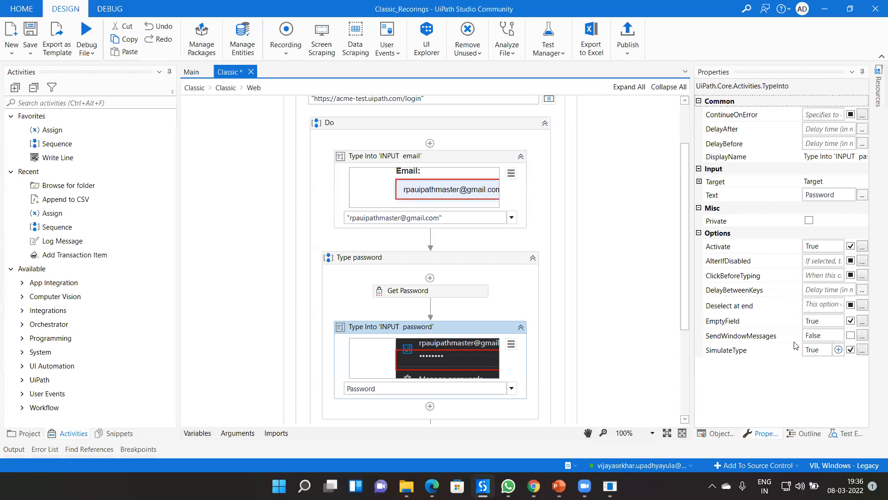
pyautogui.click(451, 290)
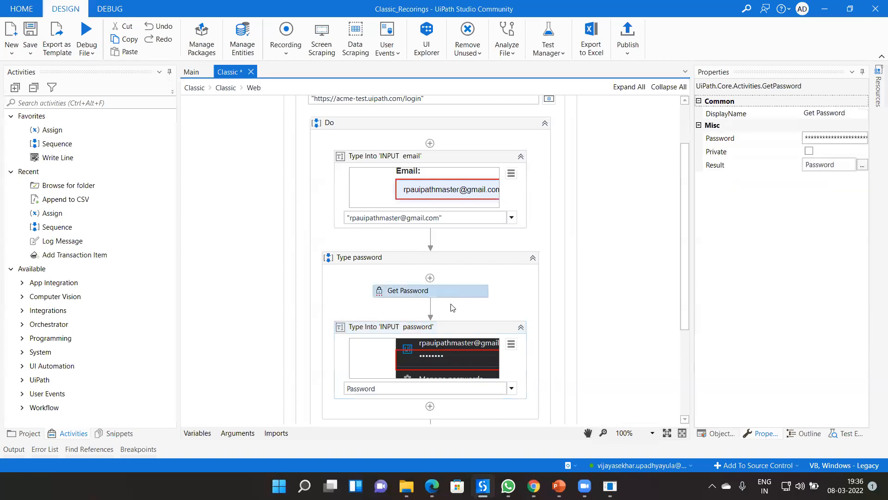
pyautogui.click(451, 336)
# Step: Collapse Type password and Click 'BUTTON', save with Ctrl+S, and return to the Classic flowchart
pyautogui.scroll(-1, 451, 335)
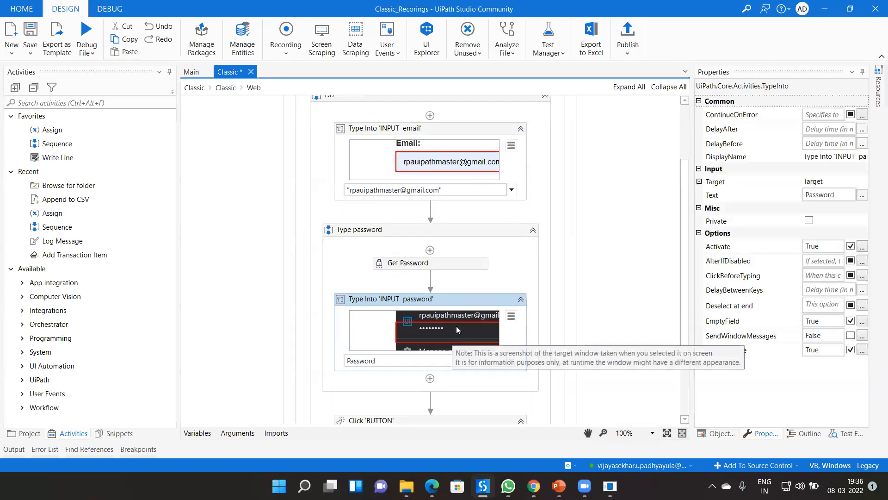
pyautogui.click(532, 231)
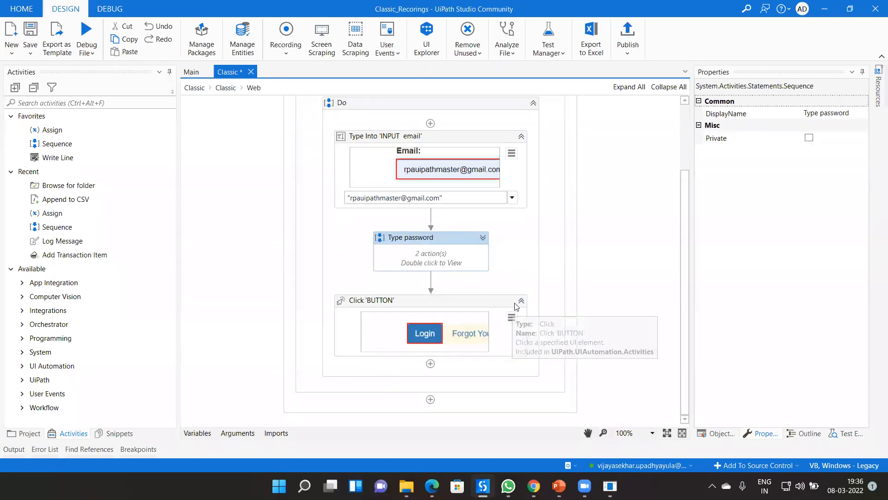
pyautogui.click(521, 303)
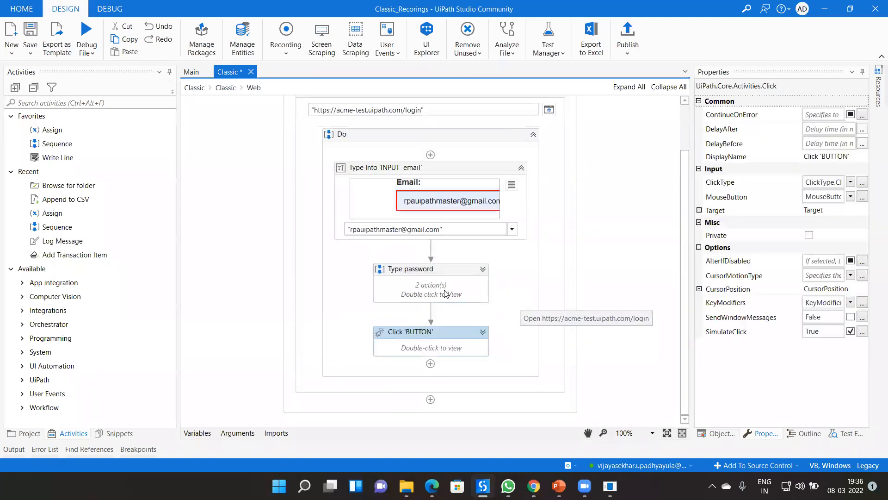
pyautogui.hotkey('ctrl', 's')
pyautogui.click(194, 88)
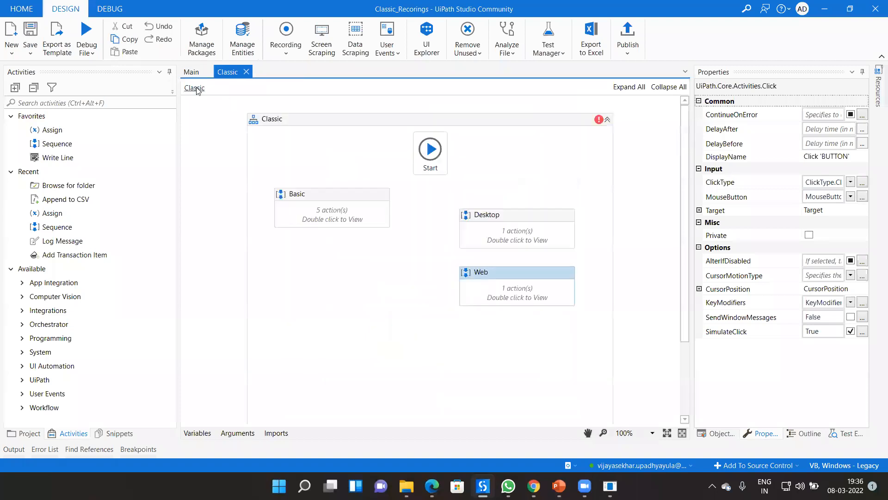
# Step: Connect Start to the Web sequence, move Web lower, and check Edge's login page
pyautogui.moveTo(430, 175); pyautogui.dragTo(520, 267)
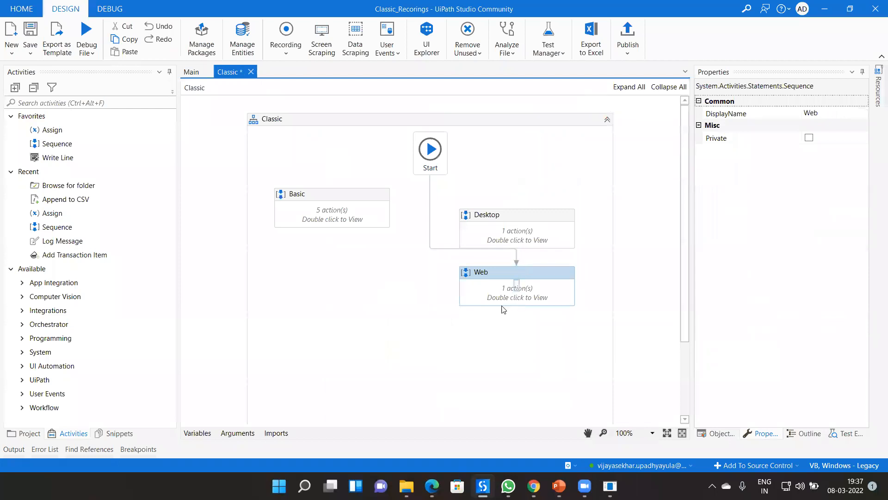
pyautogui.moveTo(499, 303); pyautogui.dragTo(435, 331)
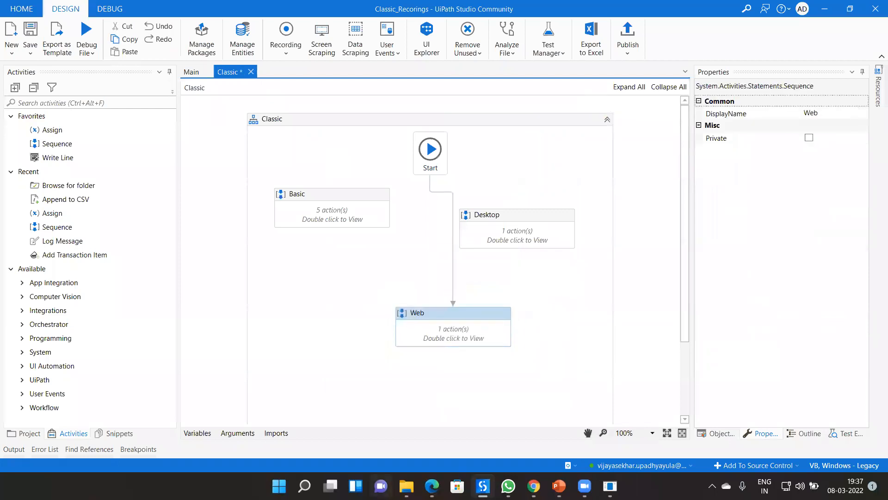
pyautogui.click(433, 486)
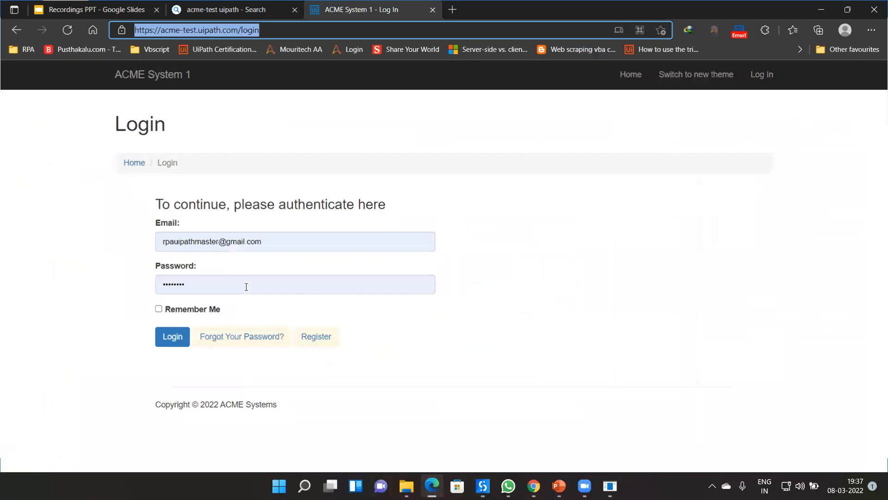
pyautogui.click(246, 286)
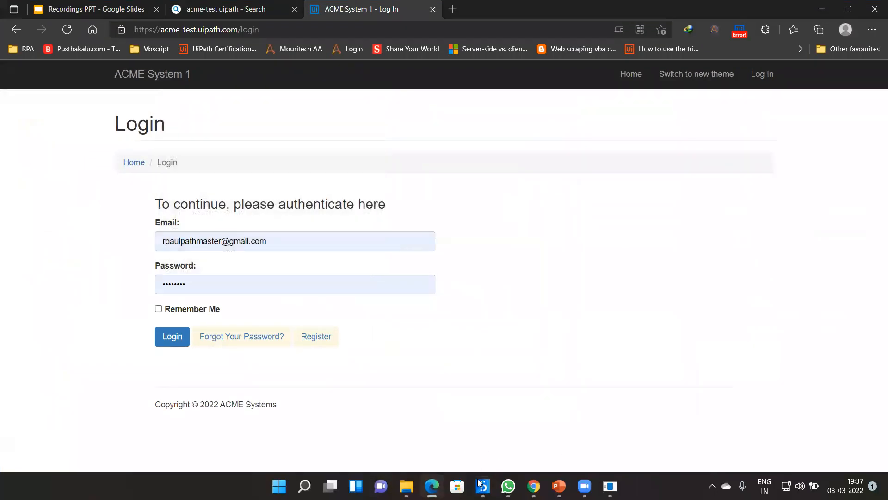
# Step: Run the Classic file from Studio's Debug File menu
pyautogui.click(483, 486)
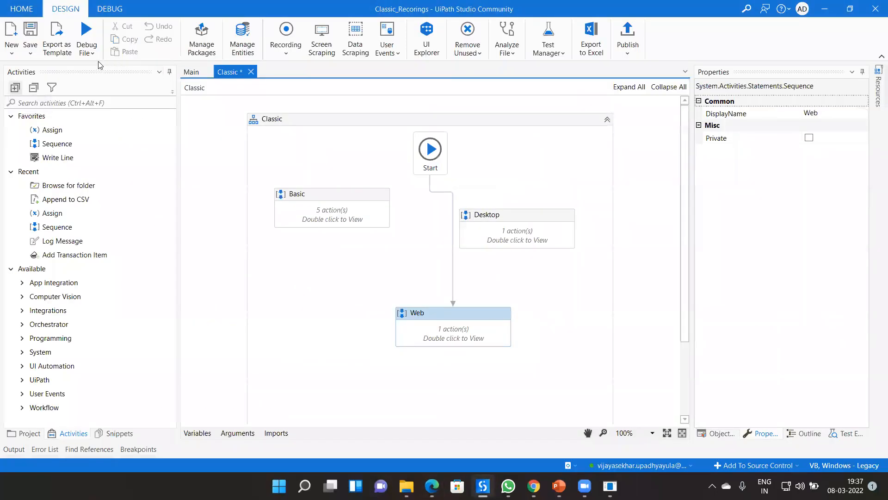
pyautogui.click(87, 50)
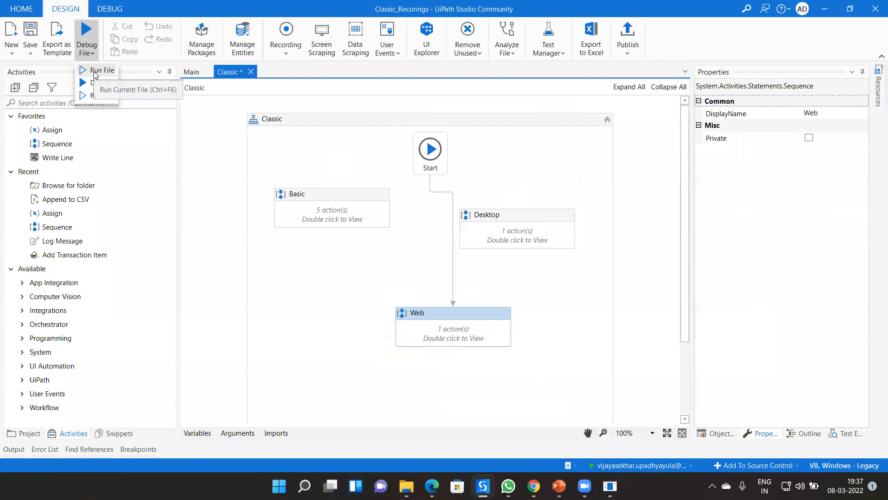
pyautogui.click(97, 71)
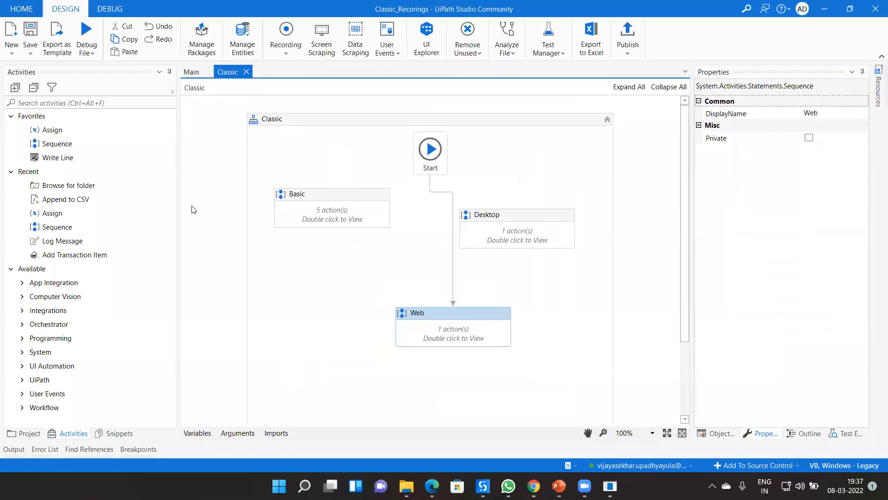
# Step: Open the Web sequence and close both leftover Chrome login windows
pyautogui.doubleClick(495, 337)
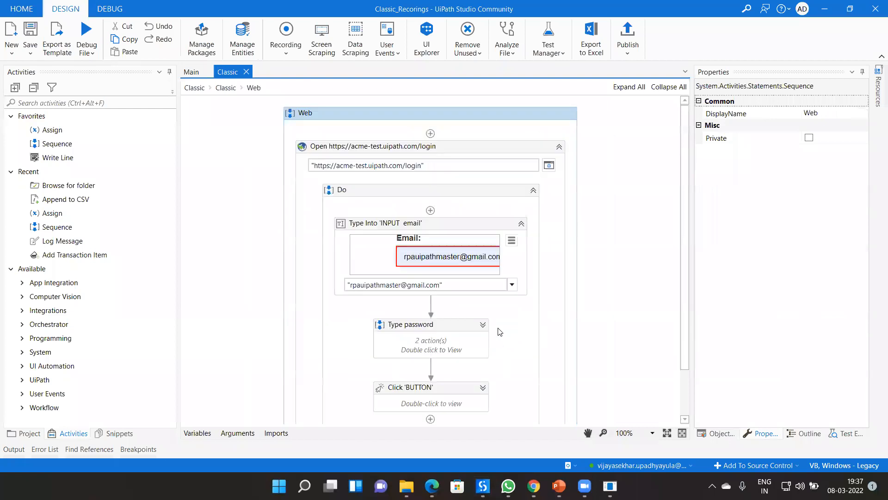
pyautogui.scroll(-2, 500, 331)
pyautogui.click(534, 486)
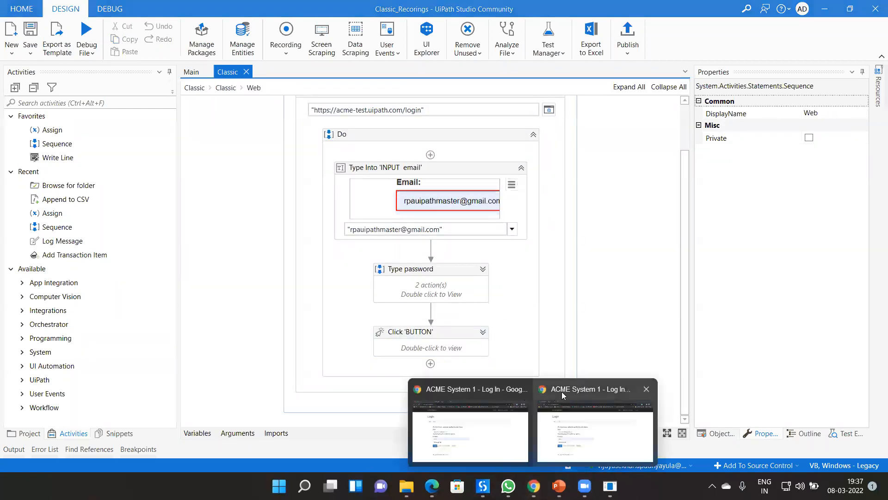
pyautogui.click(646, 389)
pyautogui.click(579, 390)
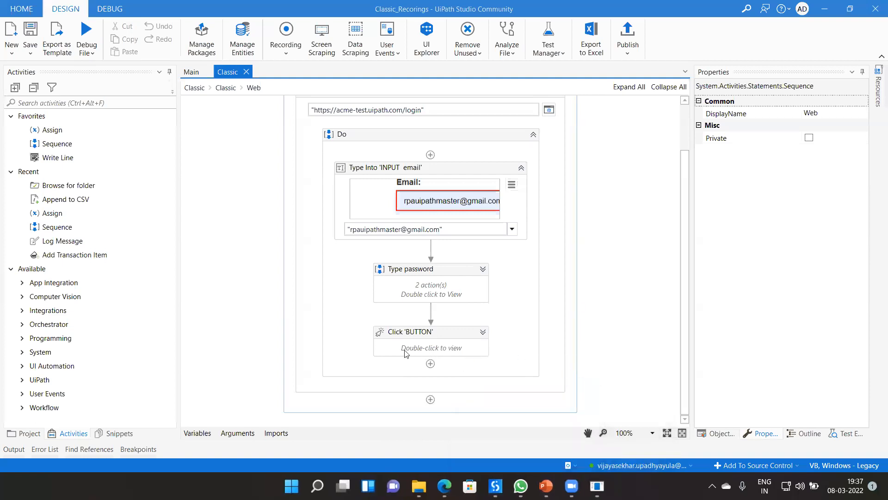
# Step: Run the Classic file again, then return to the flowchart and select the Start-to-Web connection
pyautogui.click(90, 53)
pyautogui.click(95, 74)
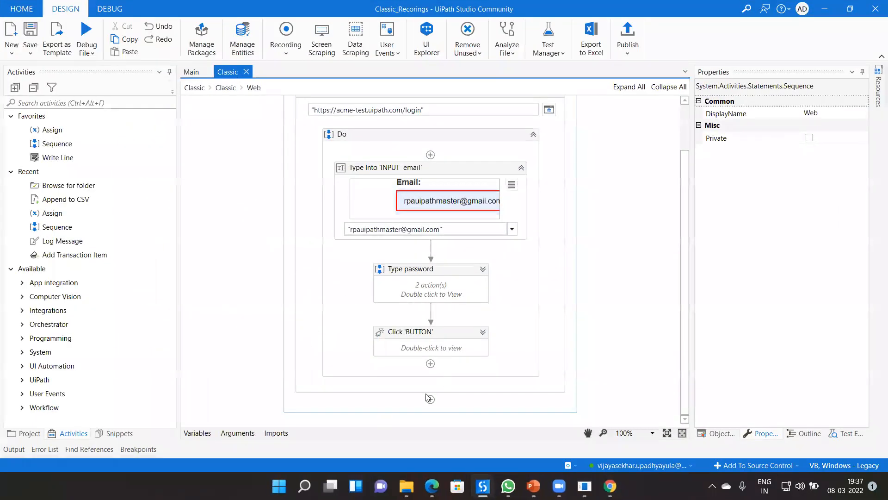
pyautogui.click(195, 88)
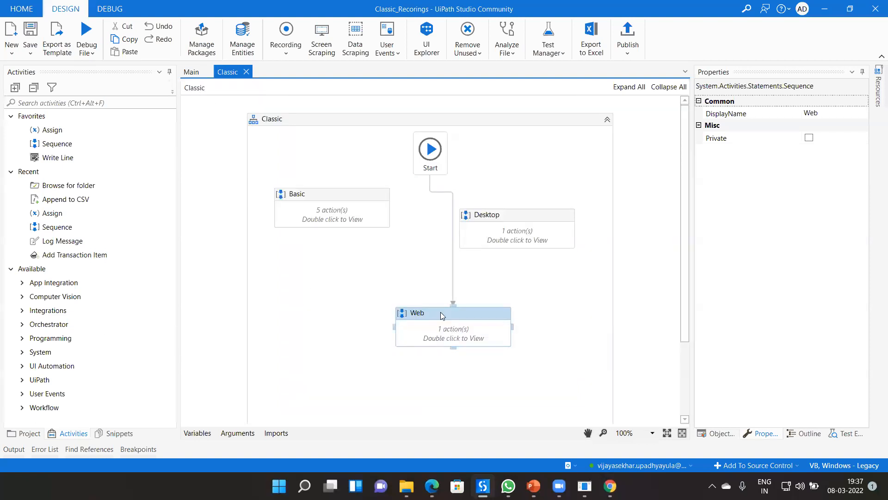
pyautogui.click(461, 284)
pyautogui.click(452, 262)
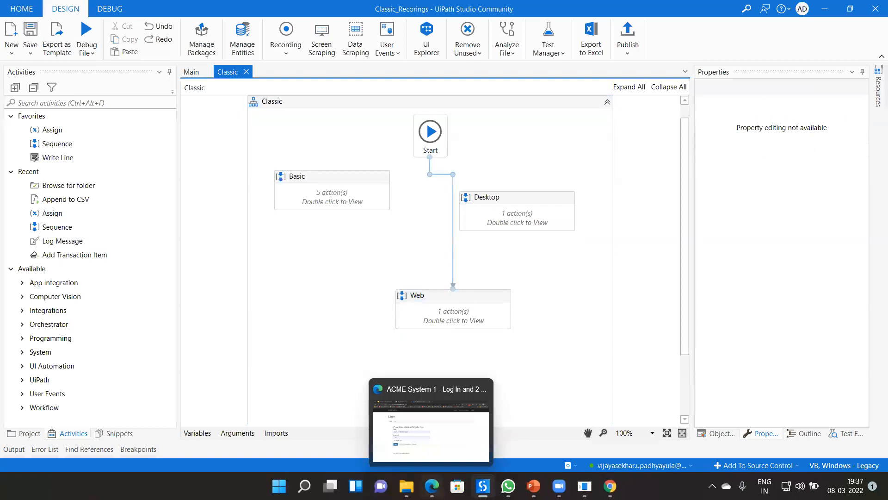
# Step: Restore the Edge window and open the OrangeHRM address in a new tab
pyautogui.click(432, 486)
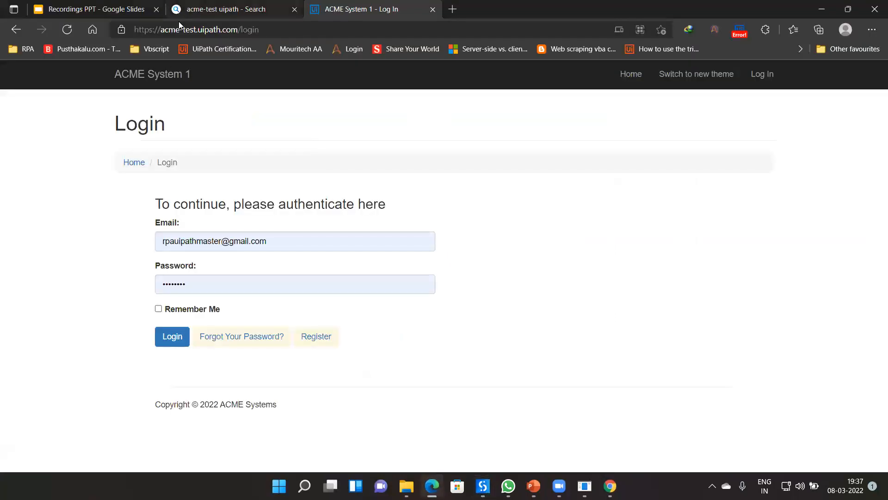
pyautogui.click(841, 17)
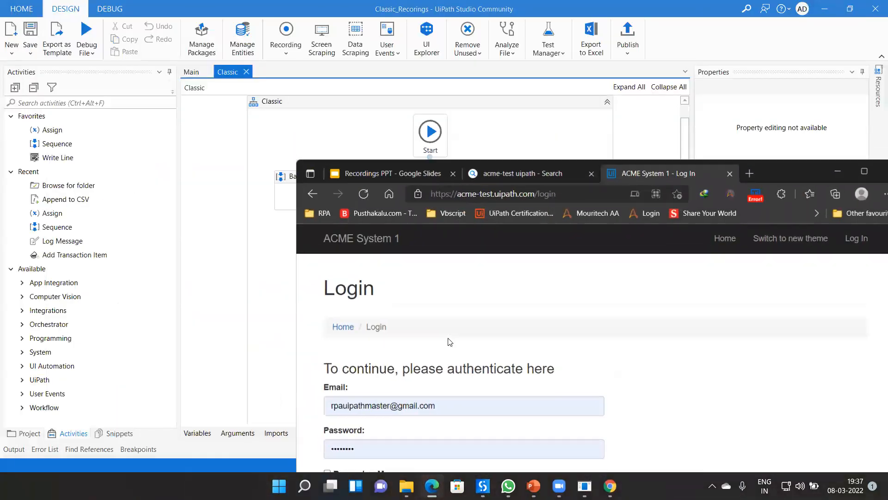
pyautogui.hotkey('ctrl', 't')
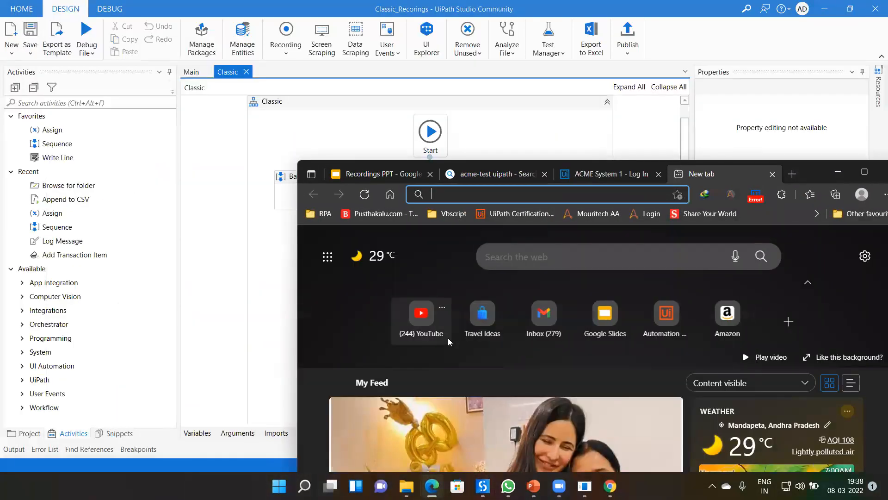
pyautogui.write('or')
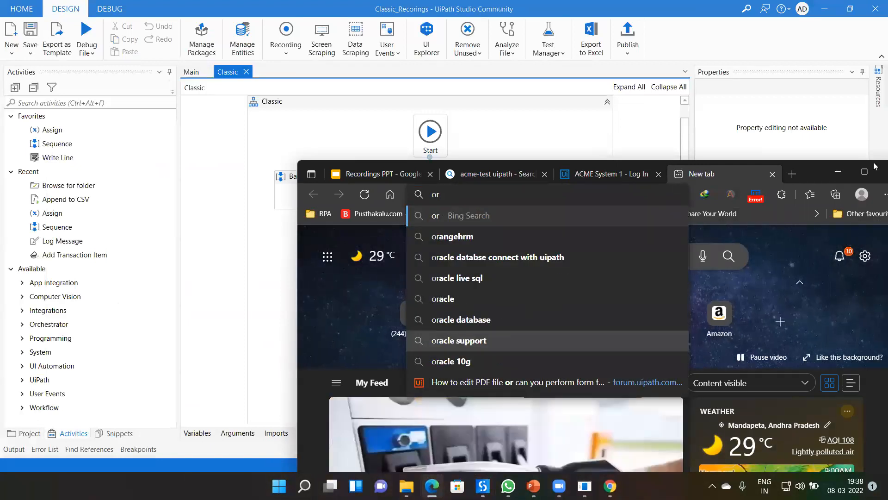
pyautogui.press('Down')
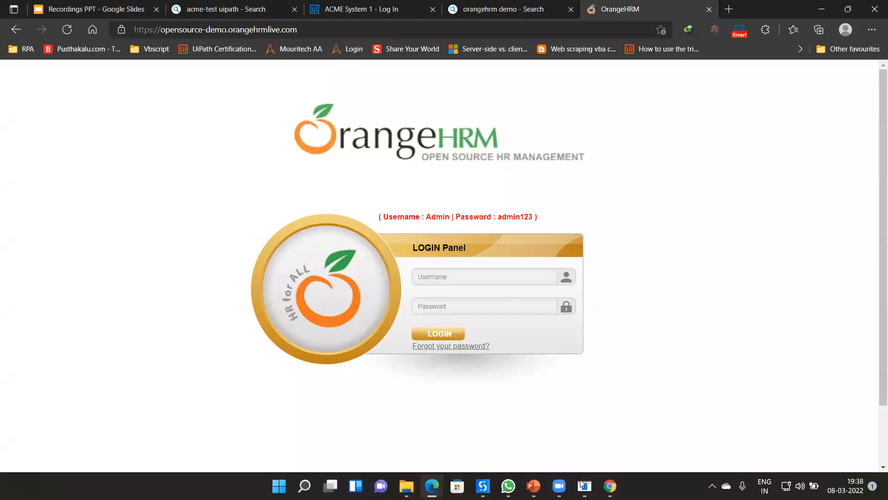
# Step: Switch back to the UiPath Studio project and select the Web activity
pyautogui.moveTo(558, 485)
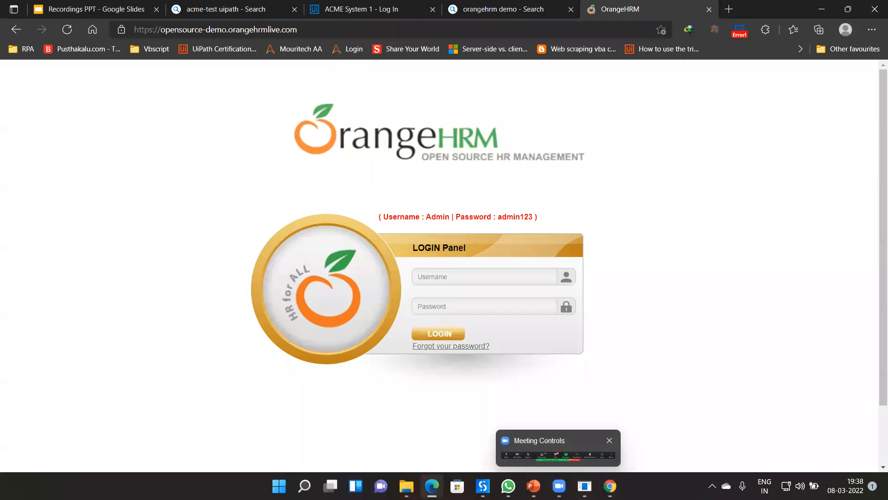
pyautogui.moveTo(482, 481)
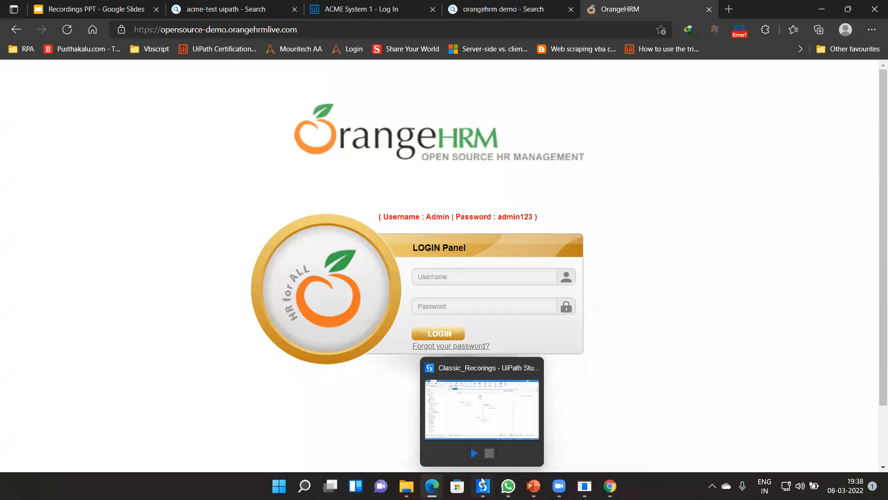
pyautogui.click(532, 419)
pyautogui.click(459, 296)
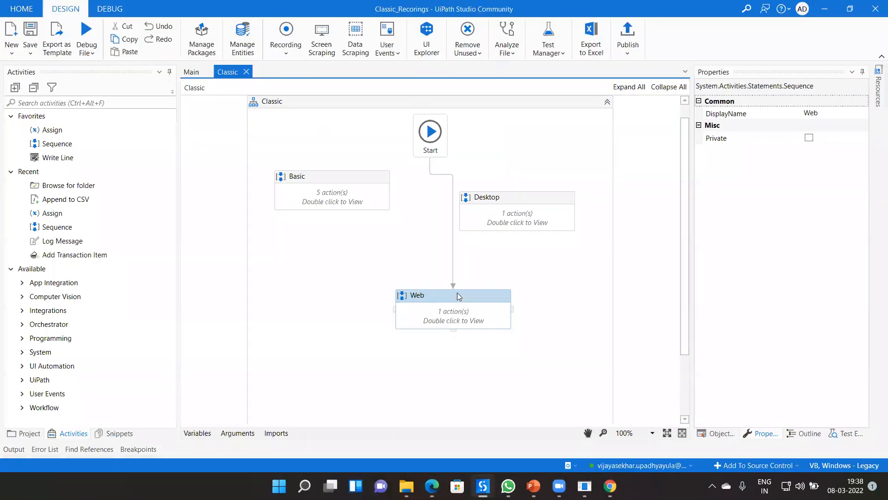
# Step: Delete the old Web activity and load the OrangeHRM demo site from the pasted address
pyautogui.press('Delete')
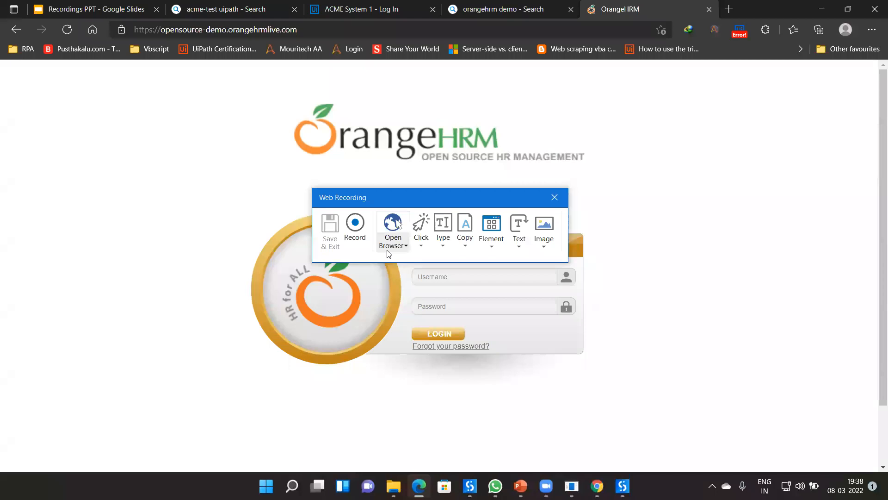
pyautogui.click(393, 243)
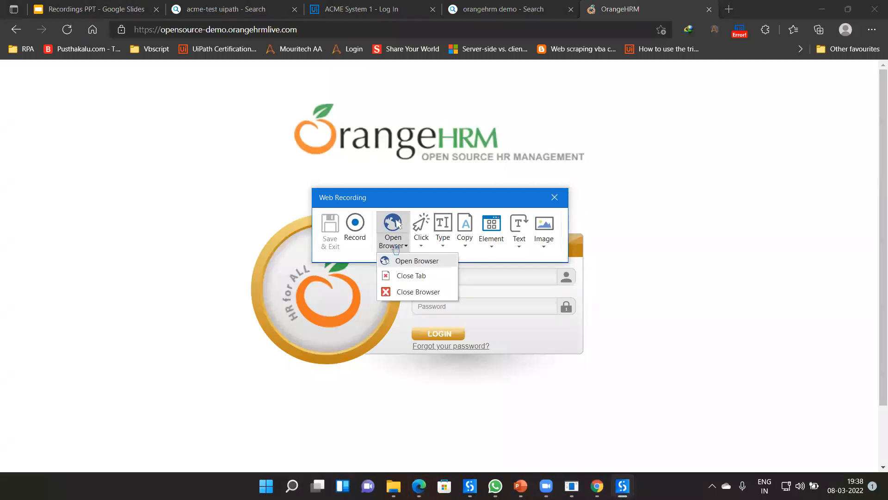
pyautogui.click(394, 245)
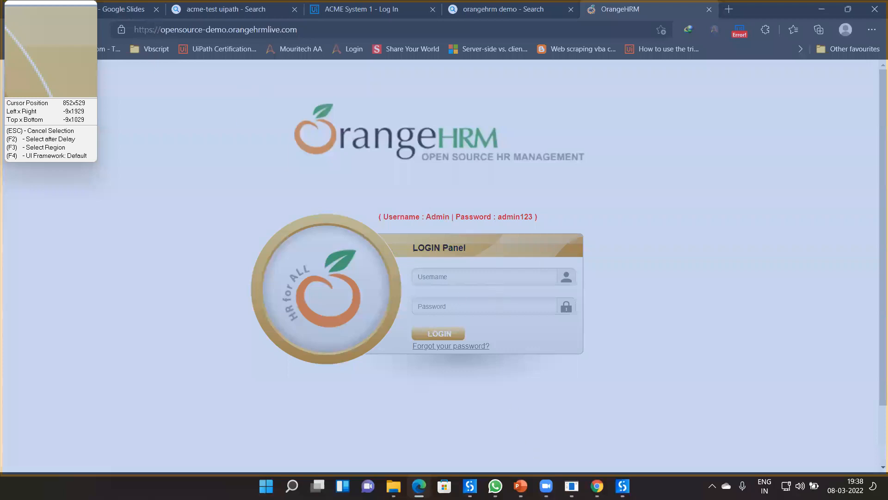
pyautogui.press('Escape')
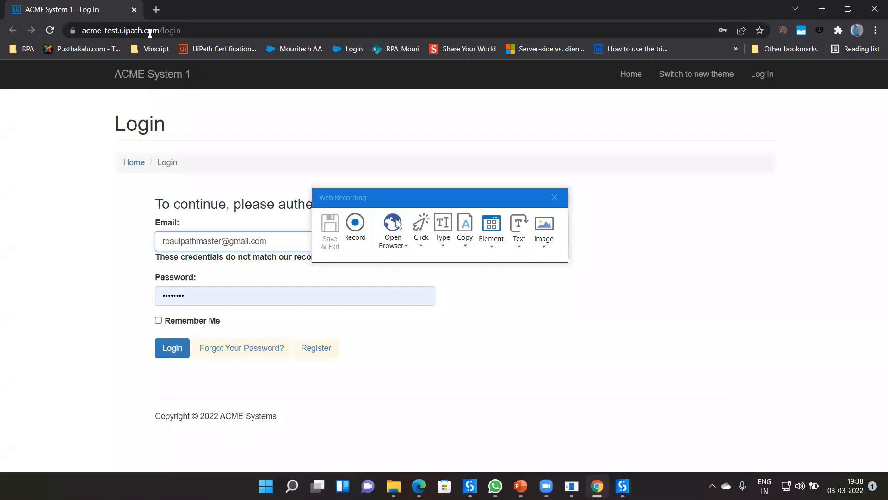
pyautogui.click(149, 34)
pyautogui.write('https://opensource-demo.orangehrmlive.com/')
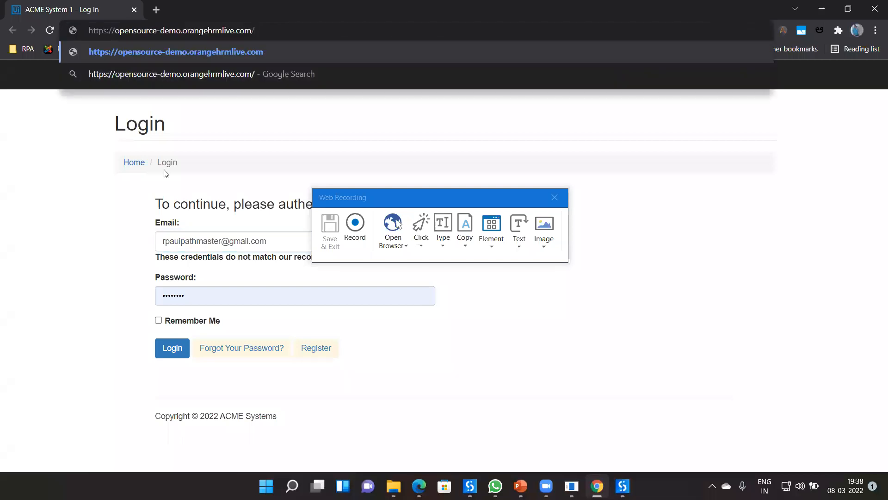
pyautogui.press('Return')
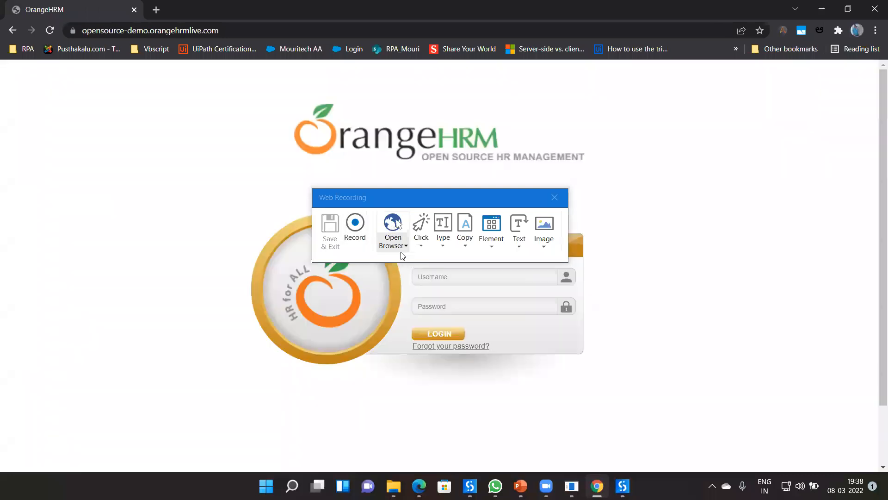
# Step: Record Open Browser on the OrangeHRM page, confirm its address, and begin recording actions
pyautogui.click(403, 250)
pyautogui.click(421, 267)
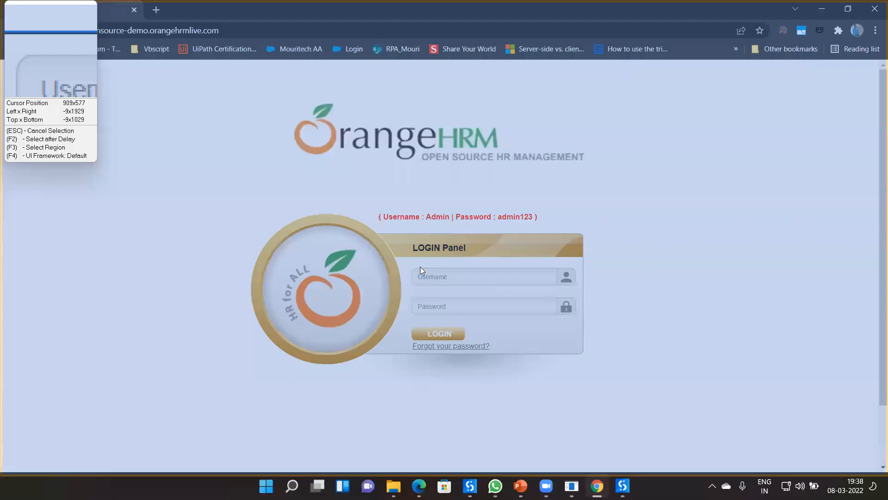
pyautogui.click(488, 303)
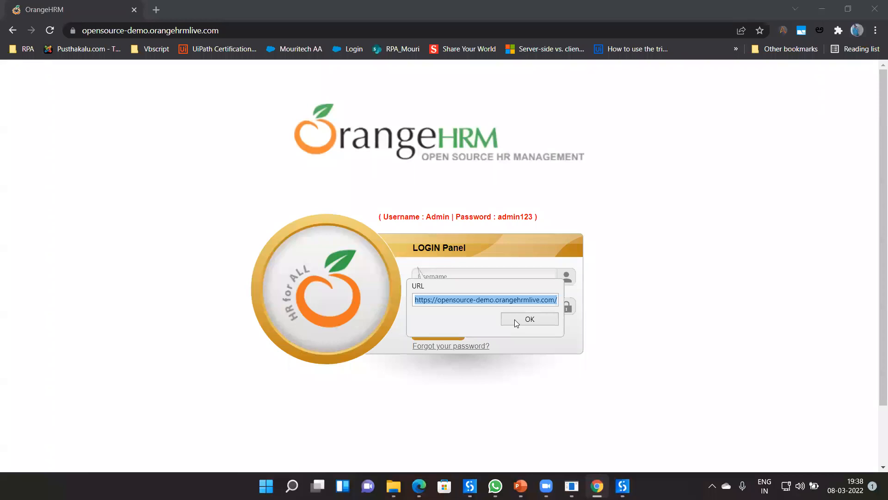
pyautogui.click(514, 319)
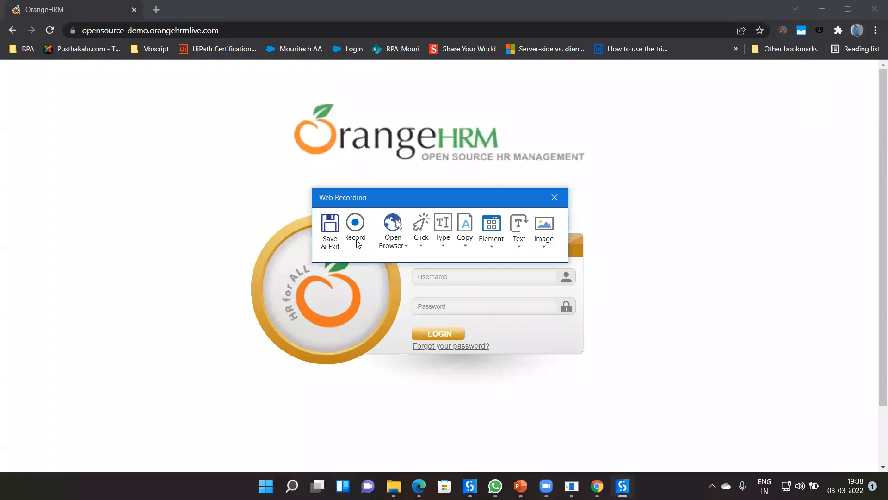
pyautogui.click(359, 235)
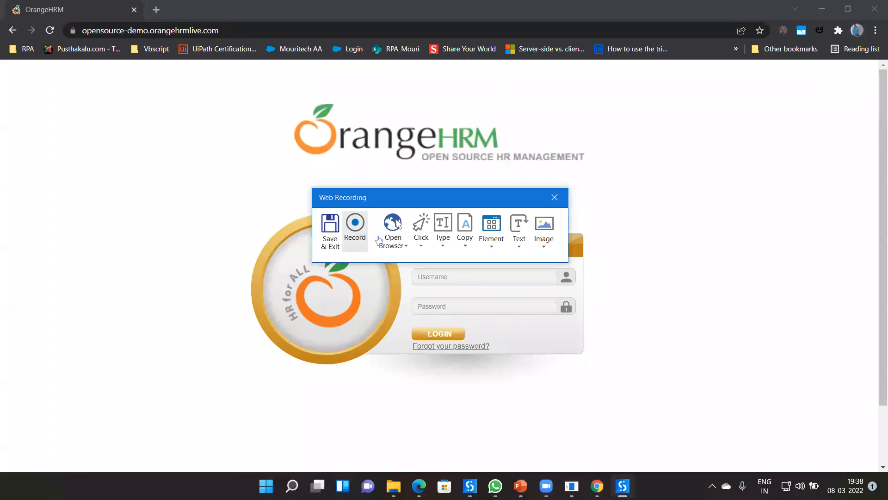
# Step: Record typing 'Admin' into the Username field
pyautogui.click(448, 278)
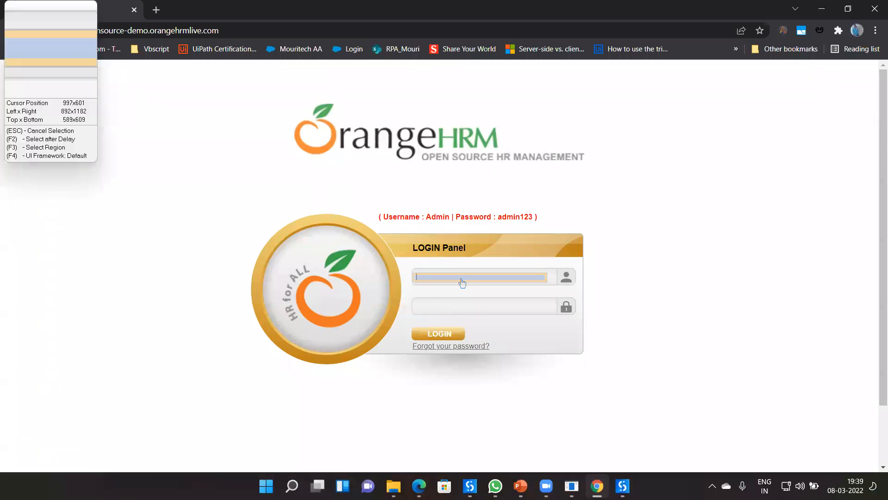
pyautogui.click(462, 278)
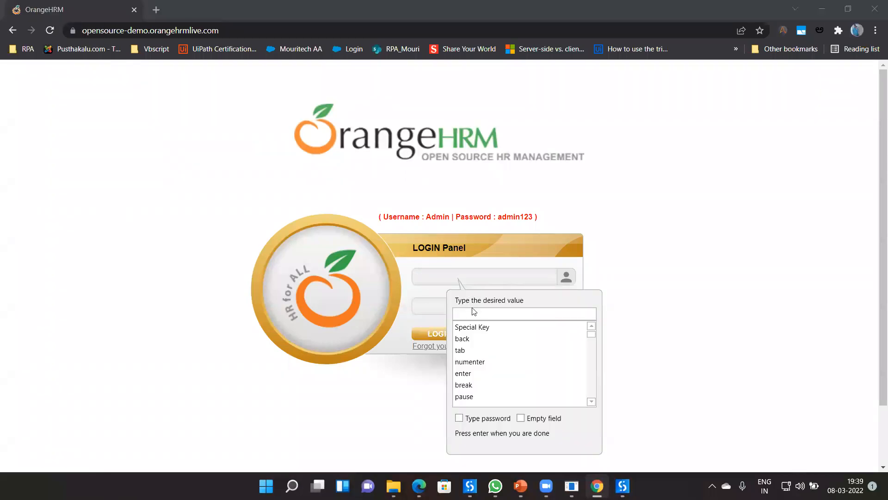
pyautogui.write('a')
pyautogui.press('BackSpace')
pyautogui.write('Admin')
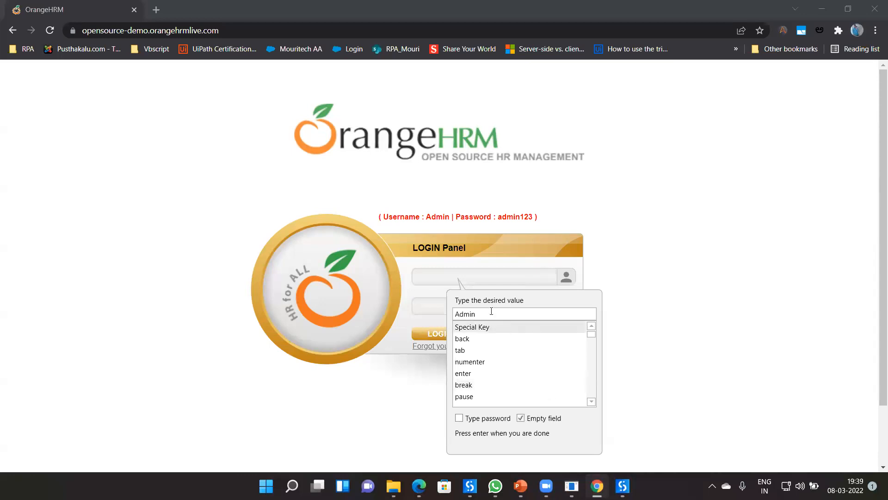
pyautogui.press('Return')
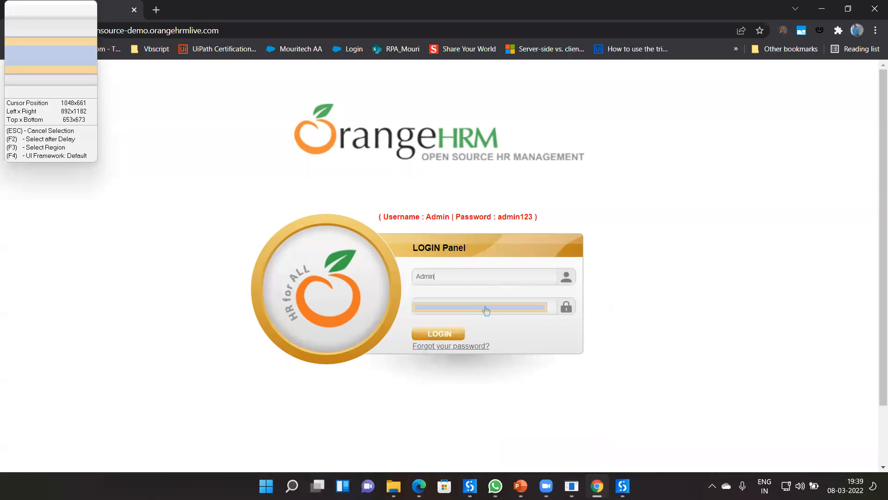
# Step: Record a cleared, hidden password entry and a LOGIN click, then return to the recorder
pyautogui.click(485, 307)
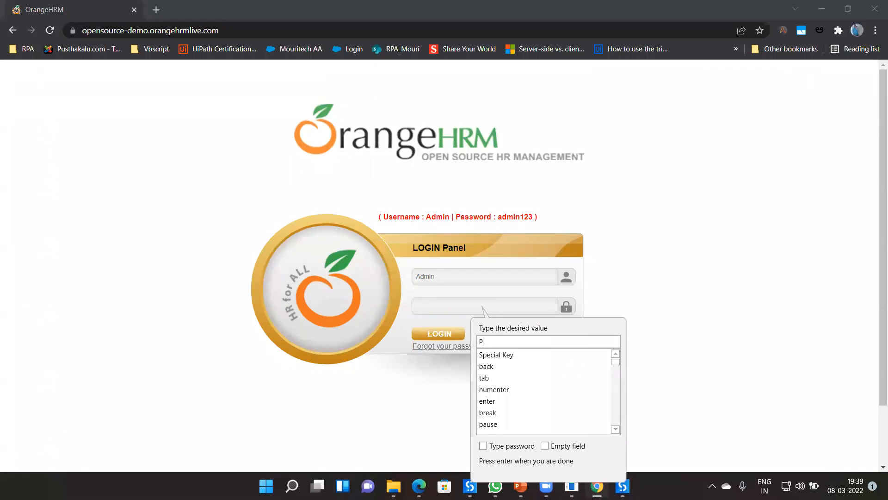
pyautogui.click(545, 445)
pyautogui.click(509, 448)
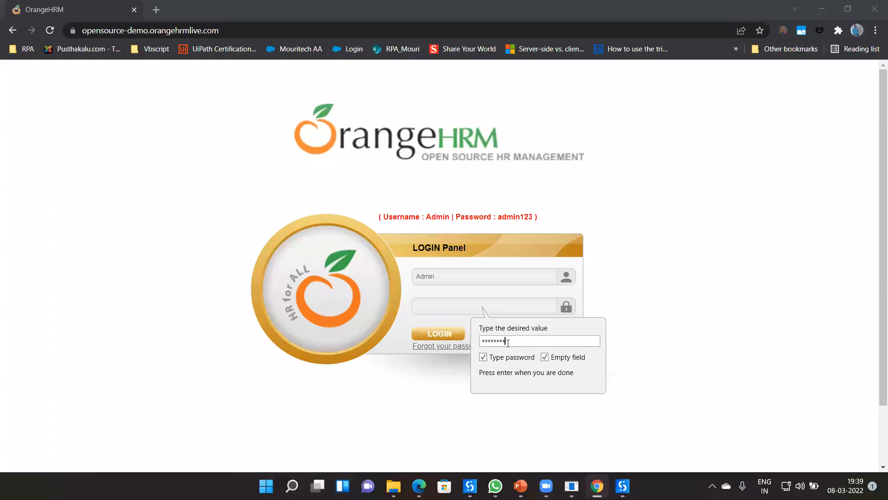
pyautogui.press('Return')
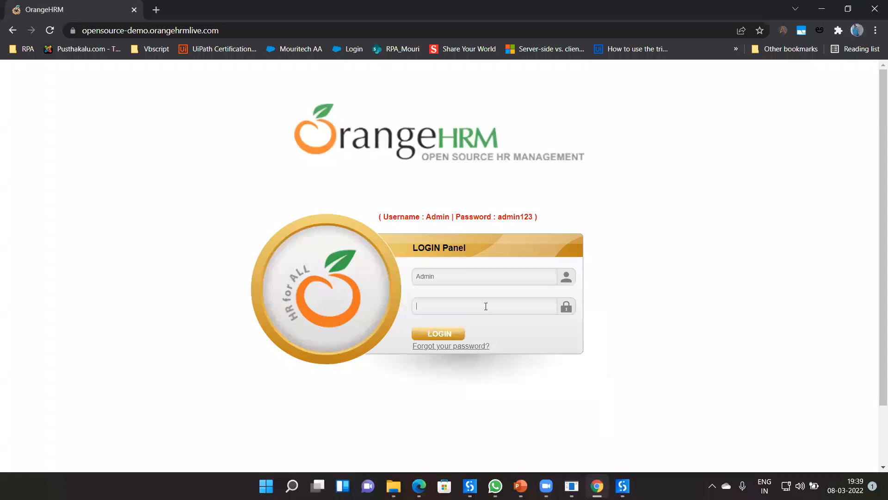
pyautogui.click(432, 337)
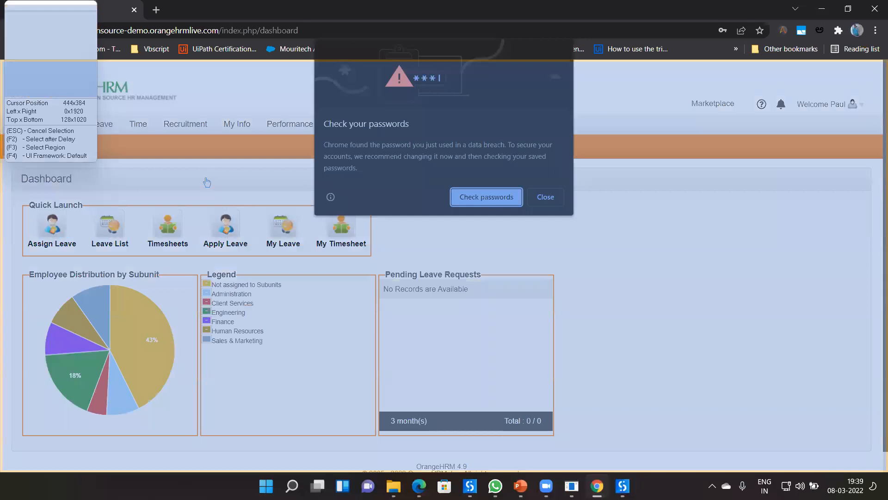
pyautogui.press('Escape')
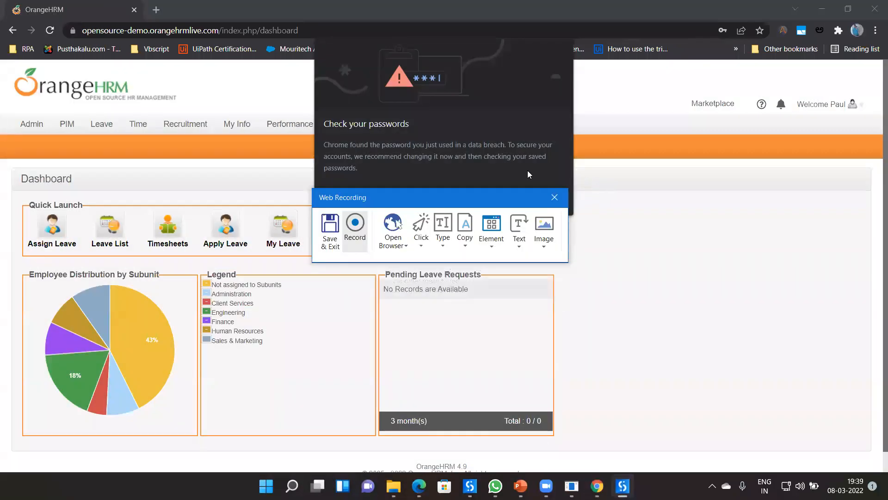
# Step: Save the Web recording into the flowchart, delete its stray Click 'SPAN' step, and save
pyautogui.click(331, 240)
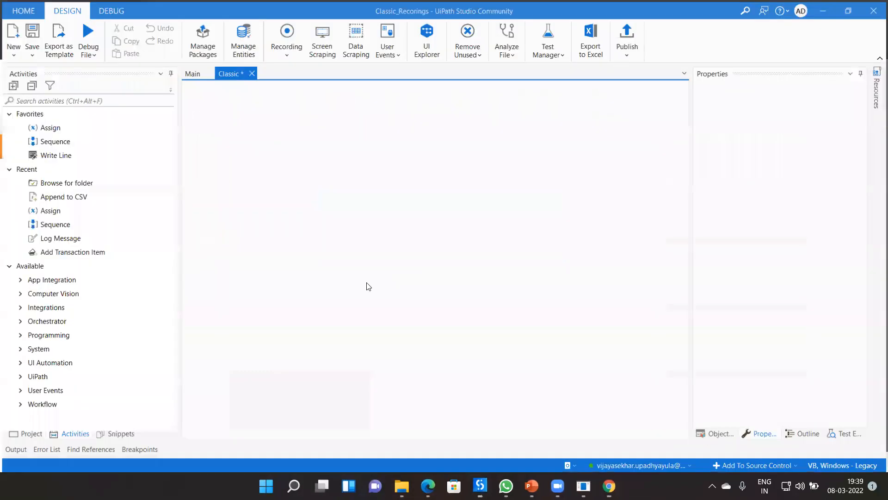
pyautogui.doubleClick(557, 261)
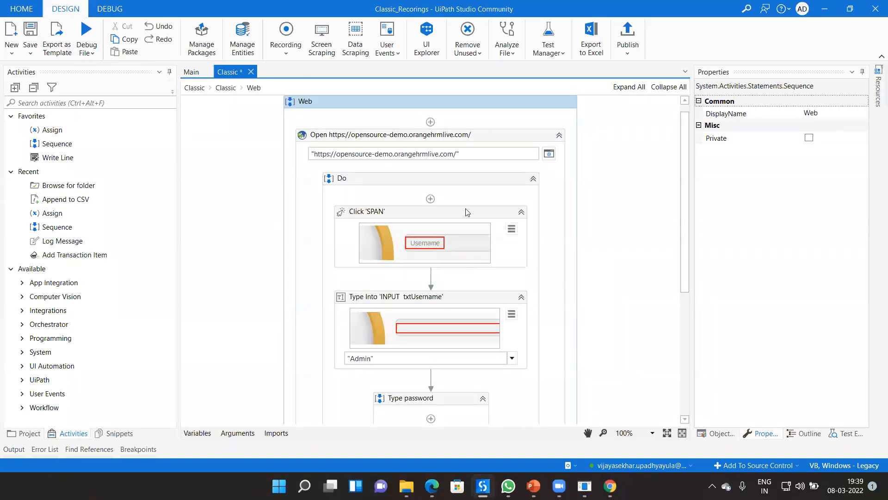
pyautogui.click(409, 222)
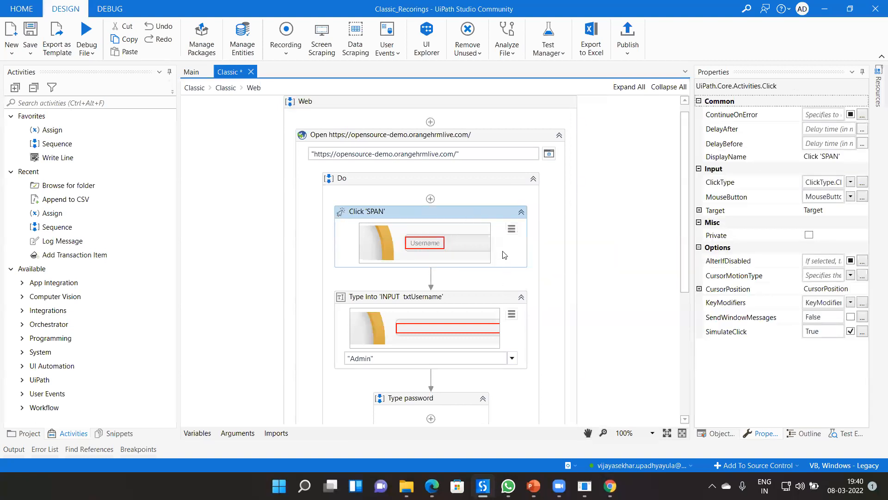
pyautogui.scroll(-3, 466, 204)
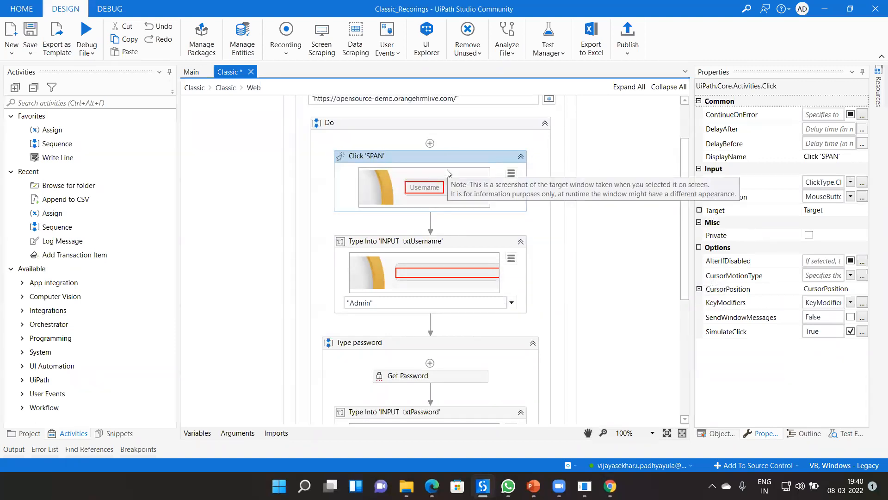
pyautogui.press('Delete')
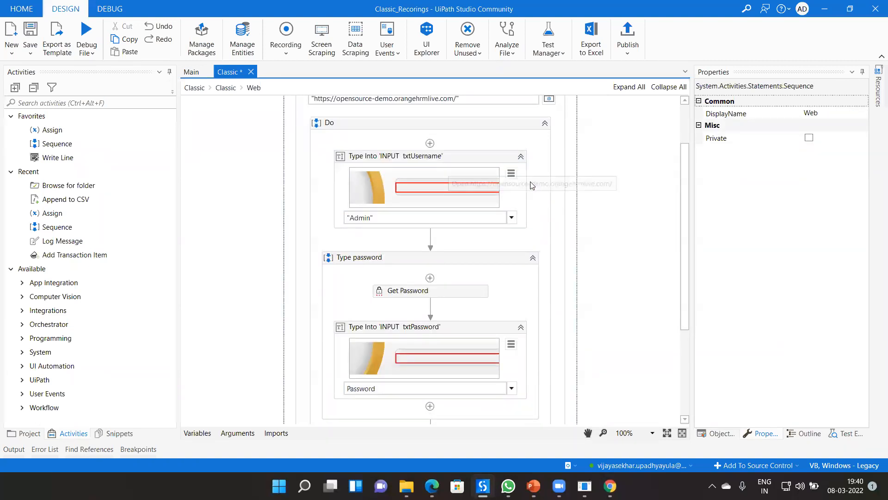
pyautogui.hotkey('ctrl', 's')
# Step: Back in the Classic flowchart, connect Start to the Web sequence
pyautogui.scroll(-3, 528, 259)
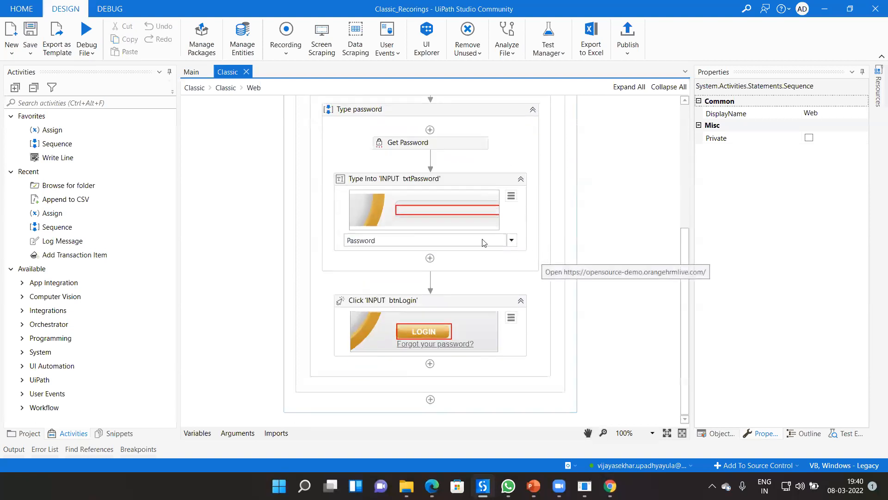
pyautogui.click(194, 87)
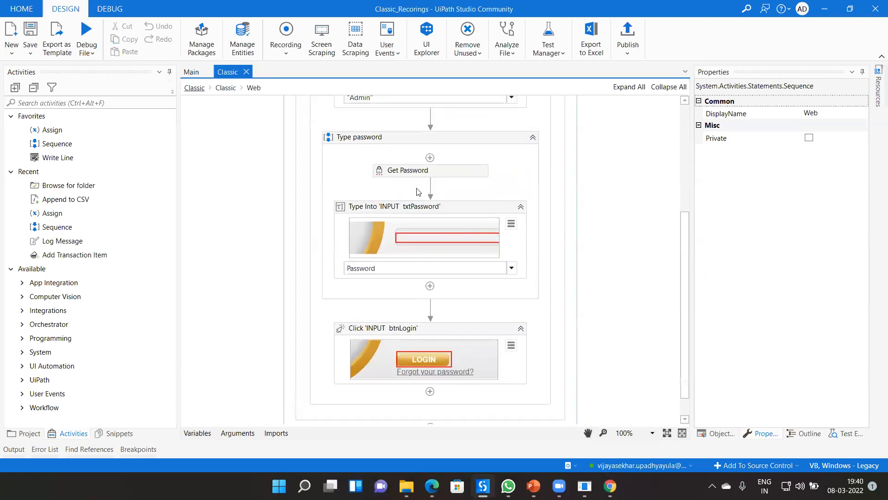
pyautogui.moveTo(431, 178); pyautogui.dragTo(468, 291)
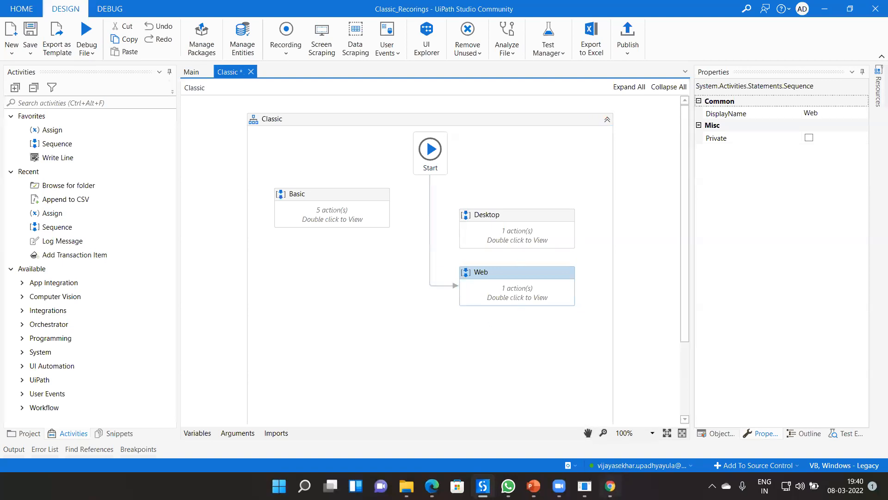
# Step: In the browser, dismiss the password prompts, log out of OrangeHRM, and close the window
pyautogui.hotkey('alt', 'Tab')
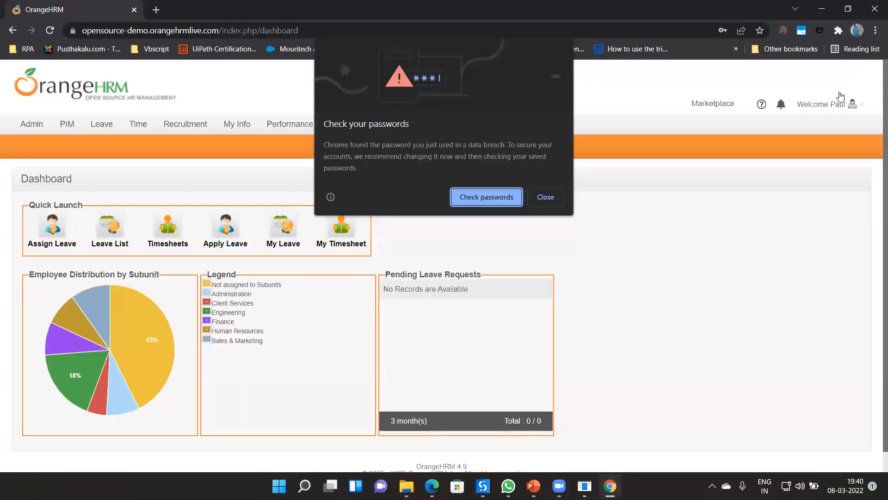
pyautogui.click(547, 200)
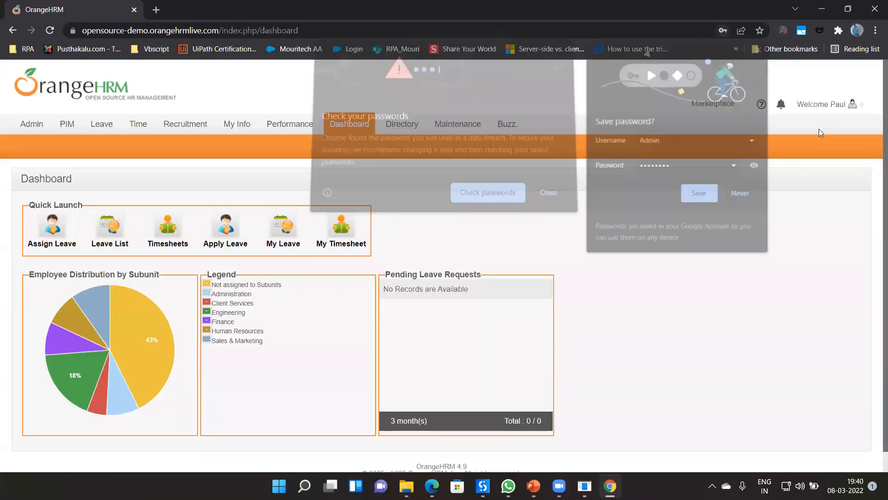
pyautogui.click(760, 48)
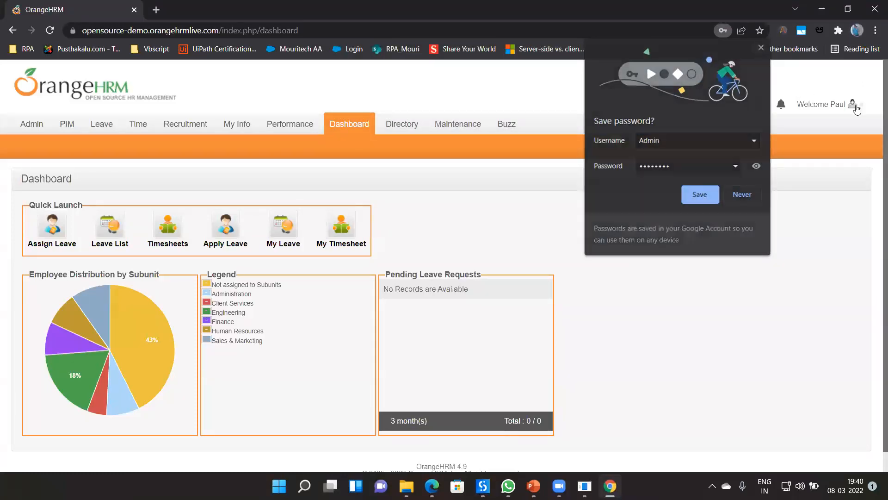
pyautogui.click(851, 104)
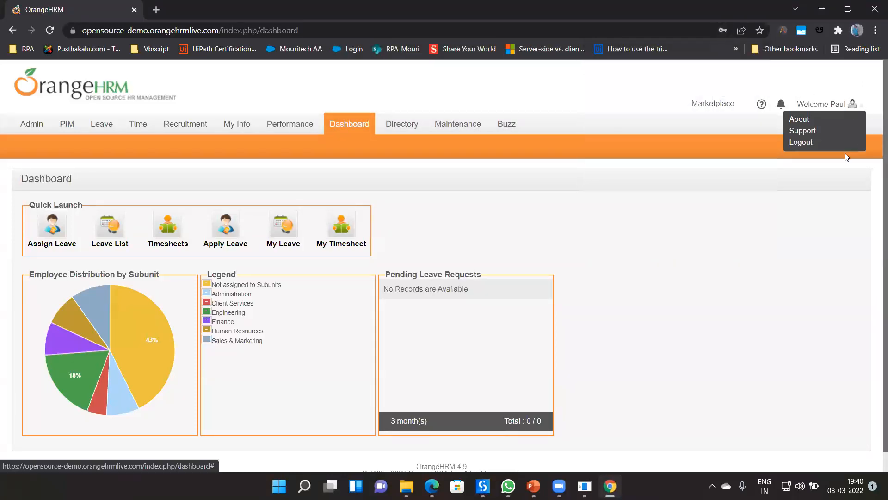
pyautogui.click(803, 144)
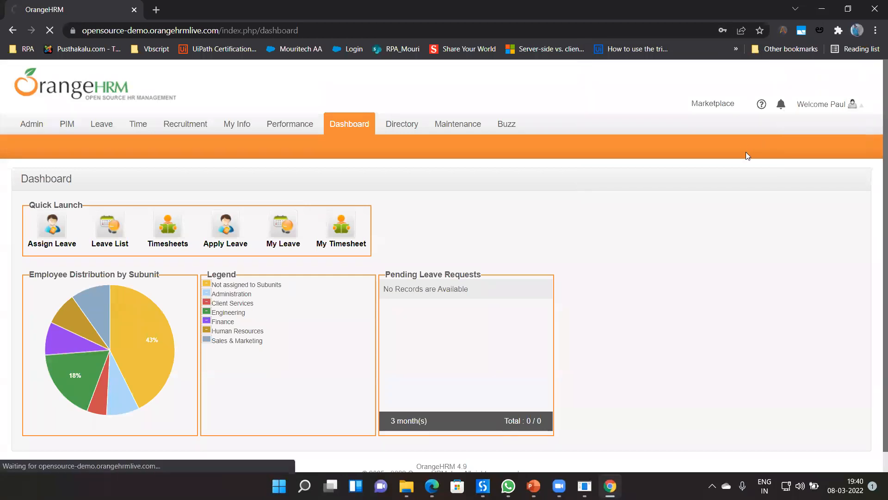
pyautogui.click(875, 9)
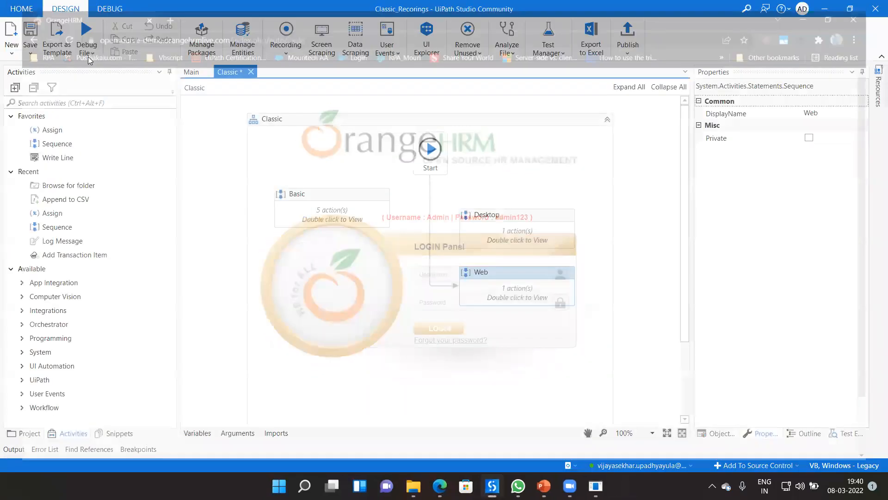
# Step: Run Classic.xaml to log into the OrangeHRM dashboard, dismiss Chrome's prompts, minimize it, and return to the designer
pyautogui.click(86, 51)
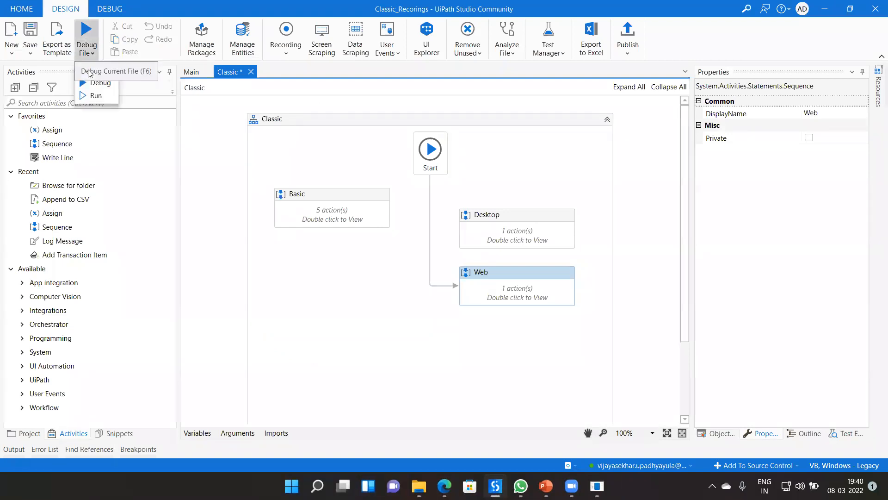
pyautogui.click(95, 71)
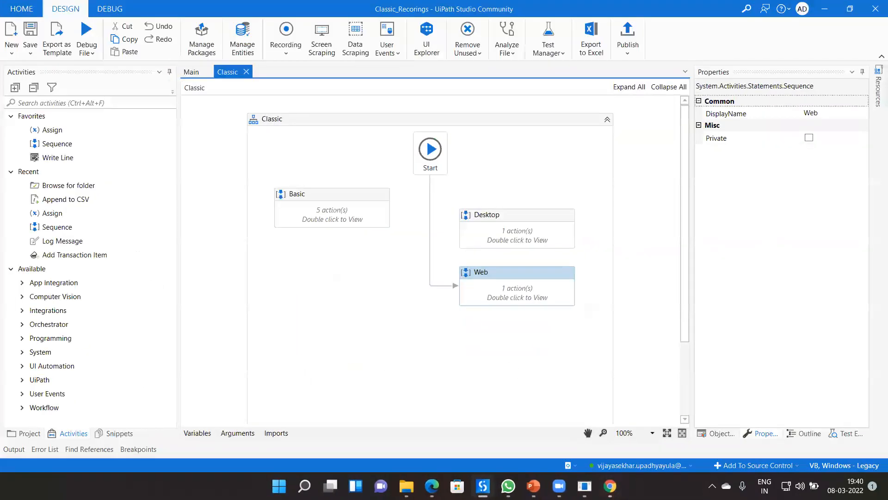
pyautogui.click(610, 486)
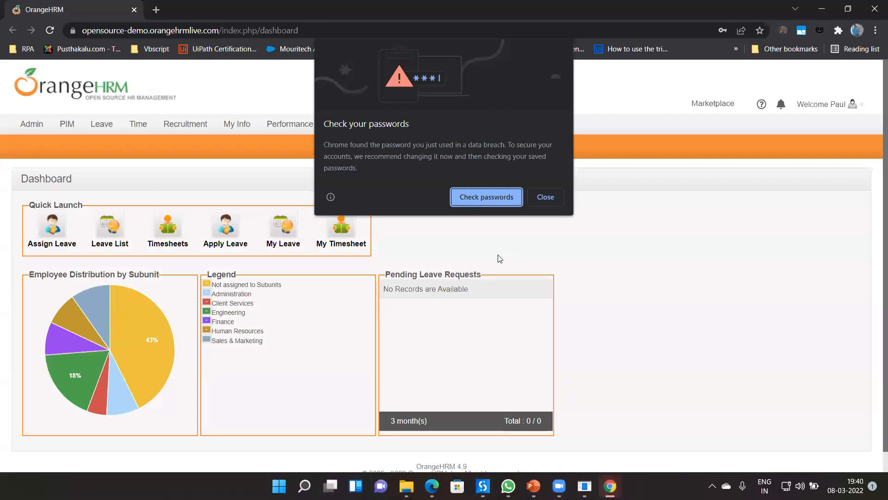
pyautogui.click(551, 197)
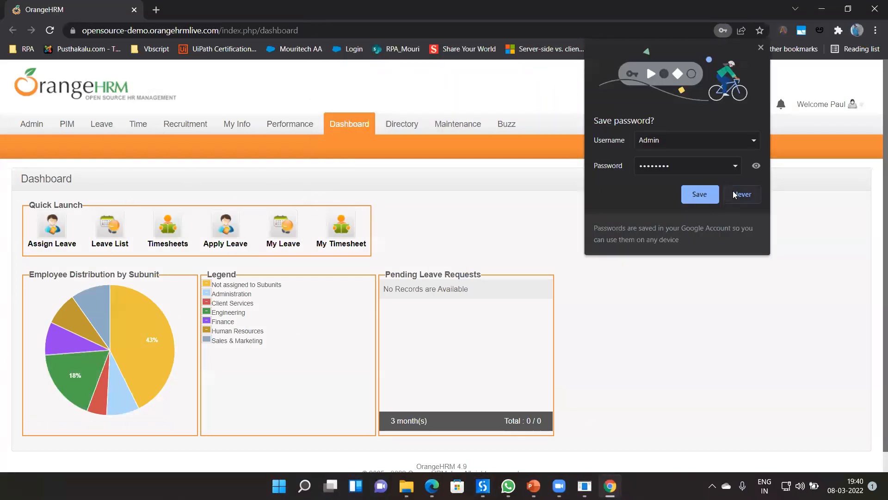
pyautogui.click(761, 49)
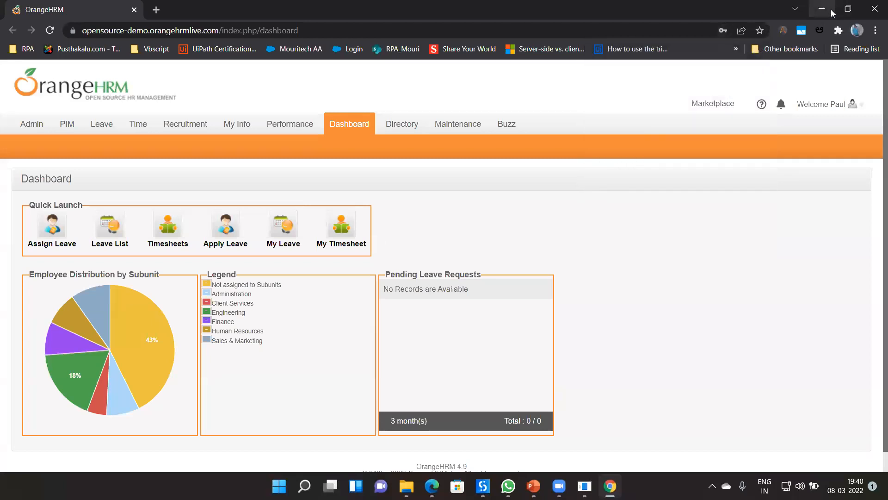
pyautogui.click(831, 10)
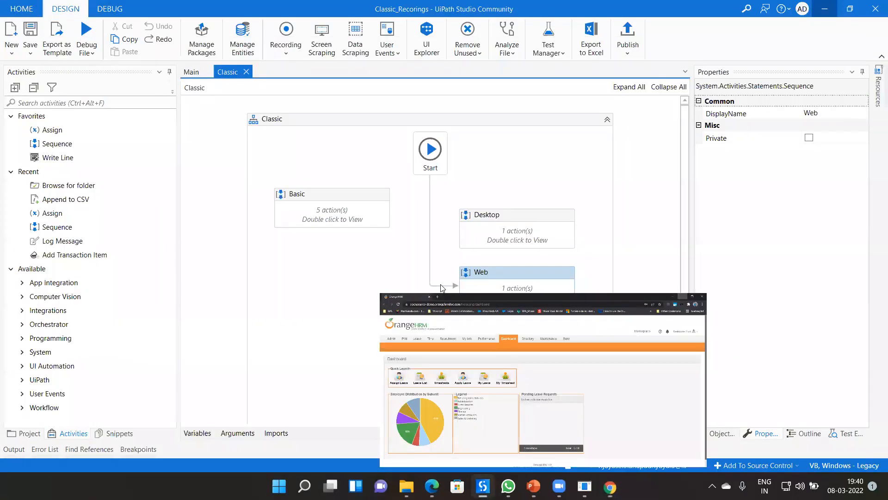
pyautogui.click(442, 286)
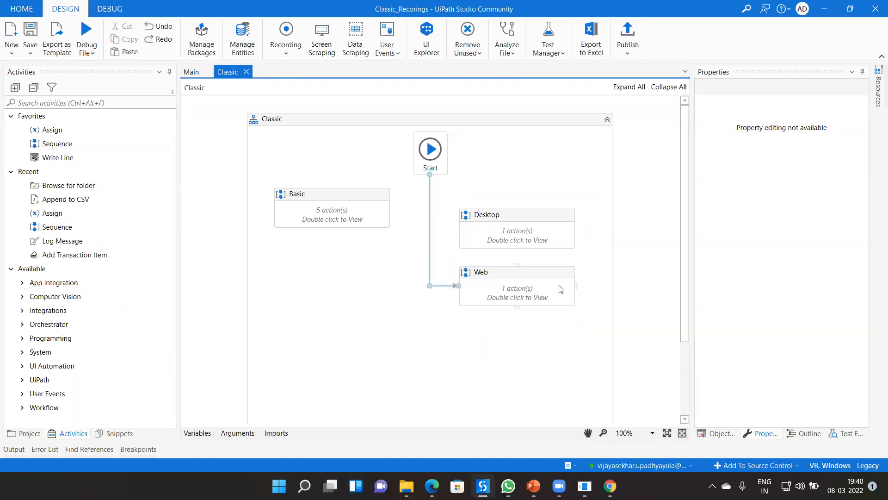
# Step: Open the Web sequence and view the username Type Into selector, cancelling without changes
pyautogui.doubleClick(539, 291)
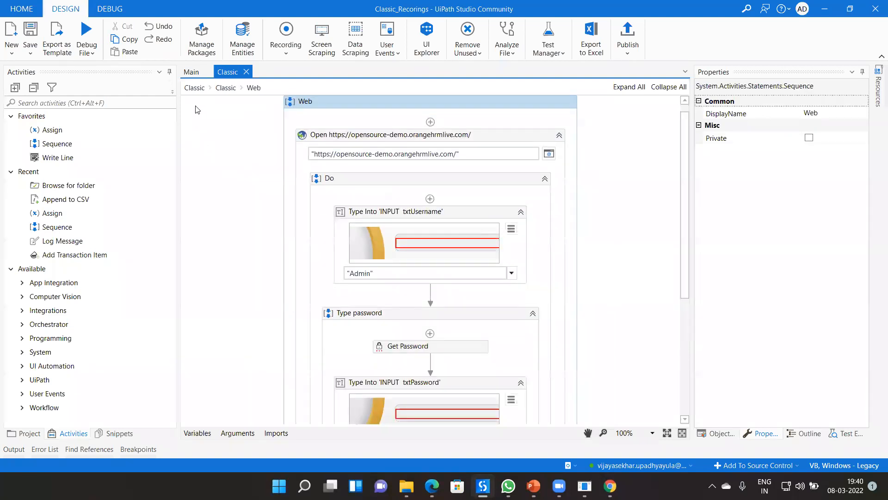
pyautogui.click(195, 88)
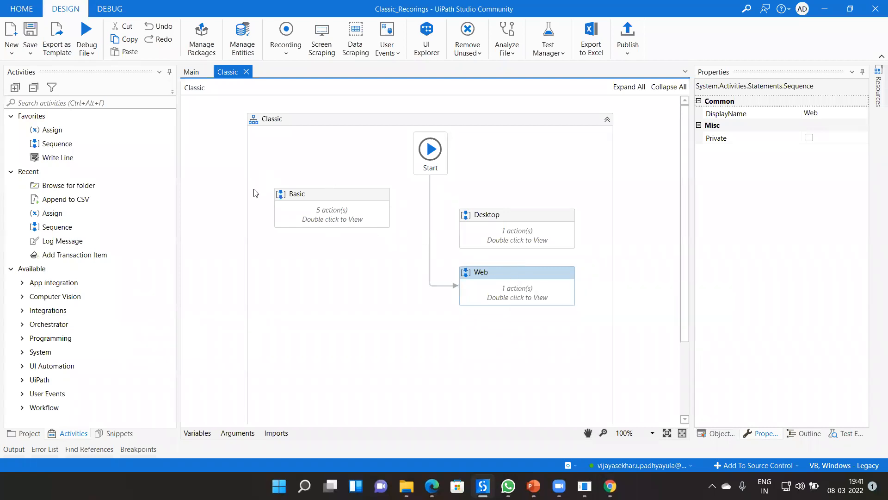
pyautogui.doubleClick(499, 286)
pyautogui.click(511, 228)
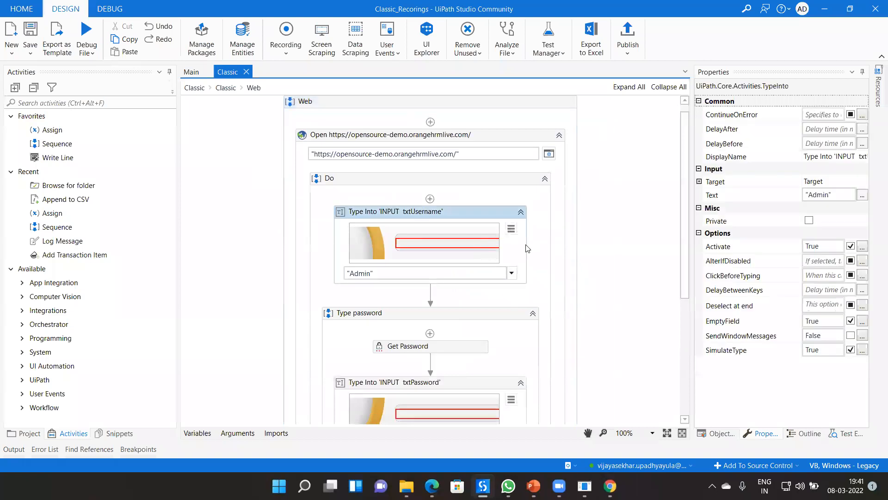
pyautogui.click(526, 248)
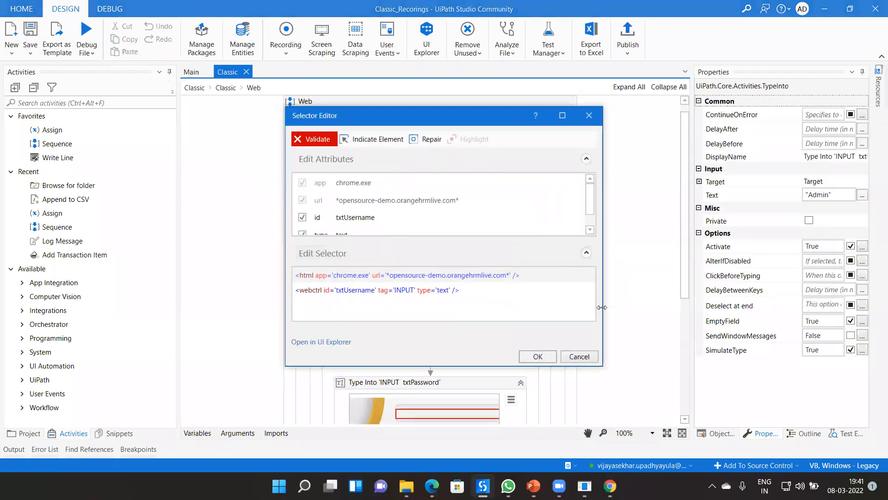
pyautogui.click(578, 360)
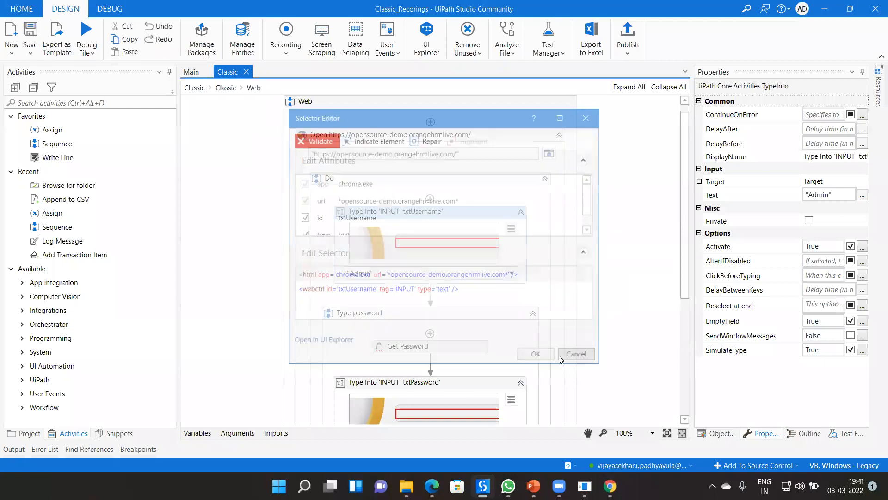
# Step: View the password field's selector without changes, then close the Classic workflow
pyautogui.scroll(-2, 517, 292)
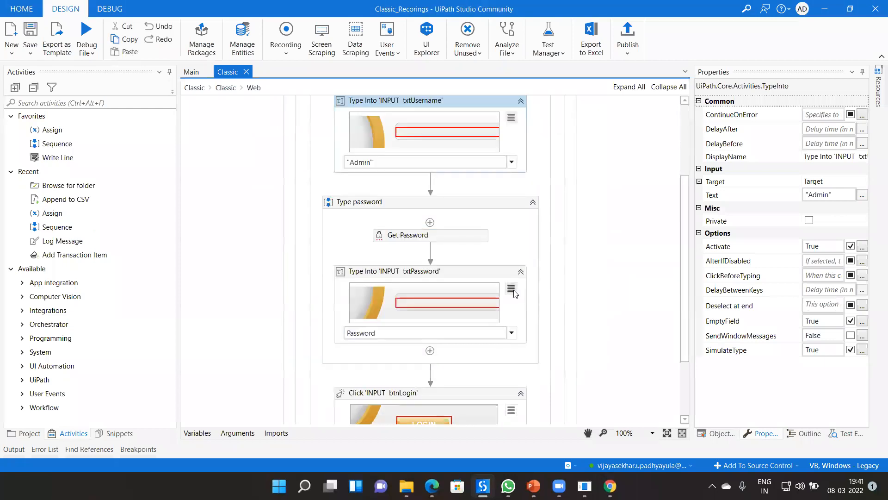
pyautogui.click(510, 288)
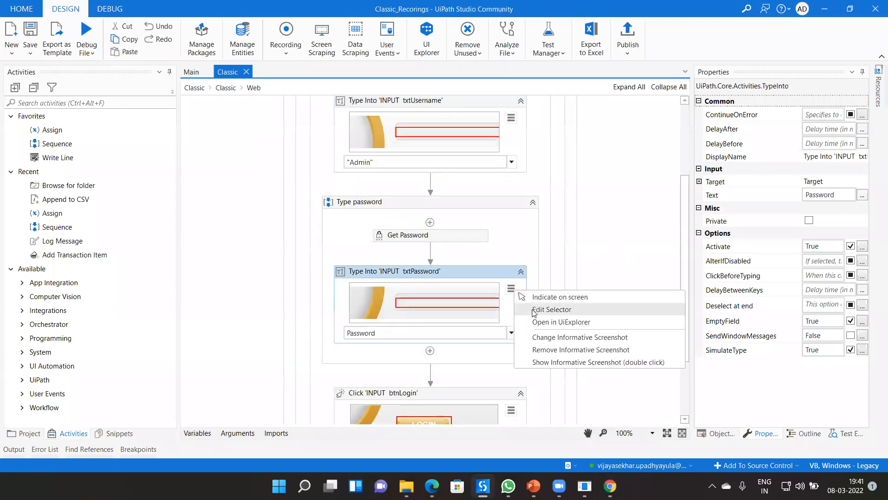
pyautogui.click(535, 310)
pyautogui.click(562, 357)
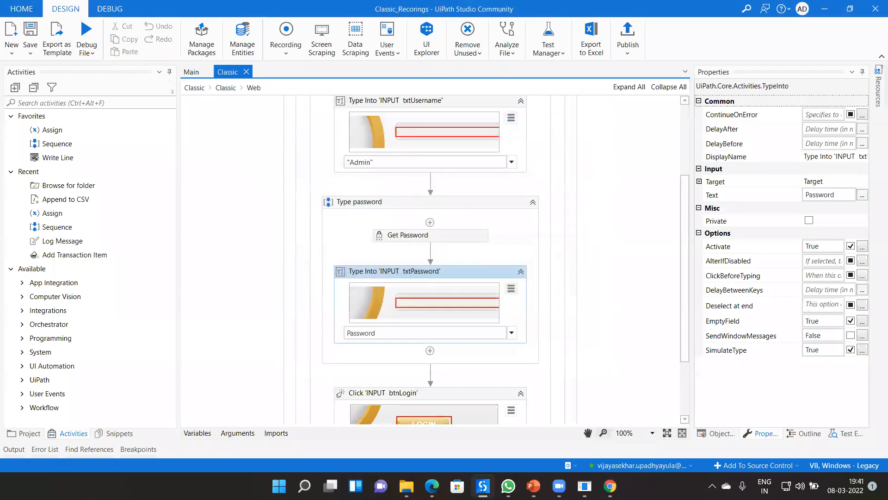
pyautogui.click(611, 486)
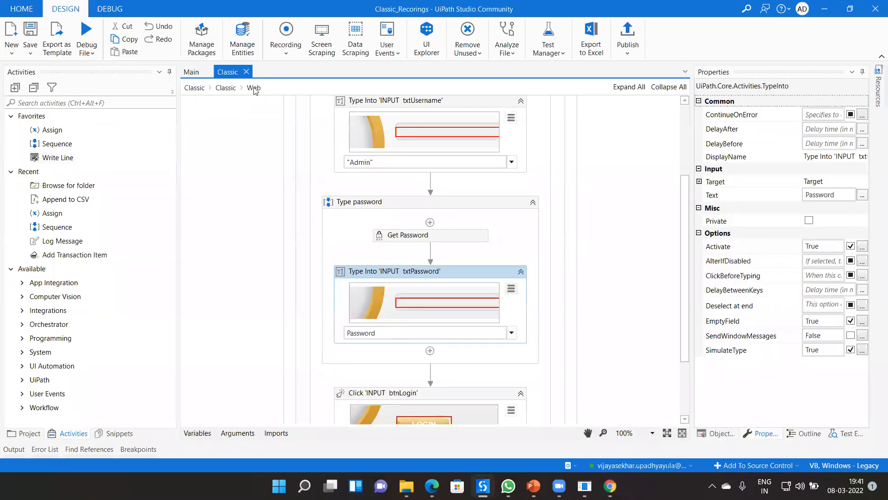
pyautogui.click(246, 72)
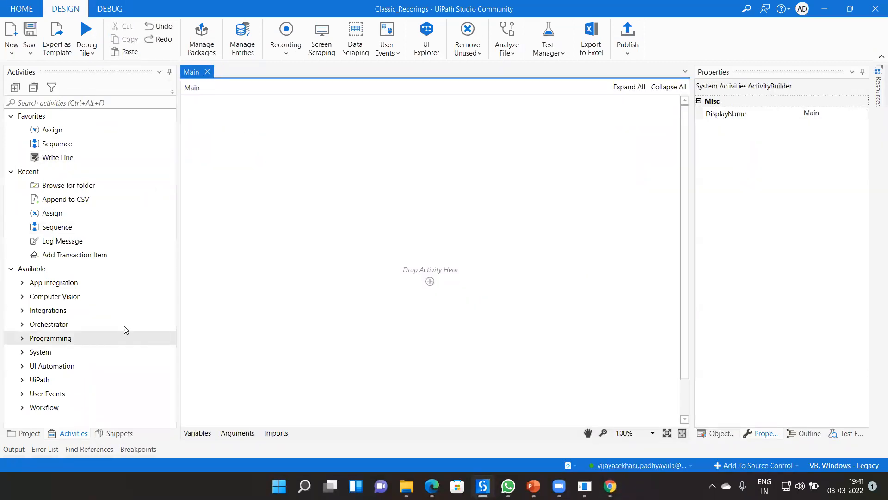
# Step: Reopen Classic.xaml from the Project panel's file list
pyautogui.click(29, 435)
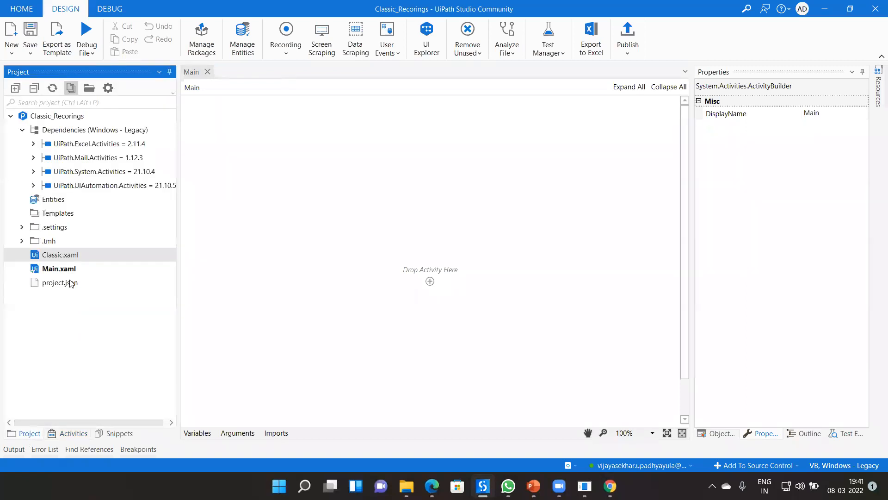
pyautogui.doubleClick(67, 259)
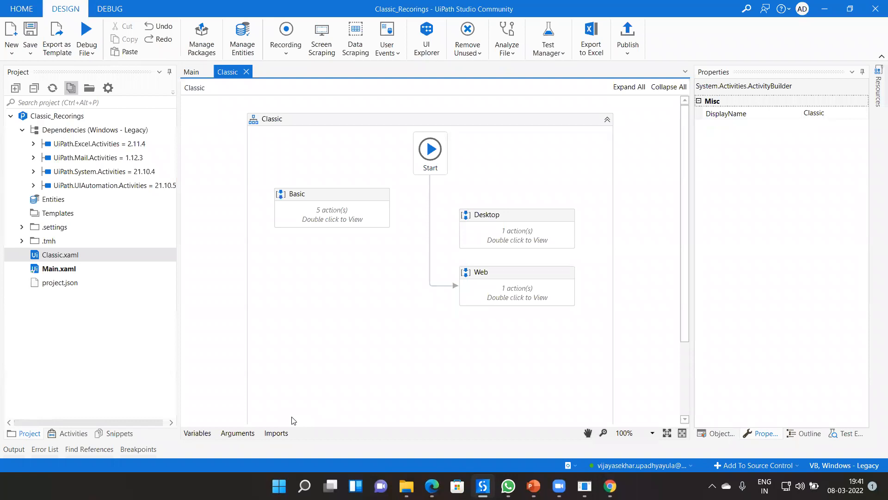
# Step: Start an Image recording, move its toolbar to the upper right, and focus the OrangeHRM Username field
pyautogui.click(287, 54)
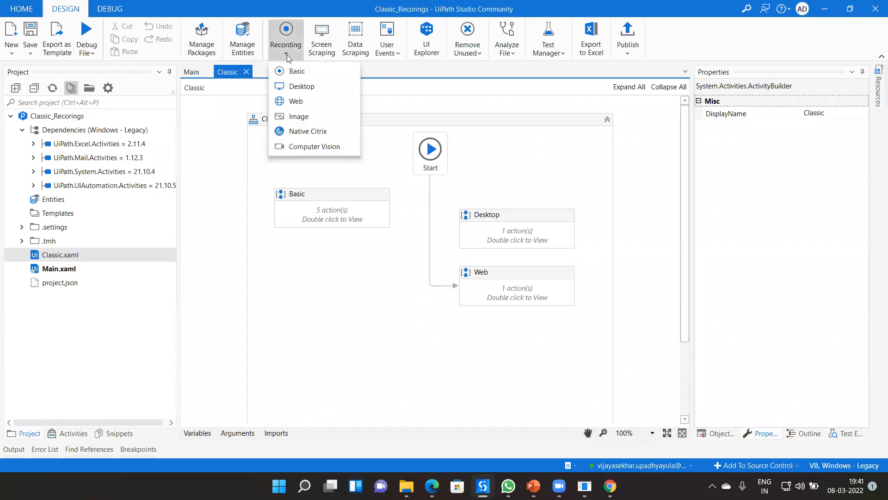
pyautogui.click(280, 122)
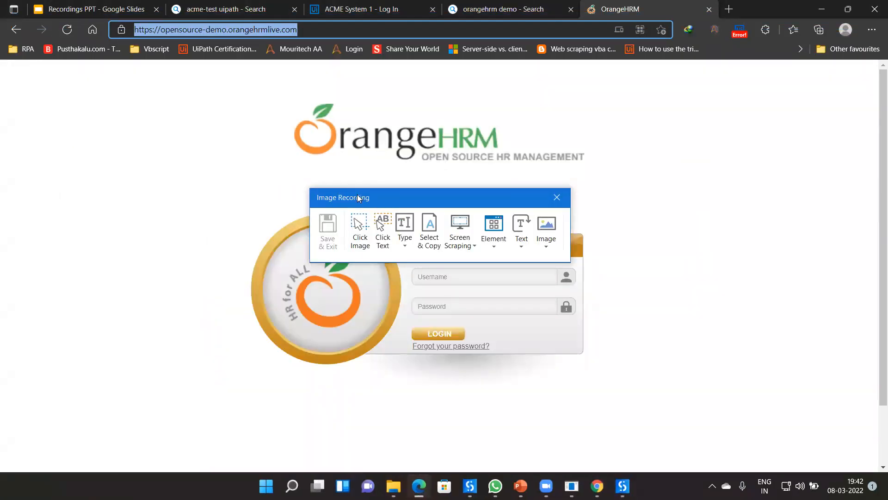
pyautogui.moveTo(361, 196); pyautogui.dragTo(582, 165)
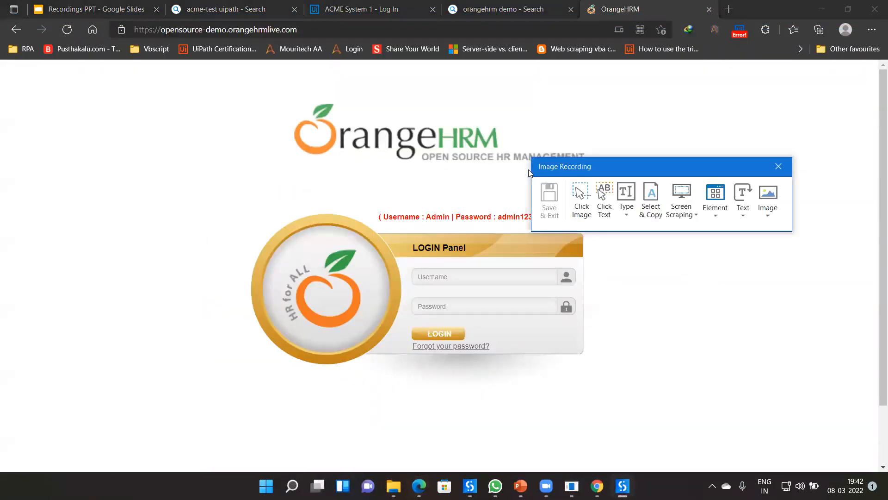
pyautogui.click(445, 274)
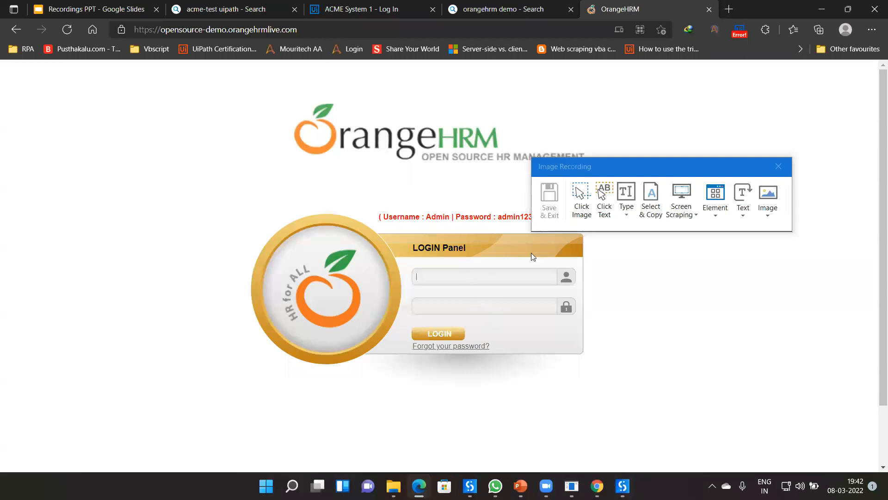
# Step: Record a centre-positioned image click on the UIDemo Withdrawal option, then save and exit
pyautogui.click(584, 202)
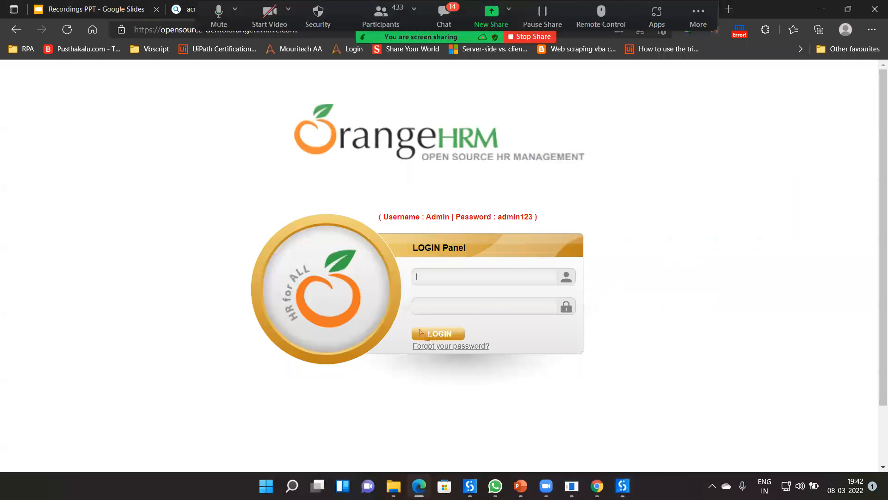
pyautogui.press('Escape')
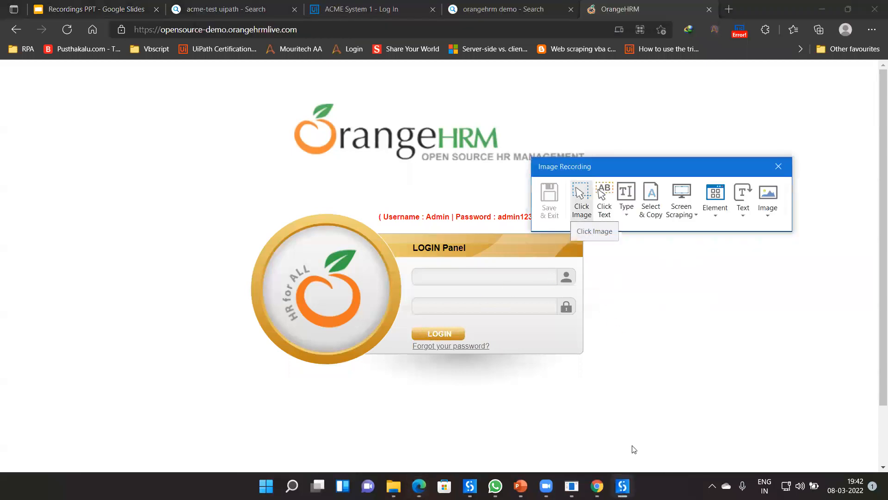
pyautogui.click(571, 486)
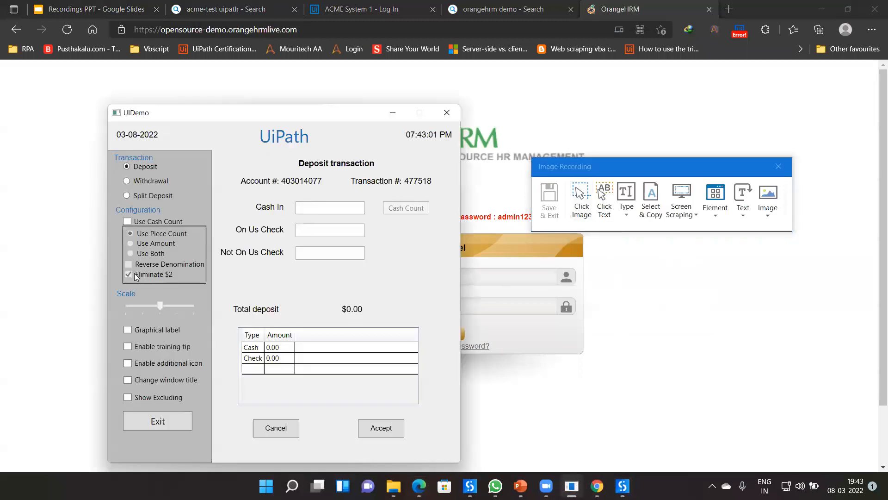
pyautogui.click(584, 199)
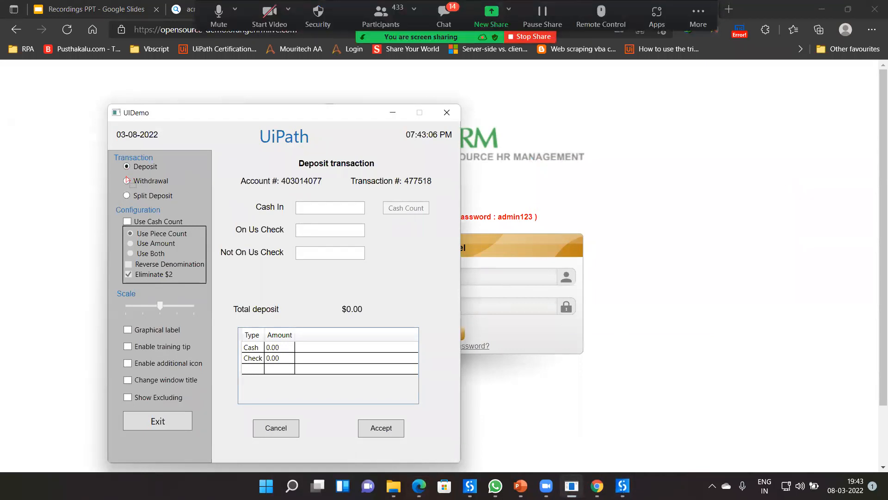
pyautogui.moveTo(120, 177); pyautogui.dragTo(173, 189)
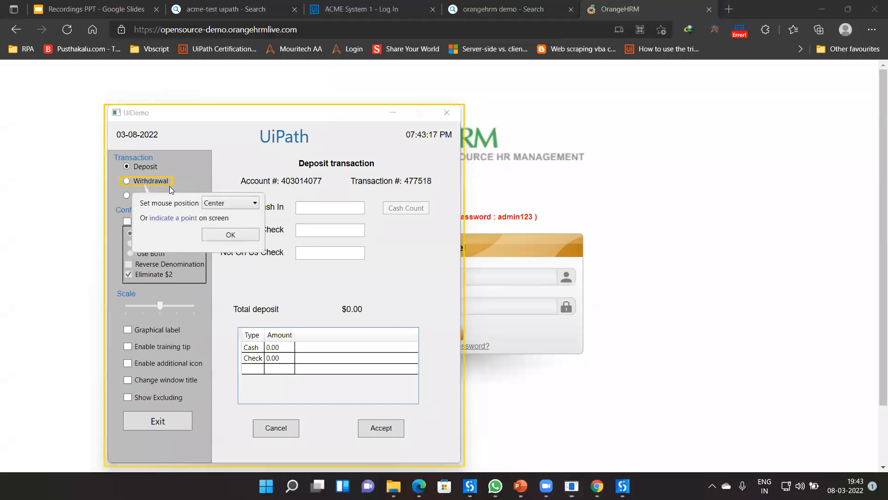
pyautogui.click(213, 236)
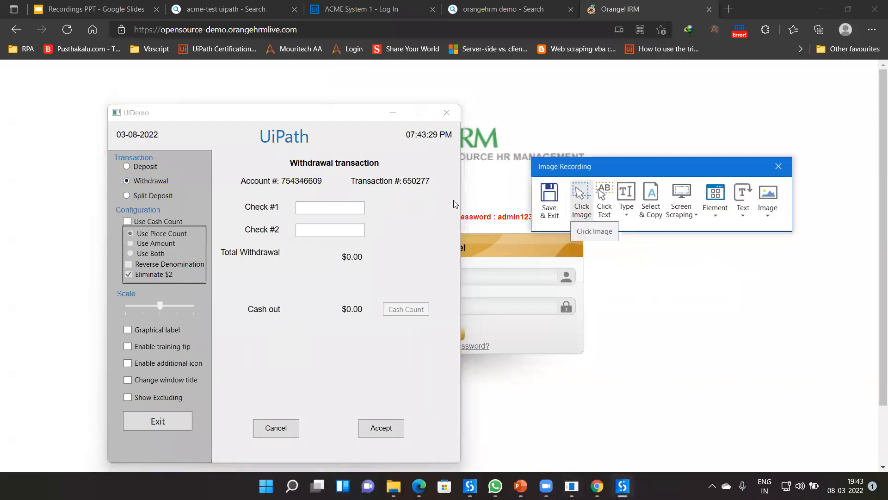
pyautogui.click(547, 207)
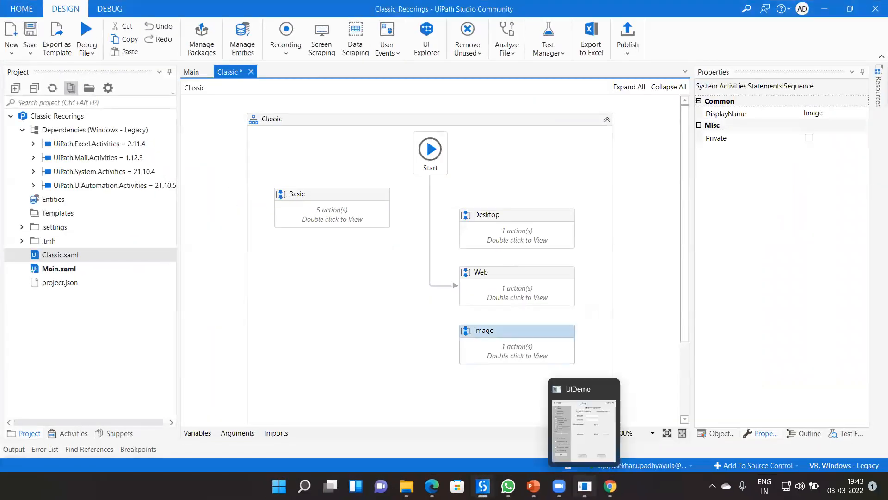
# Step: Reset the UIDemo app back to Deposit and return to the designer
pyautogui.click(585, 485)
pyautogui.click(145, 167)
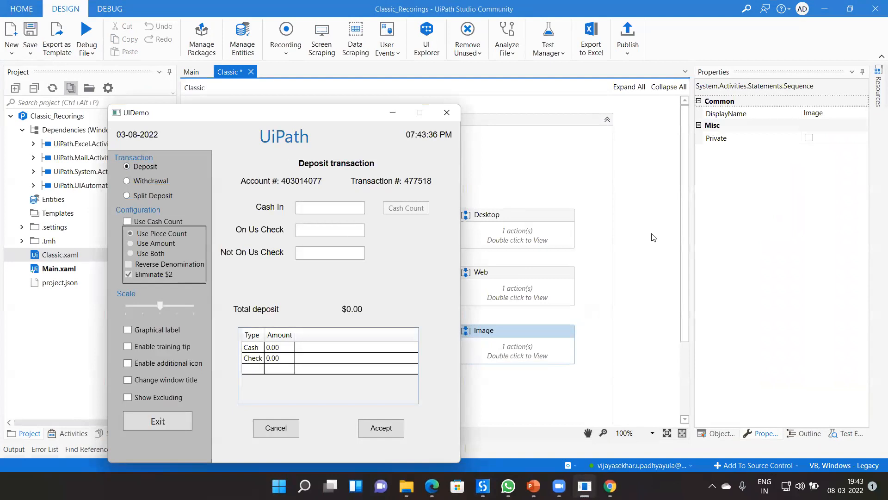
pyautogui.click(654, 238)
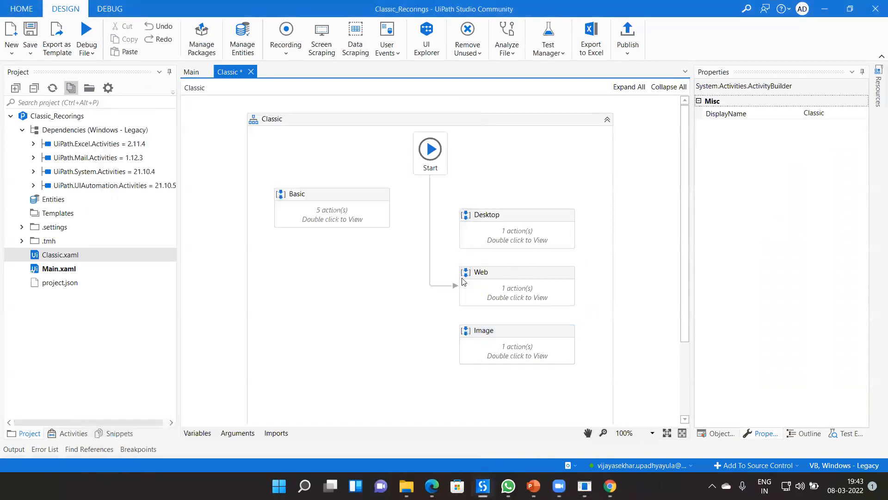
# Step: Replace the Start→Web connector with a connector from Start to the Image sequence
pyautogui.click(426, 246)
pyautogui.click(430, 243)
pyautogui.press('Delete')
pyautogui.moveTo(431, 162); pyautogui.dragTo(461, 328)
# Step: Open the Image sequence, inspect the Click Image target selector, then go back to Classic
pyautogui.doubleClick(513, 340)
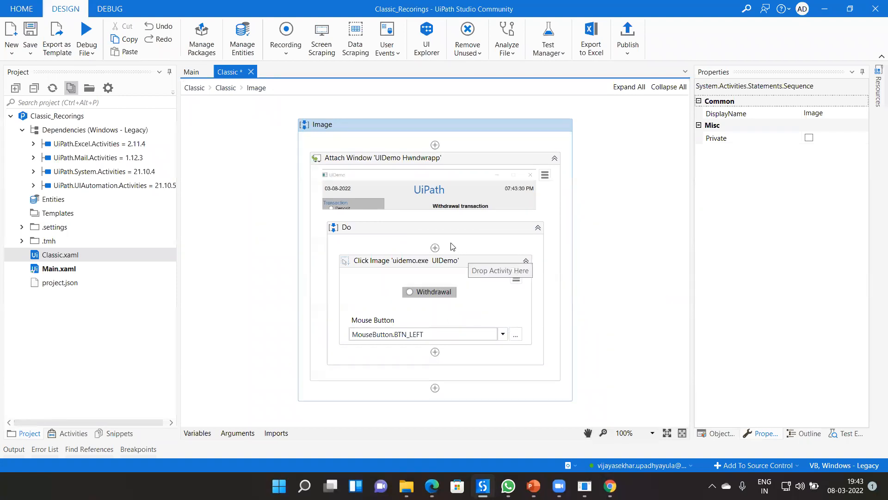
pyautogui.click(434, 269)
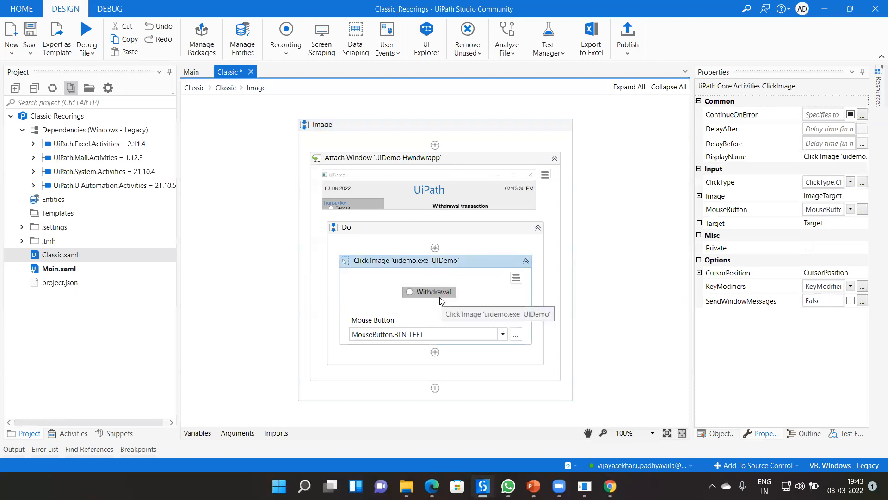
pyautogui.click(699, 223)
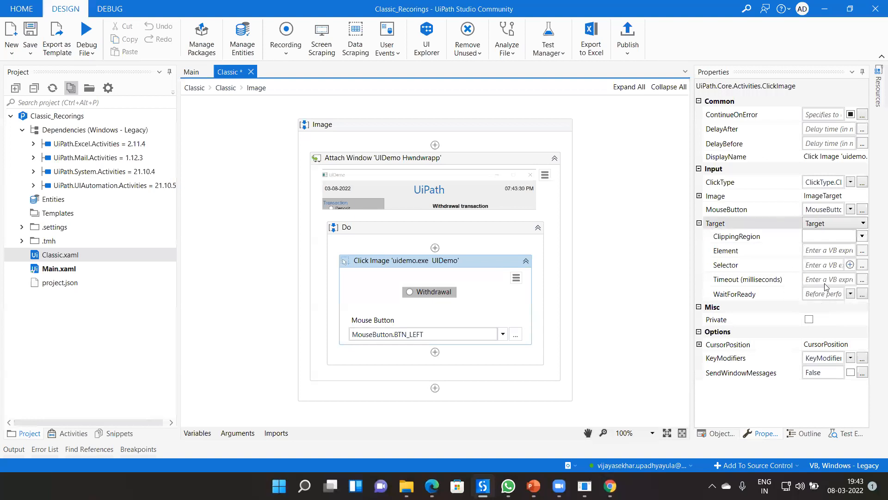
pyautogui.click(862, 265)
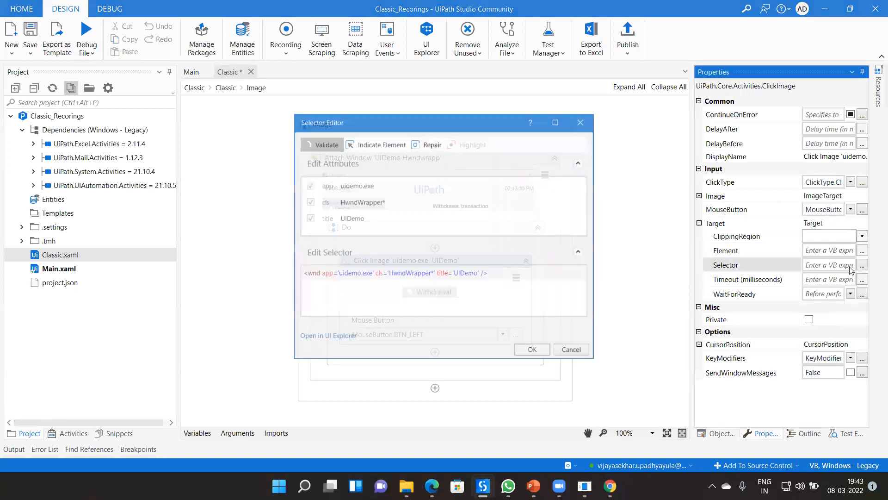
pyautogui.click(584, 118)
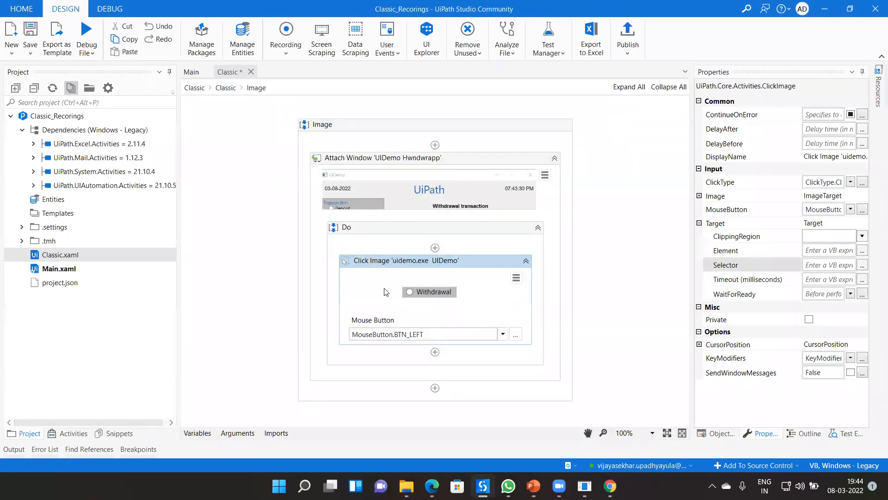
pyautogui.click(585, 484)
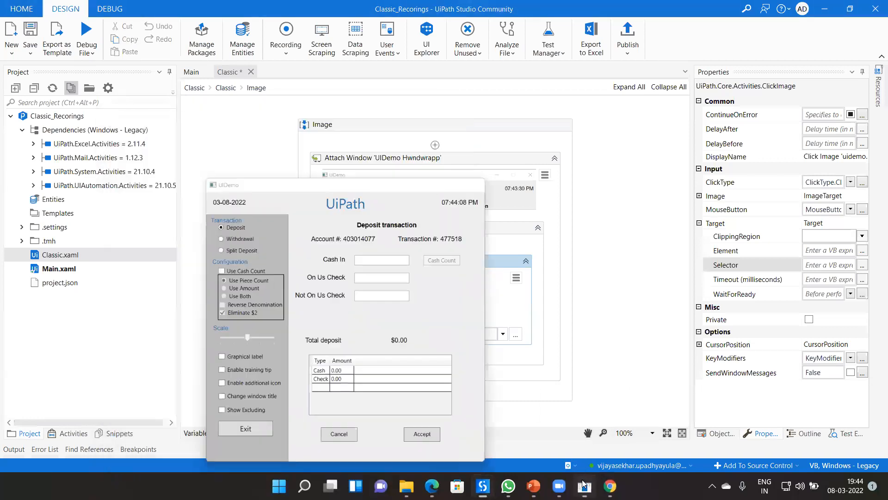
pyautogui.click(585, 485)
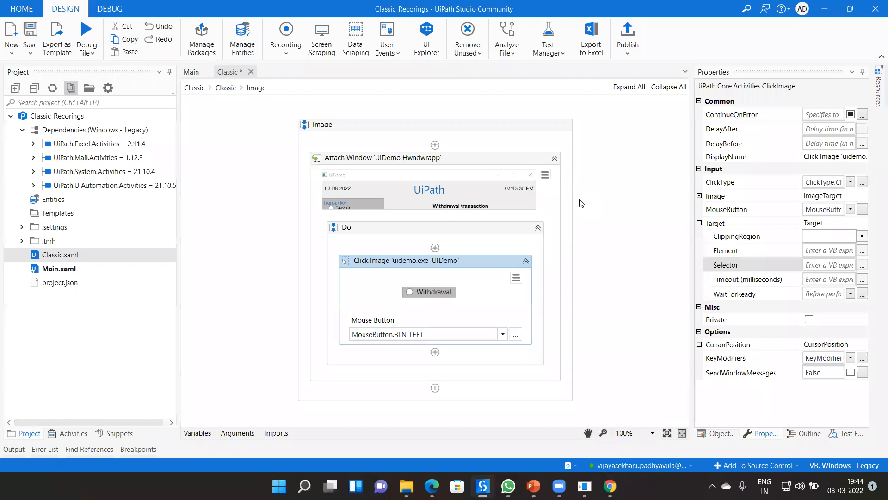
pyautogui.click(187, 87)
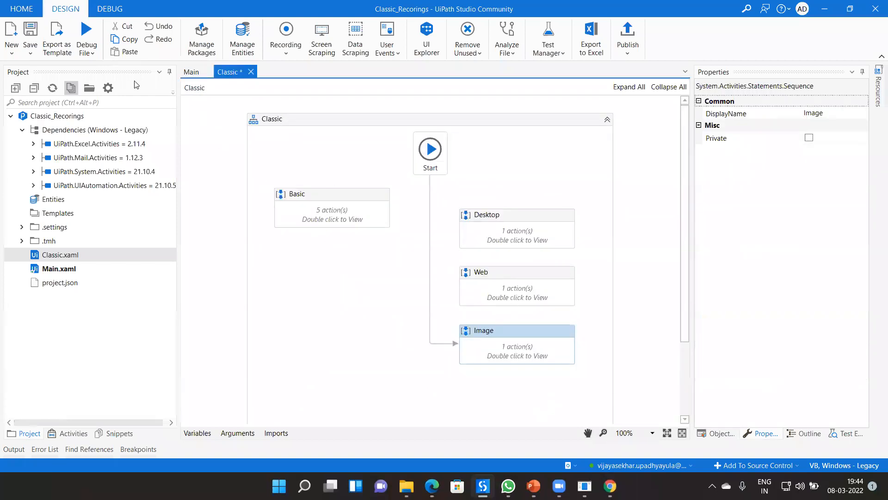
# Step: Run the Classic file twice to test the Withdrawal image click, then open the Recording dropdown
pyautogui.click(90, 56)
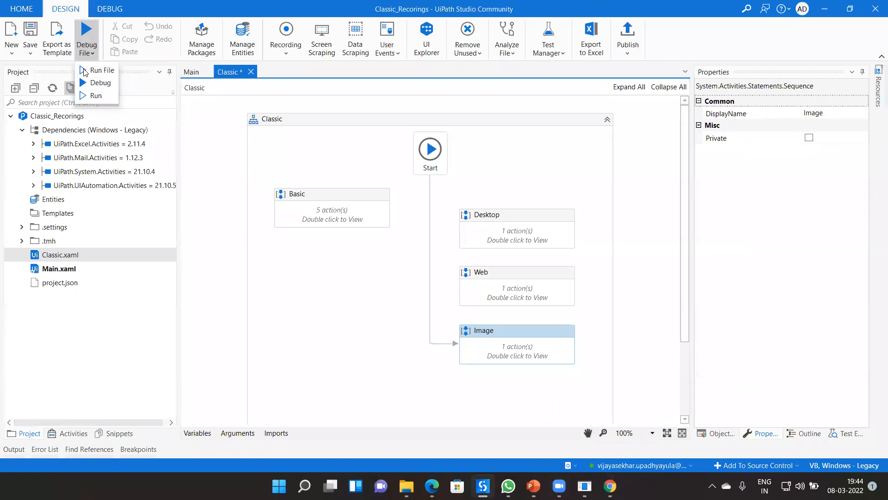
pyautogui.click(97, 70)
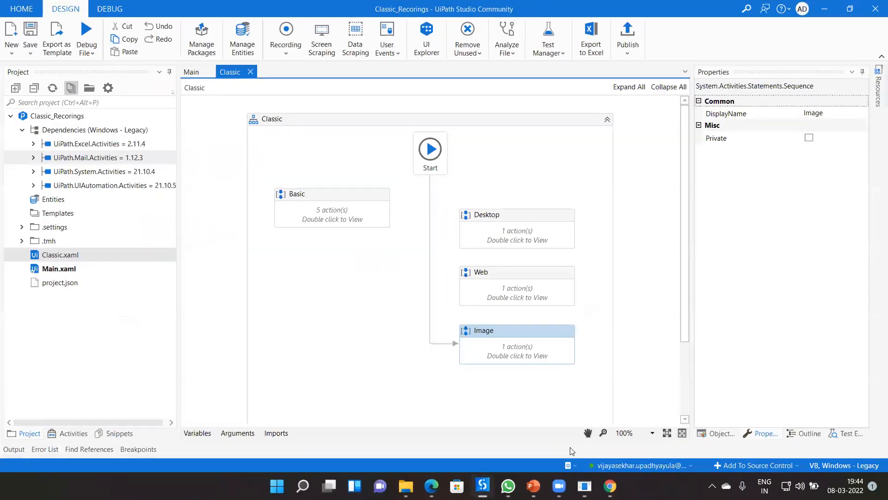
pyautogui.click(585, 486)
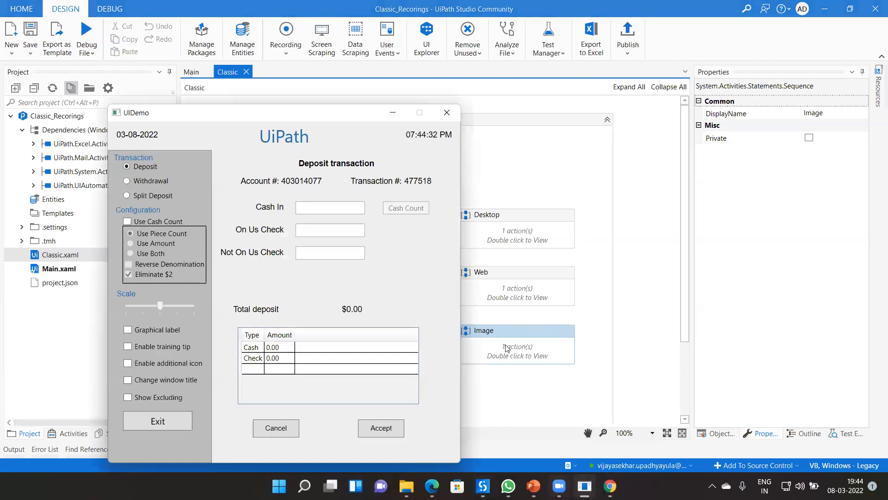
pyautogui.click(484, 486)
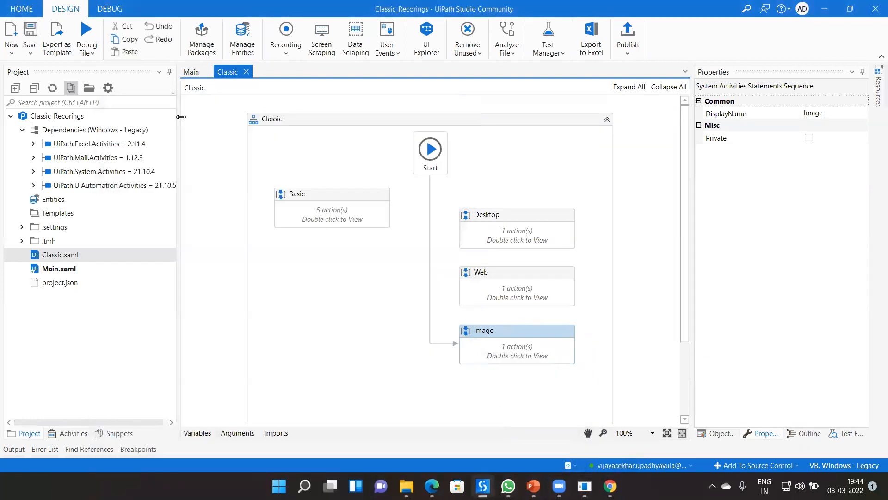
pyautogui.click(87, 52)
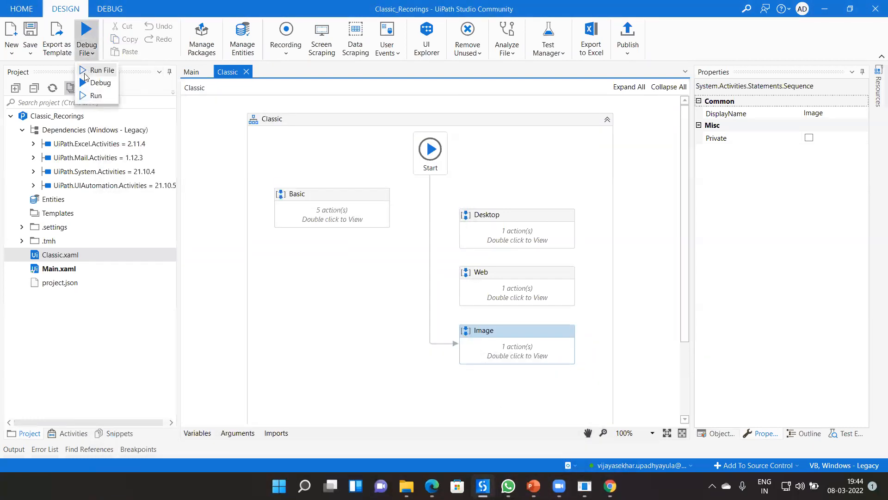
pyautogui.click(89, 69)
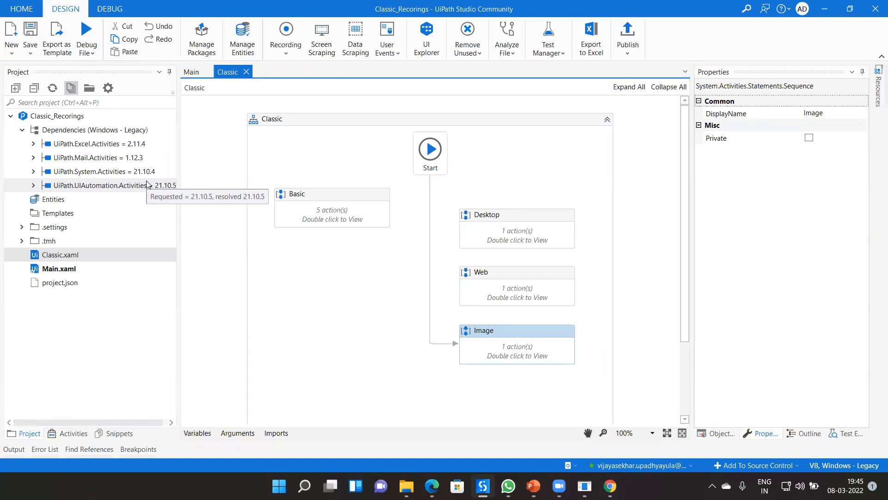
pyautogui.click(298, 56)
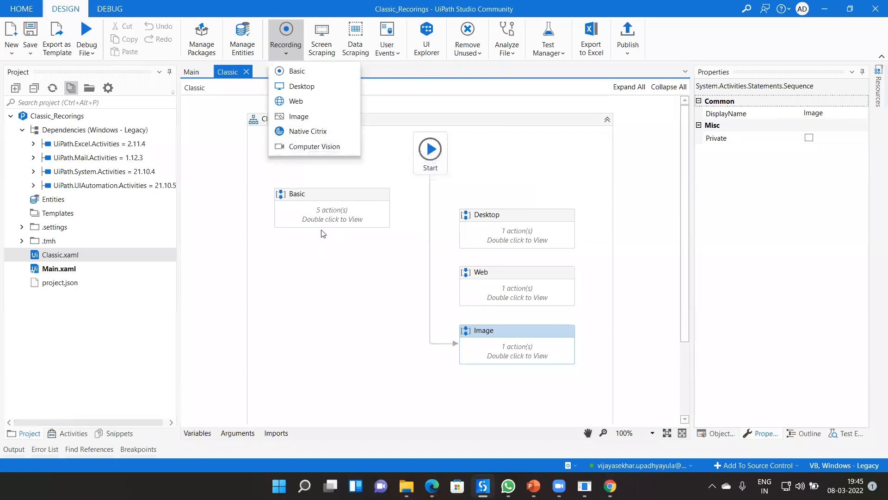
pyautogui.click(330, 266)
pyautogui.click(286, 37)
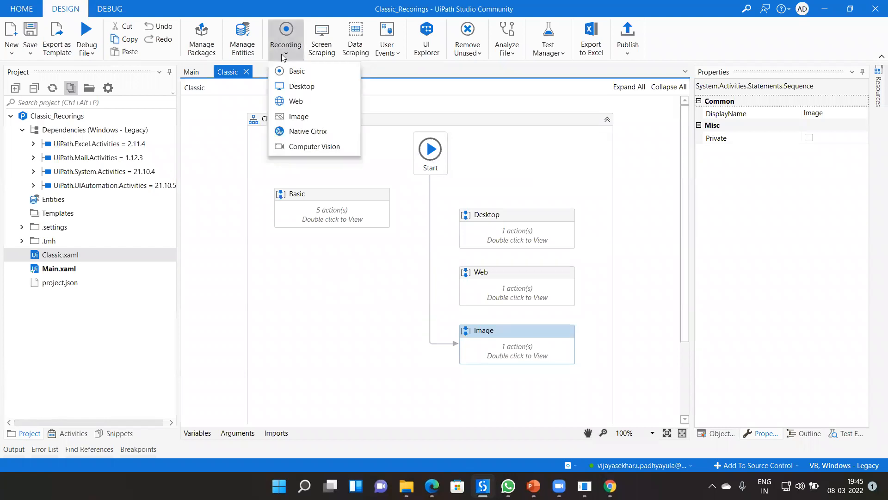
pyautogui.click(309, 131)
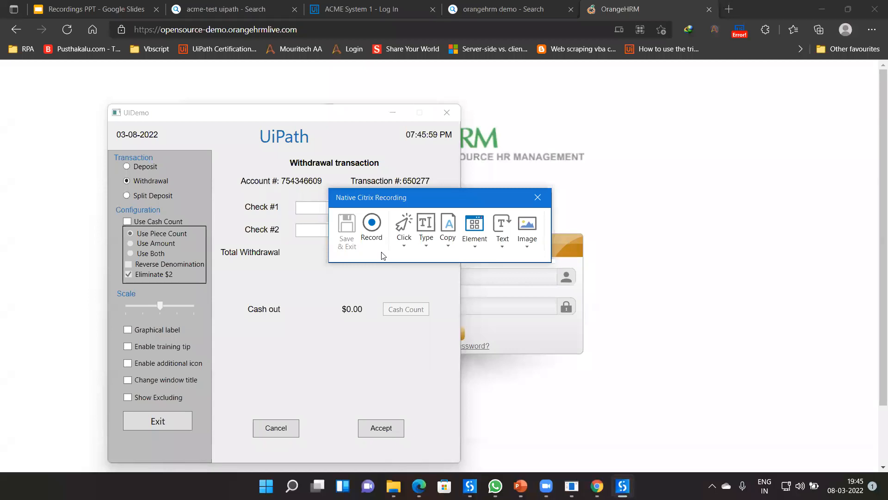
pyautogui.click(262, 485)
pyautogui.write('re')
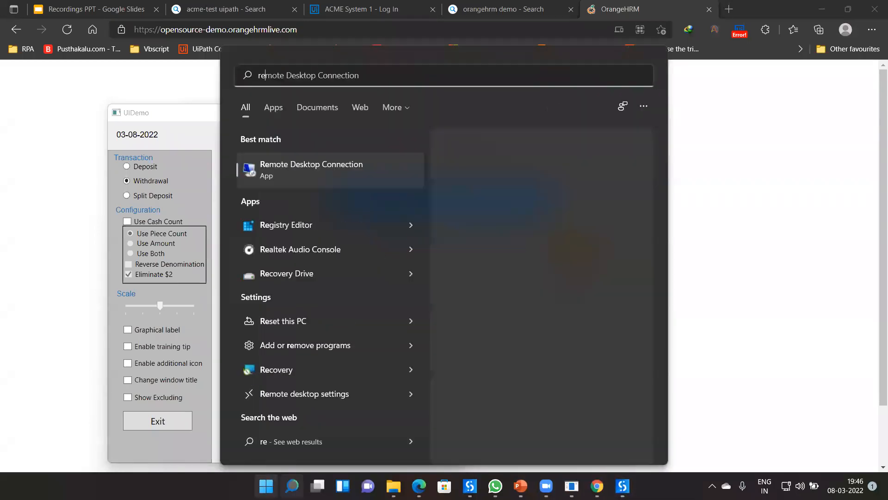
pyautogui.write('mote')
pyautogui.press('Return')
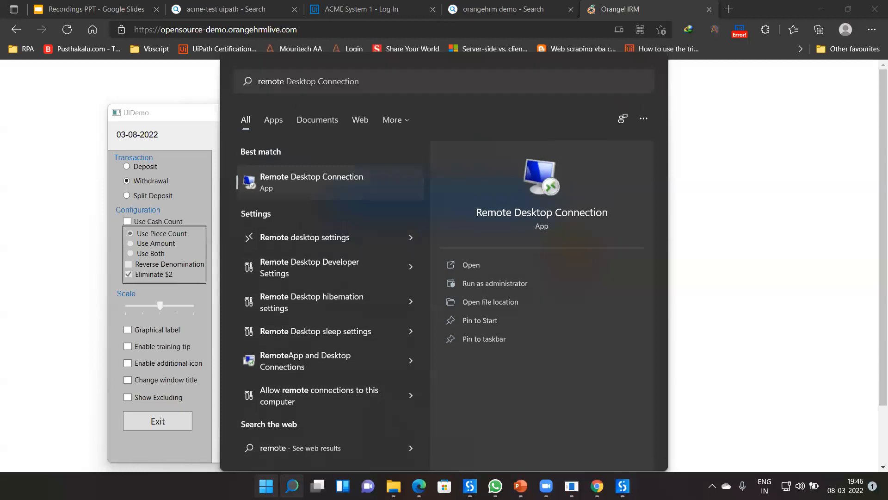
pyautogui.moveTo(427, 89); pyautogui.dragTo(722, 149)
pyautogui.click(740, 213)
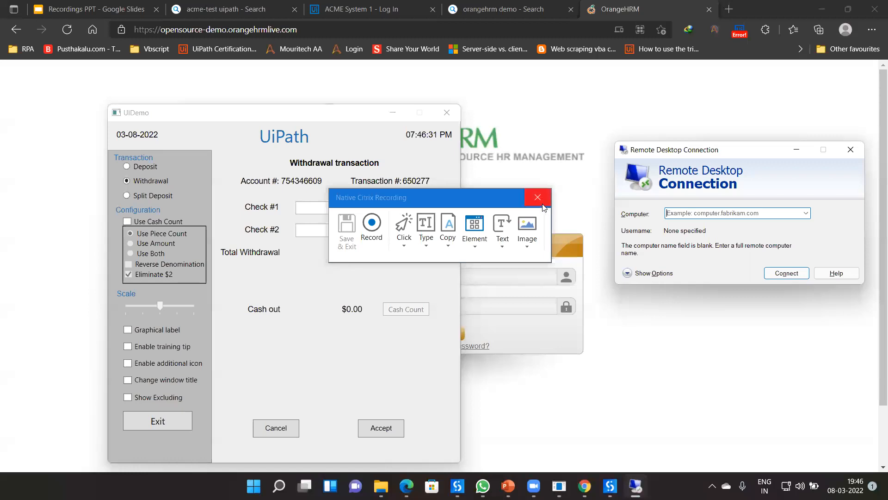
pyautogui.click(850, 149)
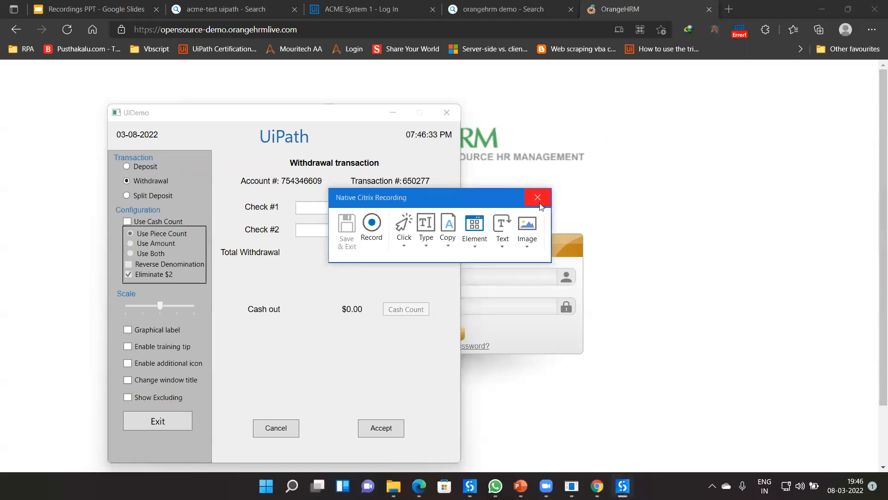
pyautogui.click(537, 198)
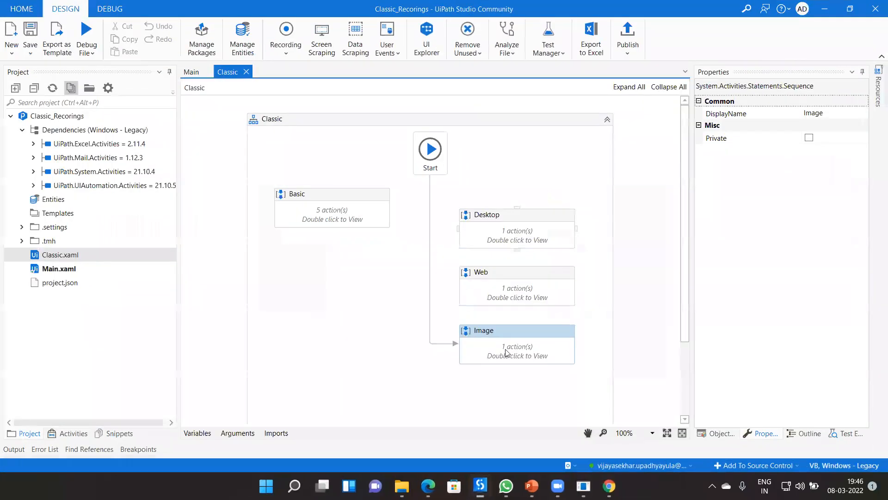
pyautogui.click(284, 53)
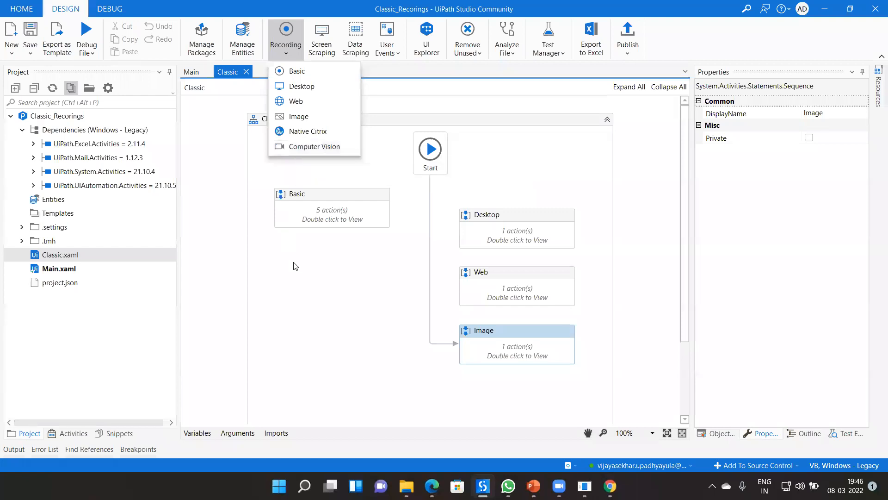
pyautogui.click(286, 53)
pyautogui.click(286, 55)
pyautogui.click(306, 287)
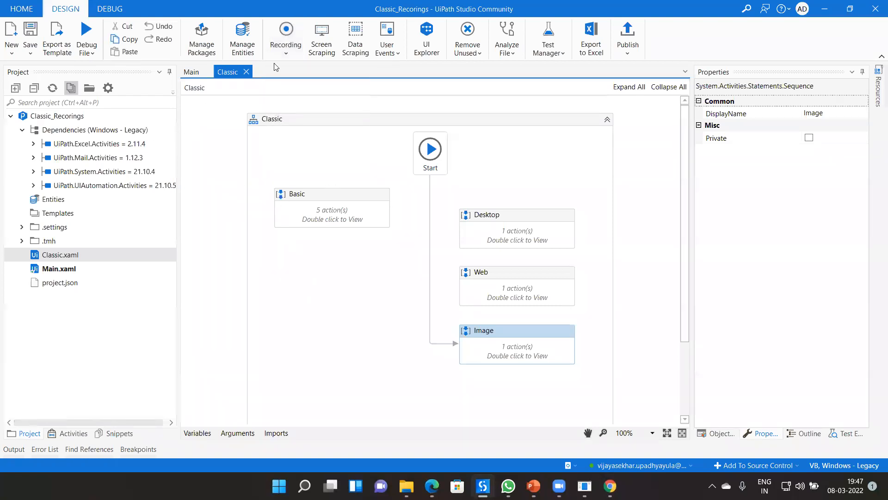
# Step: Set 'Use Modern for new projects' to Yes in Design settings, then return to Start
pyautogui.click(32, 13)
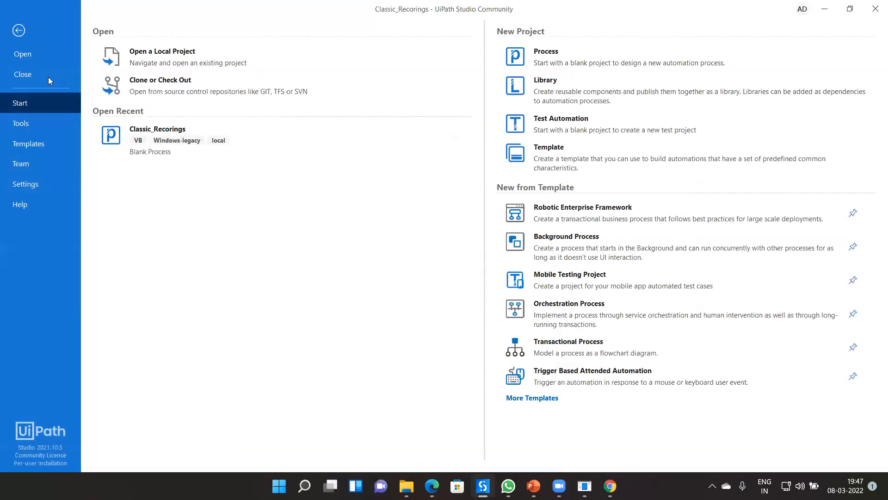
pyautogui.click(24, 183)
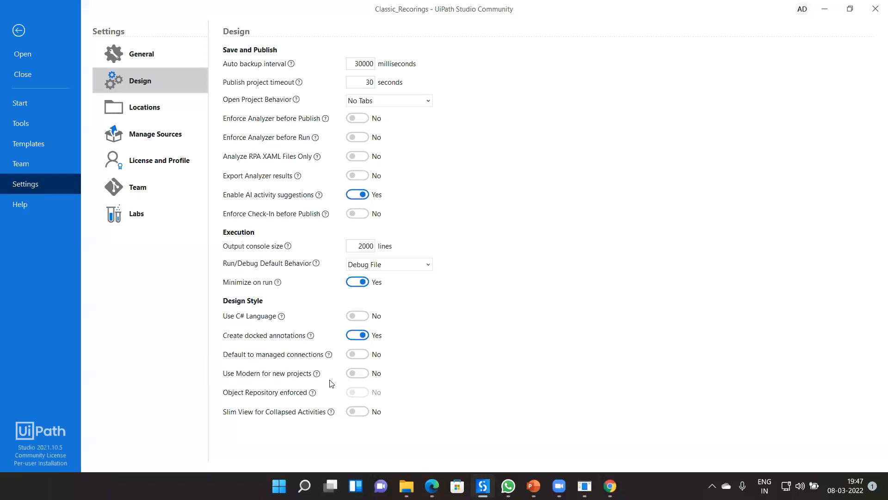
pyautogui.click(364, 376)
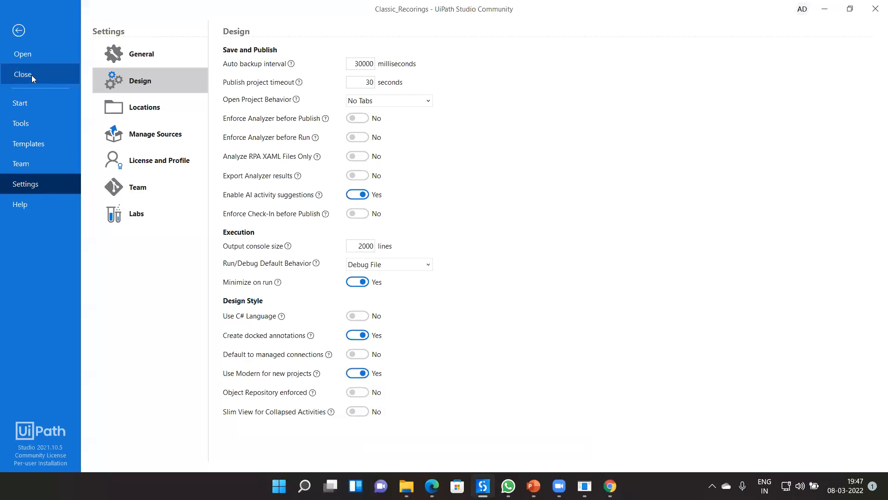
pyautogui.click(43, 105)
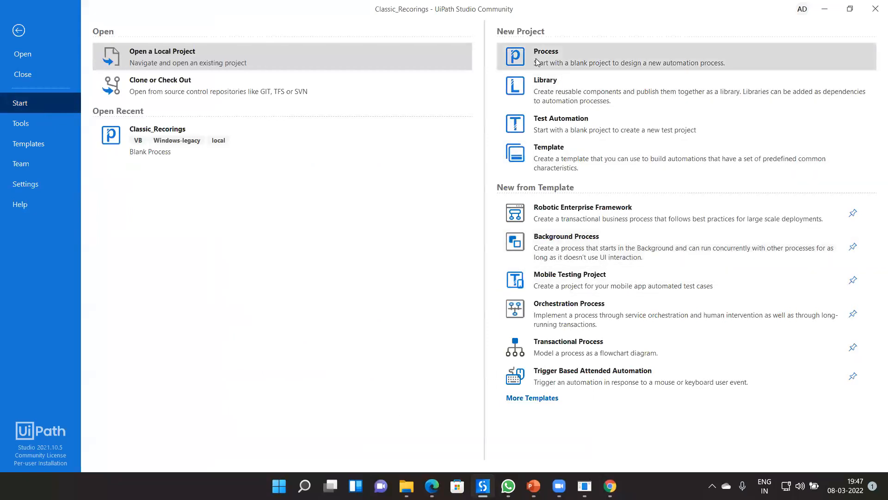
# Step: Create a blank process project named Modern_Recordings, then bring Chrome forward
pyautogui.click(554, 57)
pyautogui.press('BackSpace')
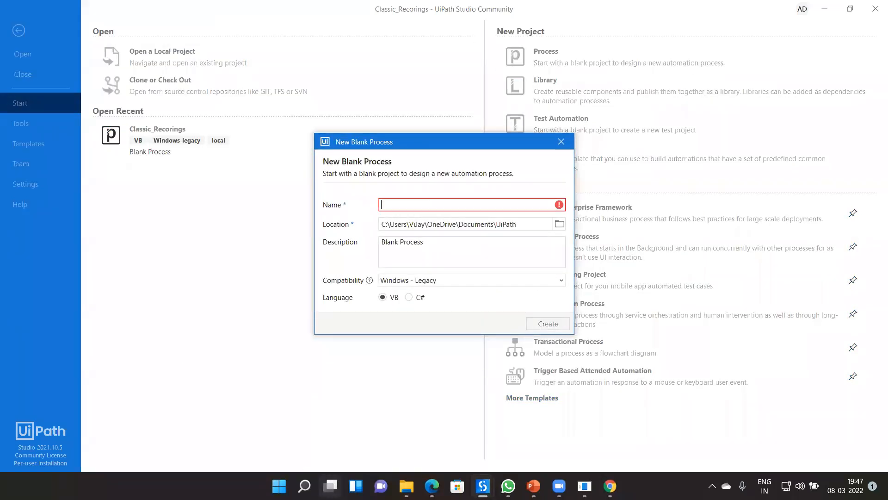
pyautogui.write('Modern')
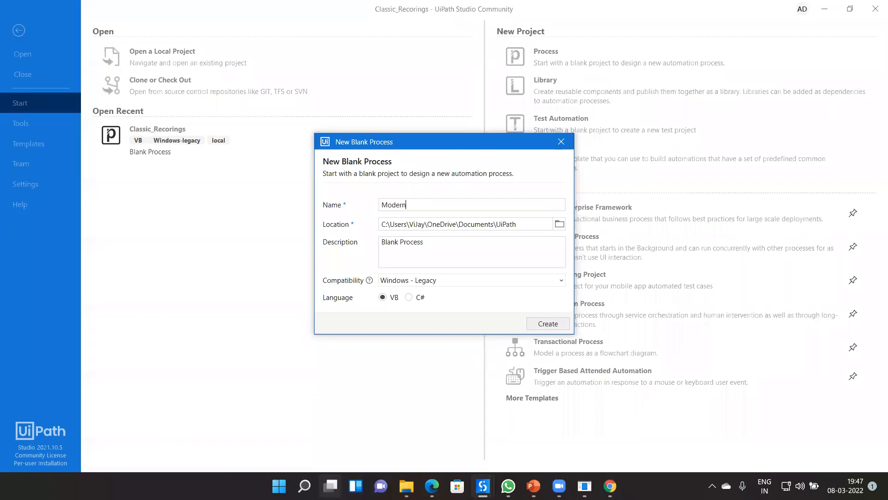
pyautogui.write('_Recordings')
pyautogui.press('Return')
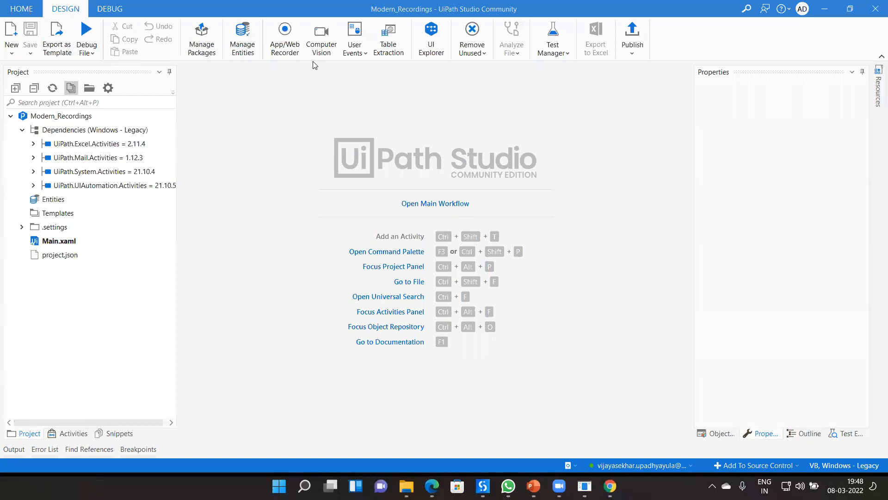
pyautogui.click(288, 53)
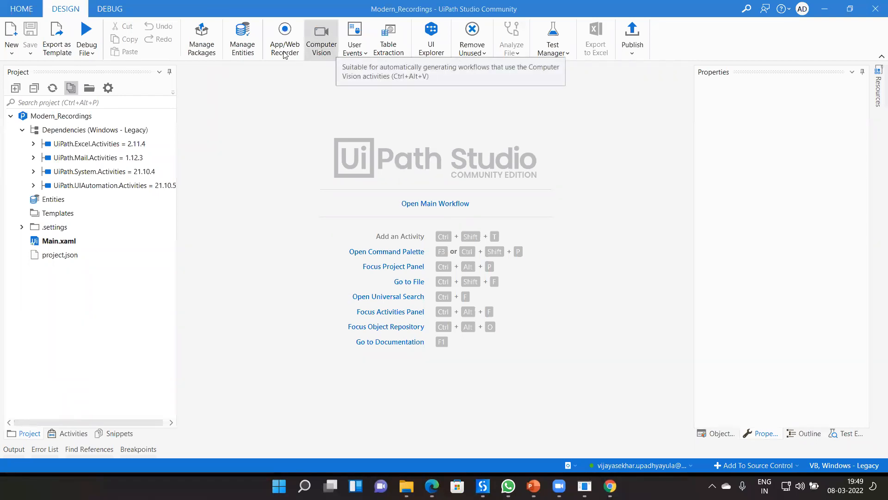
pyautogui.click(611, 486)
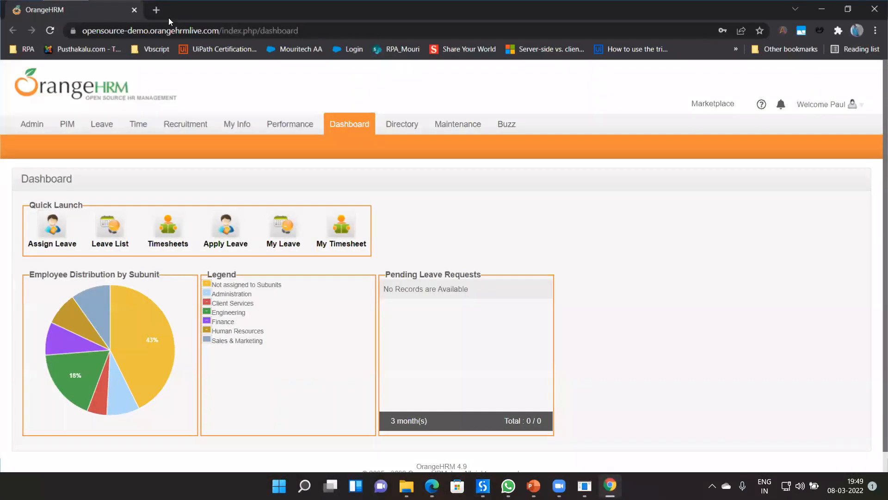
# Step: Go to cloud.uipath.com in a new tab, choose the organisation, and open Admin > Licenses
pyautogui.click(156, 10)
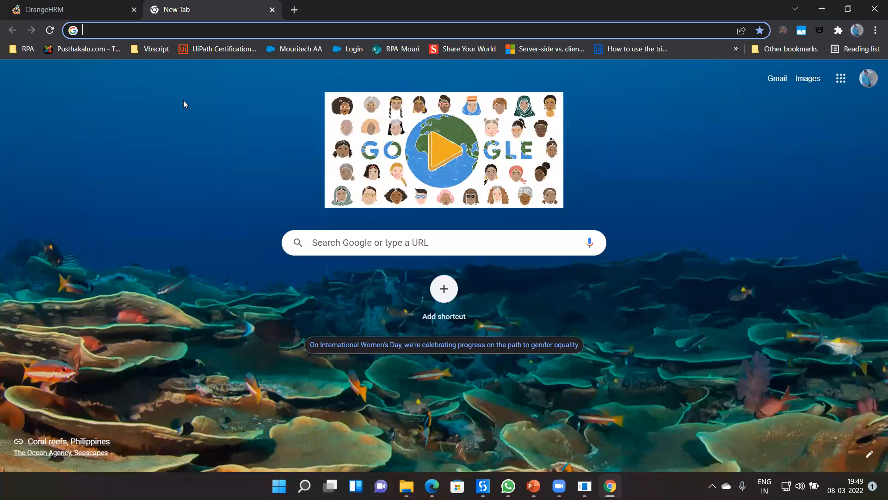
pyautogui.write('clo')
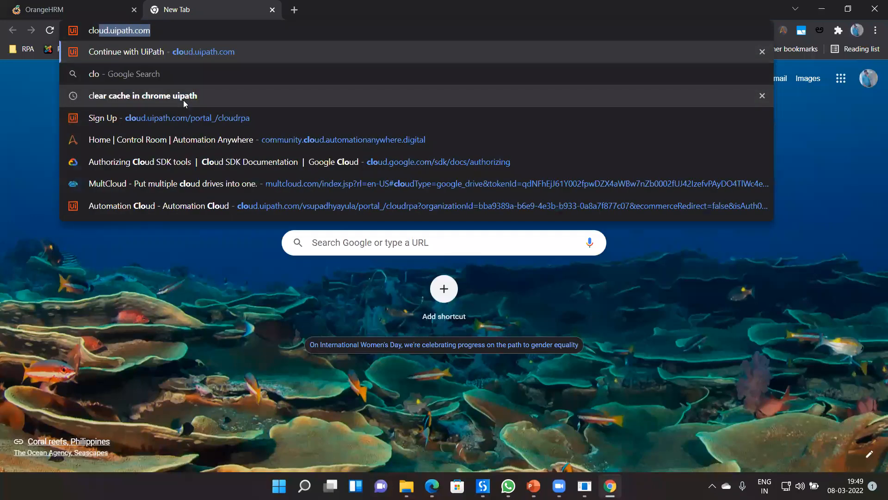
pyautogui.write('ud')
pyautogui.press('Return')
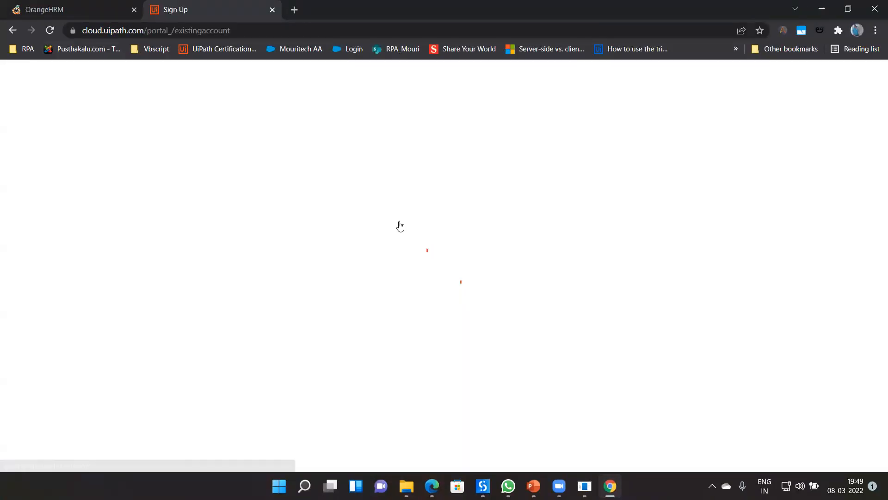
pyautogui.click(440, 216)
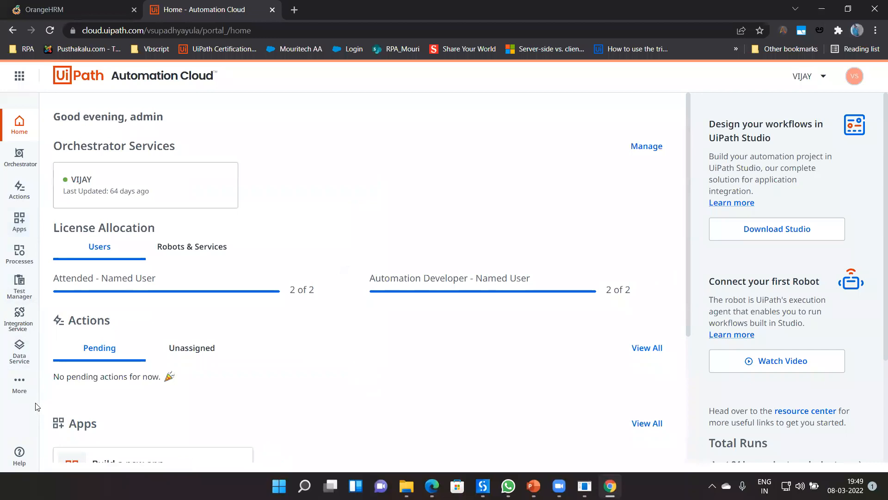
pyautogui.click(19, 384)
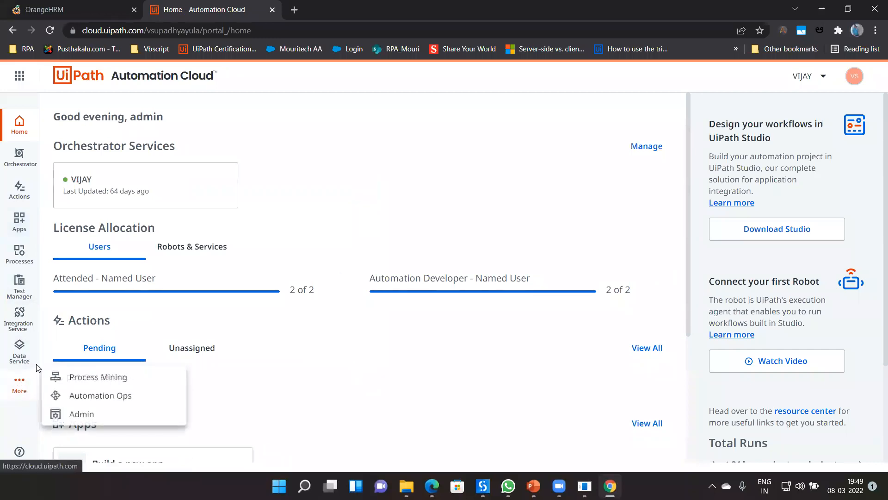
pyautogui.click(87, 420)
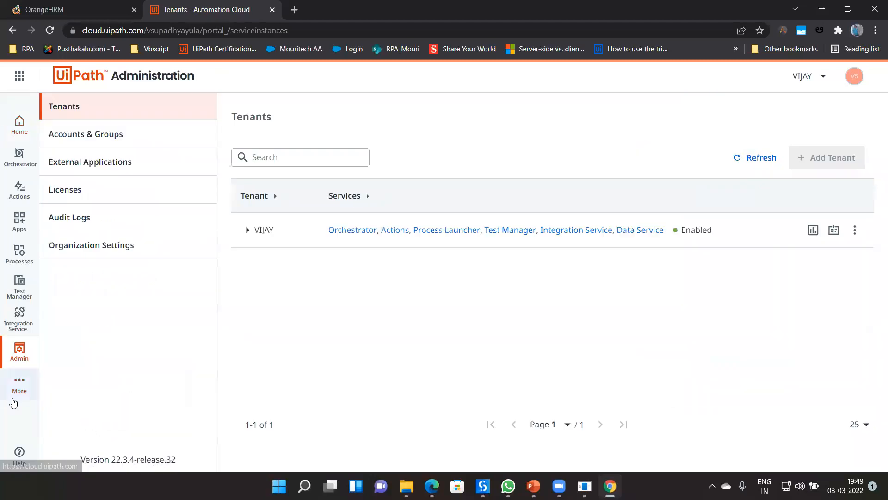
pyautogui.click(19, 393)
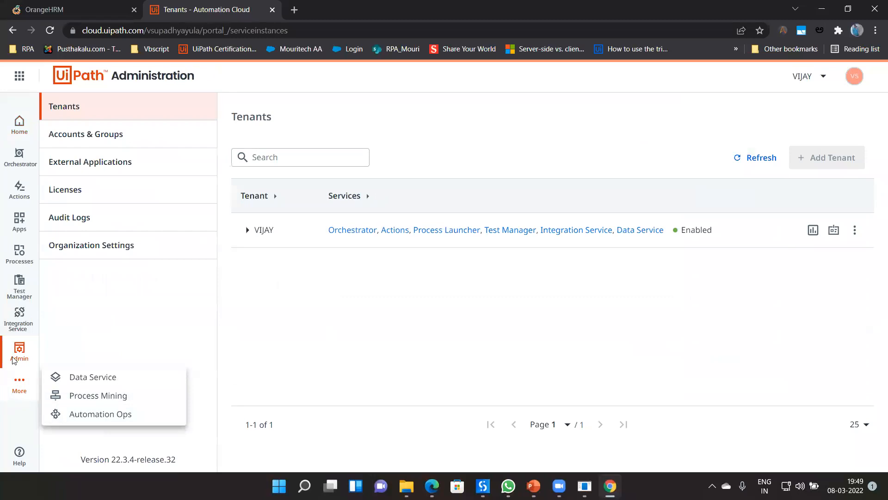
pyautogui.click(104, 290)
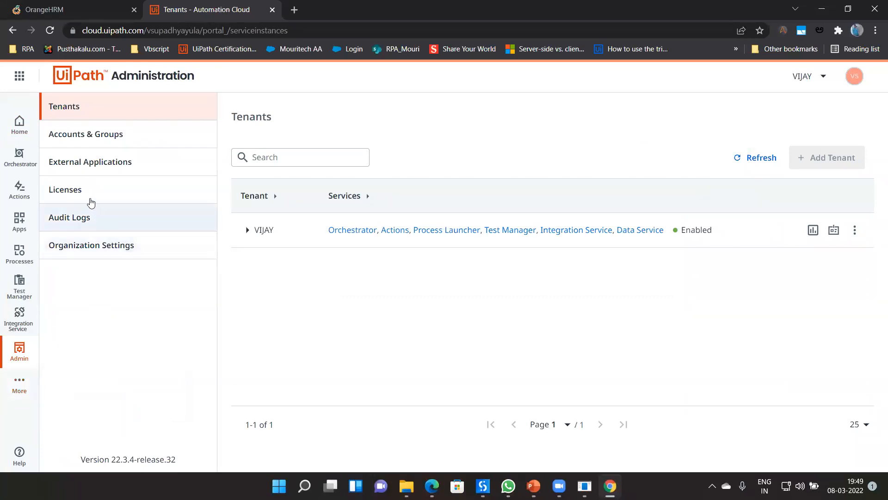
pyautogui.click(89, 192)
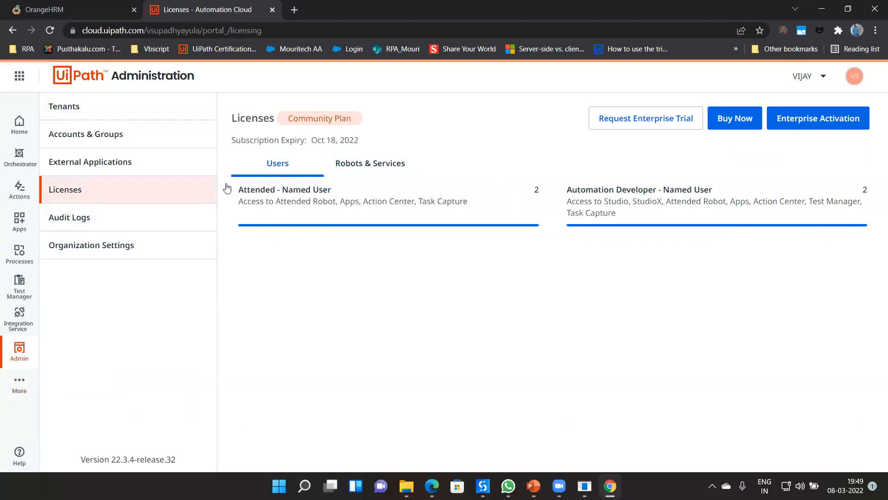
# Step: Copy the Computer Vision API key from Robots & Services licences and switch back to Studio
pyautogui.click(370, 175)
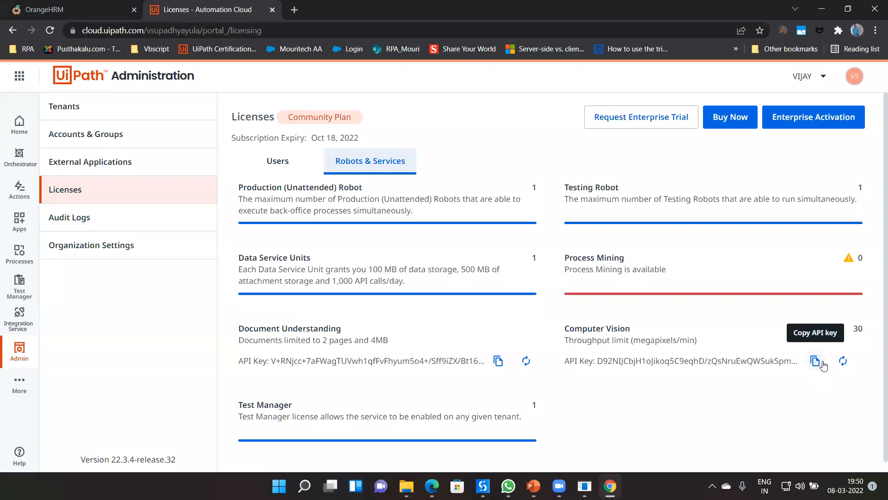
pyautogui.moveTo(564, 324); pyautogui.dragTo(843, 370)
pyautogui.click(698, 391)
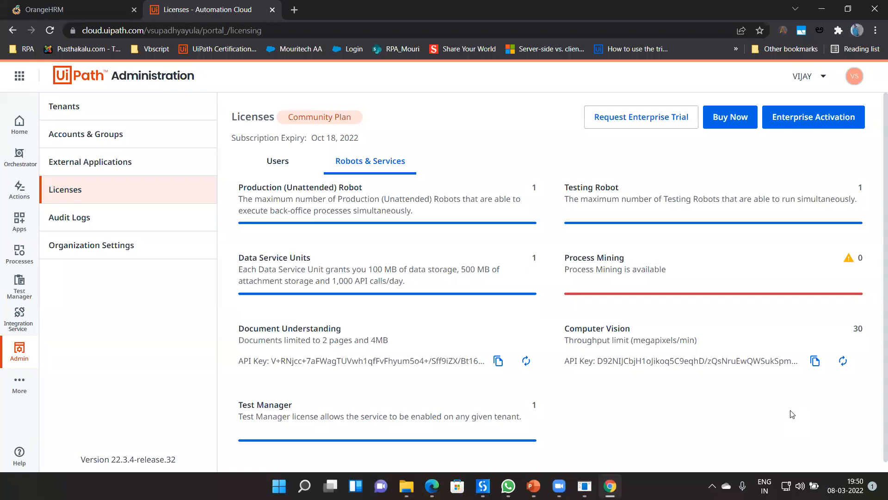
pyautogui.click(814, 360)
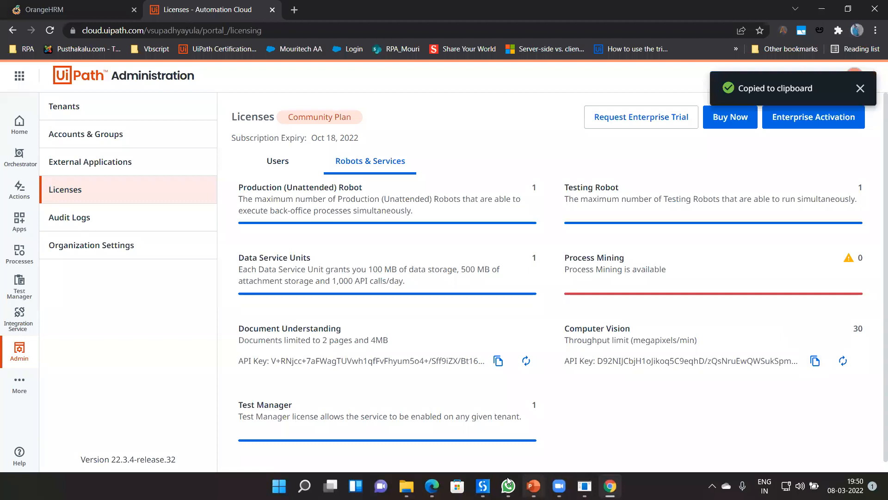
pyautogui.click(483, 485)
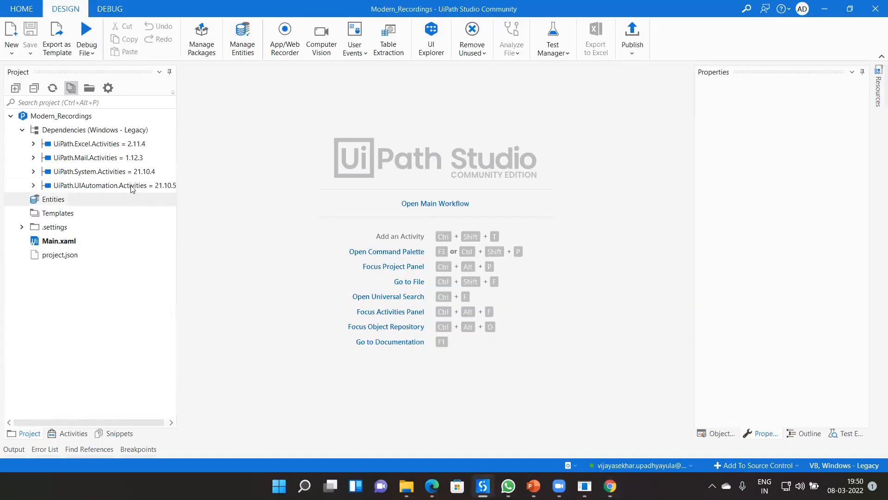
# Step: Paste the copied key as the Computer Vision ApiKey run value in Project Settings and save
pyautogui.click(107, 88)
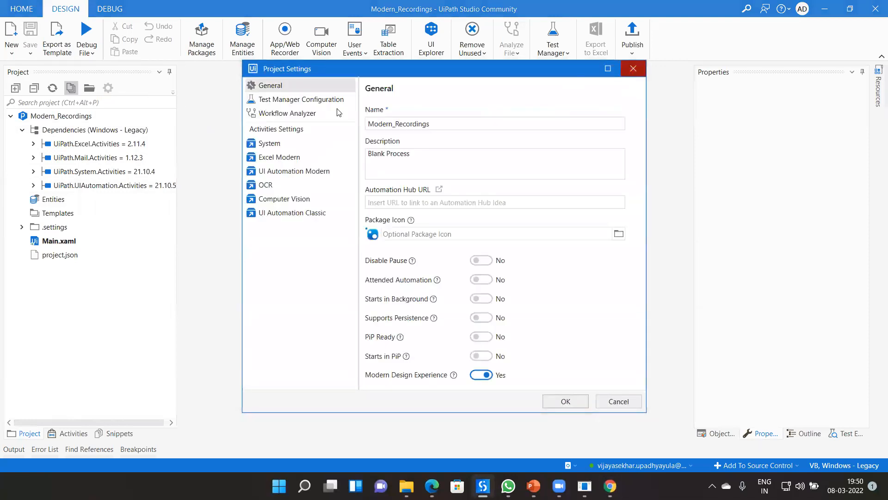
pyautogui.press('Escape')
pyautogui.click(106, 89)
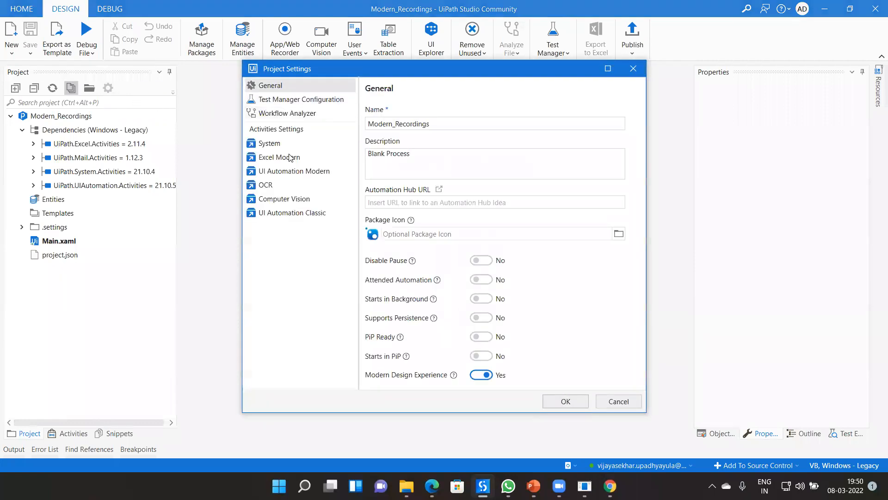
pyautogui.click(289, 200)
pyautogui.scroll(-5, 456, 305)
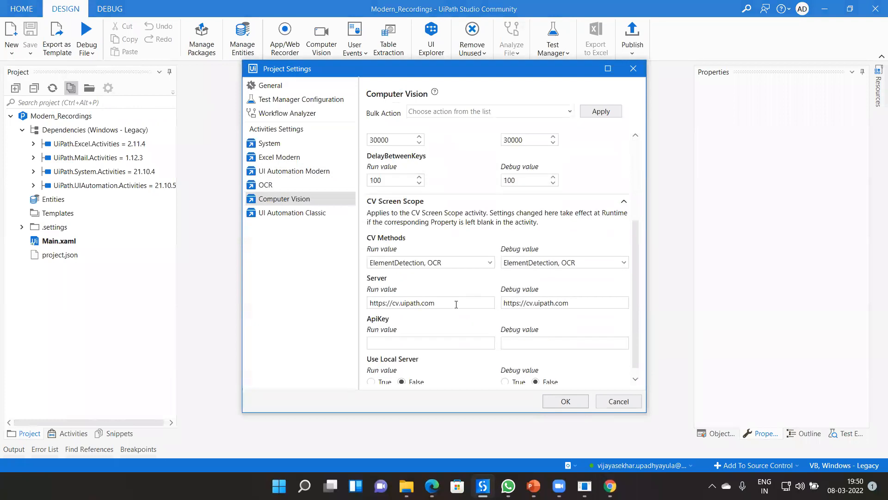
pyautogui.scroll(-1, 456, 304)
pyautogui.click(439, 334)
pyautogui.hotkey('ctrl', 'v')
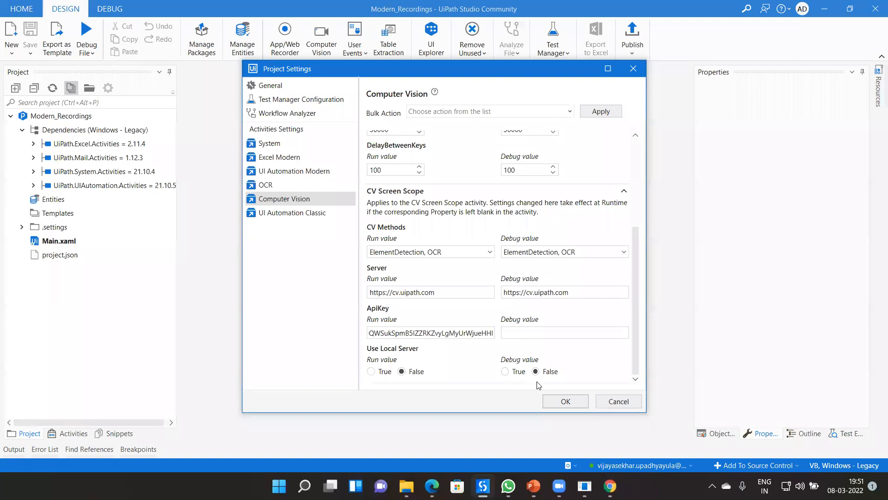
pyautogui.click(568, 406)
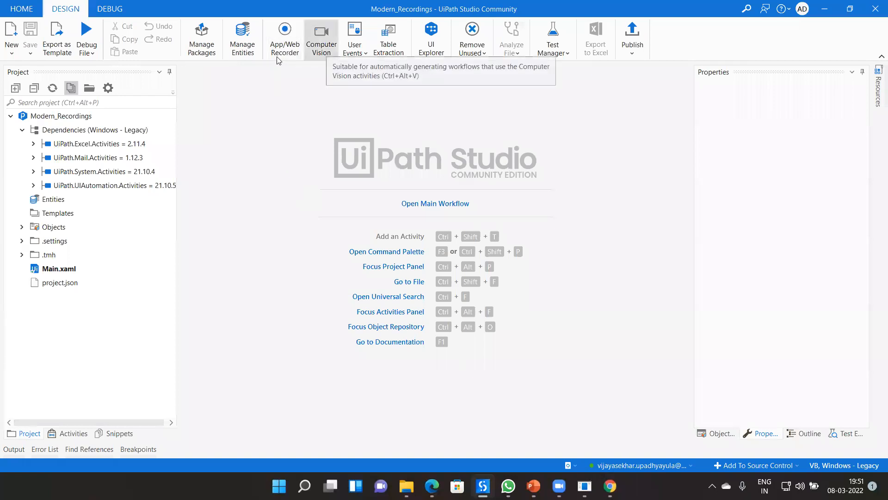
# Step: Move the UIDemo window to the right and launch the Computer Vision Recorder
pyautogui.click(585, 486)
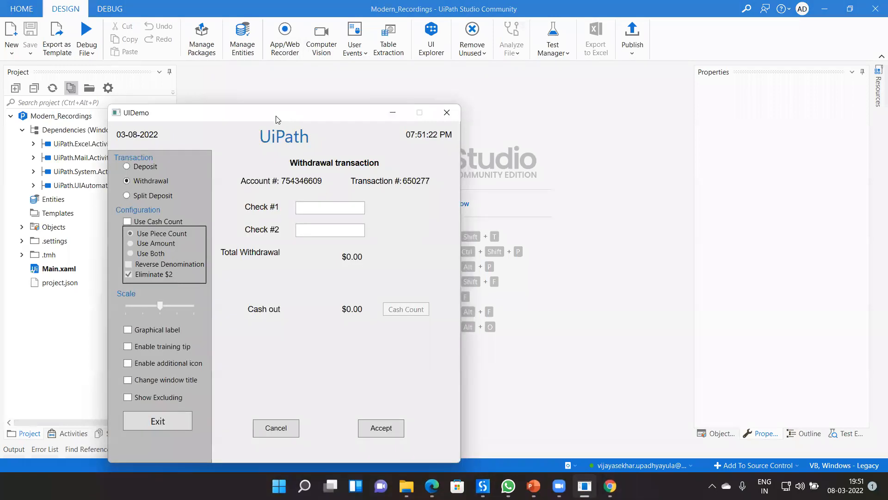
pyautogui.moveTo(278, 119); pyautogui.dragTo(633, 93)
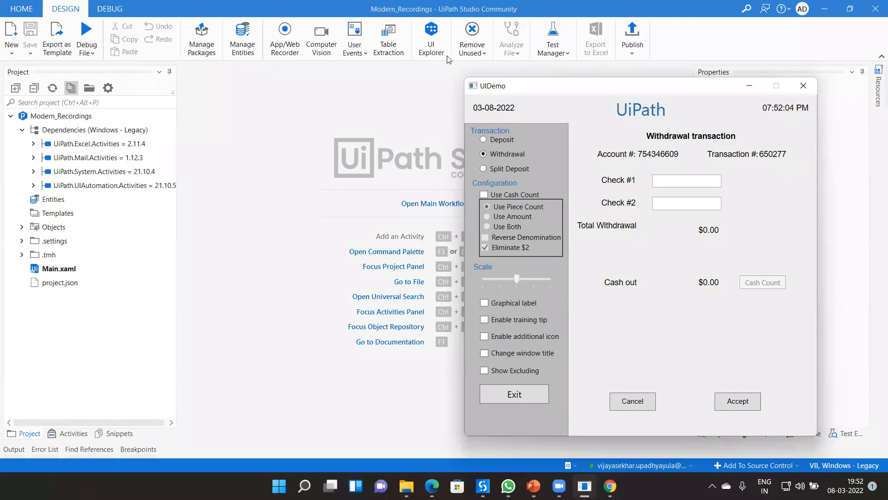
pyautogui.click(321, 42)
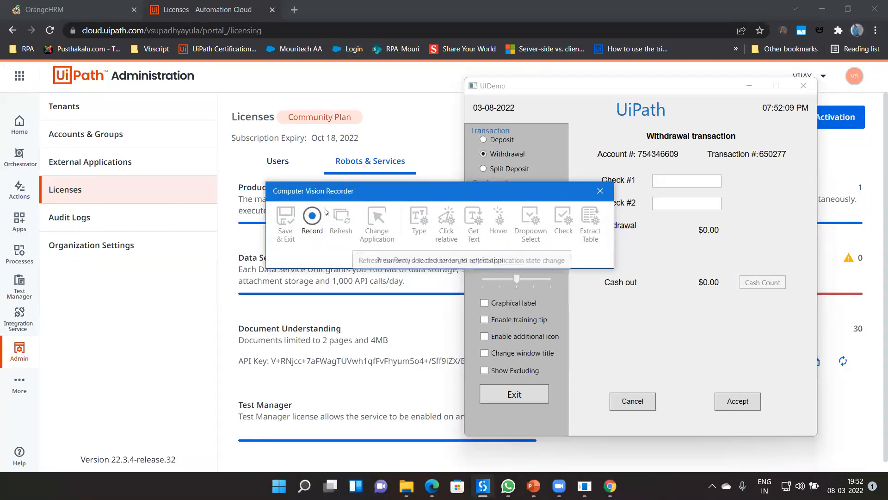
# Step: Rearrange the recorder and UIDemo windows, then select UIDemo as the recording's target application
pyautogui.moveTo(340, 193); pyautogui.dragTo(169, 145)
pyautogui.click(138, 185)
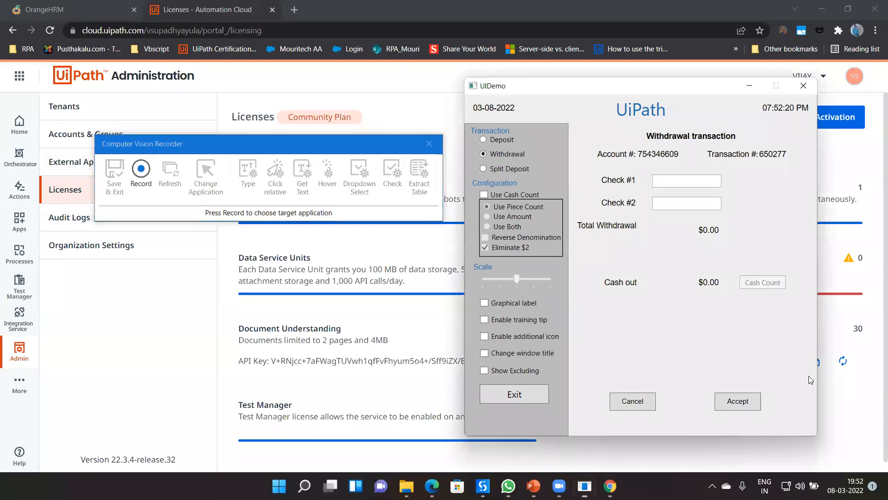
pyautogui.moveTo(567, 89); pyautogui.dragTo(396, 71)
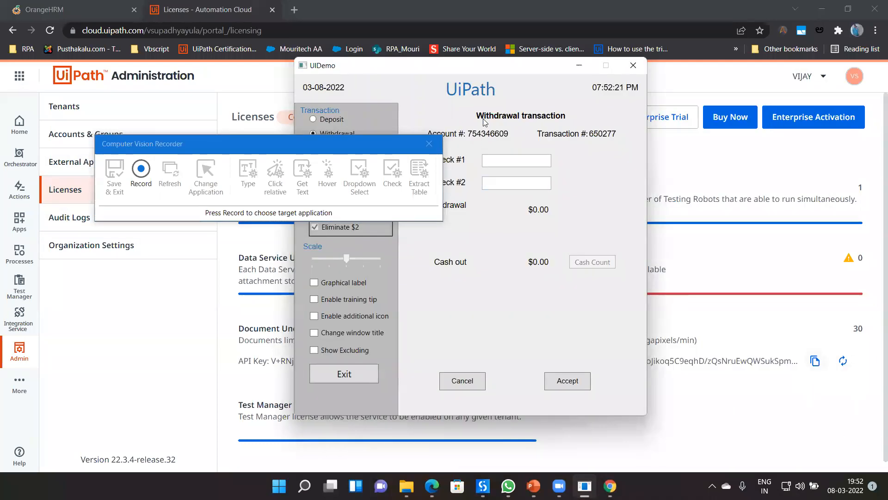
pyautogui.moveTo(485, 74); pyautogui.dragTo(707, 96)
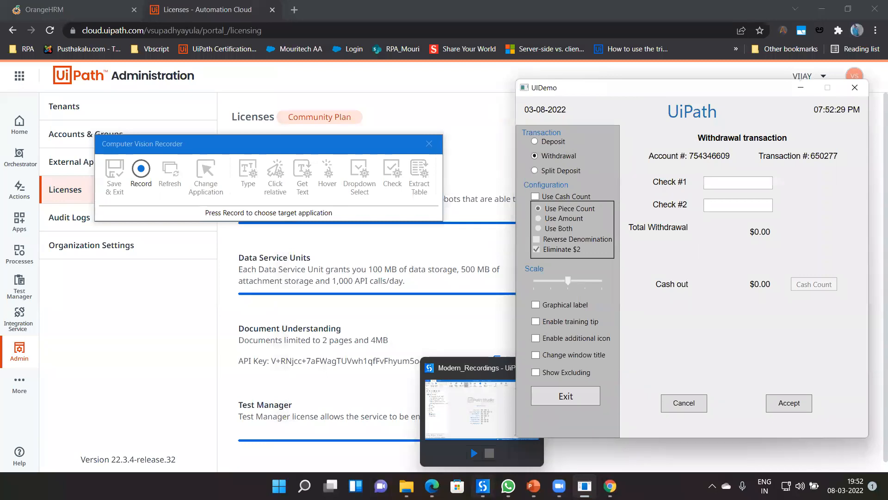
pyautogui.click(482, 486)
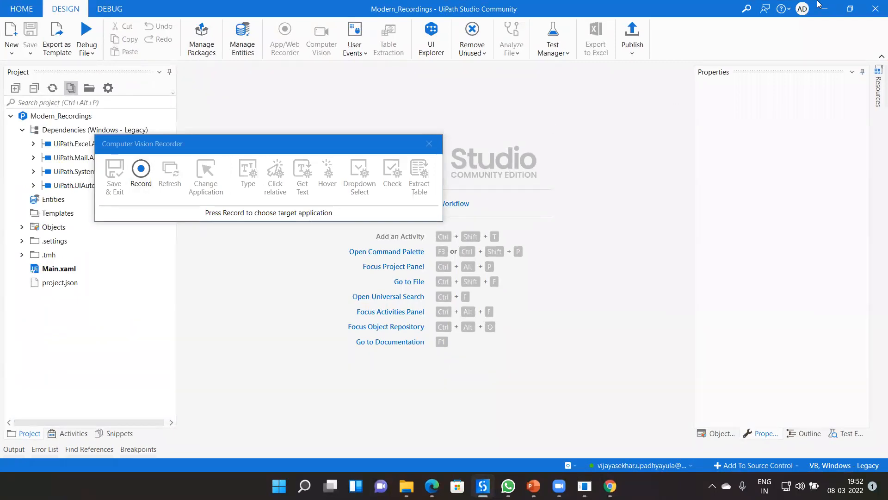
pyautogui.click(142, 184)
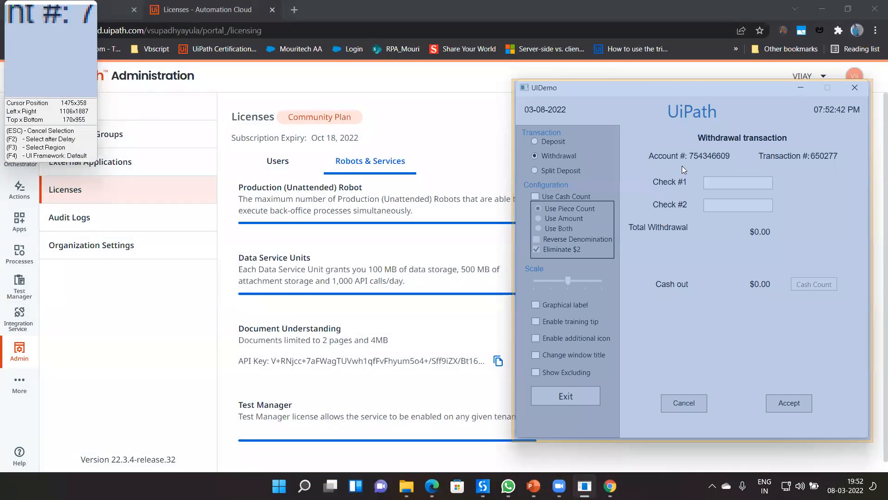
pyautogui.click(682, 166)
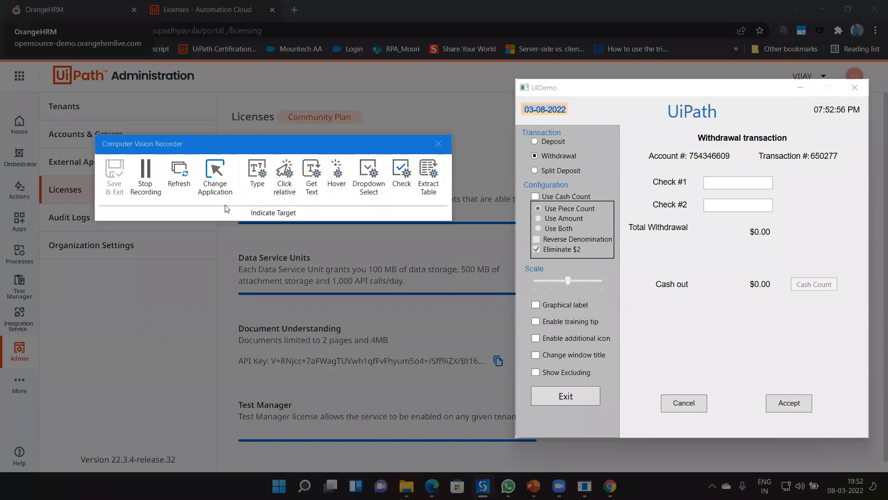
# Step: Record a click on UIDemo's Deposit radio, anchored to the Transaction label
pyautogui.click(553, 142)
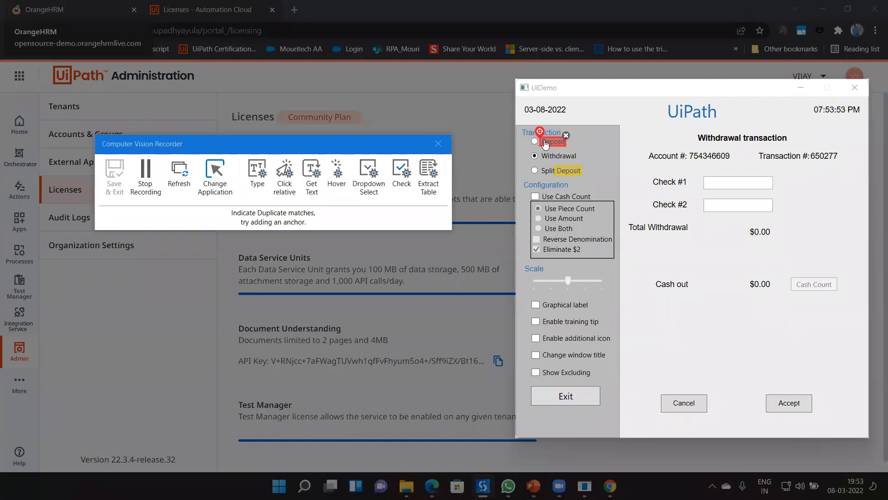
pyautogui.click(536, 133)
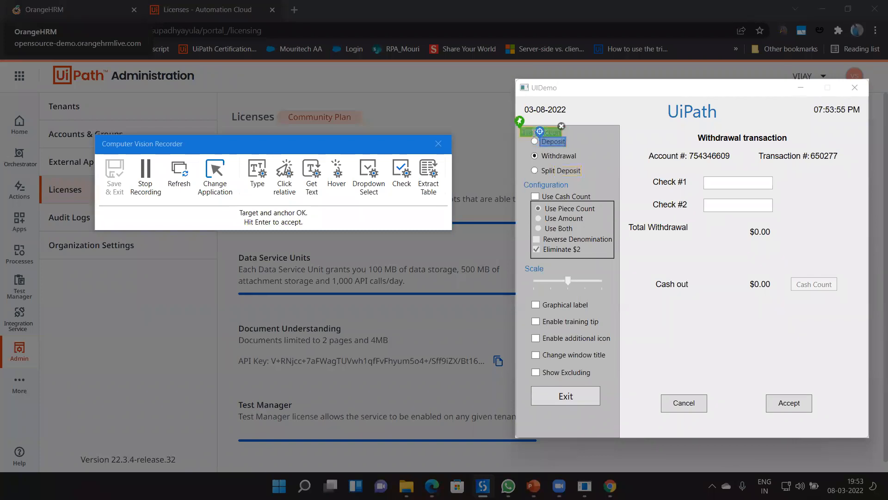
pyautogui.press('Return')
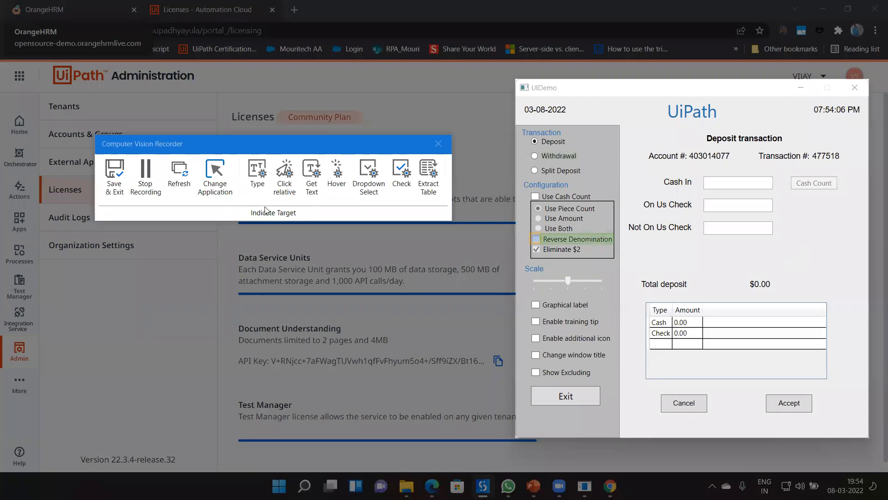
# Step: Refresh the capture, record typing 123456 into Cash In, and record clicking Accept
pyautogui.click(177, 179)
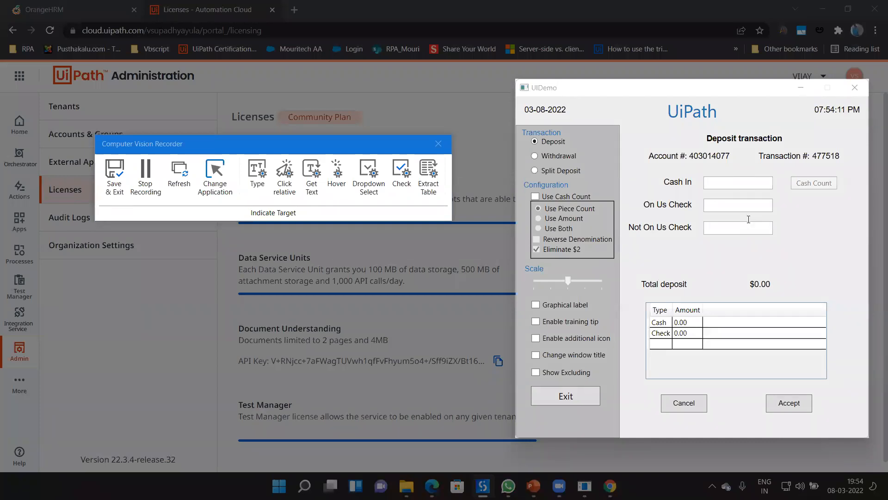
pyautogui.click(738, 183)
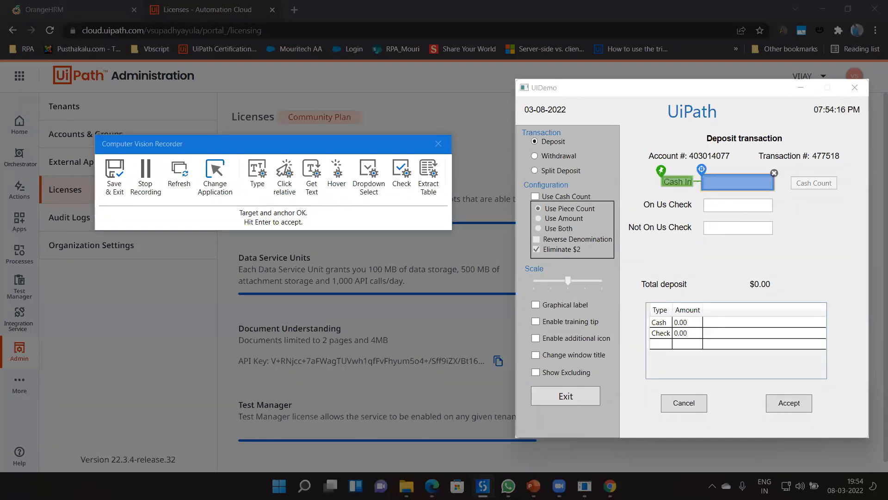
pyautogui.press('Return')
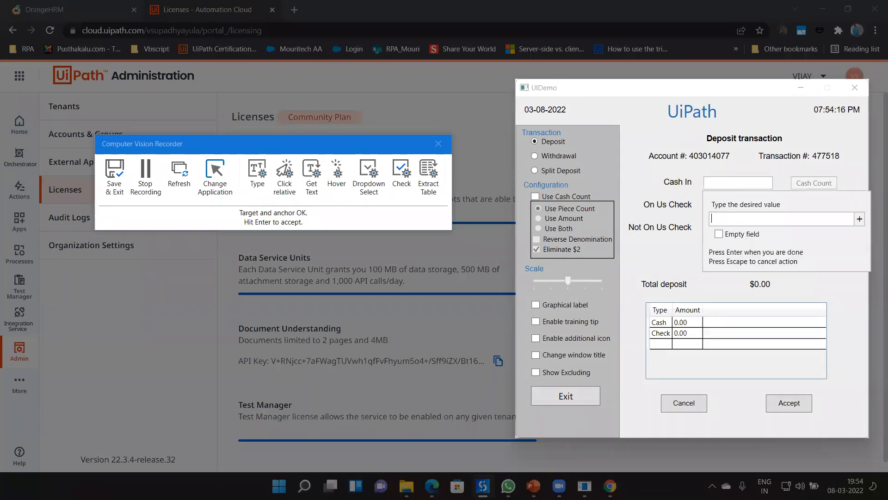
pyautogui.write('123456')
pyautogui.click(718, 234)
pyautogui.press('Return')
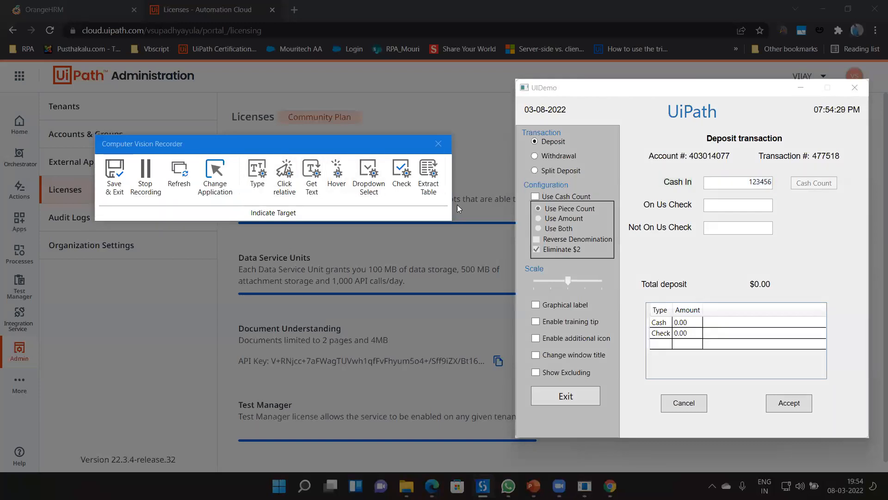
pyautogui.click(788, 409)
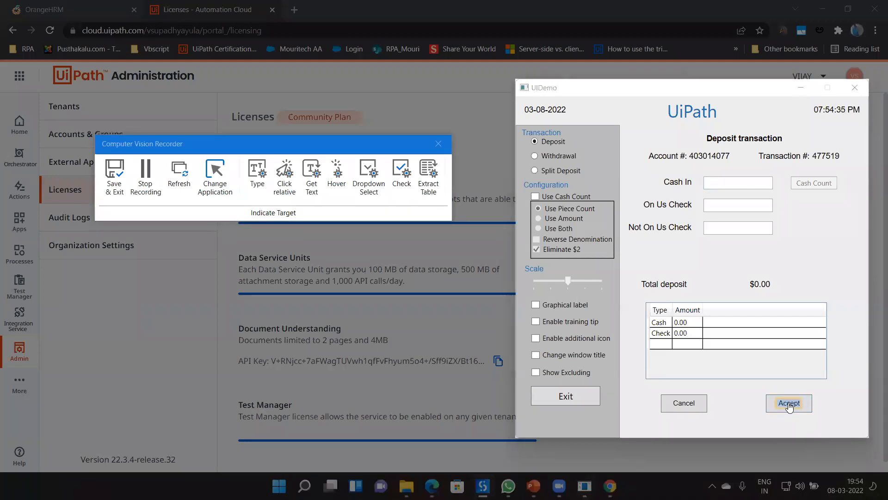
# Step: Save the recording into a new Sequence and inspect the Computer Vision scope's options
pyautogui.click(118, 184)
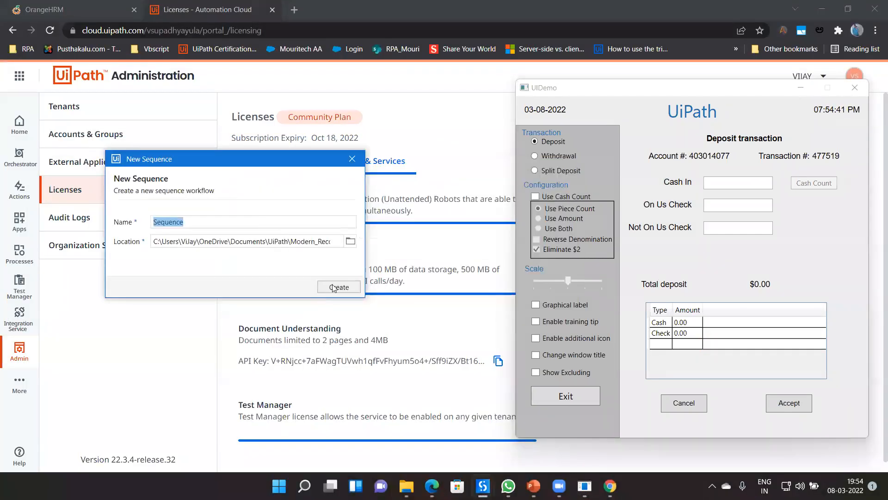
pyautogui.click(334, 287)
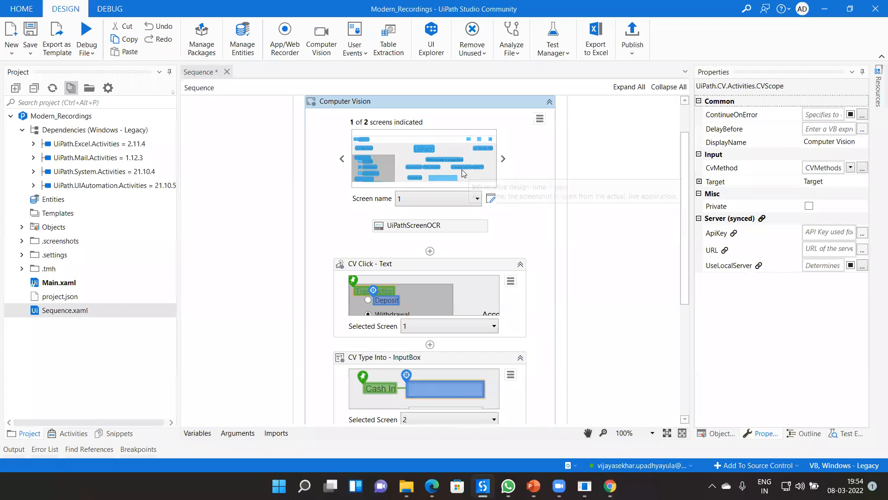
pyautogui.rightClick(462, 169)
pyautogui.click(412, 156)
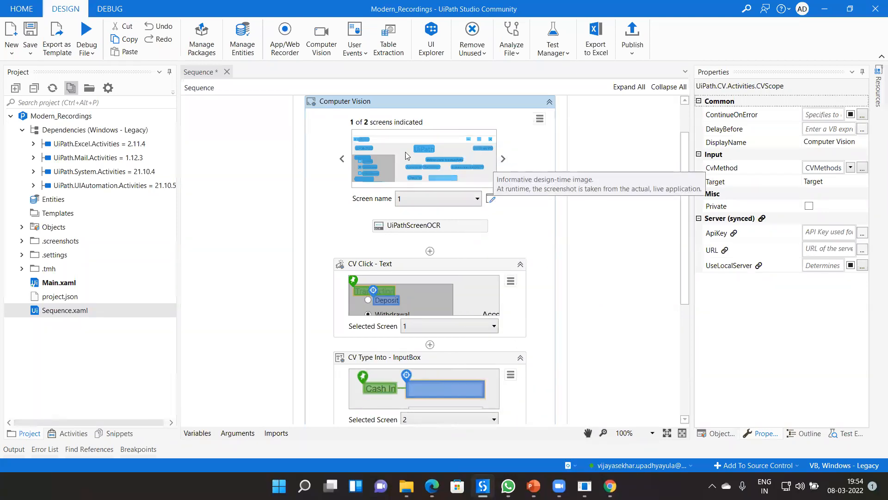
pyautogui.rightClick(439, 160)
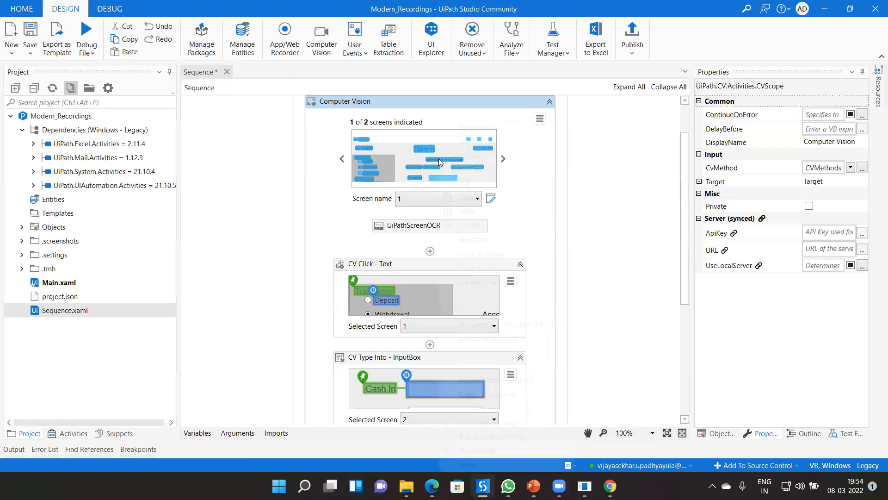
# Step: View the informative screenshots of both captured UIDemo screens
pyautogui.click(654, 129)
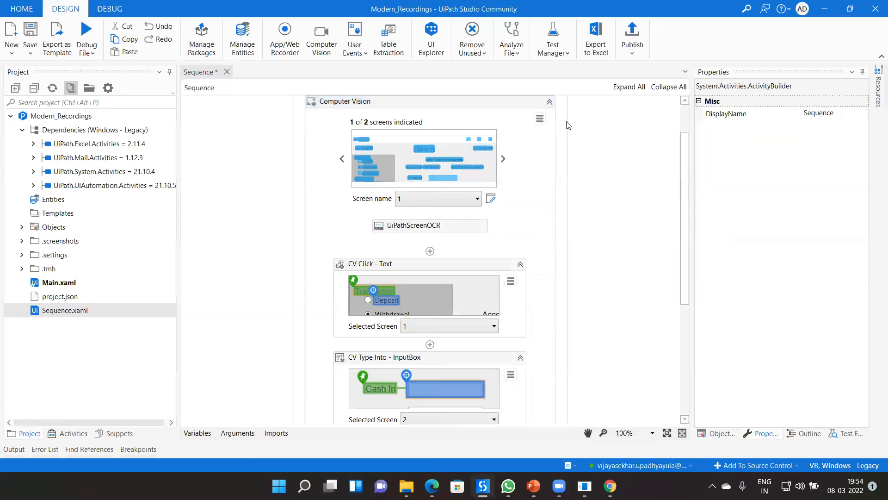
pyautogui.click(540, 120)
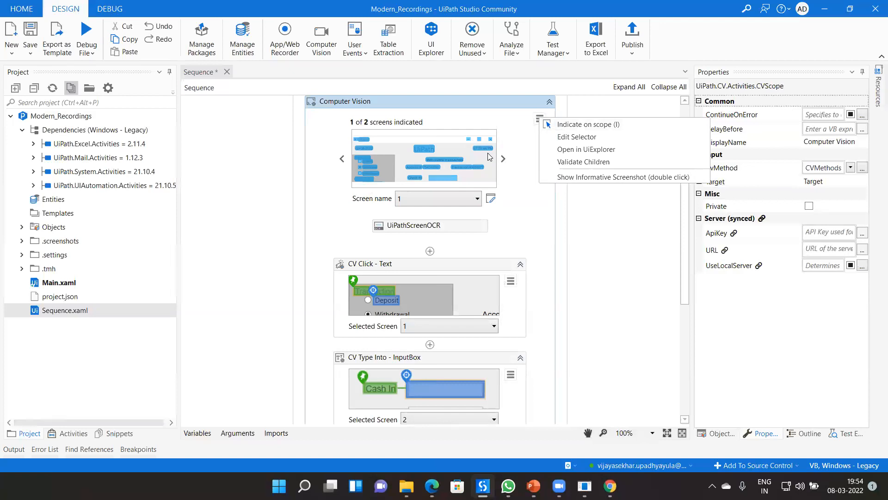
pyautogui.click(623, 177)
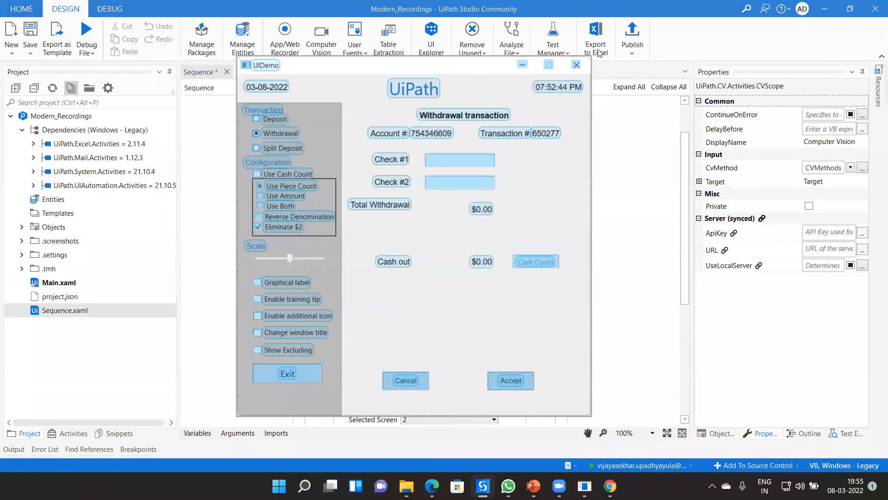
pyautogui.click(576, 66)
pyautogui.click(539, 118)
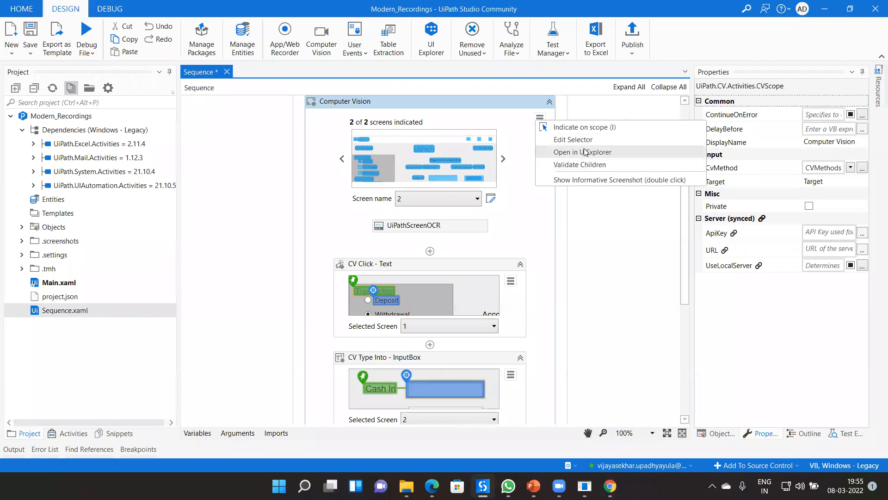
pyautogui.click(609, 179)
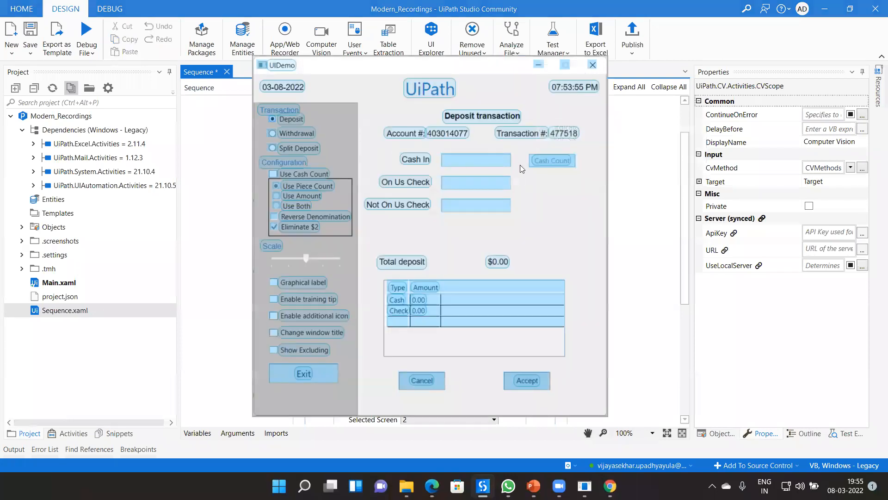
pyautogui.click(592, 65)
# Step: Switch the UIDemo form back to Withdrawal and return to the workflow designer
pyautogui.click(584, 486)
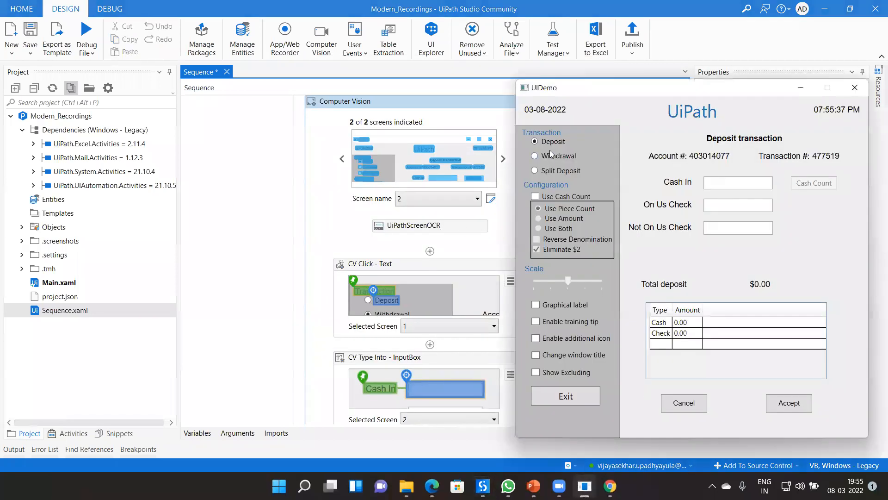
pyautogui.click(535, 157)
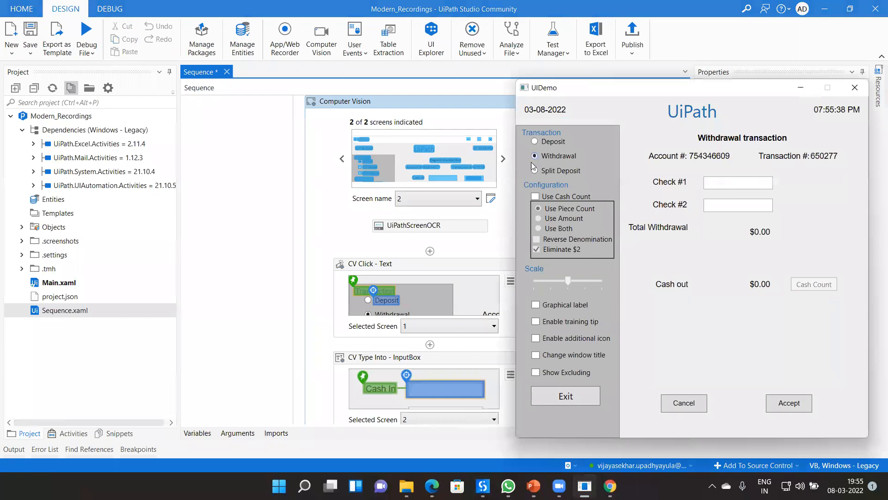
pyautogui.click(342, 213)
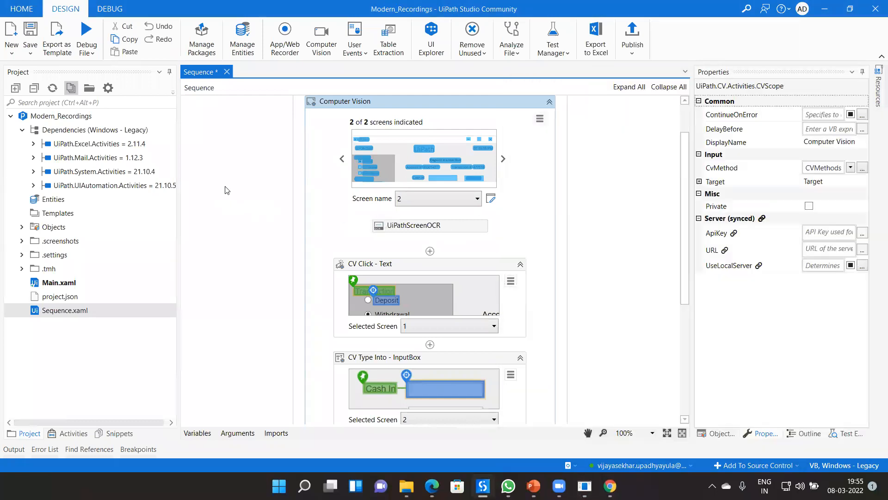
# Step: Run Sequence.xaml with Run File, let the robot complete the deposit, and close UIDemo
pyautogui.click(87, 53)
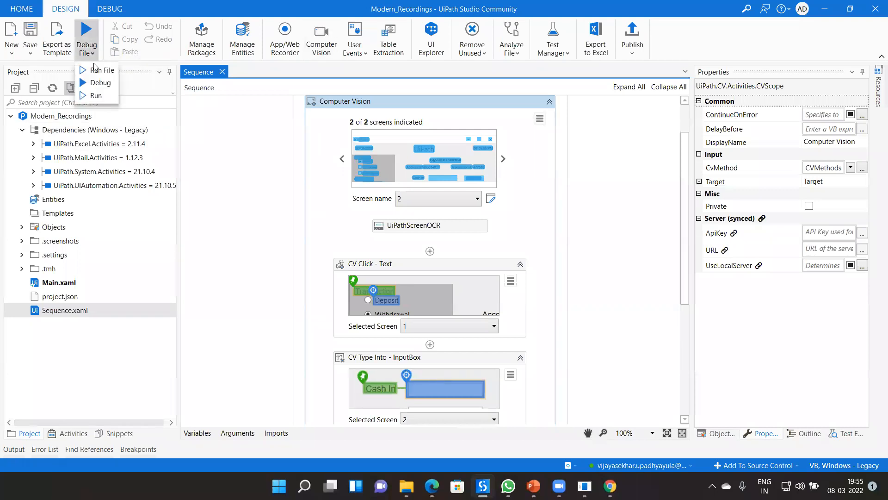
pyautogui.click(95, 70)
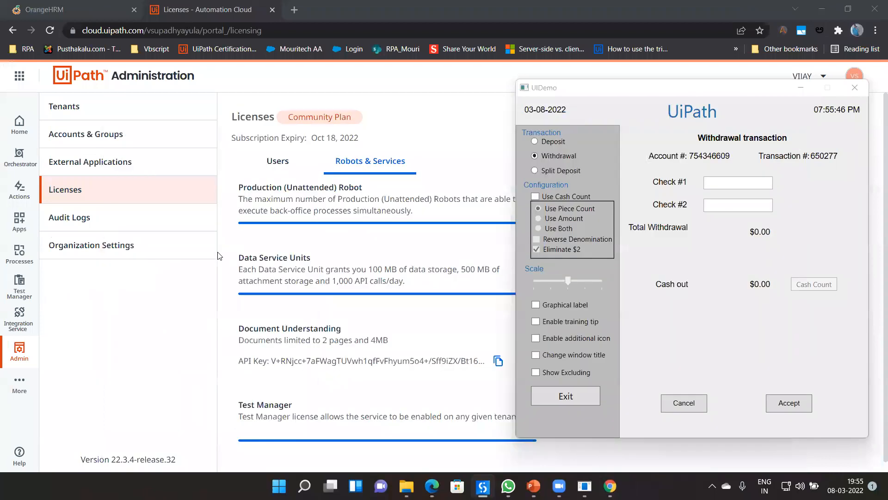
pyautogui.click(553, 142)
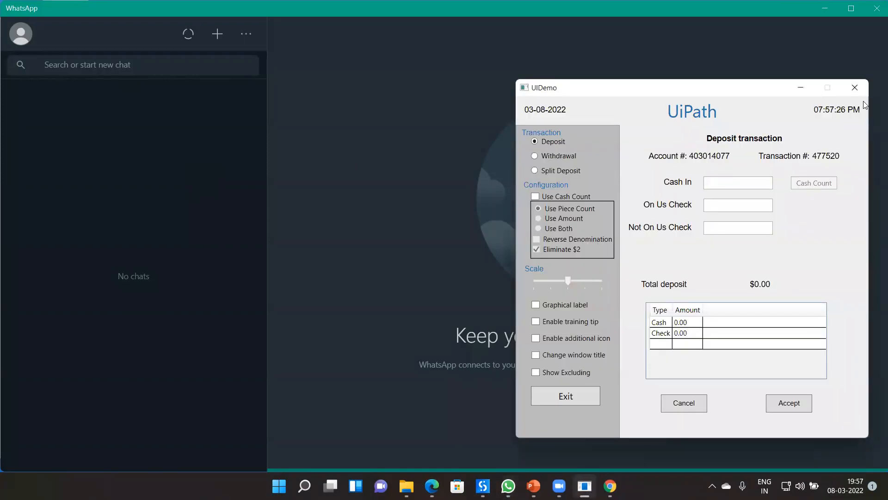
pyautogui.click(860, 91)
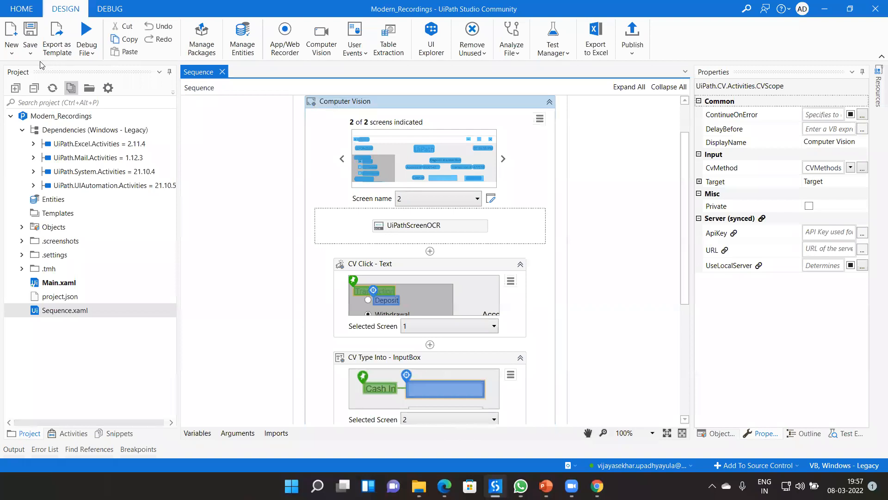
# Step: Create a new sequence named 'Whatsapp' in place of the default Sequence1
pyautogui.click(11, 47)
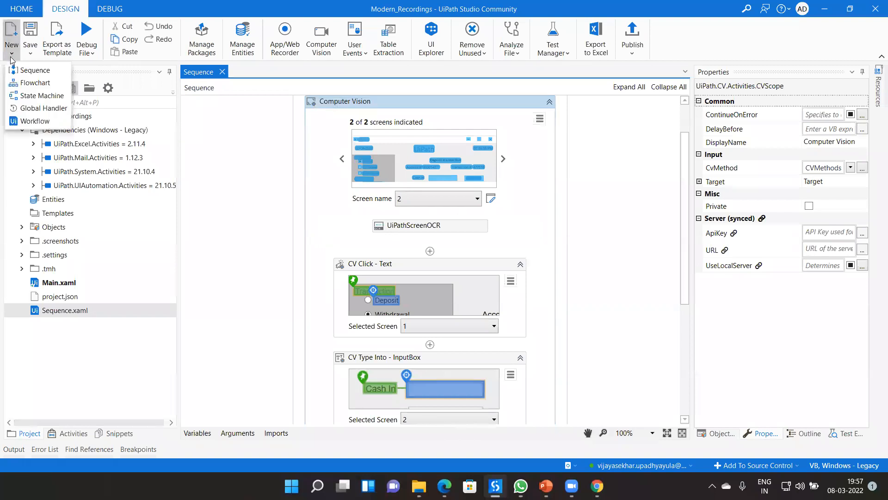
pyautogui.click(32, 70)
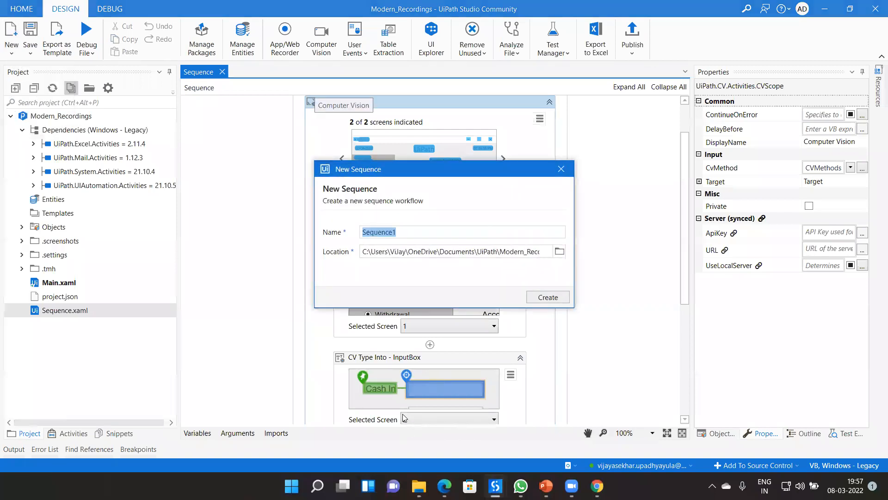
pyautogui.press('BackSpace')
pyautogui.write('Whatsapp')
pyautogui.press('Return')
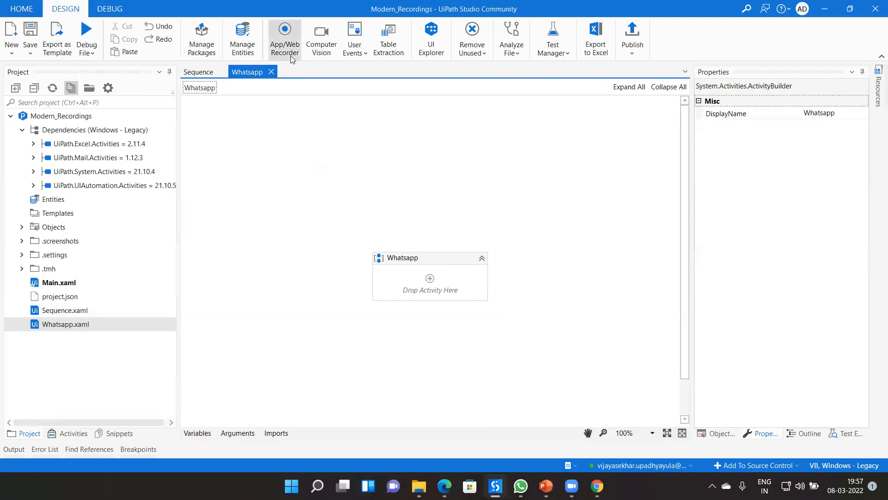
# Step: Launch the App/Web Recorder and maximize the WhatsApp window
pyautogui.click(291, 55)
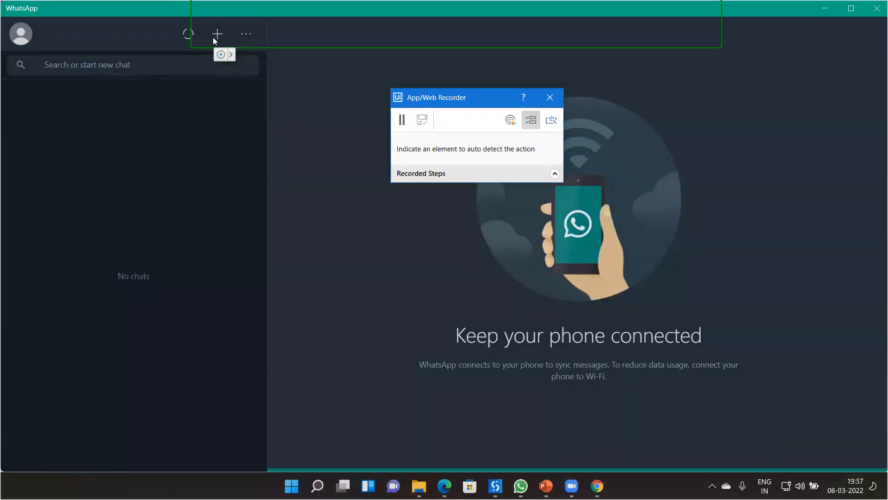
pyautogui.click(402, 120)
pyautogui.click(858, 14)
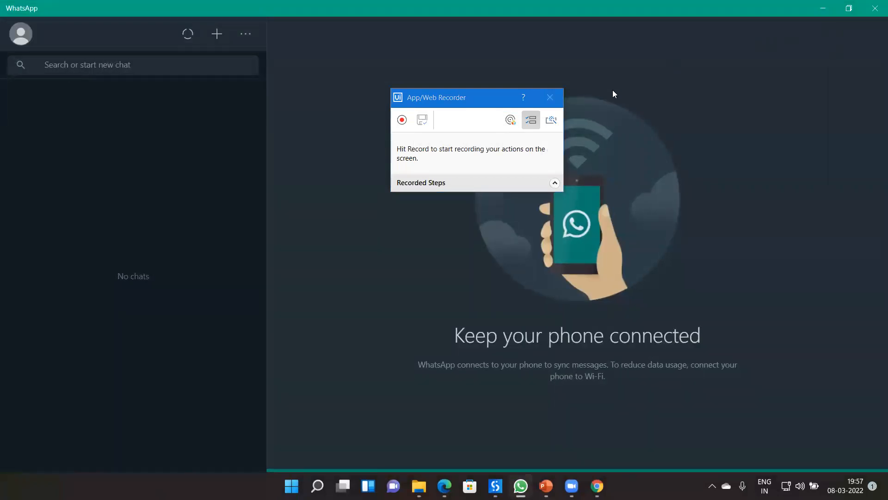
pyautogui.click(402, 120)
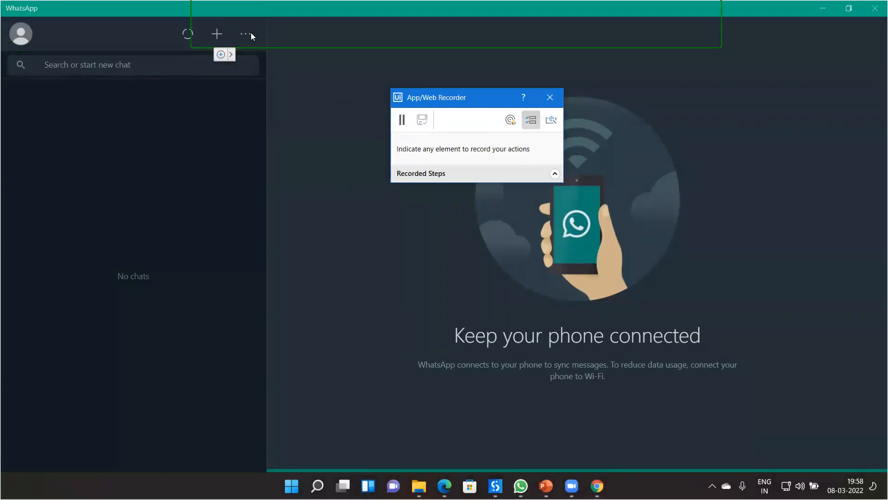
pyautogui.click(207, 33)
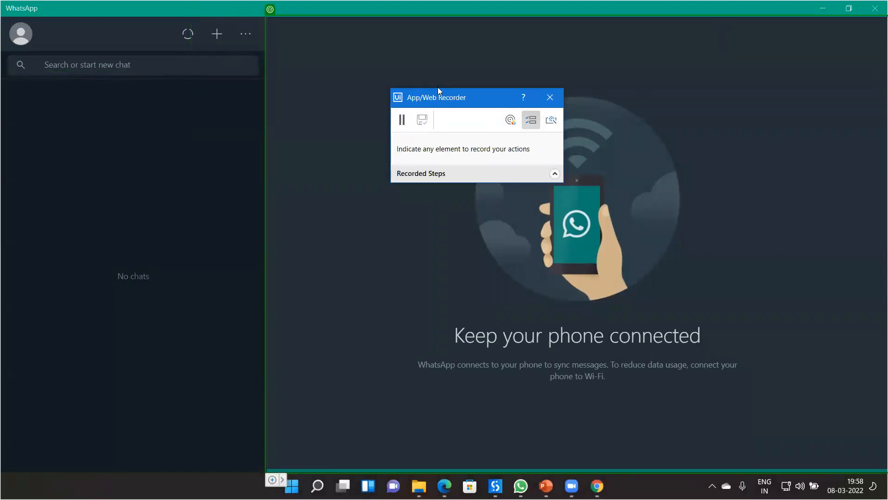
pyautogui.click(401, 121)
pyautogui.click(564, 57)
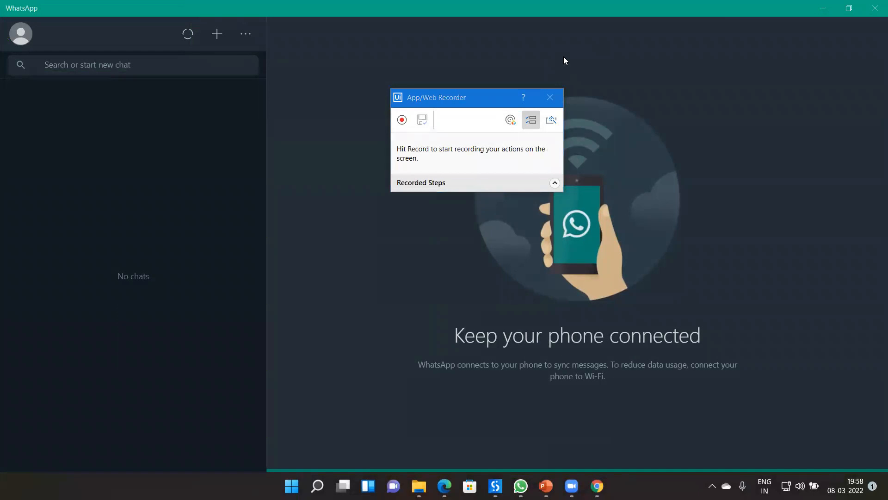
pyautogui.click(402, 121)
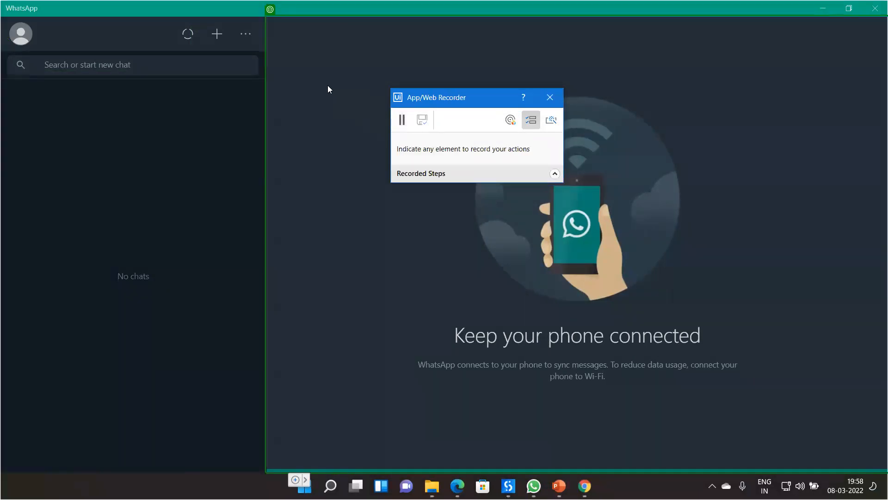
# Step: Record a trial click on the New chat button, then pause and delete that step
pyautogui.click(225, 38)
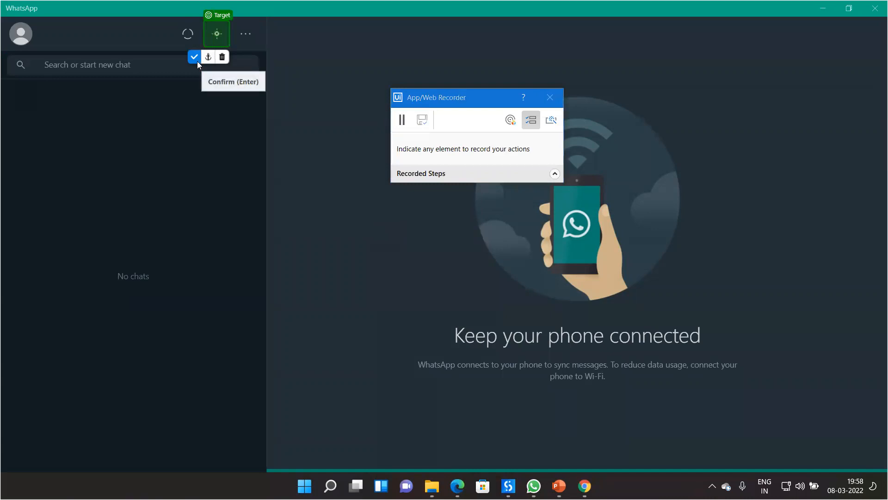
pyautogui.click(197, 61)
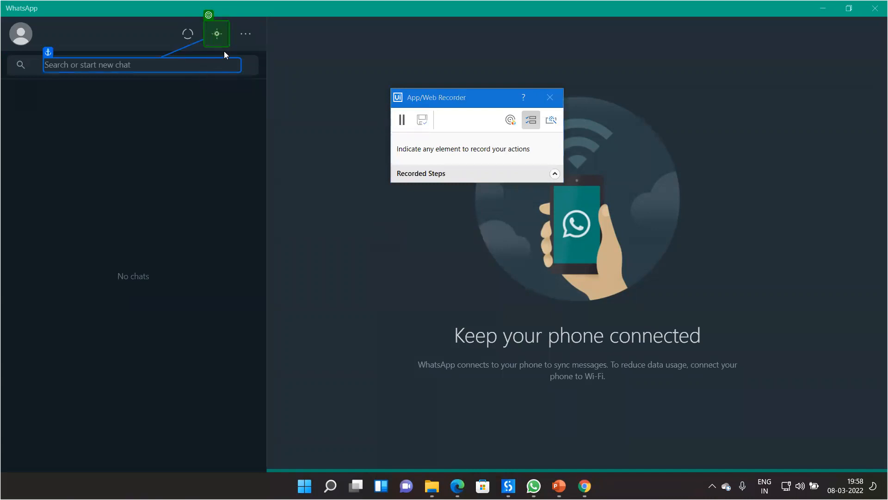
pyautogui.moveTo(225, 36)
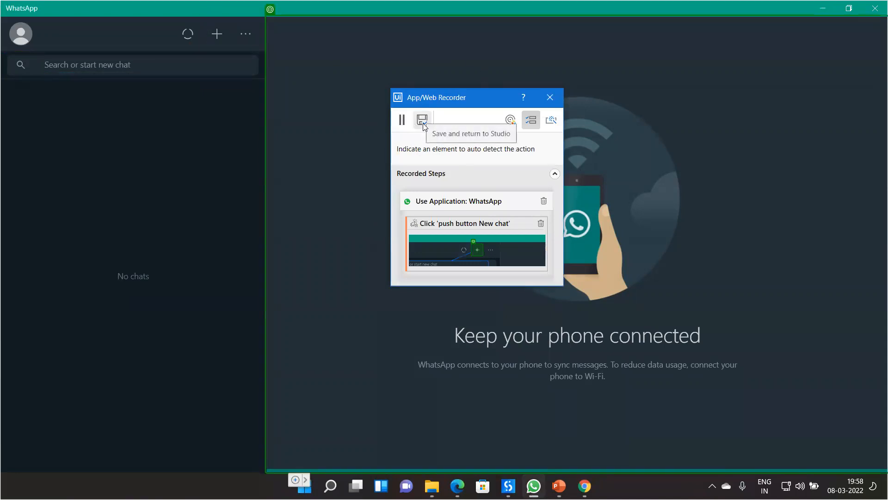
pyautogui.click(402, 120)
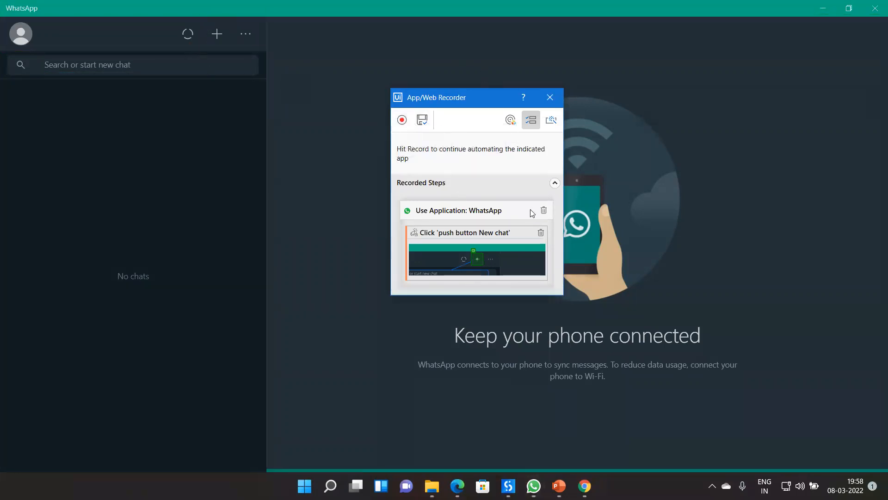
pyautogui.click(545, 211)
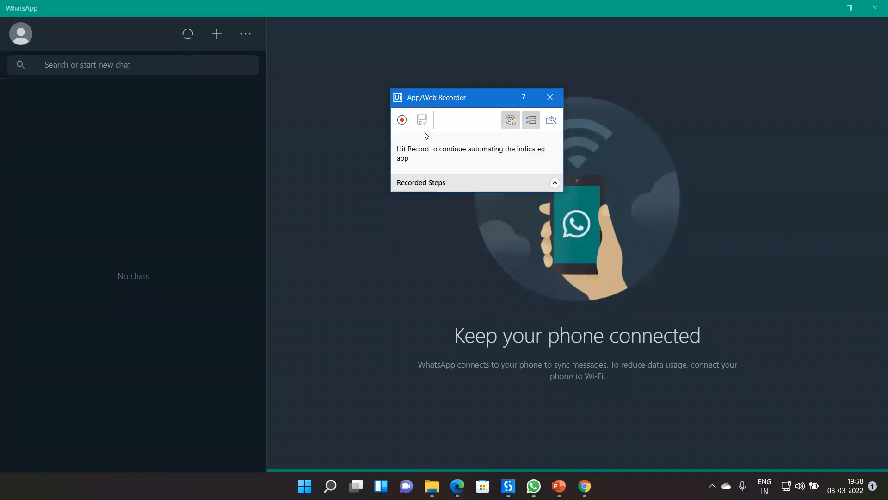
# Step: Record a Click on WhatsApp's New chat (+) button anchored to the status icon
pyautogui.click(220, 42)
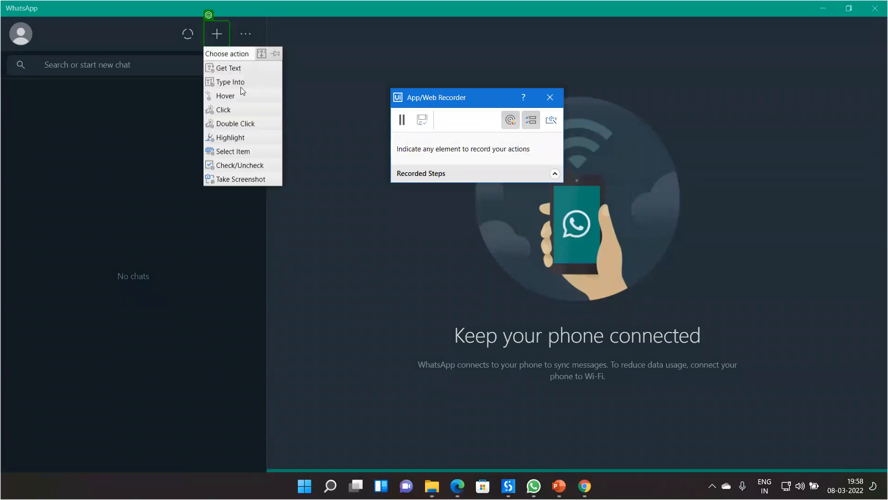
pyautogui.click(221, 112)
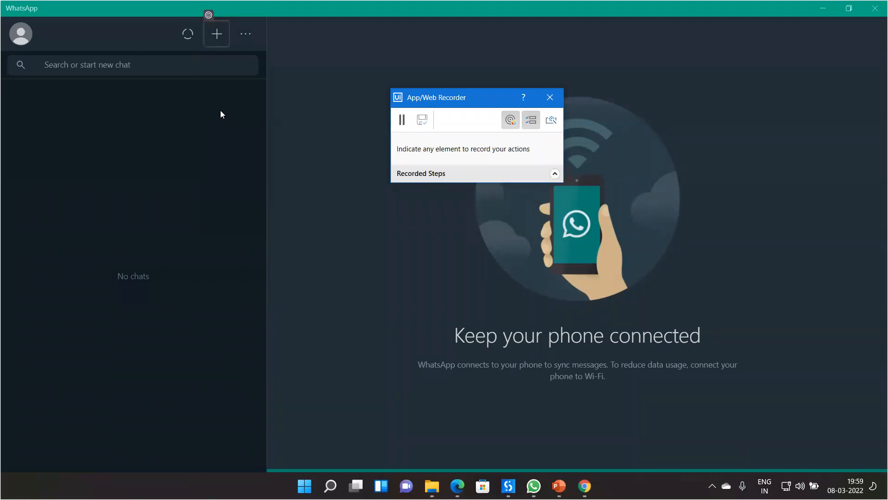
pyautogui.click(184, 40)
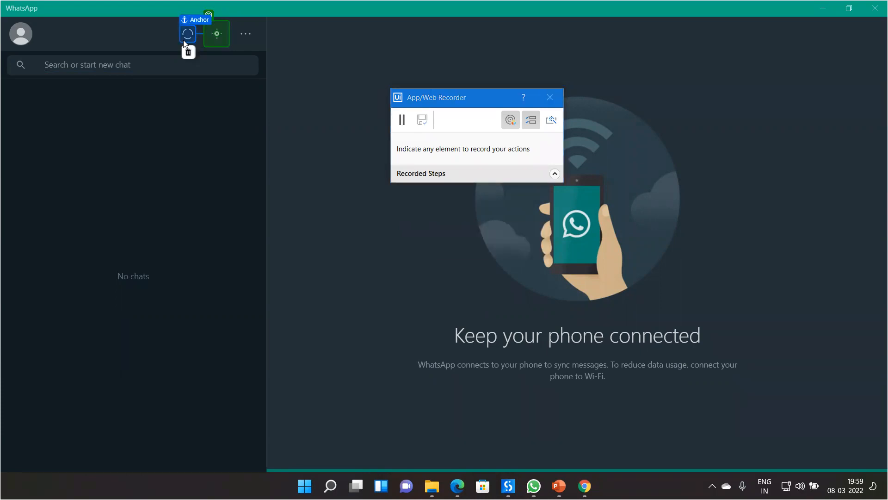
pyautogui.moveTo(224, 43)
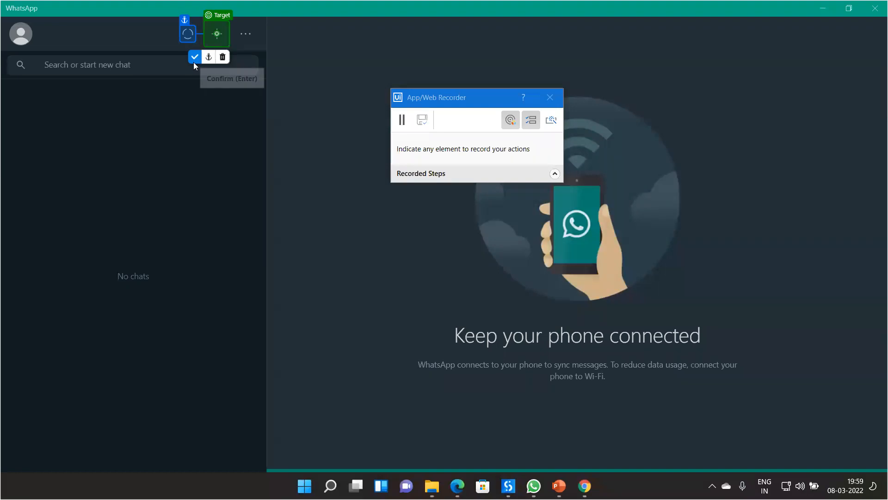
pyautogui.click(195, 62)
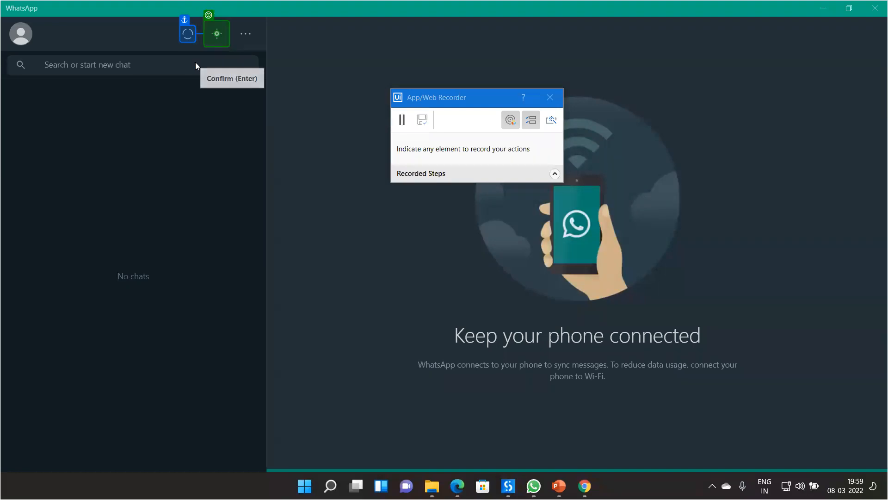
pyautogui.click(216, 34)
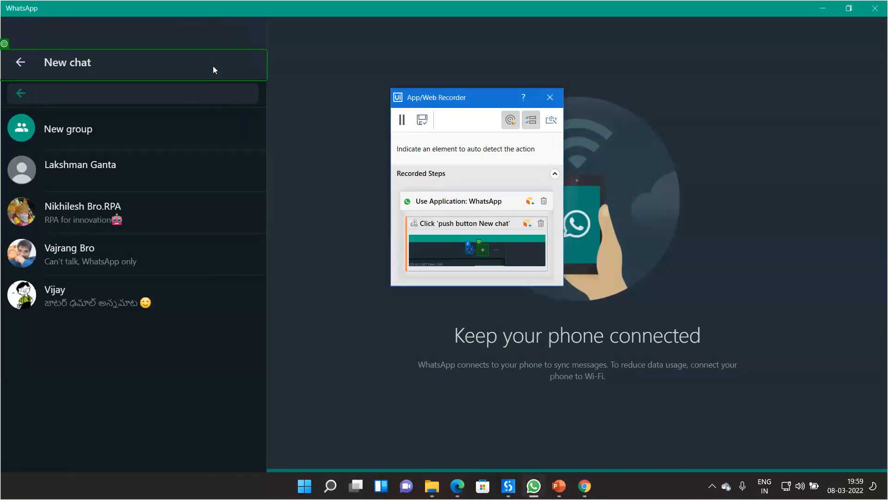
# Step: Record a Type Into entering the contact's name in the Search contacts box
pyautogui.moveTo(170, 99)
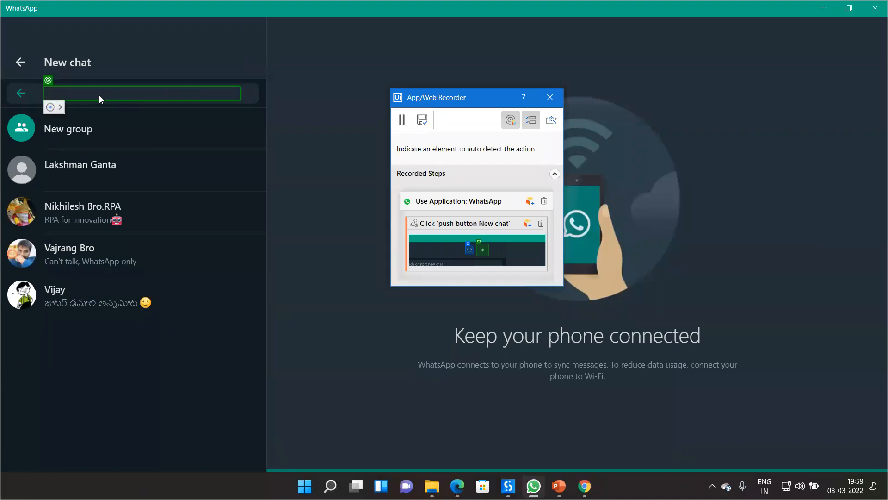
pyautogui.click(63, 96)
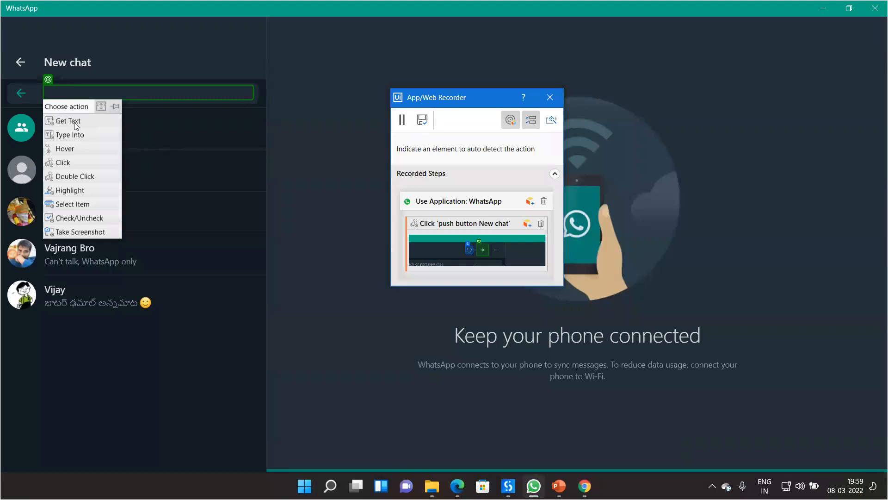
pyautogui.click(77, 136)
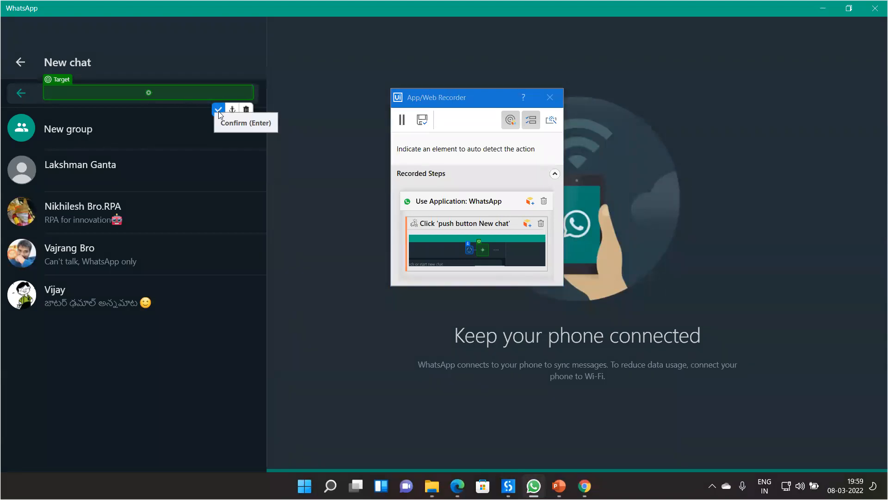
pyautogui.click(218, 111)
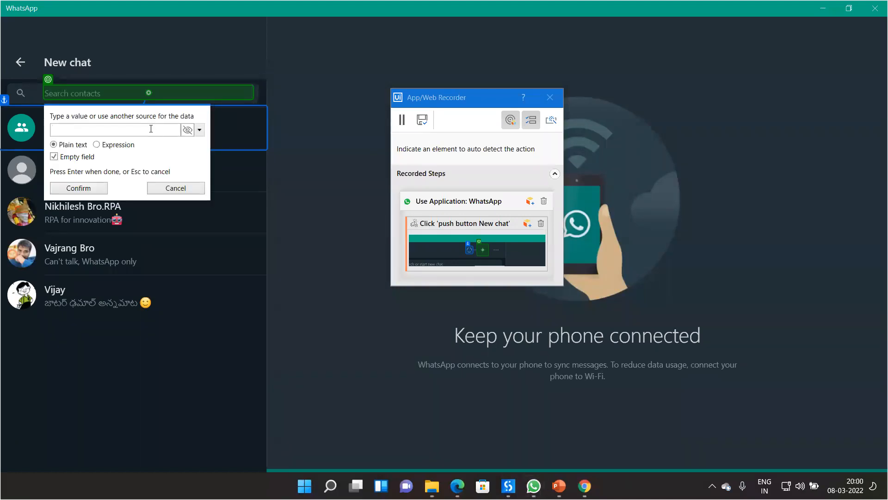
pyautogui.write('Nikhilesh')
pyautogui.click(79, 188)
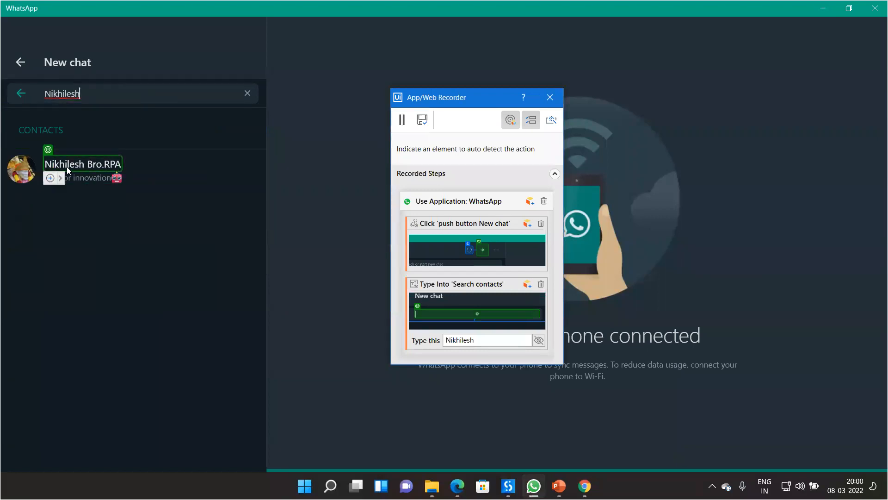
# Step: Record a Click opening the matching contact's chat and pick Type Into for the message box
pyautogui.click(61, 177)
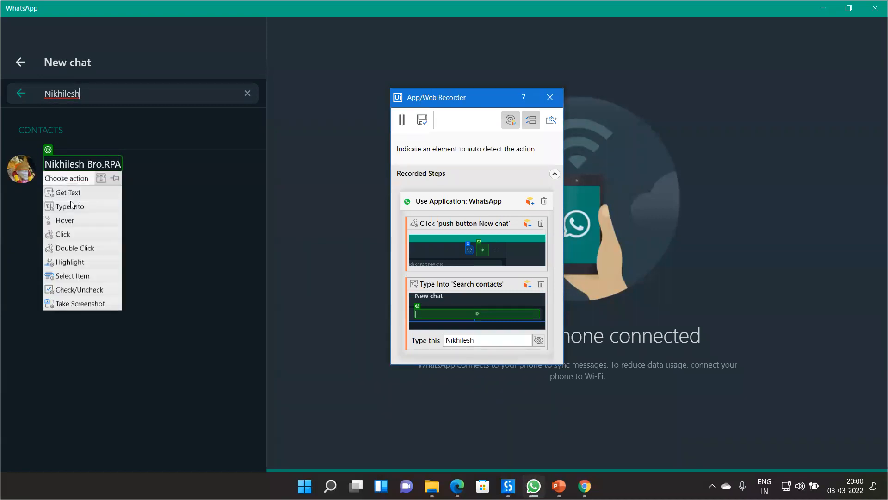
pyautogui.click(64, 235)
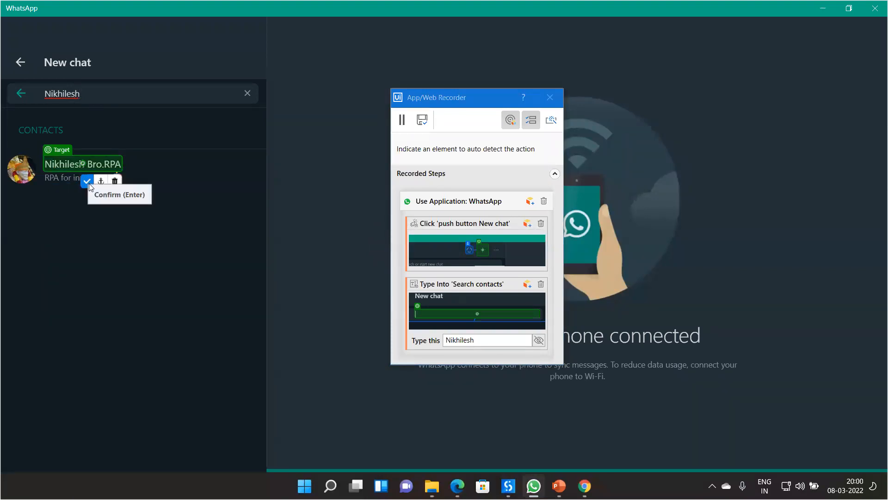
pyautogui.click(87, 181)
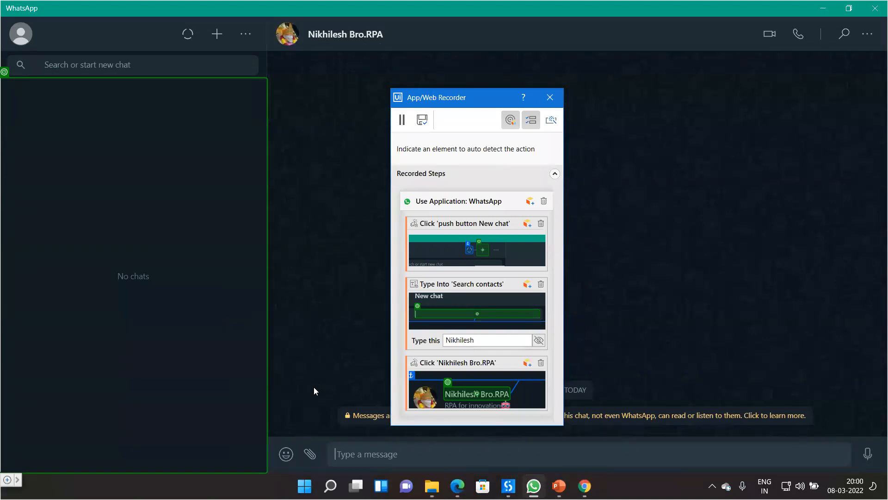
pyautogui.click(354, 457)
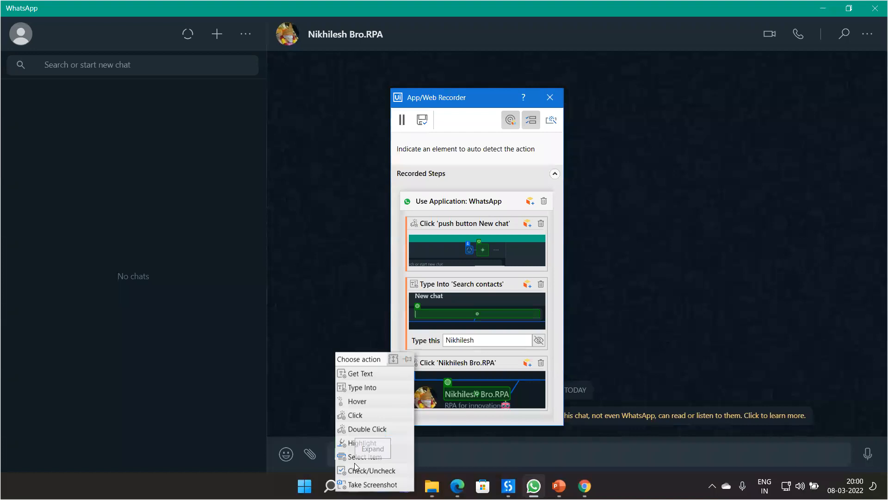
pyautogui.click(353, 389)
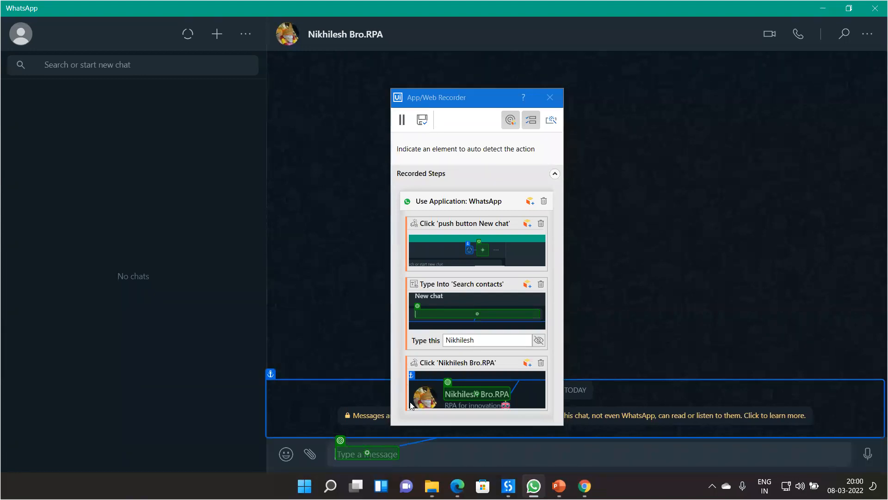
# Step: Record typing the greeting to the contact, ending 'i am just sending the message through bot'
pyautogui.click(363, 470)
pyautogui.write('Hey h')
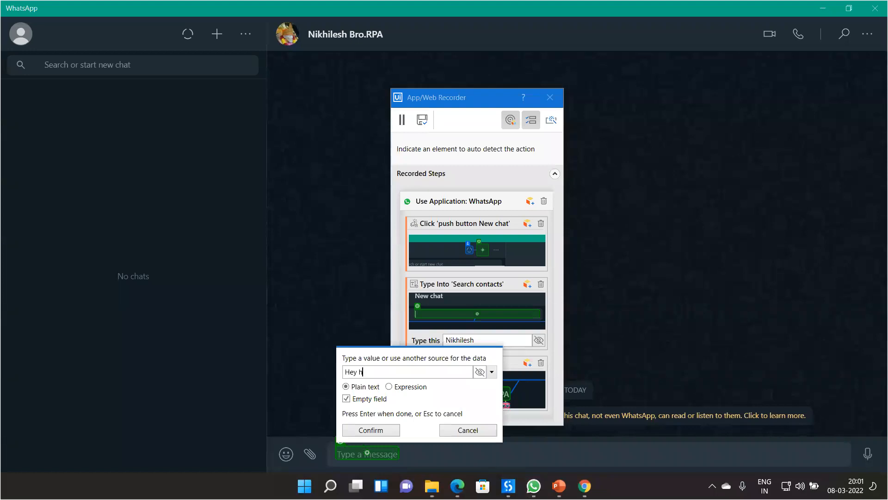
pyautogui.write('i Nikhilesh ')
pyautogui.write('i am ')
pyautogui.write('just')
pyautogui.write(' sedning')
pyautogui.press('BackSpace')
pyautogui.press('BackSpace')
pyautogui.press('BackSpace')
pyautogui.press('BackSpace')
pyautogui.press('BackSpace')
pyautogui.write('nding the message through bot')
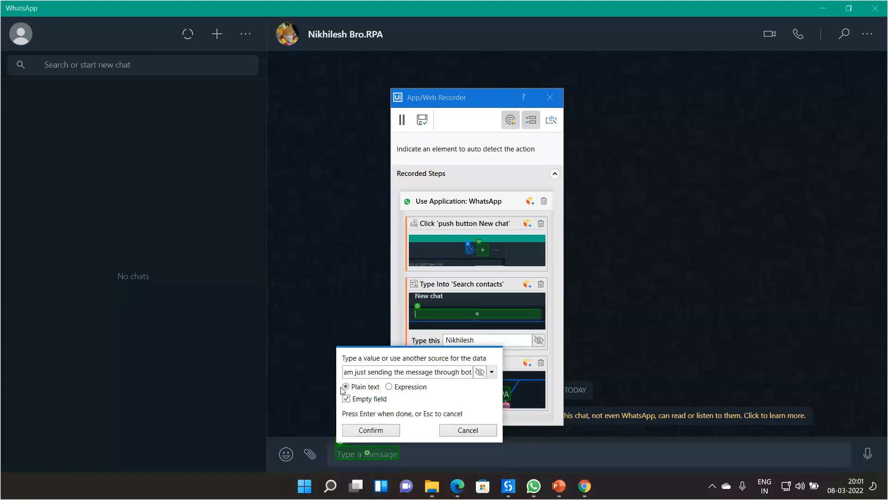
pyautogui.click(366, 433)
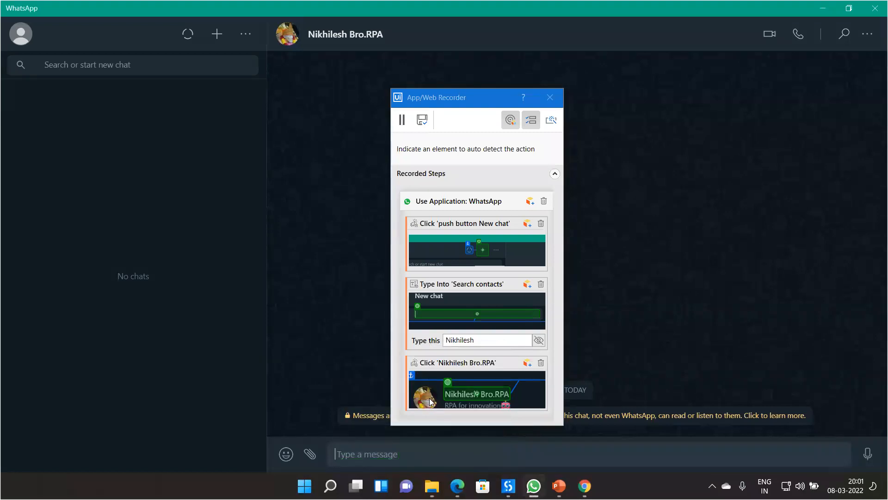
pyautogui.write('Hey hi Nikhilesh i am just sending the message through bot')
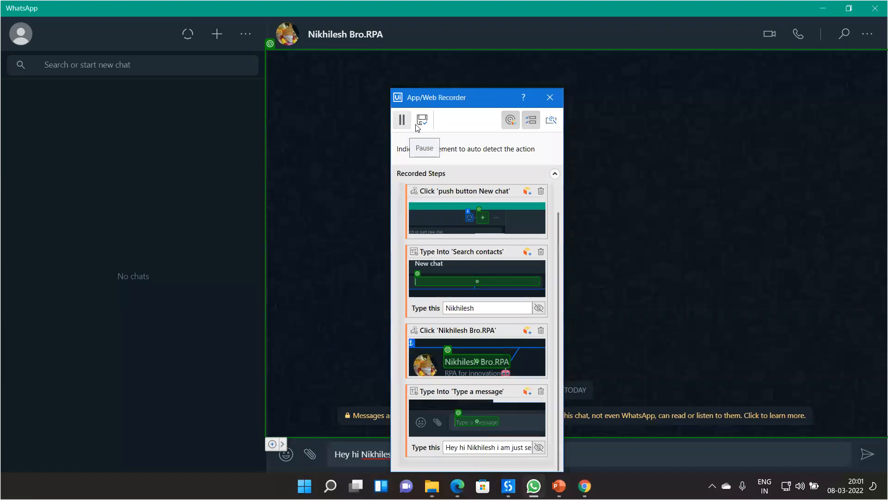
# Step: Save the WhatsApp recording so its steps appear in the Whatsapp.xaml Do sequence
pyautogui.click(421, 121)
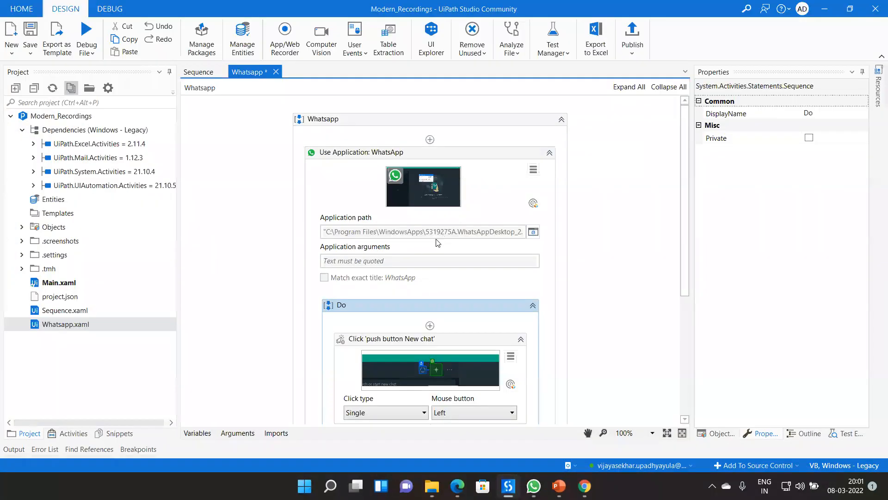
pyautogui.scroll(-1, 442, 292)
pyautogui.scroll(-2, 427, 331)
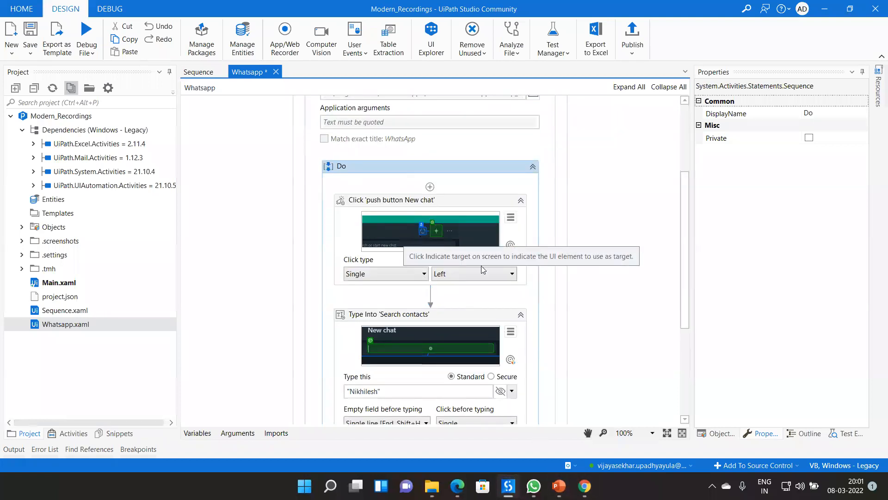
pyautogui.scroll(-2, 469, 290)
pyautogui.scroll(-2, 468, 288)
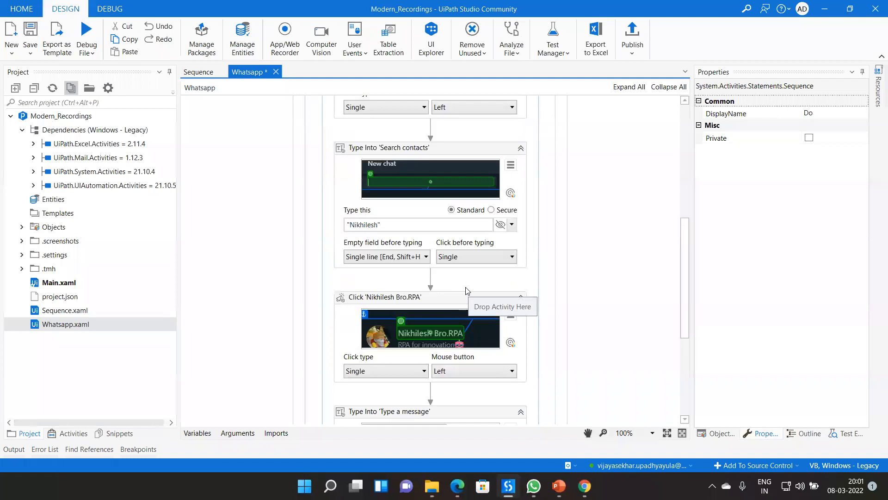
pyautogui.scroll(-4, 460, 296)
pyautogui.scroll(-1, 449, 308)
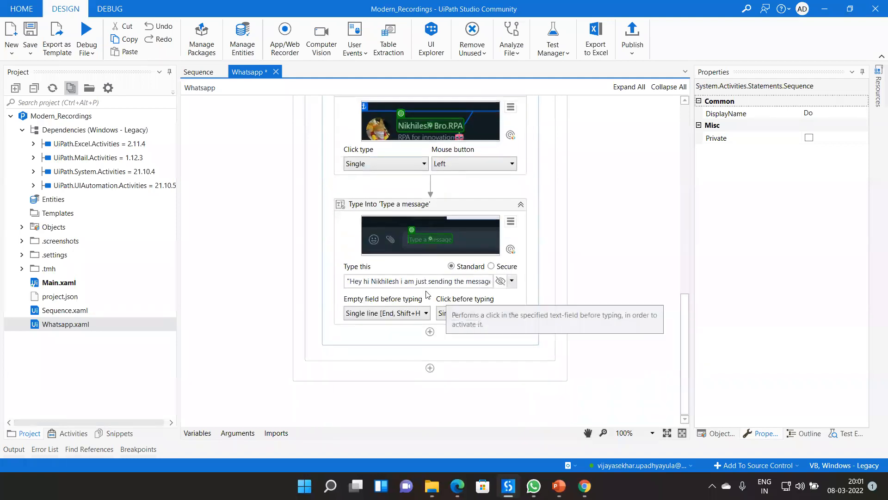
pyautogui.scroll(7, 447, 308)
pyautogui.scroll(1, 375, 299)
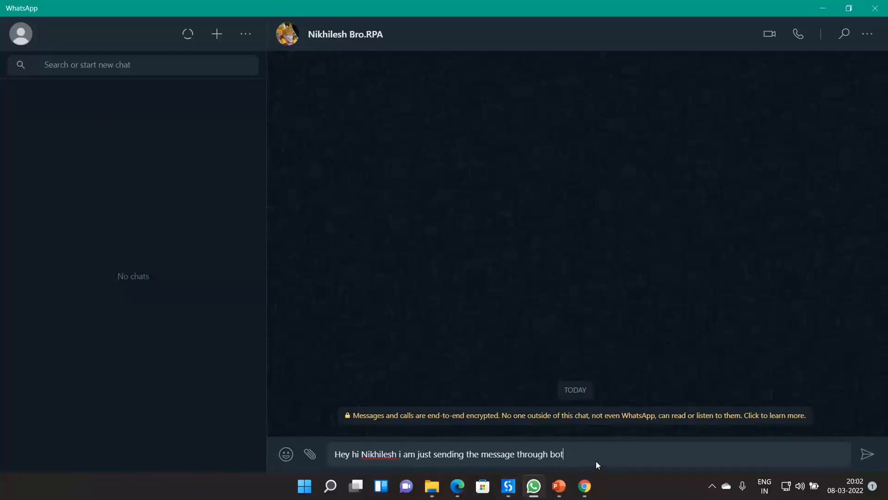
# Step: Delete the leftover WhatsApp chat text and open the activity list below the Type Into step
pyautogui.moveTo(585, 453); pyautogui.dragTo(185, 462)
pyautogui.press('BackSpace')
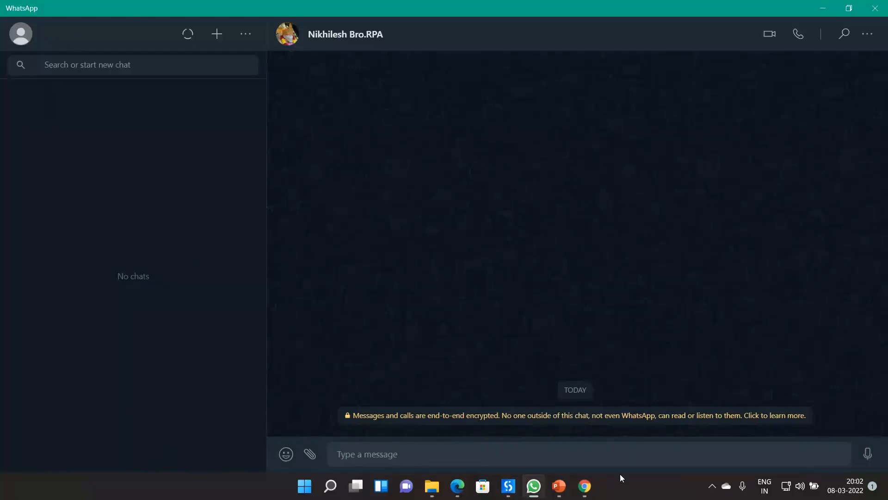
pyautogui.click(509, 486)
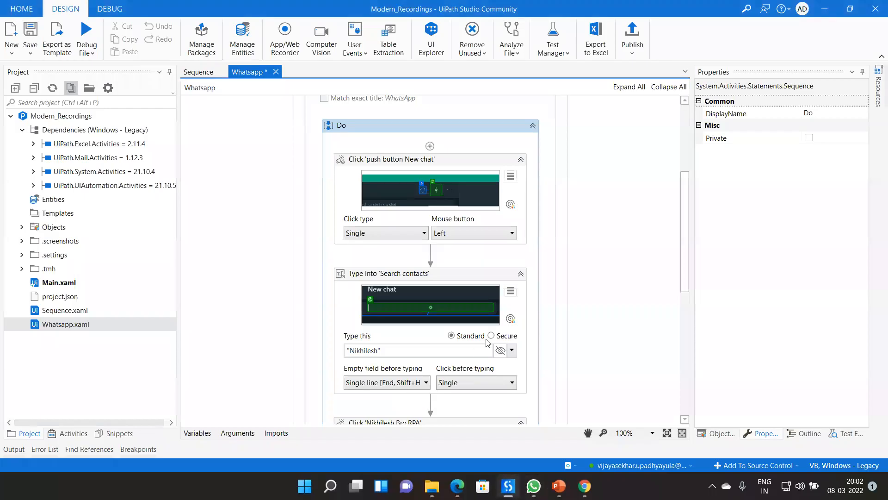
pyautogui.scroll(-6, 444, 381)
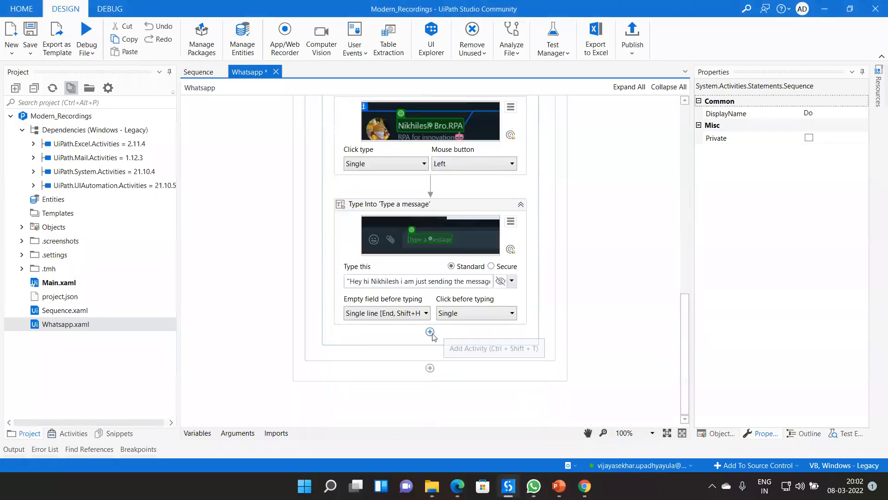
pyautogui.click(431, 333)
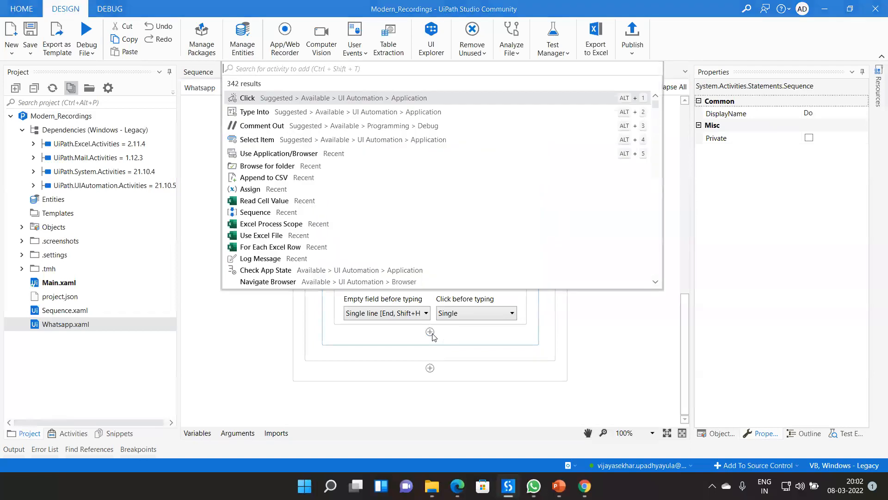
# Step: Add a Click activity targeting WhatsApp's send button, using an F2 pause and sample text 'fg'
pyautogui.press('Return')
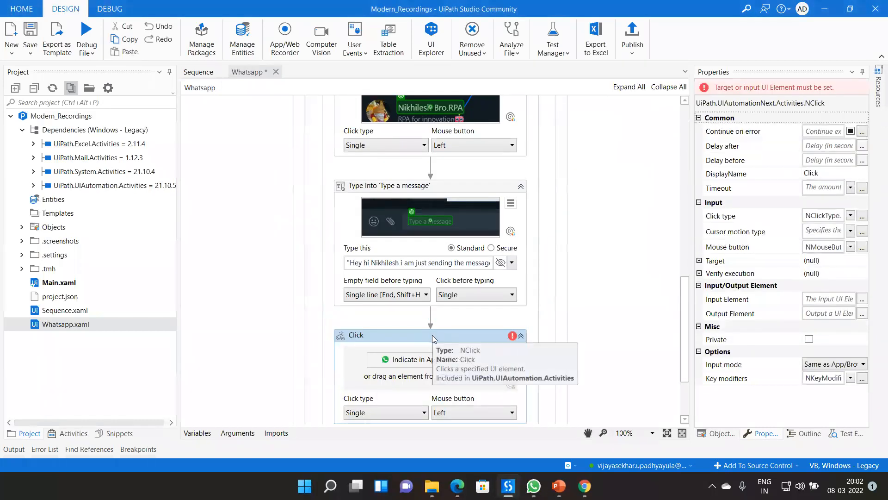
pyautogui.click(430, 359)
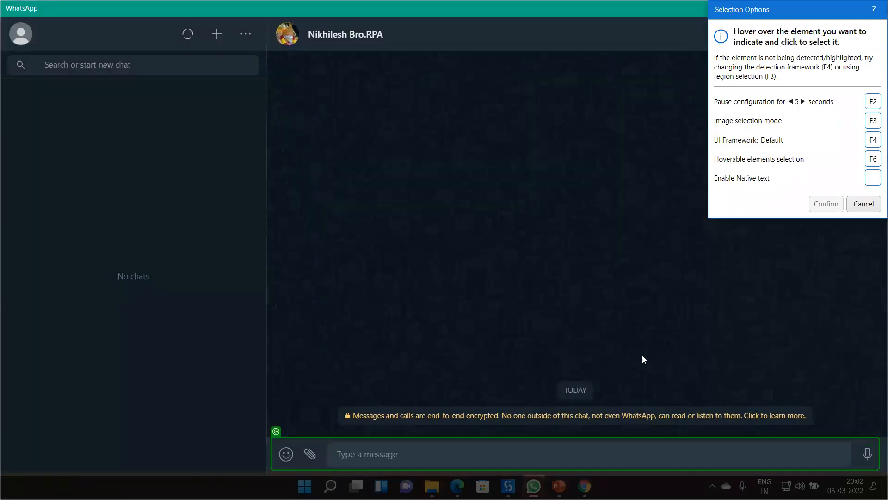
pyautogui.click(874, 102)
pyautogui.click(422, 454)
pyautogui.write('fg')
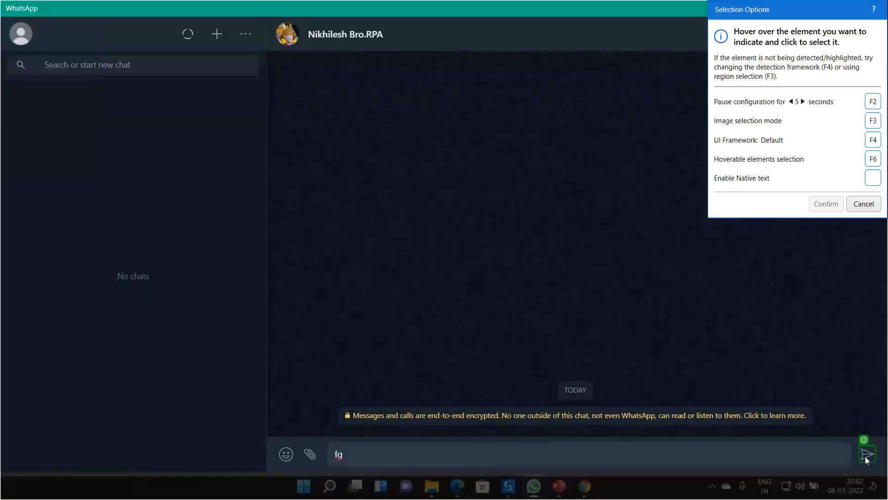
pyautogui.click(866, 457)
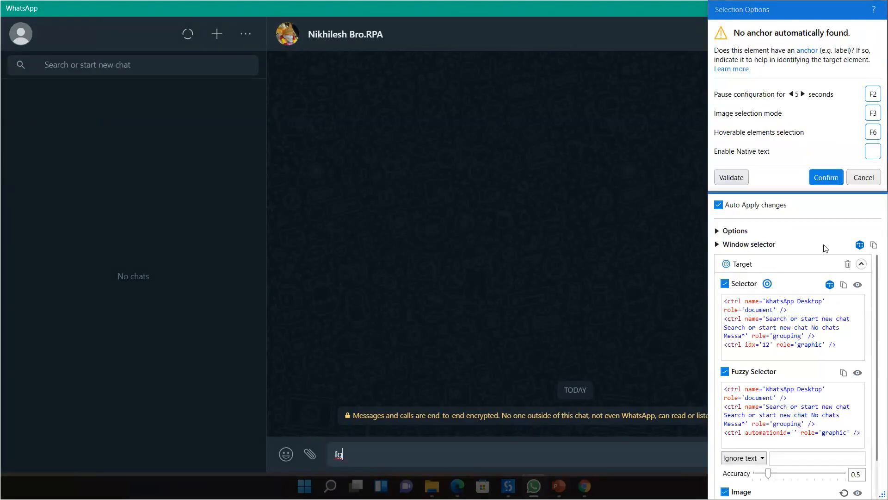
pyautogui.click(818, 178)
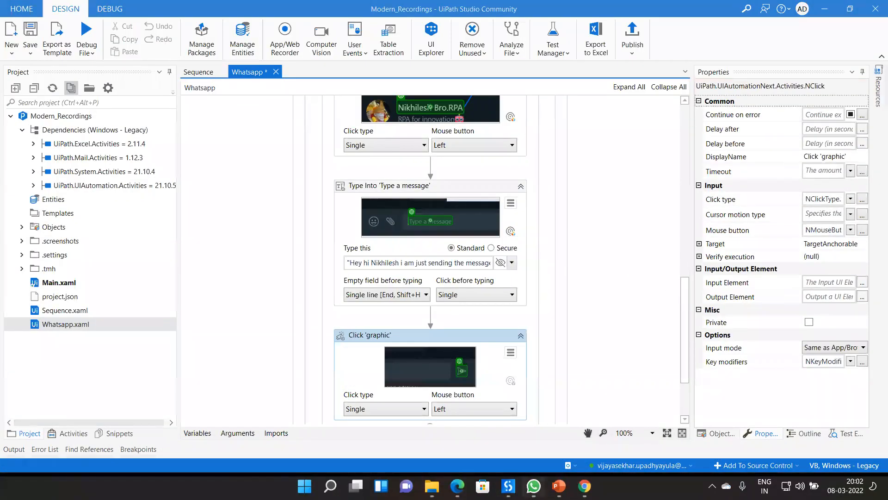
pyautogui.click(534, 486)
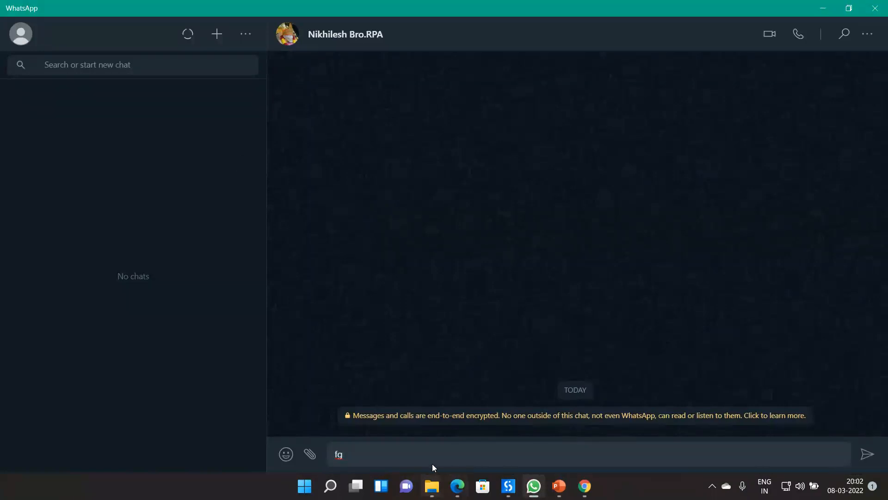
# Step: Clear the sample text in WhatsApp, restore its window, and run Whatsapp.xaml
pyautogui.press('BackSpace')
pyautogui.press('BackSpace')
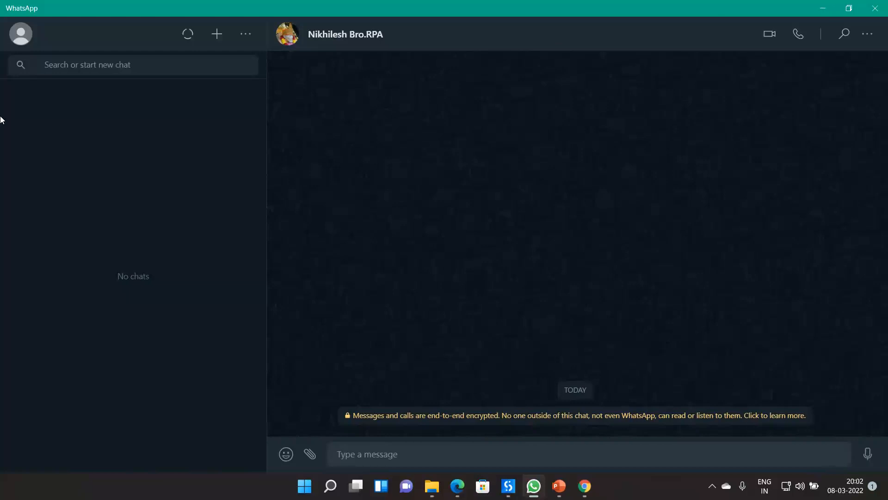
pyautogui.click(24, 35)
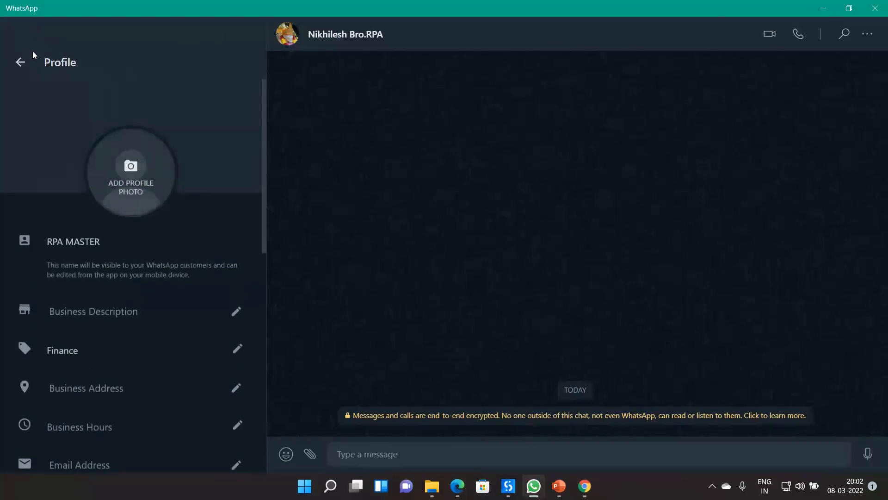
pyautogui.click(21, 62)
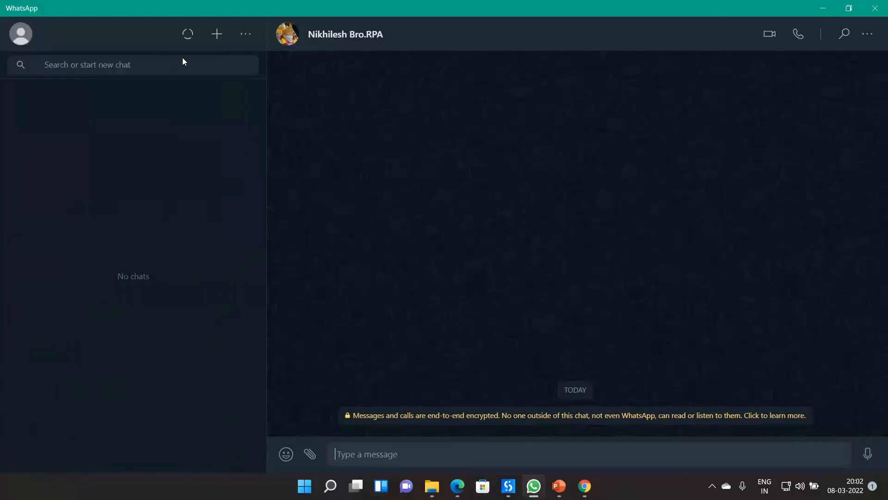
pyautogui.click(218, 34)
pyautogui.click(101, 252)
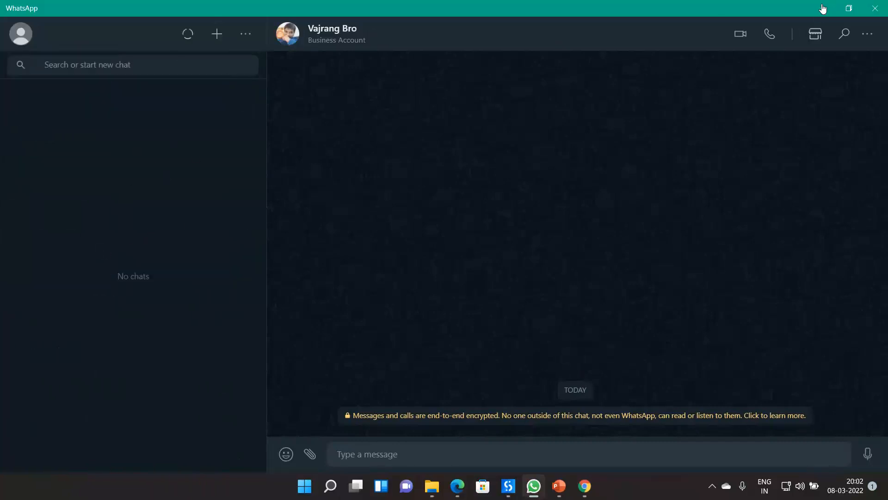
pyautogui.doubleClick(801, 9)
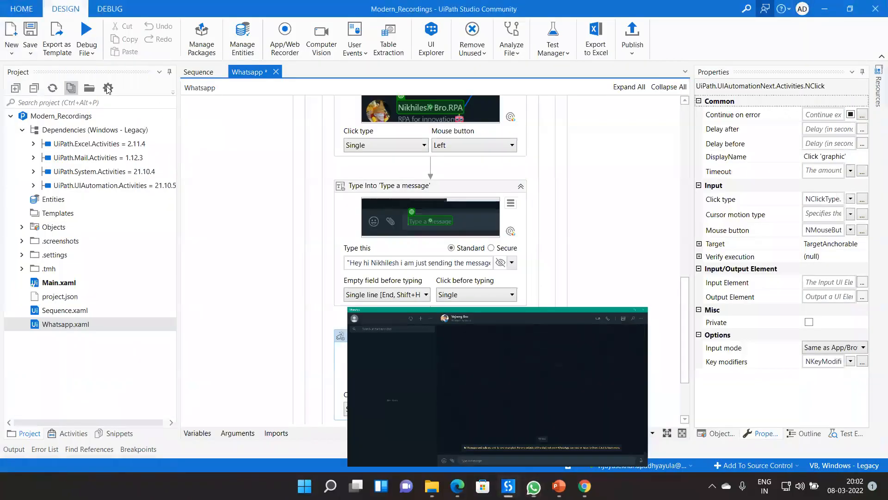
pyautogui.click(91, 57)
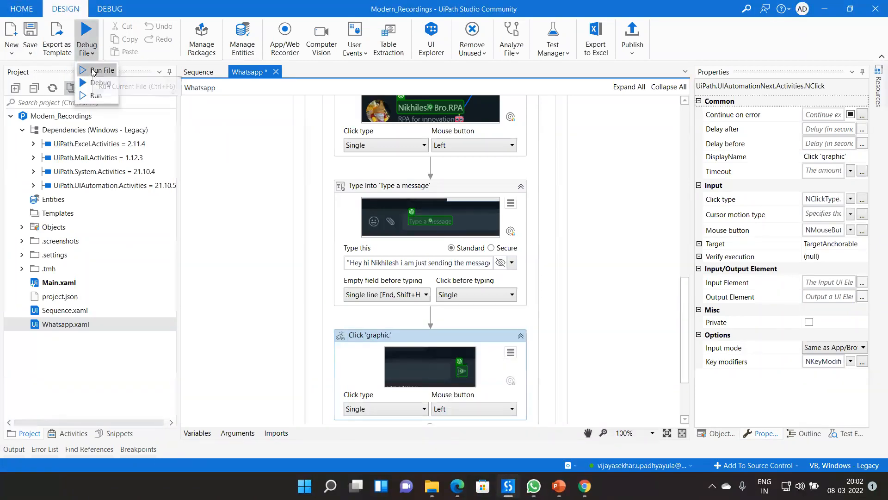
pyautogui.click(93, 70)
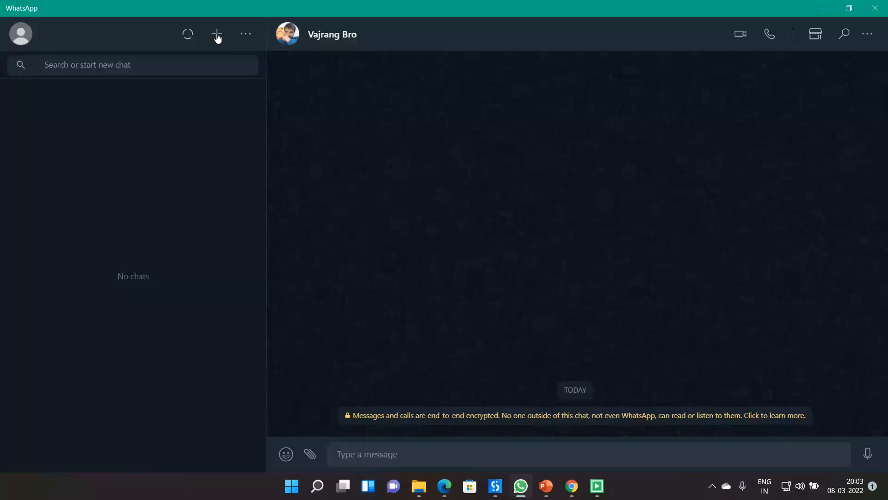
# Step: Search for the contact by name and send a greeting saying the message comes through a bot
pyautogui.click(217, 36)
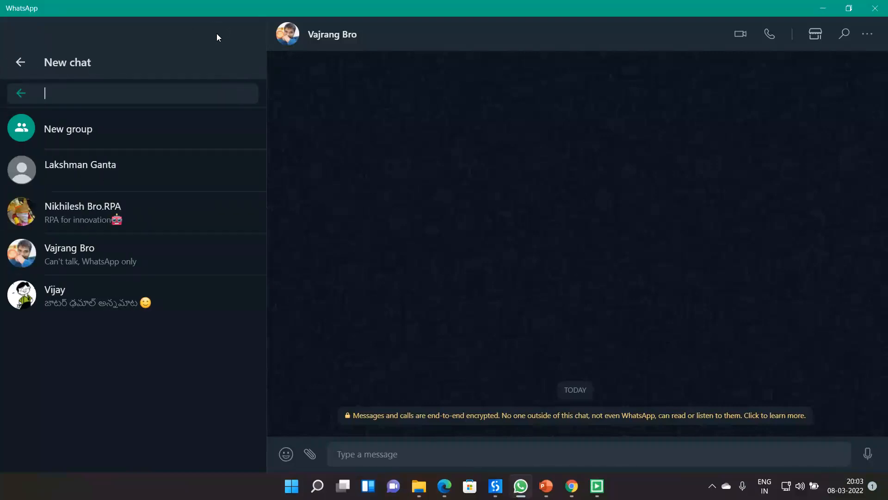
pyautogui.write('Nikhilesh')
pyautogui.click(84, 167)
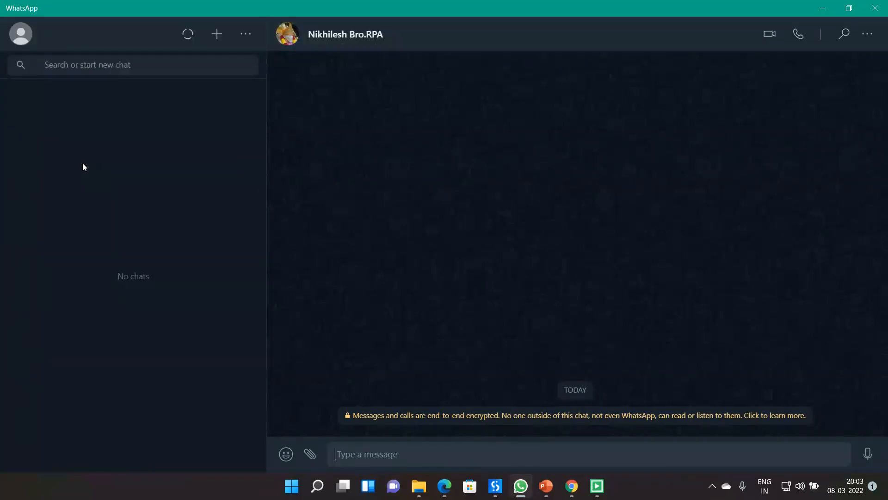
pyautogui.write('Hey hi Ni')
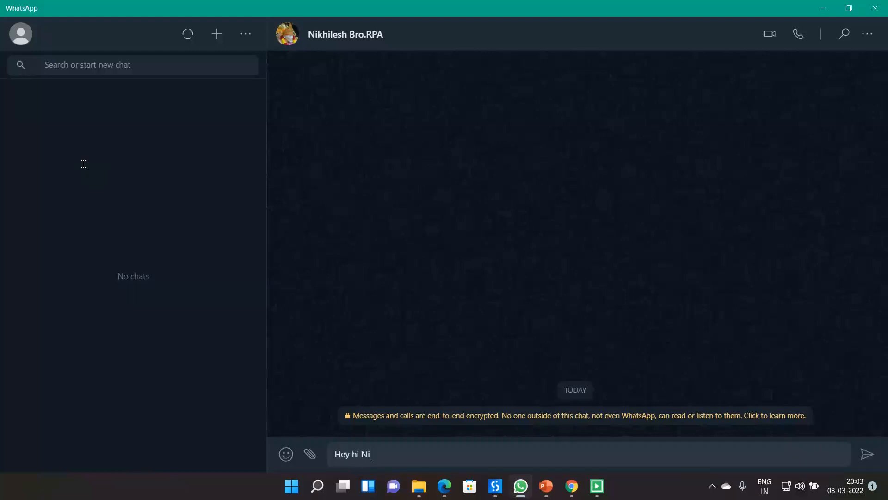
pyautogui.write('khilesh i am just sending the message through bot')
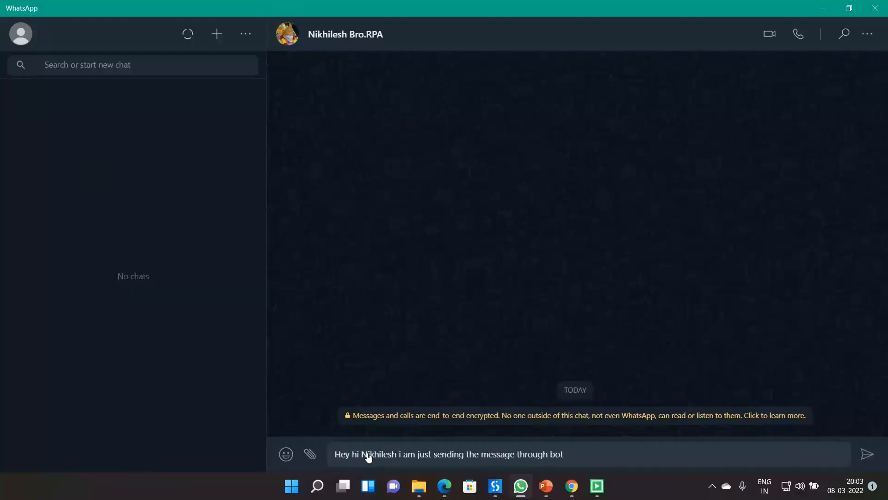
pyautogui.press('Return')
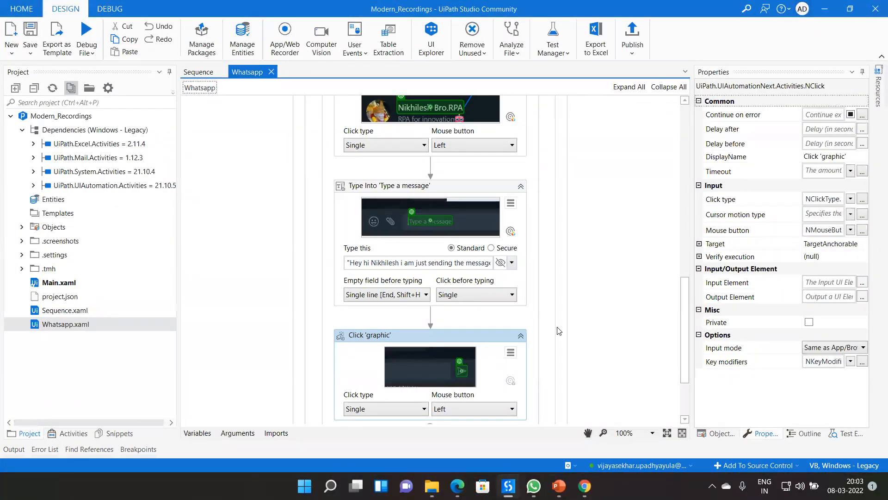
pyautogui.scroll(4, 613, 278)
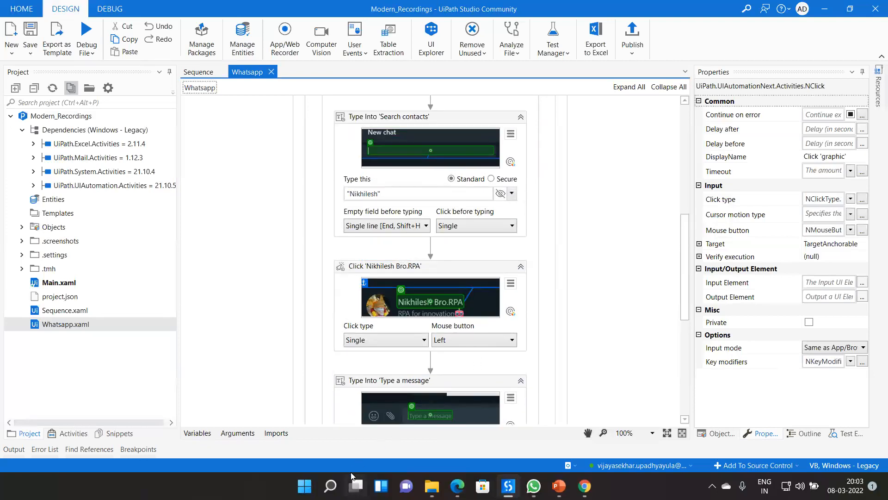
# Step: Launch Excel from a Start search for 'excel' and create blank workbook Book1 with A1 selected
pyautogui.click(305, 486)
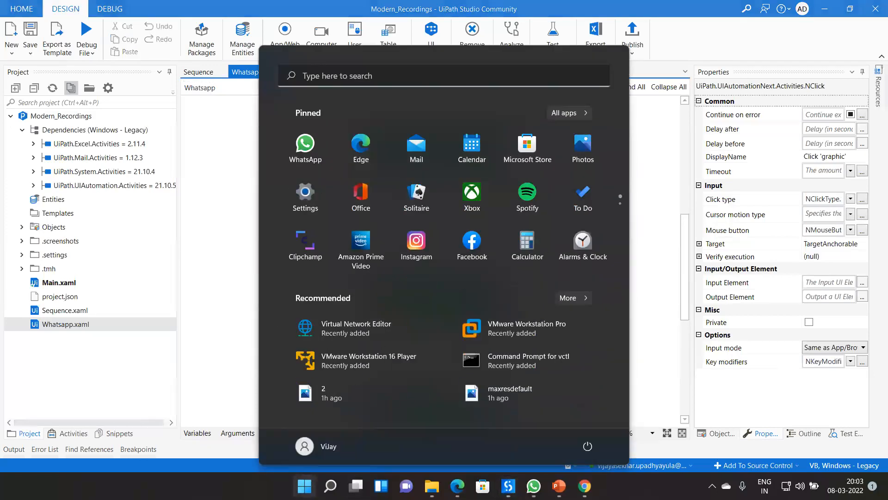
pyautogui.write('excel')
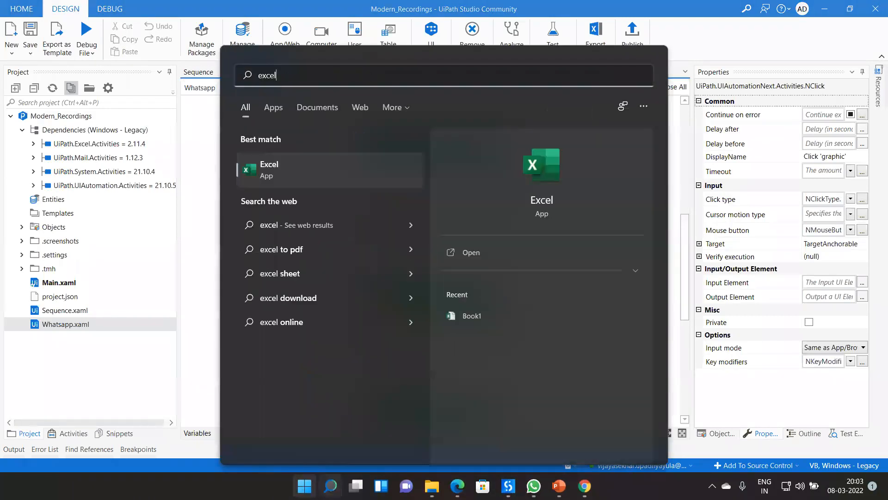
pyautogui.press('Return')
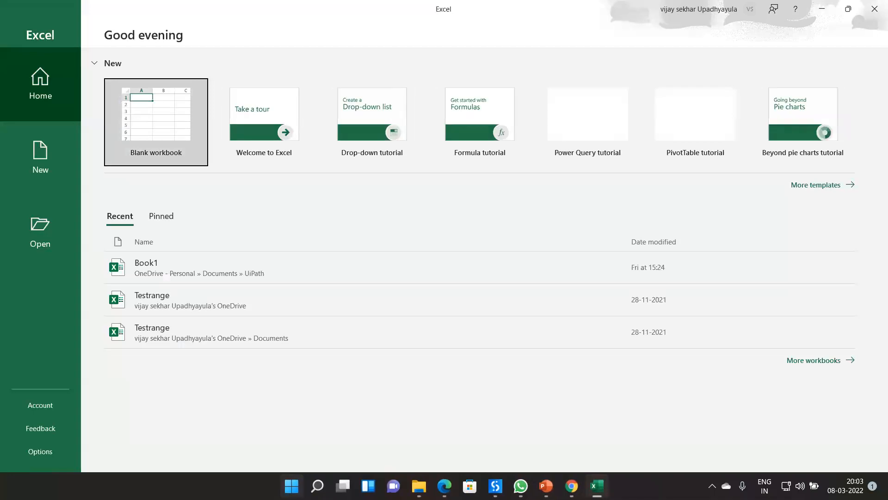
pyautogui.doubleClick(149, 124)
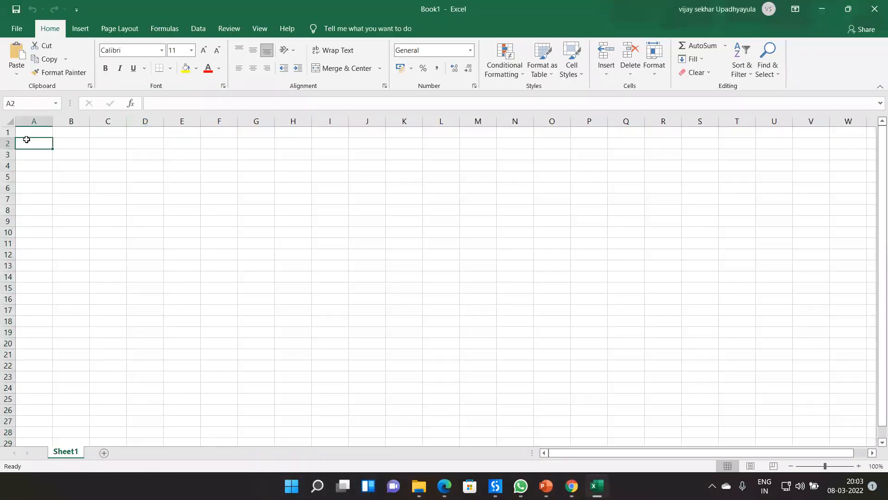
pyautogui.click(42, 132)
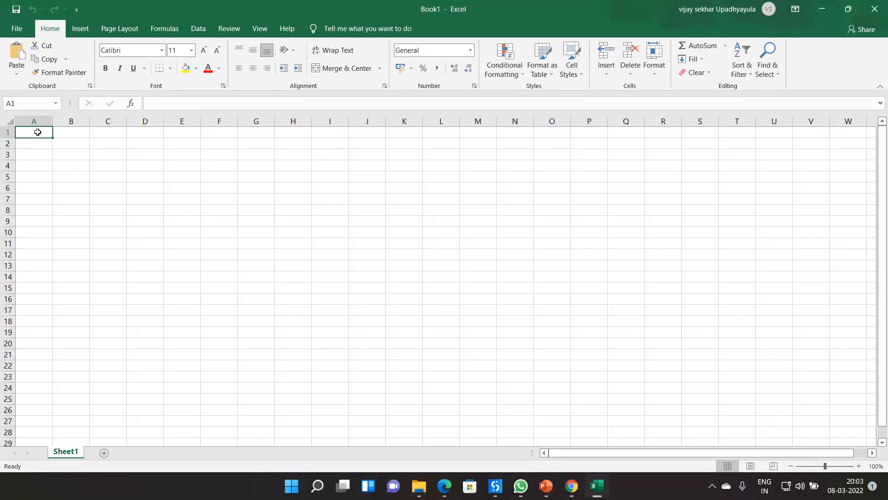
pyautogui.doubleClick(37, 132)
pyautogui.click(824, 8)
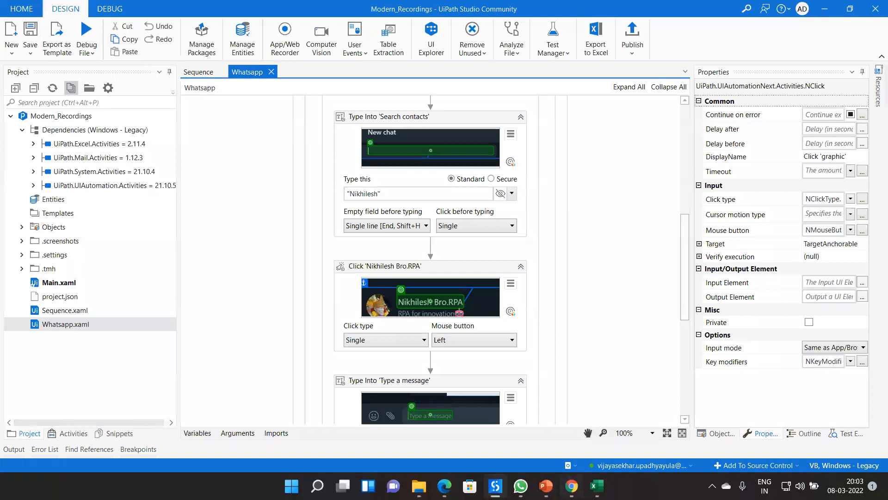
# Step: Bring WhatsApp forward and pass through Settings back to the chat list with the bot's message
pyautogui.moveTo(521, 486)
pyautogui.click(527, 448)
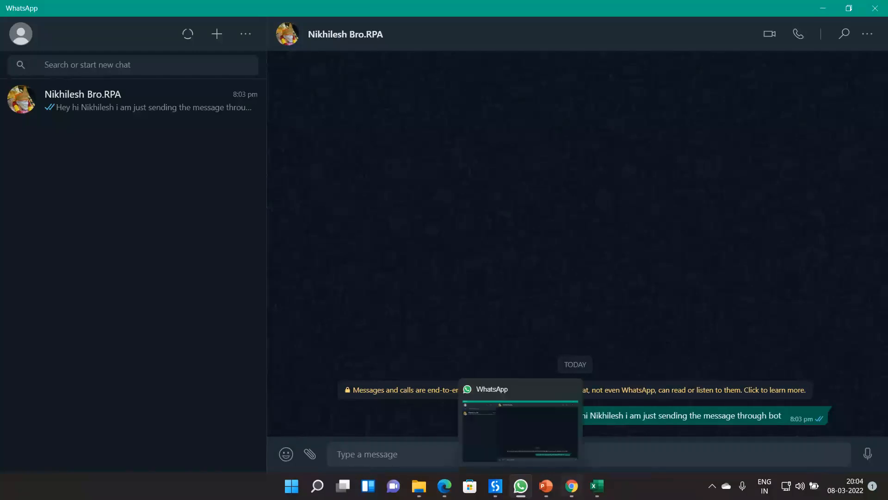
pyautogui.click(246, 34)
pyautogui.click(205, 187)
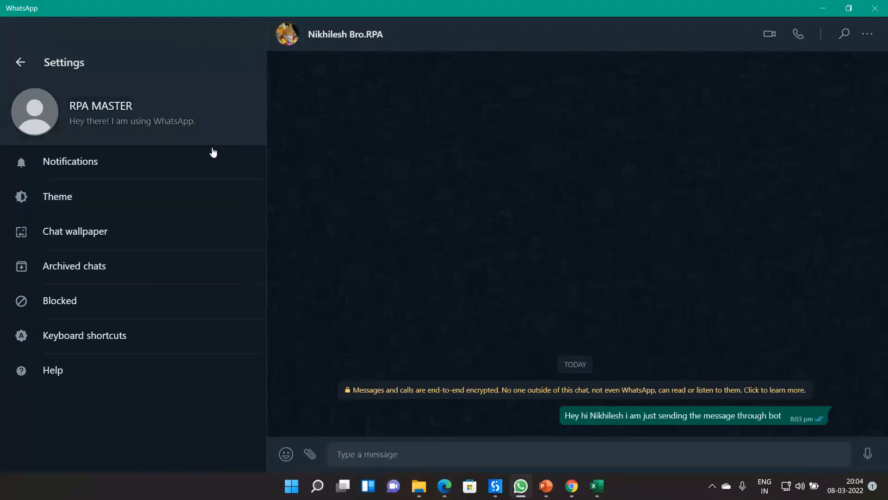
pyautogui.click(22, 63)
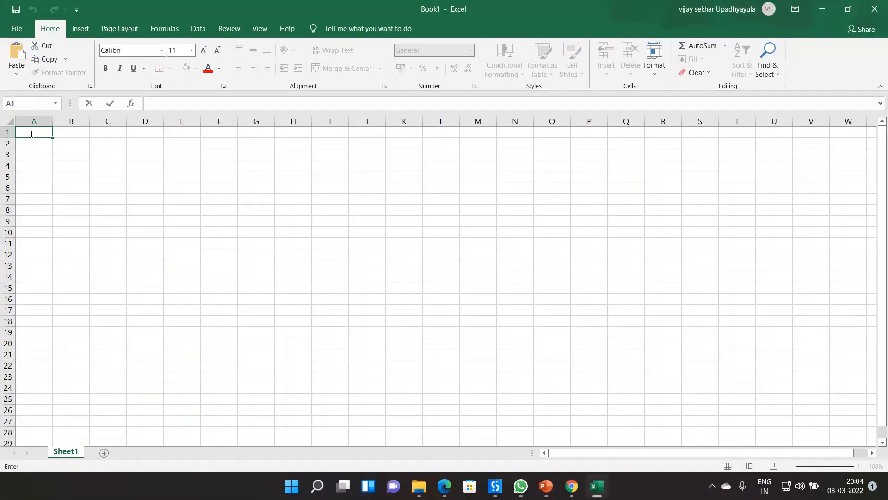
# Step: Type the contact's full name into A1, checking its spelling against WhatsApp's New chat list
pyautogui.write('Vajrang')
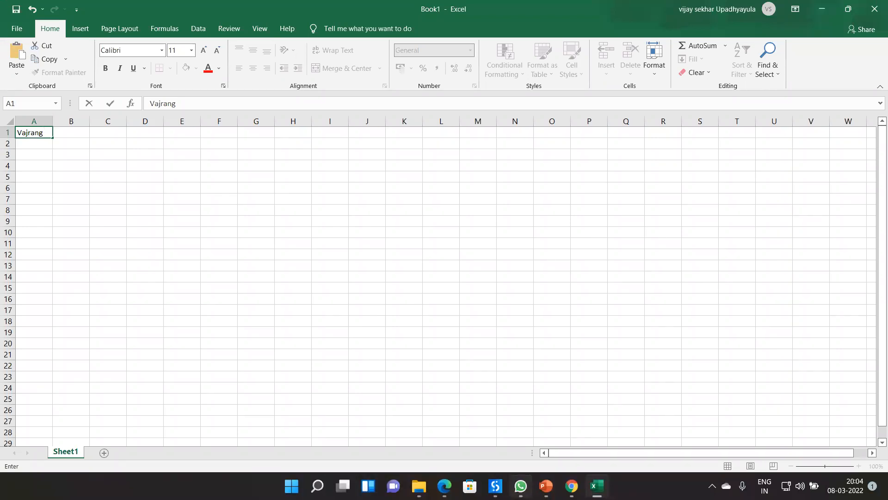
pyautogui.click(519, 485)
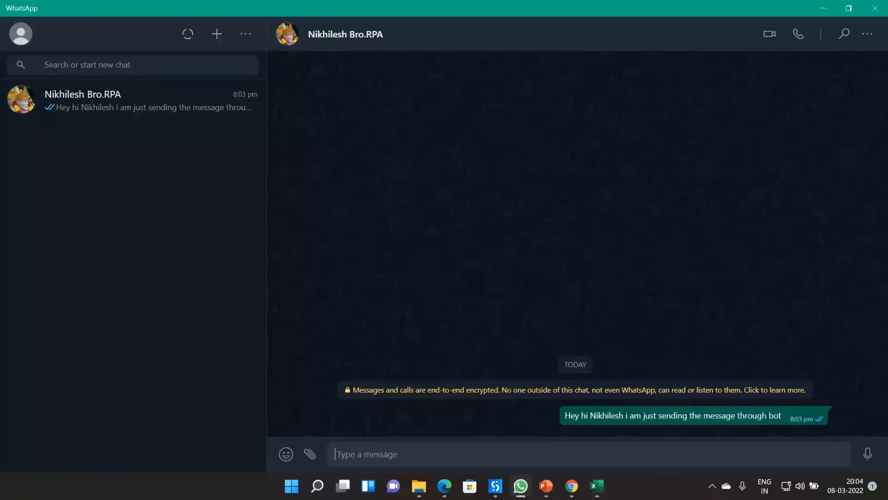
pyautogui.click(244, 40)
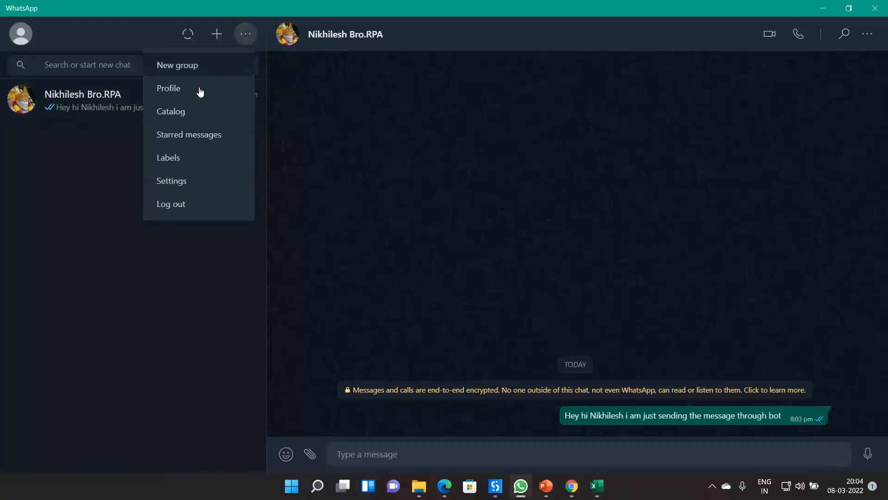
pyautogui.click(217, 34)
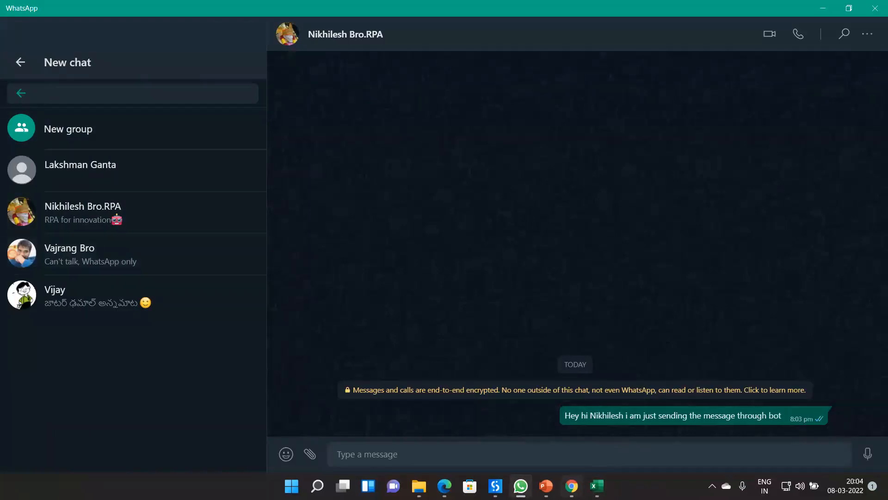
pyautogui.click(596, 486)
pyautogui.write('Bro')
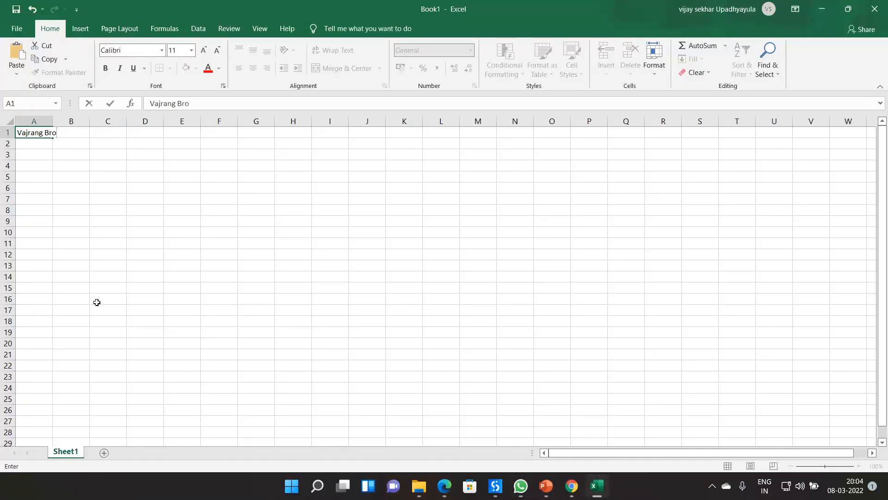
pyautogui.click(521, 485)
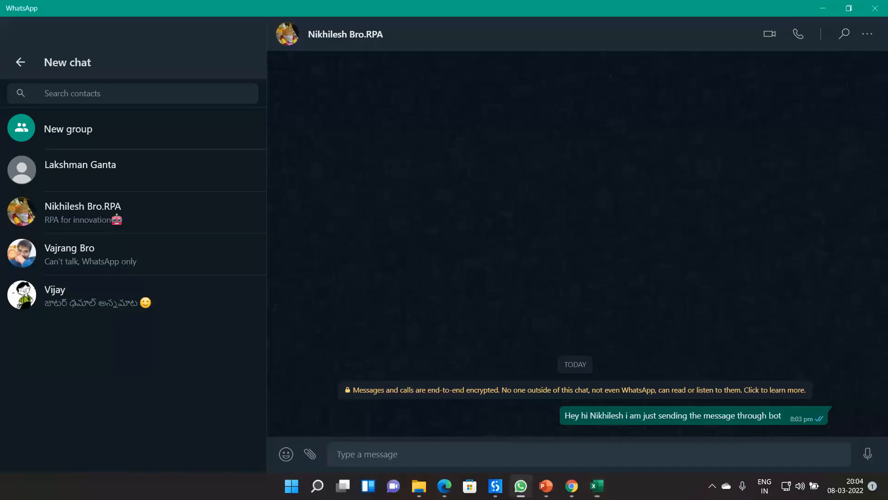
pyautogui.click(521, 486)
pyautogui.click(520, 486)
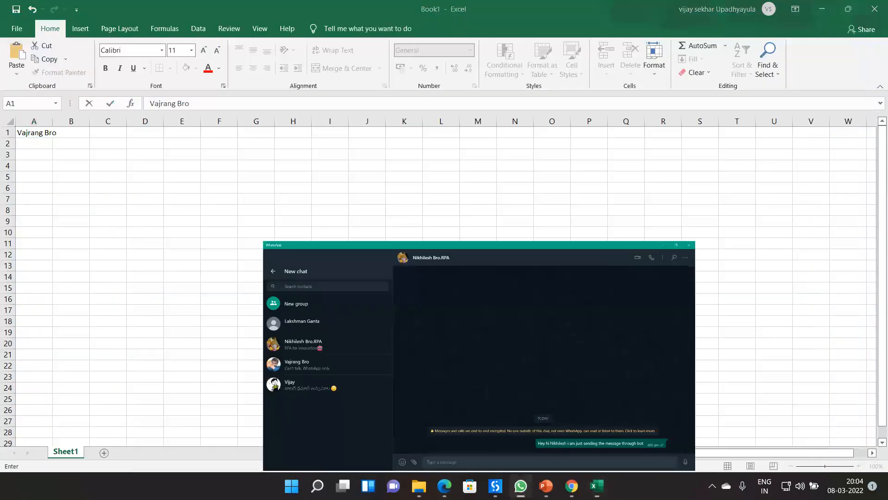
pyautogui.click(521, 486)
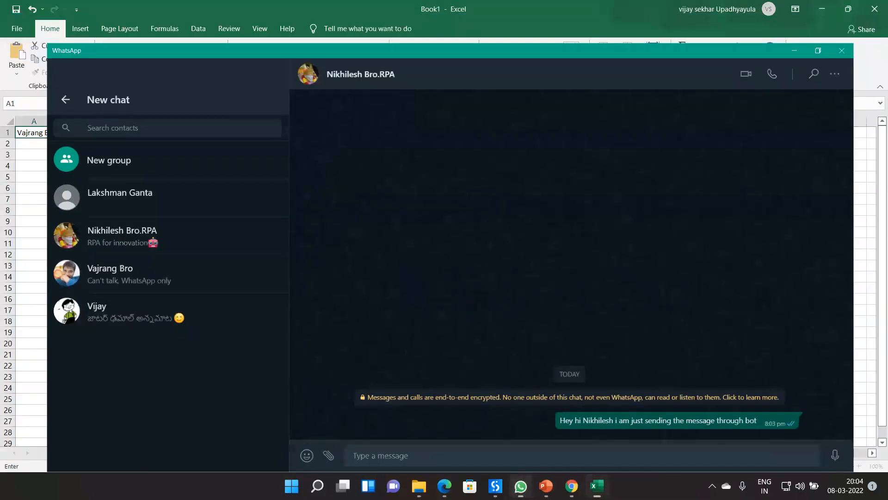
pyautogui.click(33, 152)
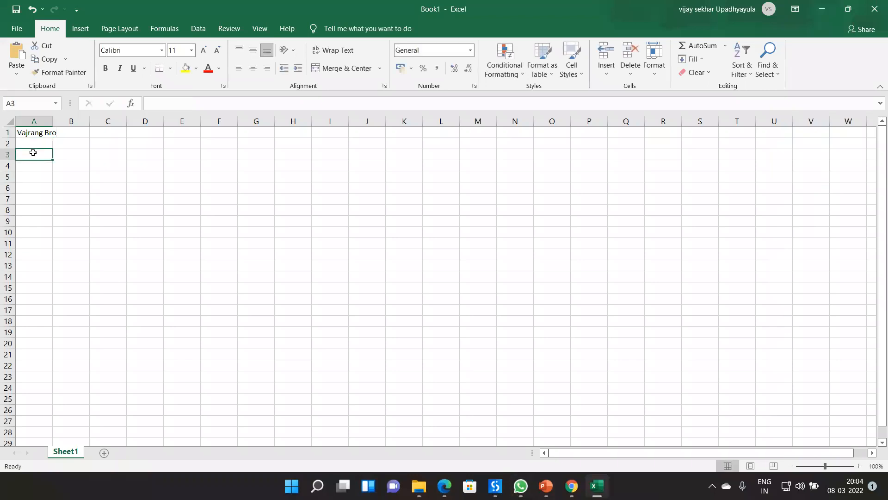
# Step: Move the contact name down to A2 and add a 'Name' header in A1
pyautogui.click(35, 133)
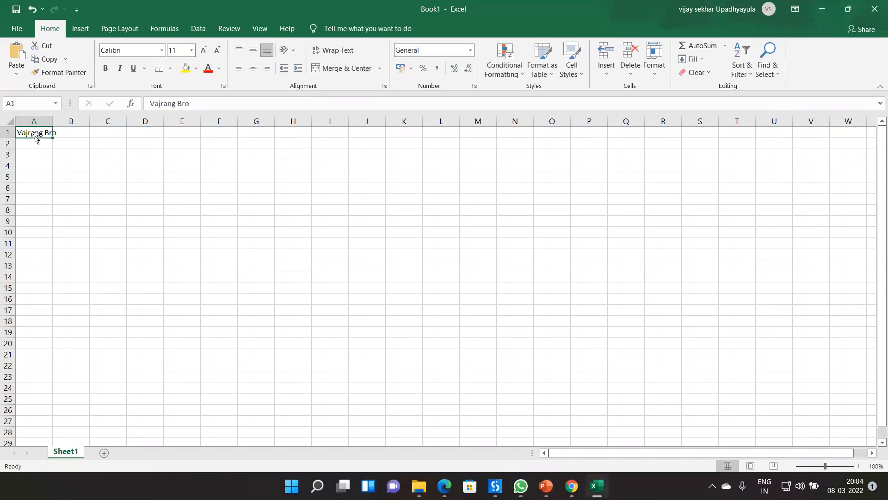
pyautogui.moveTo(36, 139); pyautogui.dragTo(33, 144)
pyautogui.doubleClick(33, 135)
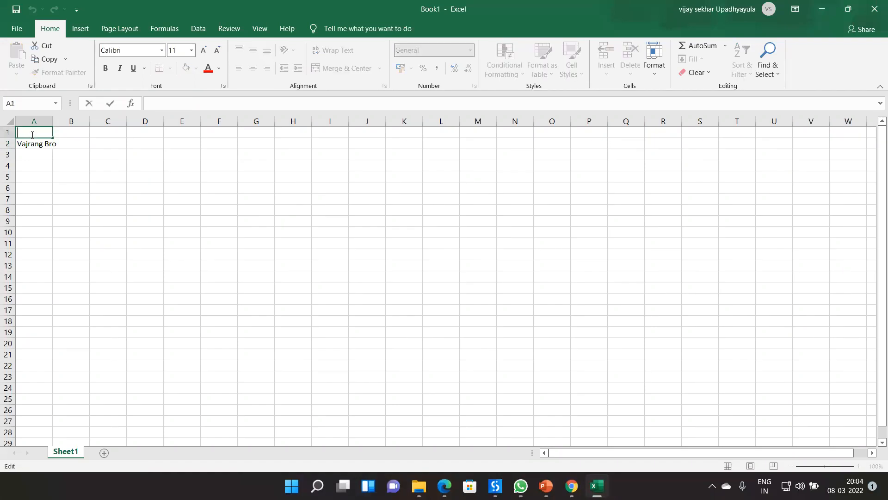
pyautogui.write('name')
pyautogui.click(23, 131)
pyautogui.press('BackSpace')
pyautogui.write('Name')
pyautogui.click(35, 176)
# Step: Save the workbook with the file name 'Input'
pyautogui.hotkey('ctrl', 's')
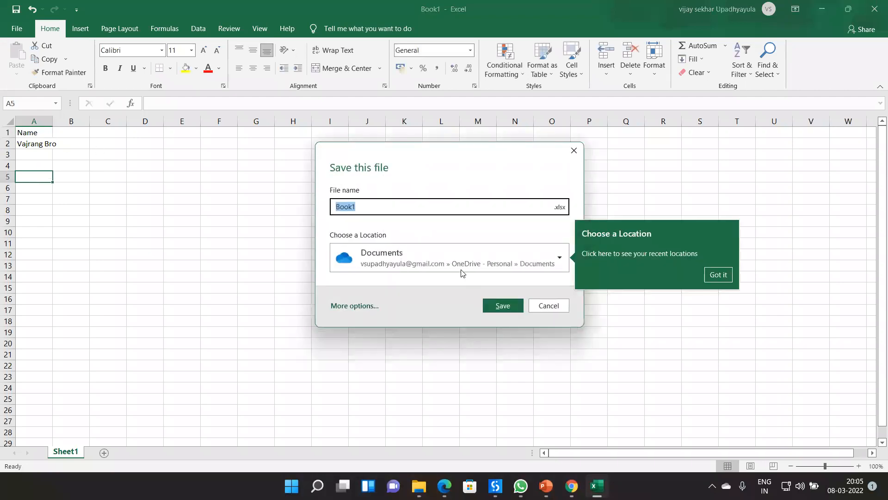
pyautogui.press('BackSpace')
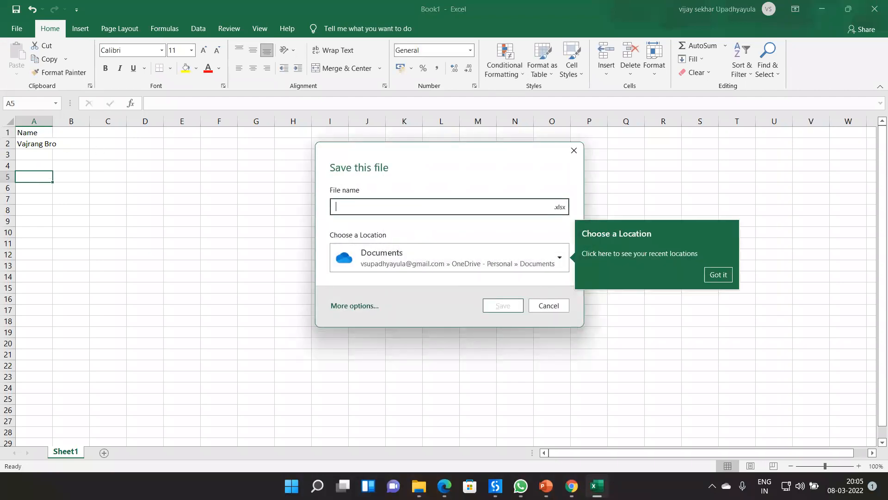
pyautogui.write('I')
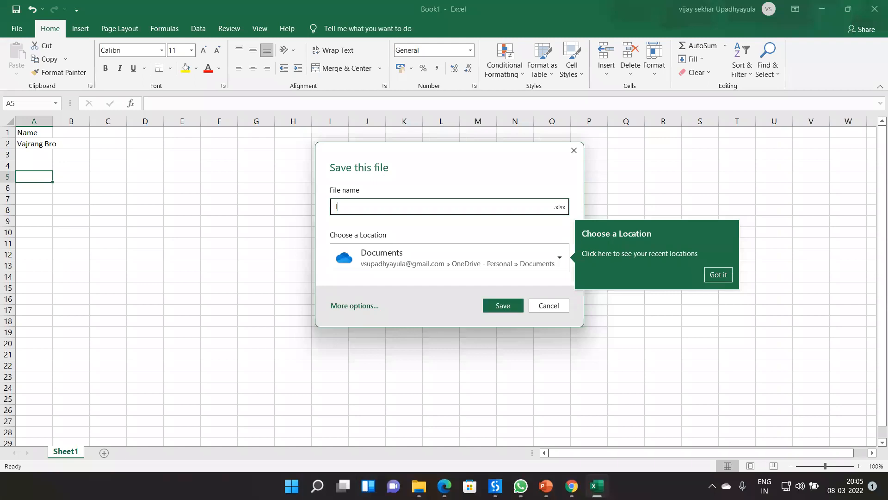
pyautogui.write('nput')
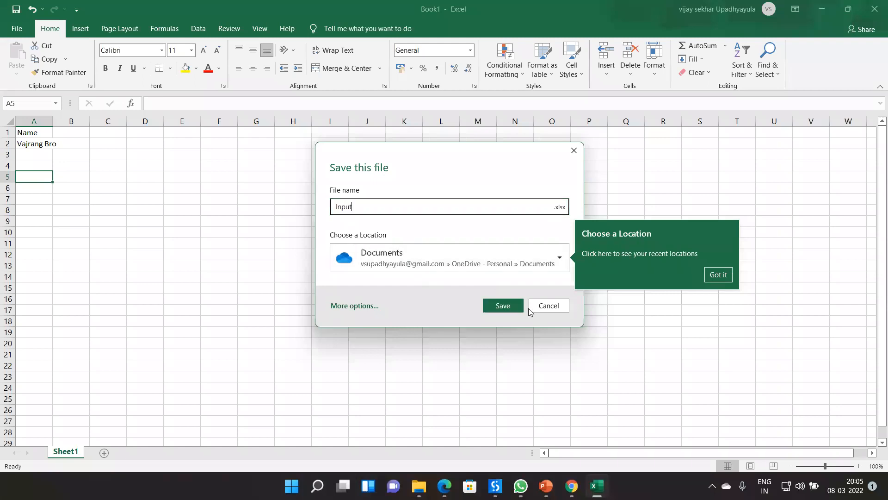
pyautogui.click(503, 306)
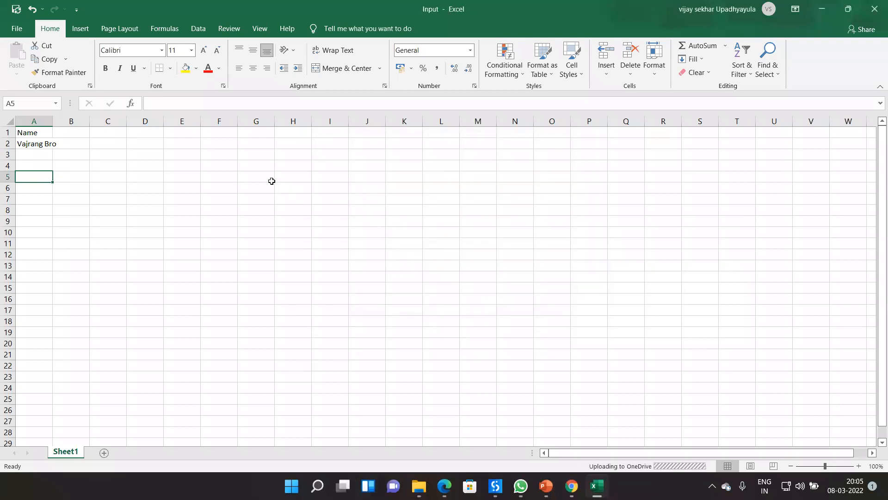
# Step: Save the Input workbook into the Desktop WorkShop folder
pyautogui.click(7, 34)
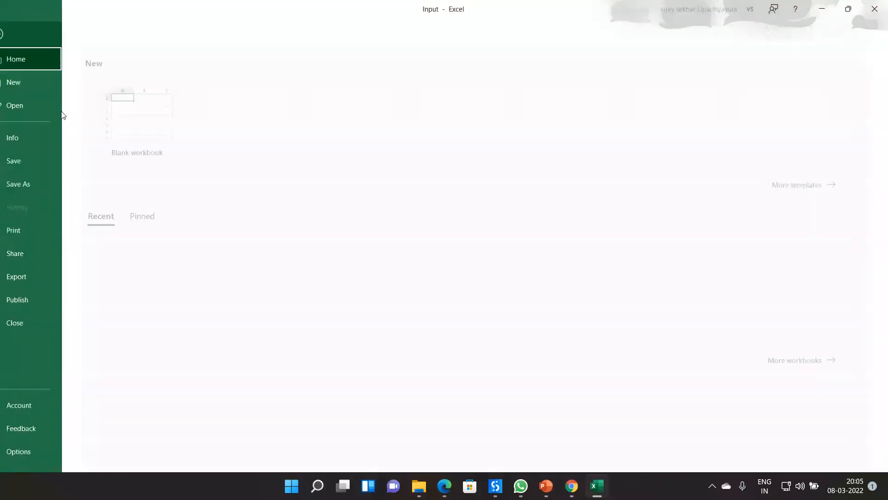
pyautogui.click(27, 186)
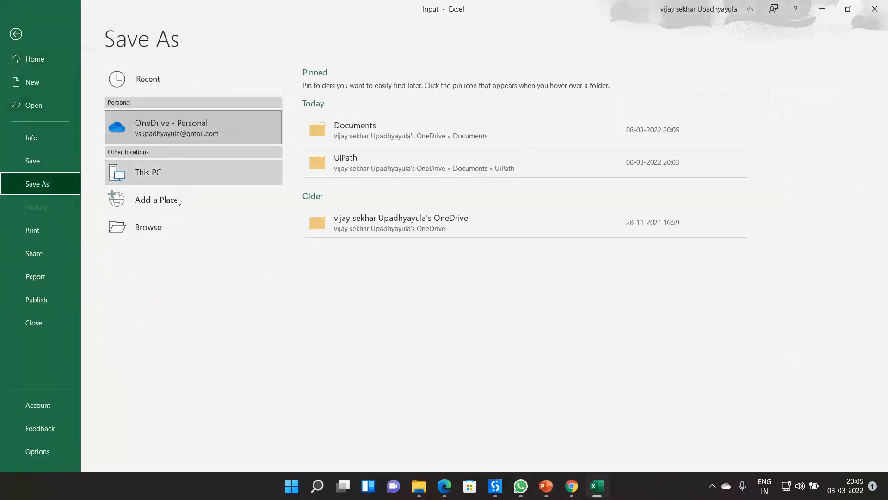
pyautogui.click(164, 226)
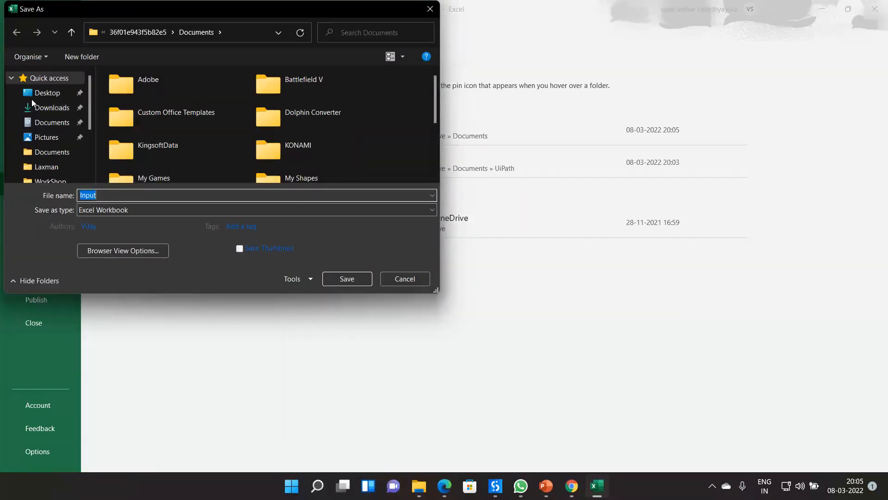
pyautogui.click(38, 93)
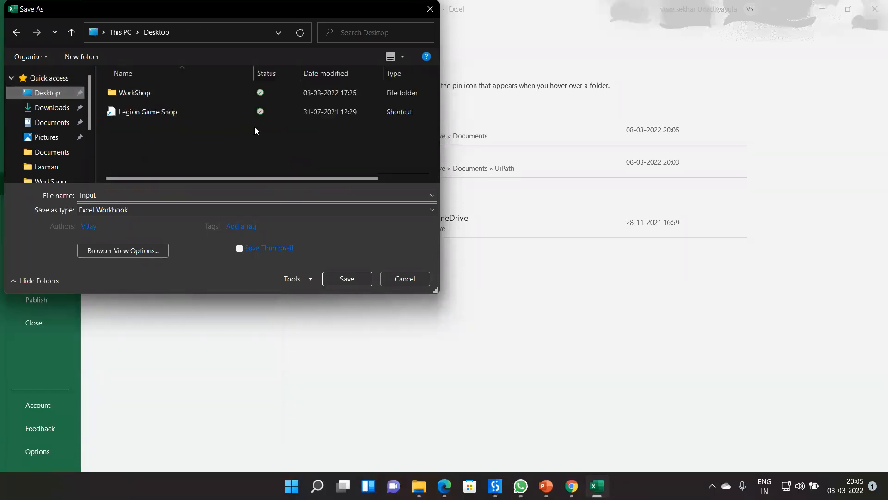
pyautogui.doubleClick(163, 93)
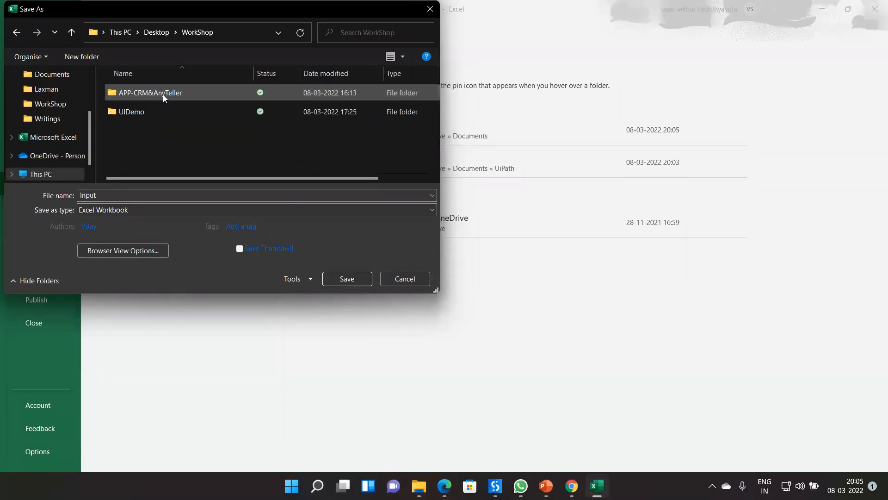
pyautogui.click(350, 279)
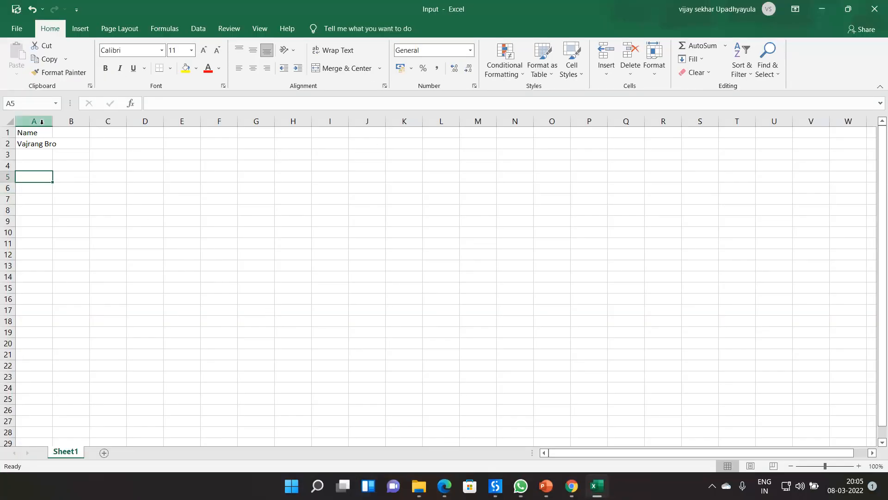
# Step: Widen column A to fit the contact's full name and select A2
pyautogui.moveTo(49, 121); pyautogui.dragTo(87, 122)
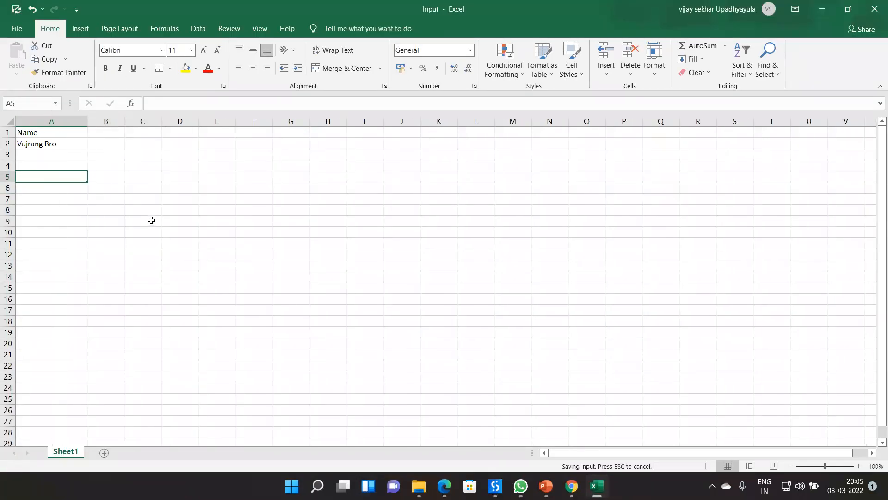
pyautogui.click(33, 157)
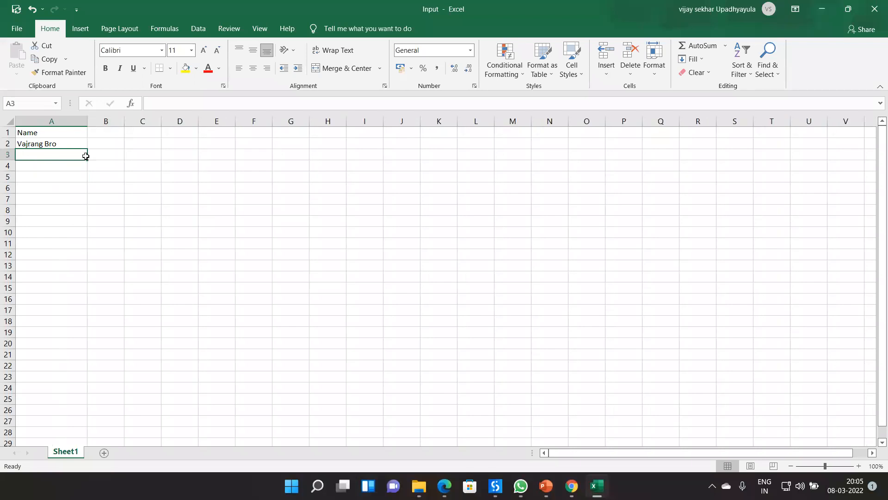
pyautogui.click(40, 144)
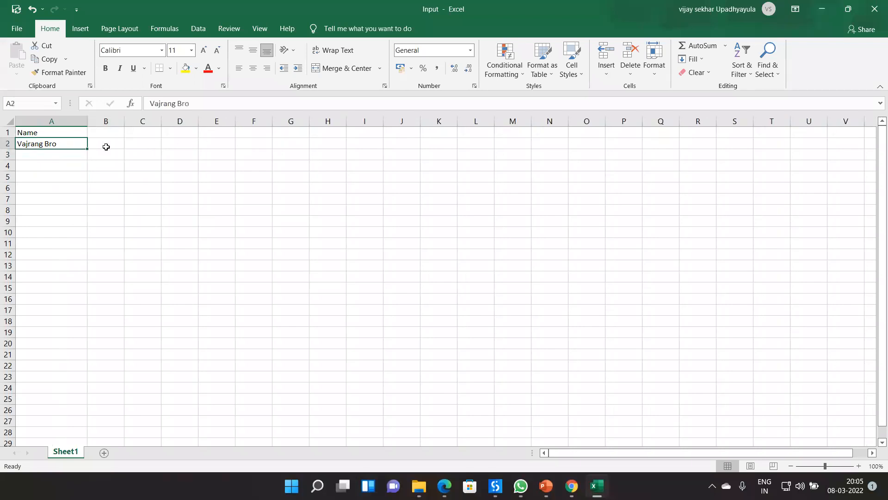
pyautogui.click(521, 486)
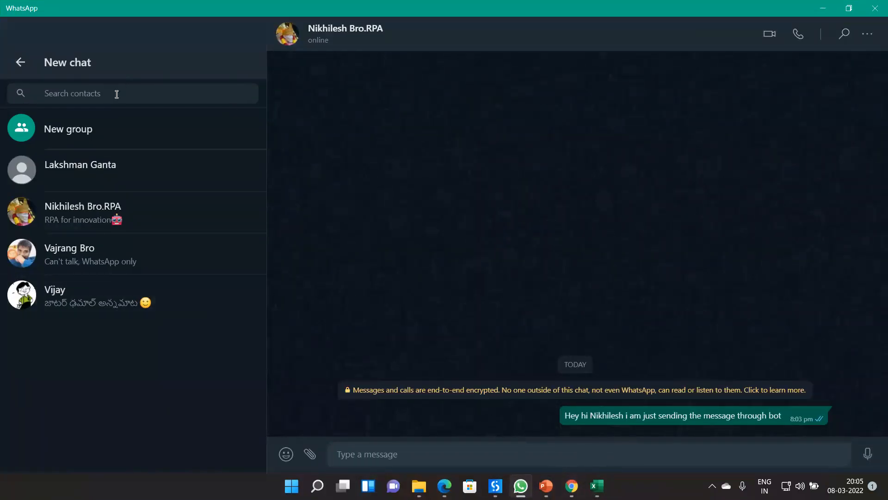
# Step: Return to UiPath Studio and review the Whatsapp workflow, selecting the Search contacts typing step
pyautogui.click(495, 485)
pyautogui.scroll(-3, 440, 211)
pyautogui.scroll(8, 442, 217)
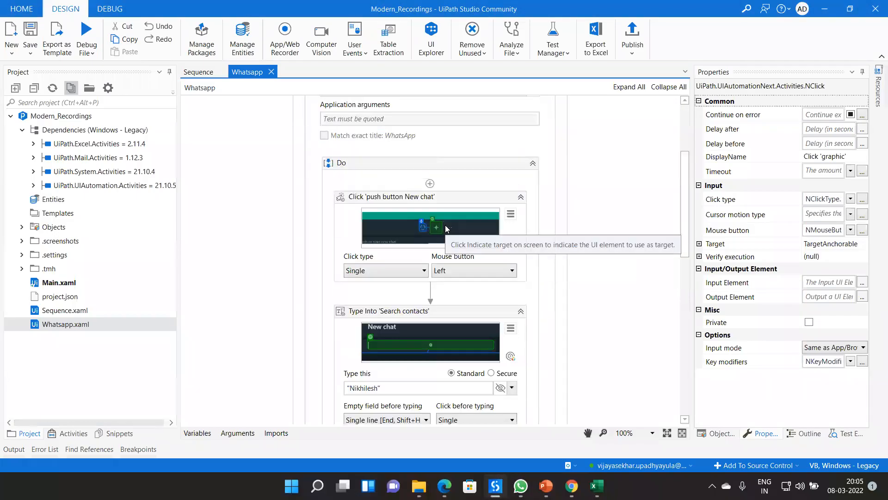
pyautogui.scroll(4, 445, 226)
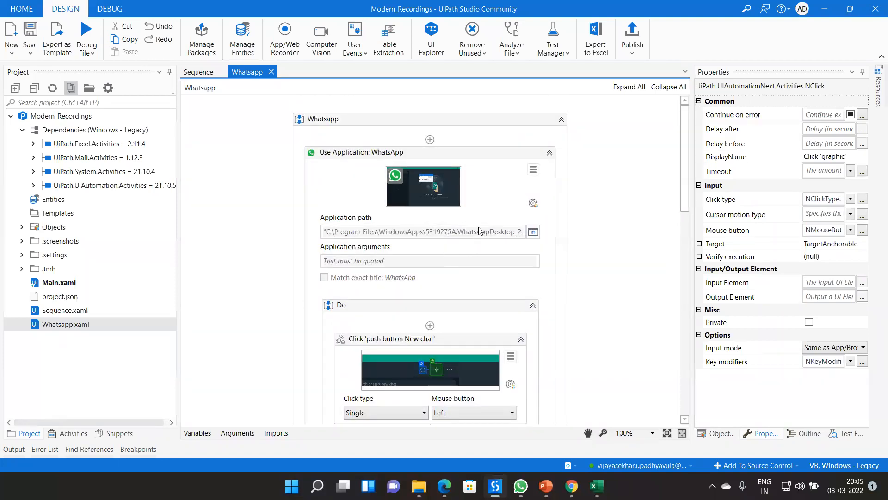
pyautogui.scroll(-3, 479, 230)
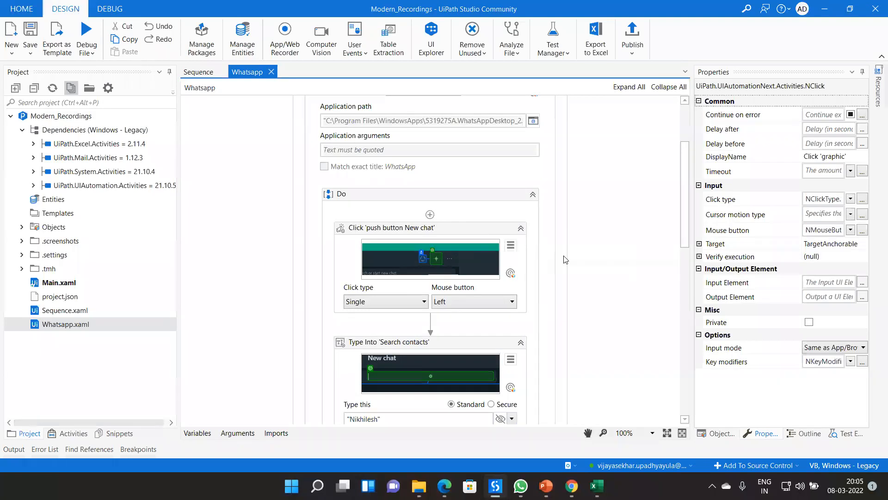
pyautogui.scroll(-3, 541, 190)
pyautogui.scroll(-3, 542, 190)
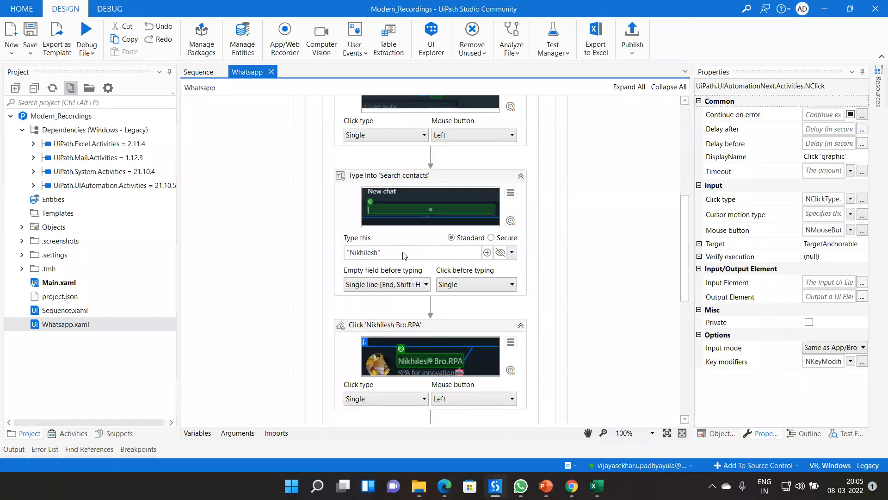
pyautogui.click(484, 252)
pyautogui.scroll(3, 646, 196)
pyautogui.scroll(8, 647, 196)
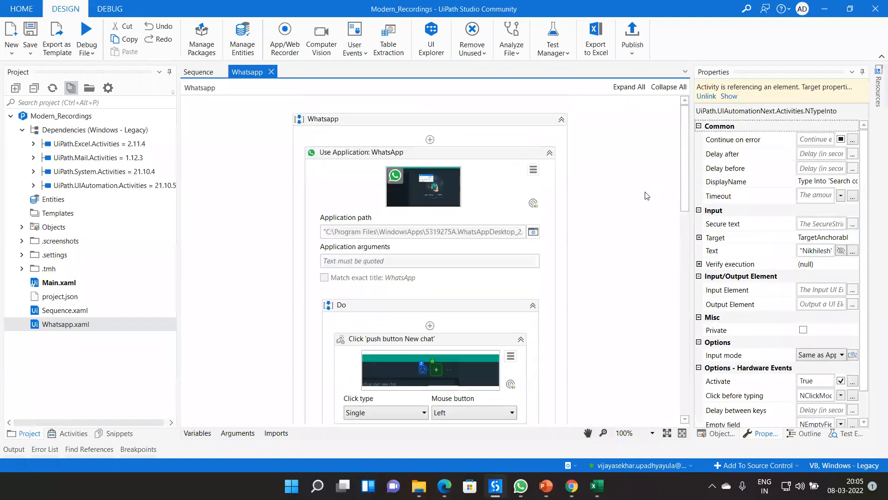
pyautogui.scroll(-5, 651, 188)
pyautogui.scroll(-2, 650, 189)
pyautogui.scroll(5, 649, 188)
# Step: Open the add-activity slot directly after the Click 'push button New chat' step
pyautogui.click(429, 139)
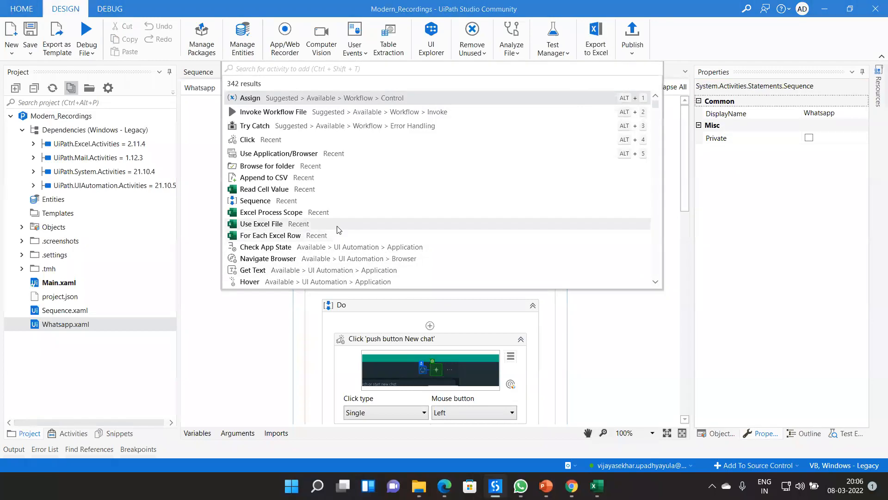
pyautogui.click(559, 314)
pyautogui.scroll(-7, 560, 314)
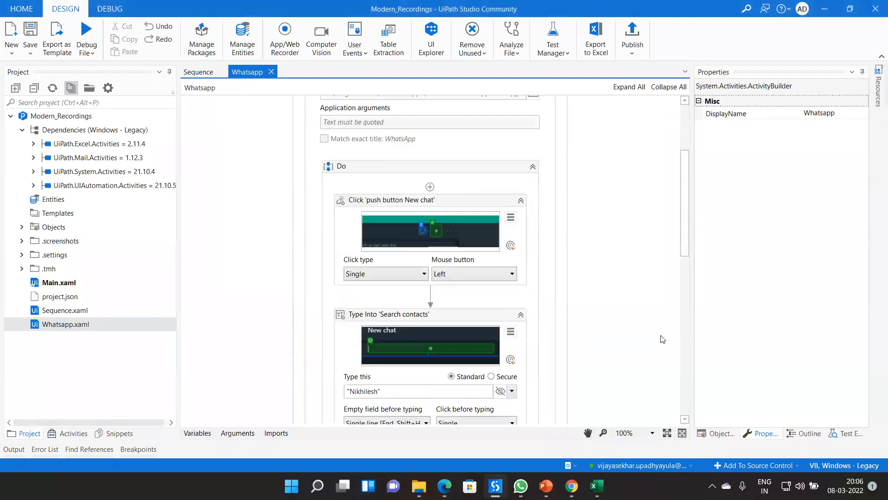
pyautogui.click(431, 239)
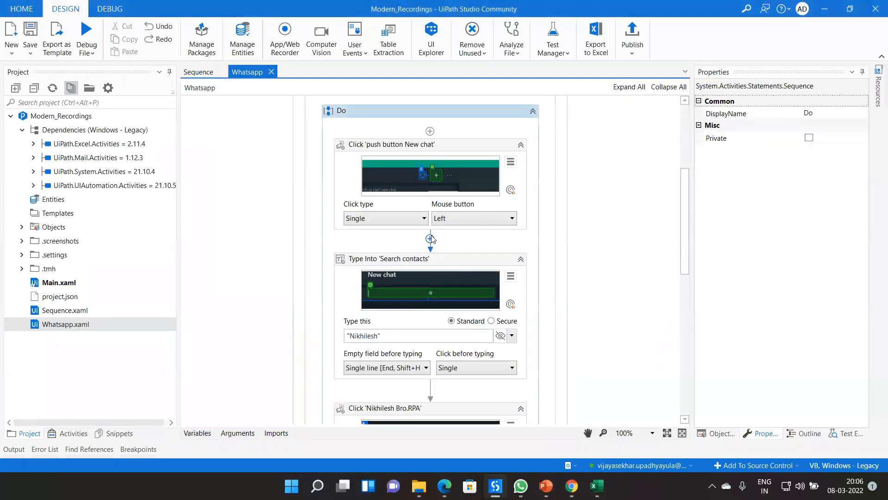
# Step: Insert a Use Excel File activity found by searching 'us'
pyautogui.write('use')
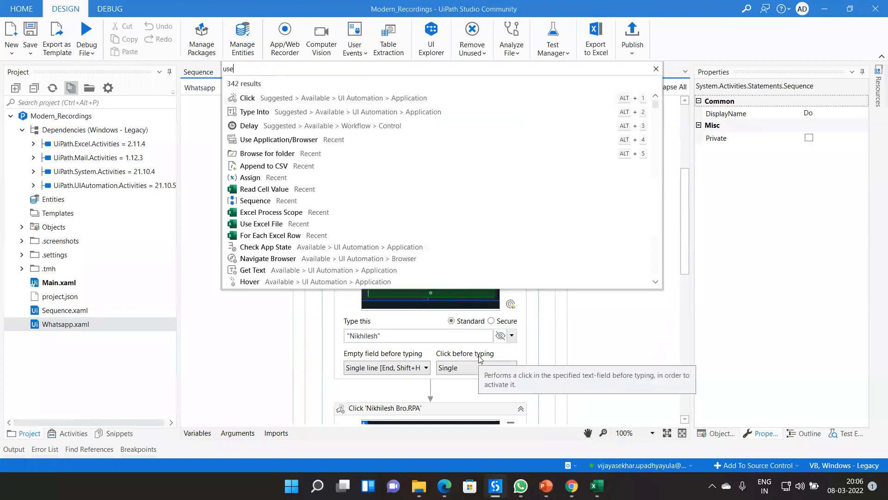
pyautogui.press('Down')
pyautogui.press('Down')
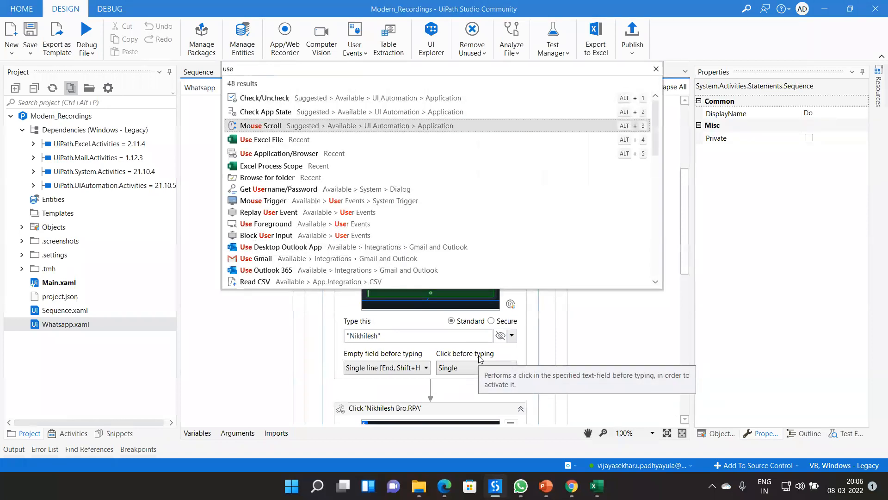
pyautogui.press('Down')
pyautogui.press('Return')
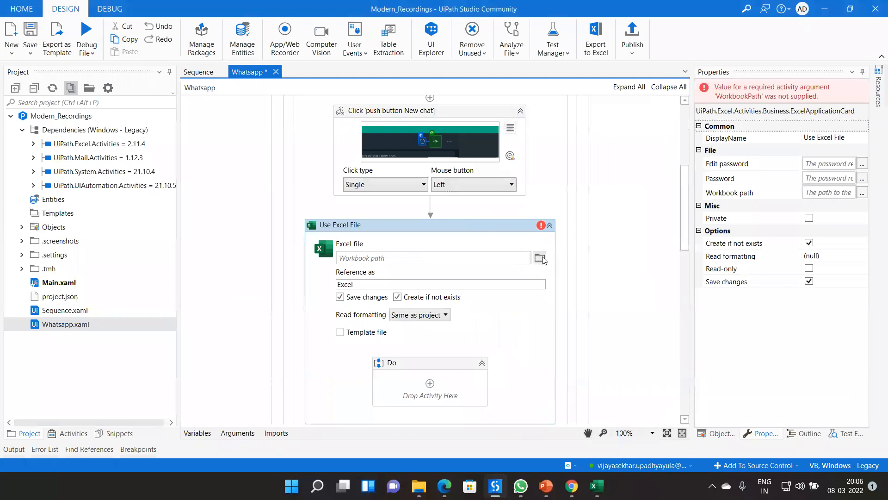
# Step: Point Use Excel File at Desktop\WorkShop\Input.xlsx, closing the workbook open in Excel first
pyautogui.click(540, 258)
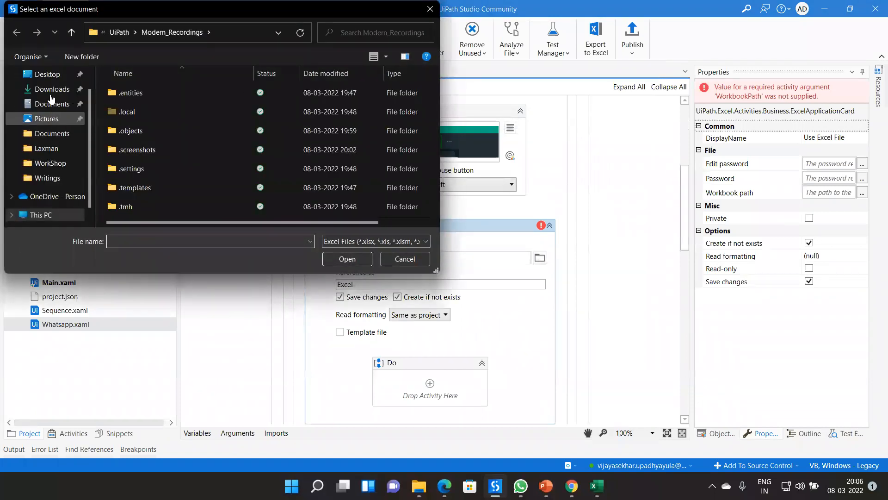
pyautogui.click(45, 75)
pyautogui.click(127, 92)
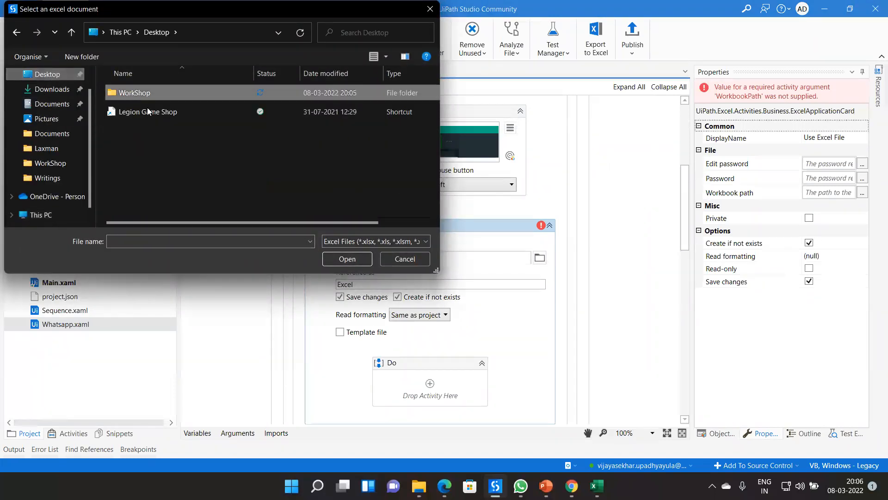
pyautogui.click(144, 130)
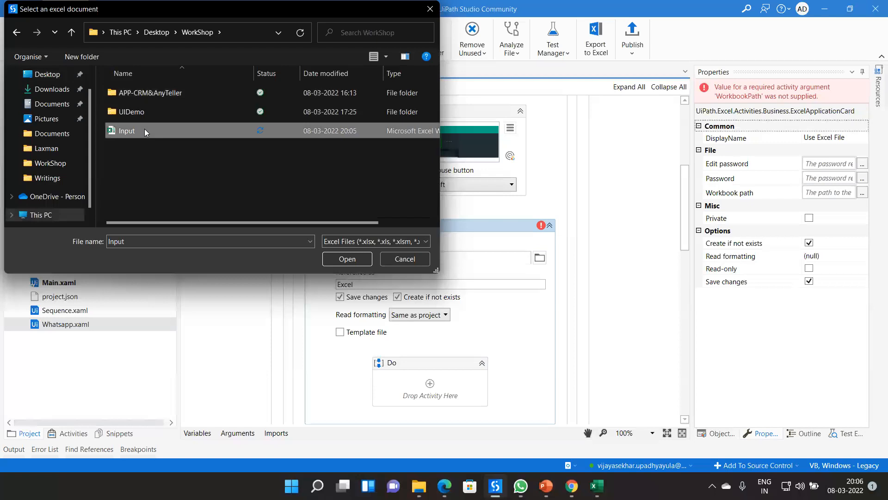
pyautogui.click(340, 259)
pyautogui.click(529, 246)
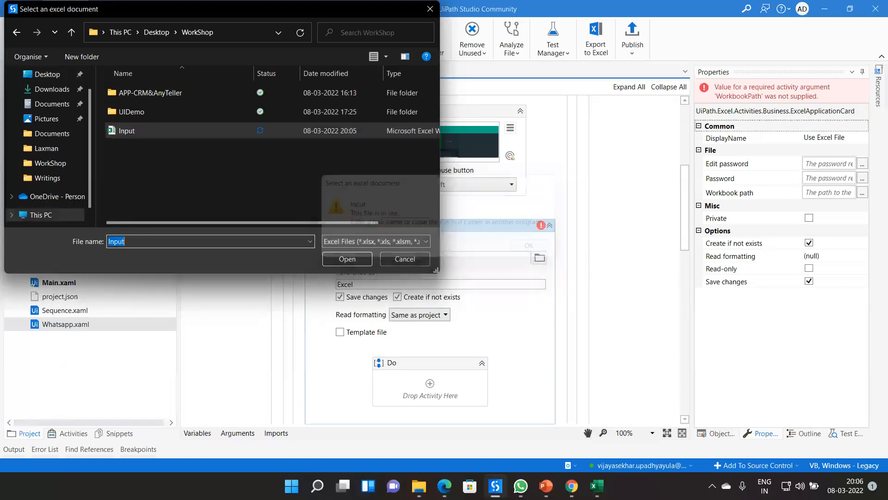
pyautogui.hotkey('alt', 'Tab')
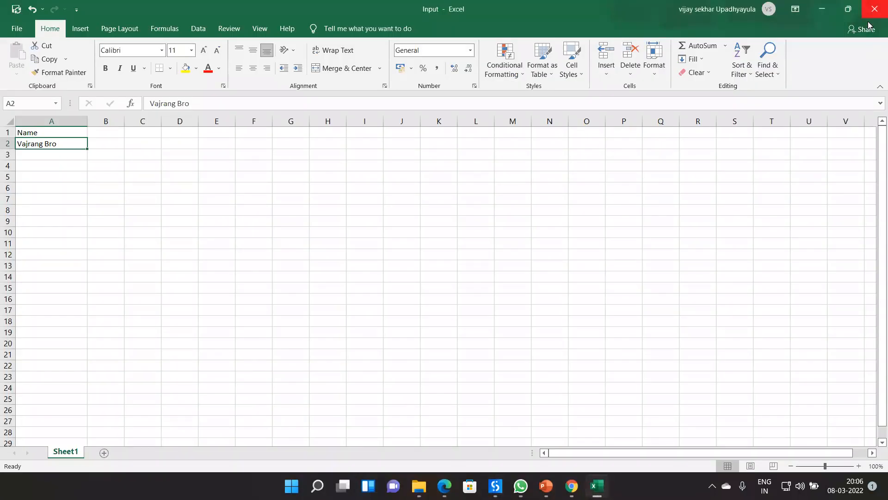
pyautogui.click(871, 11)
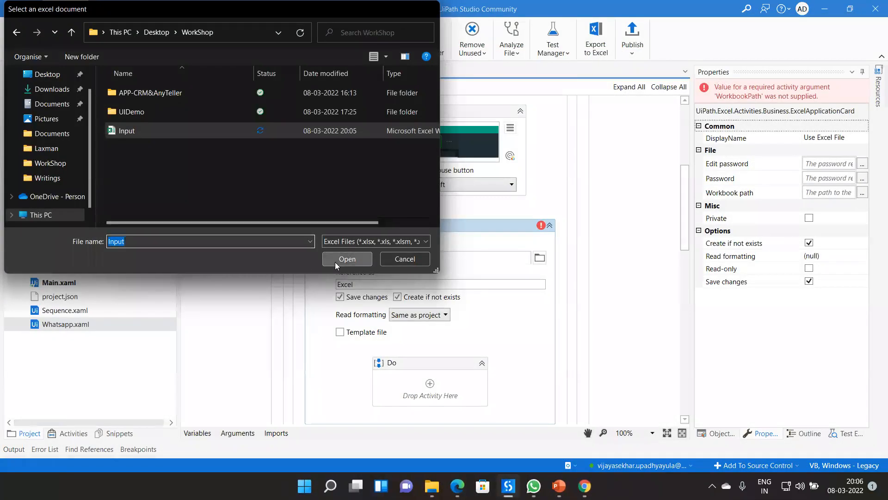
pyautogui.click(347, 259)
pyautogui.scroll(-4, 435, 272)
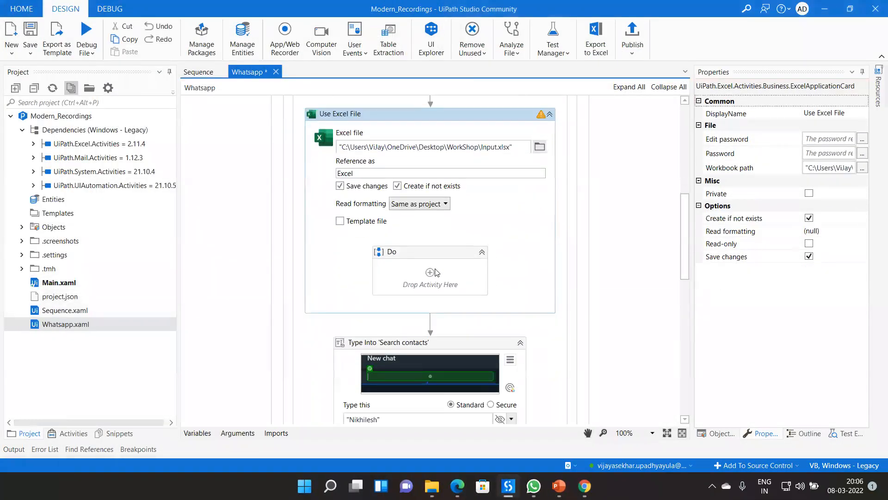
# Step: Insert a For Each Excel Row activity inside the Excel file's Do
pyautogui.click(435, 272)
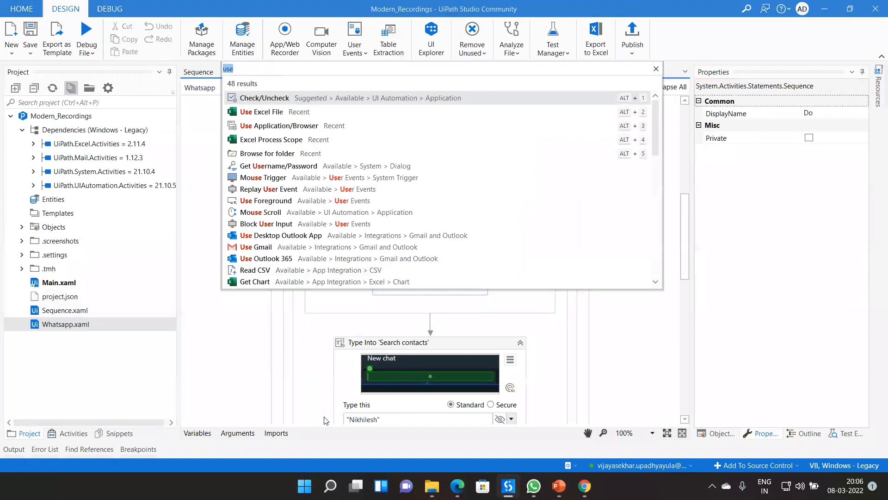
pyautogui.write('for')
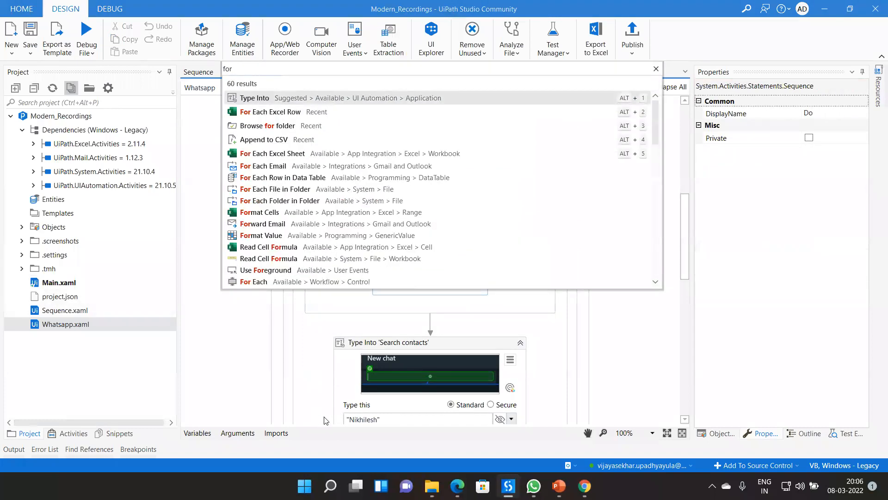
pyautogui.press('Down')
pyautogui.press('Return')
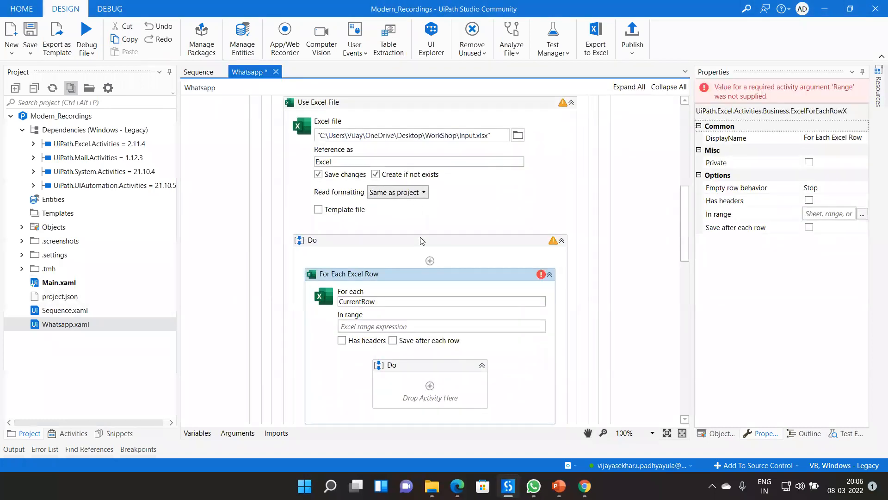
# Step: Set the loop range to column A of Sheet1 by indicating it in Excel
pyautogui.click(540, 326)
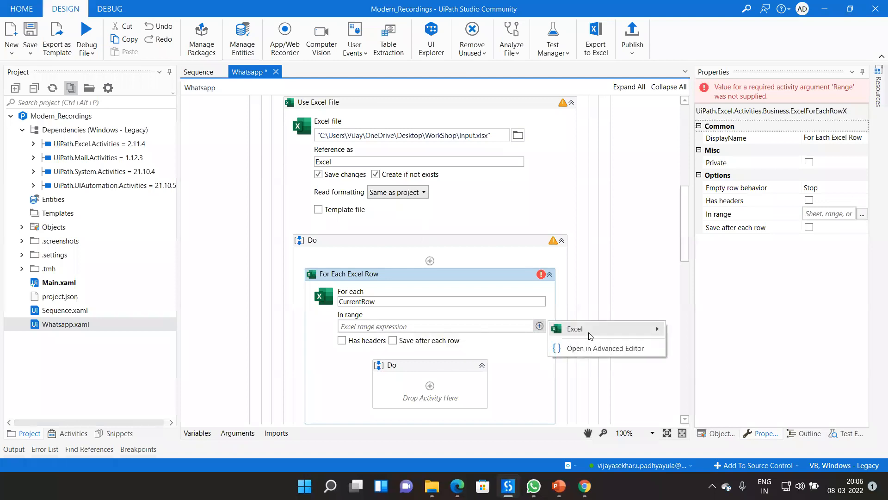
pyautogui.moveTo(616, 328)
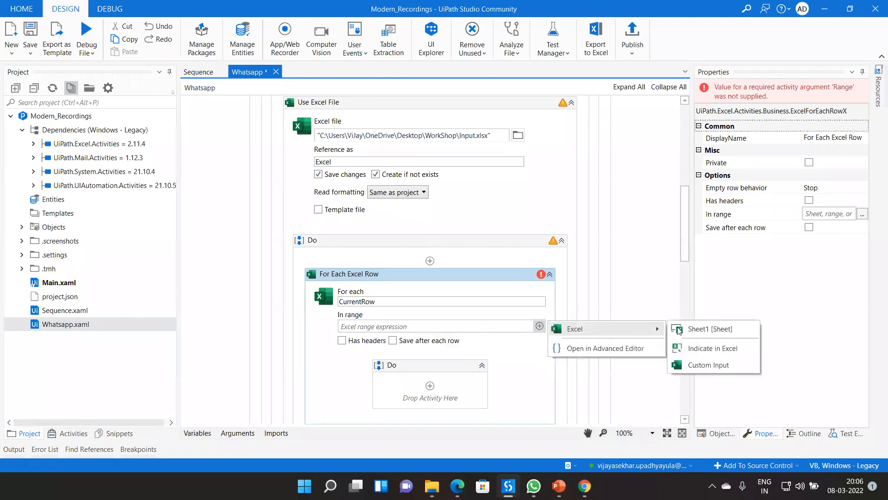
pyautogui.click(712, 347)
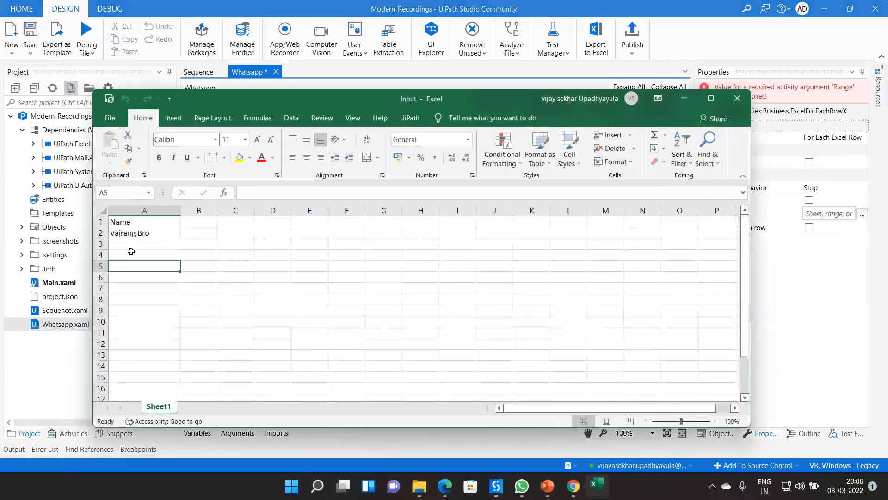
pyautogui.click(147, 209)
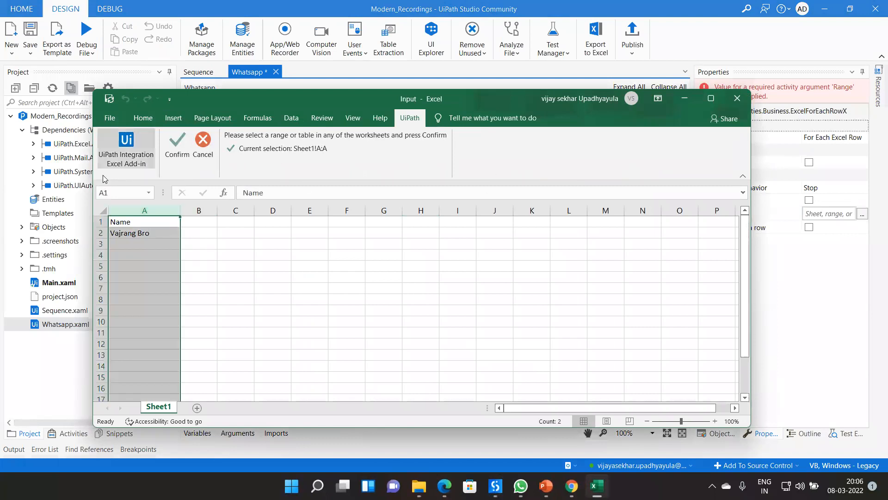
pyautogui.click(171, 160)
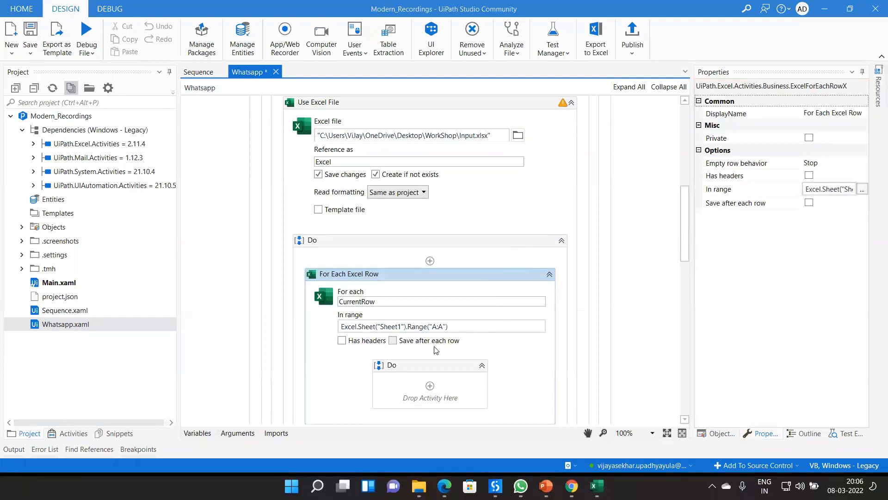
# Step: Move the Type Into 'Search contacts' step into the For Each Excel Row body
pyautogui.scroll(-2, 461, 328)
pyautogui.scroll(-3, 458, 277)
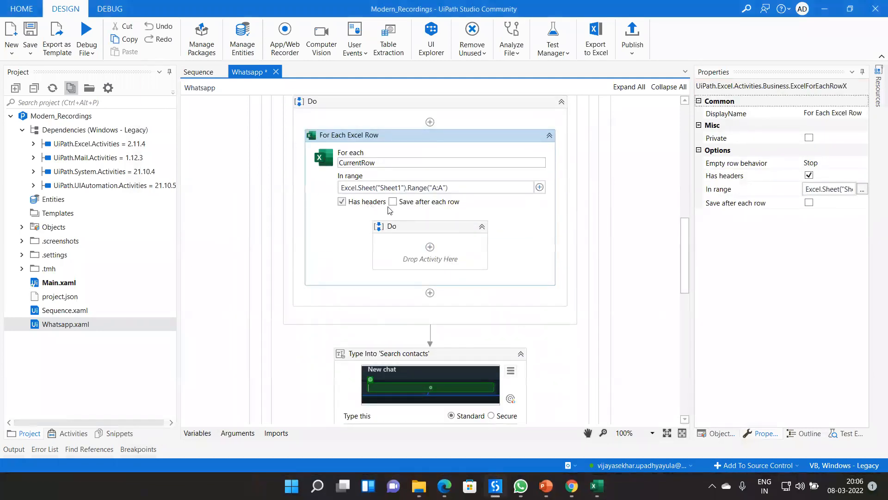
pyautogui.scroll(-3, 435, 220)
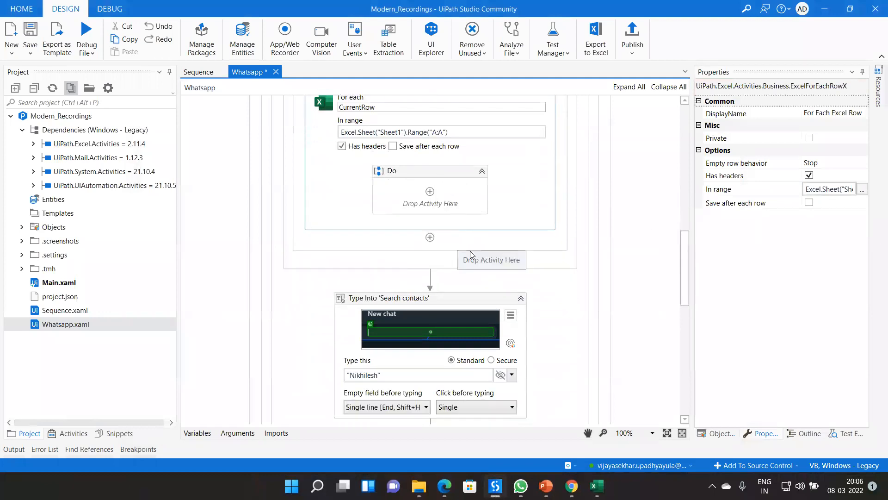
pyautogui.moveTo(416, 274); pyautogui.dragTo(420, 166)
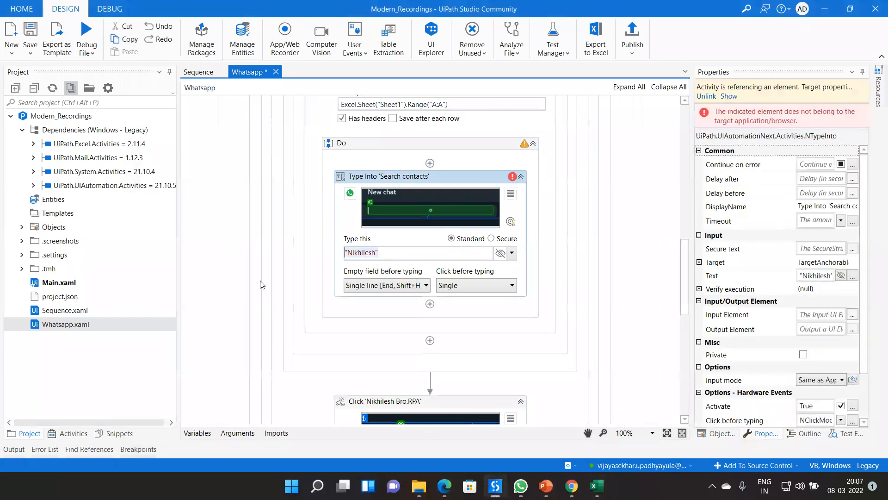
# Step: Replace the hard-coded contact name with CurrentRow.ByField("Name") and save Whatsapp.xaml
pyautogui.press('BackSpace')
pyautogui.scroll(1, 555, 309)
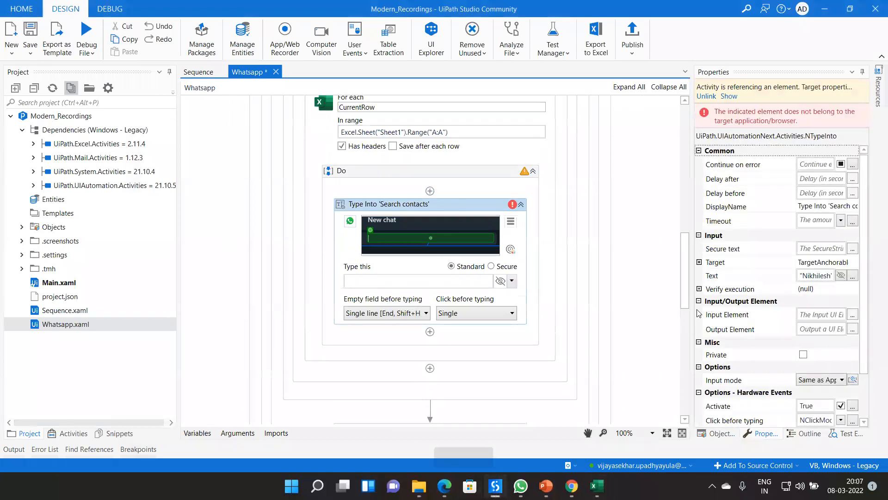
pyautogui.scroll(1, 437, 290)
pyautogui.scroll(1, 473, 319)
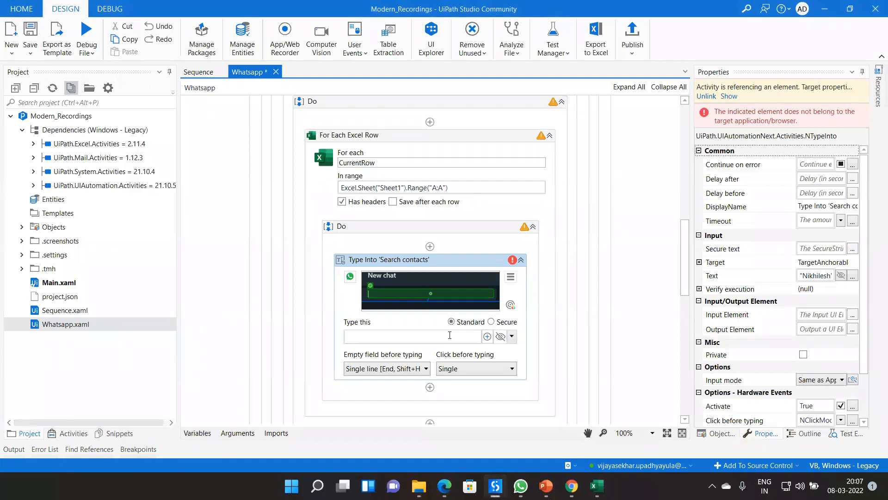
pyautogui.write('cu')
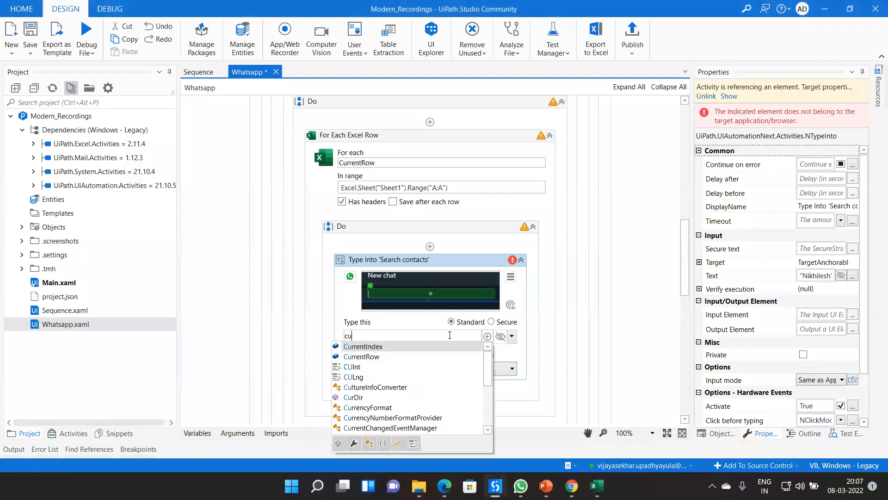
pyautogui.press('Return')
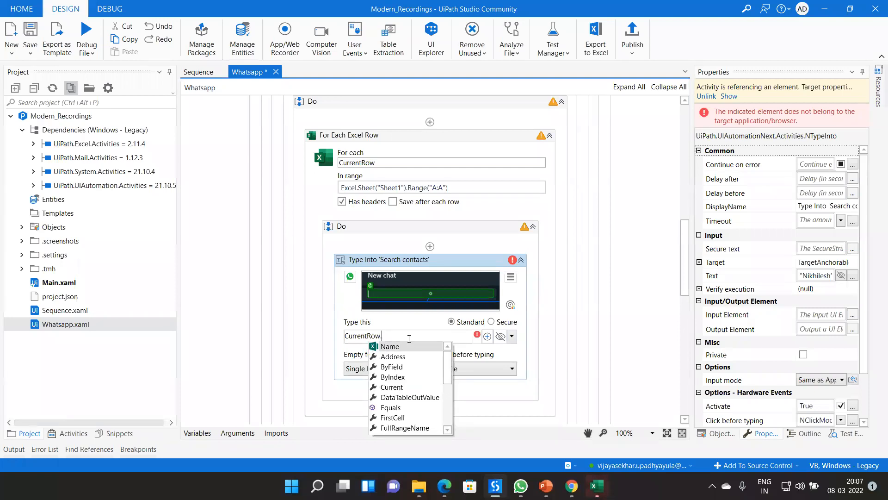
pyautogui.write('ByField("Name")')
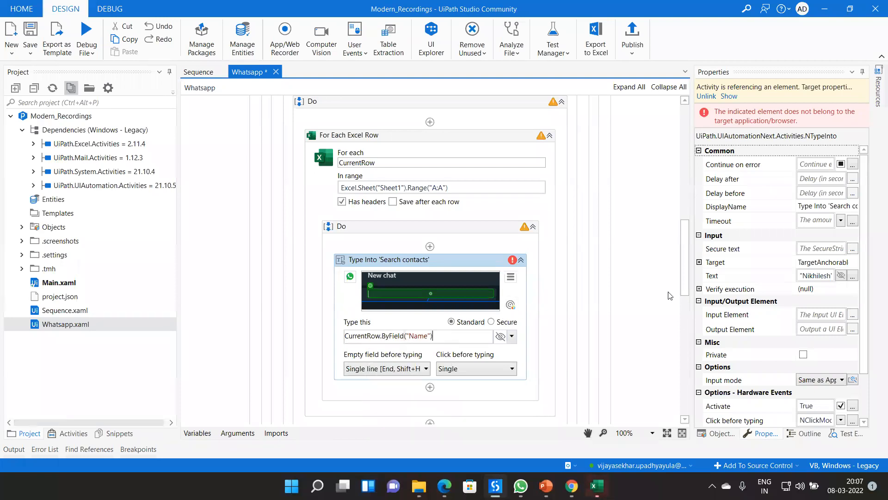
pyautogui.click(606, 308)
pyautogui.hotkey('ctrl', 's')
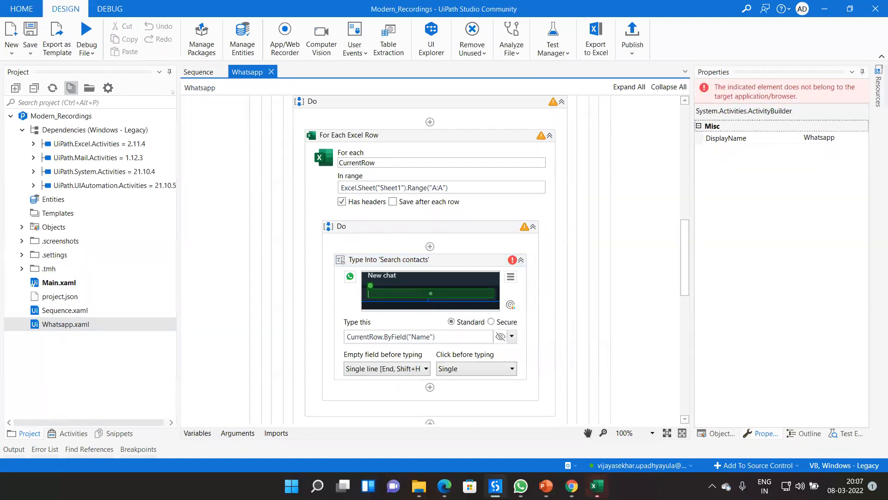
pyautogui.click(596, 486)
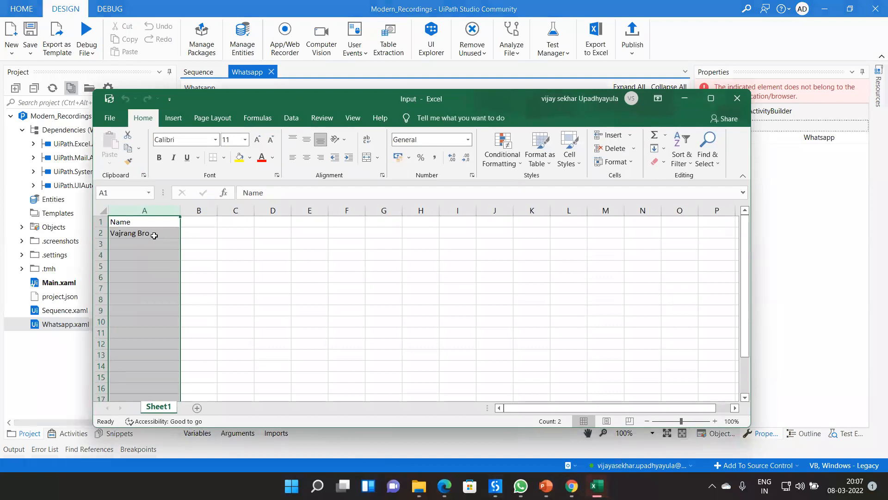
pyautogui.click(154, 235)
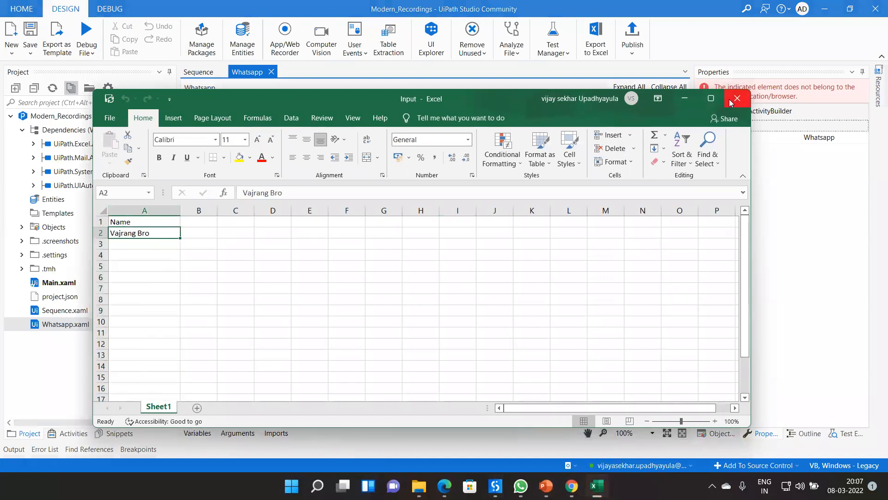
pyautogui.click(684, 99)
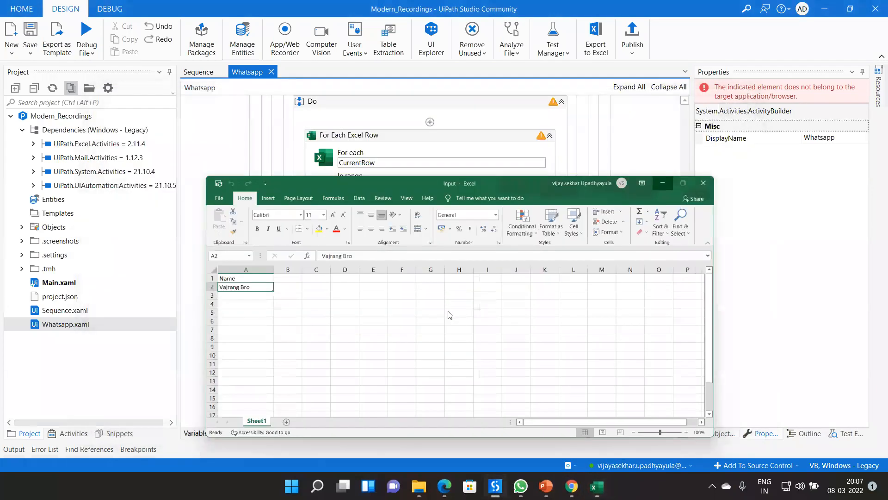
pyautogui.scroll(-3, 459, 314)
pyautogui.click(443, 275)
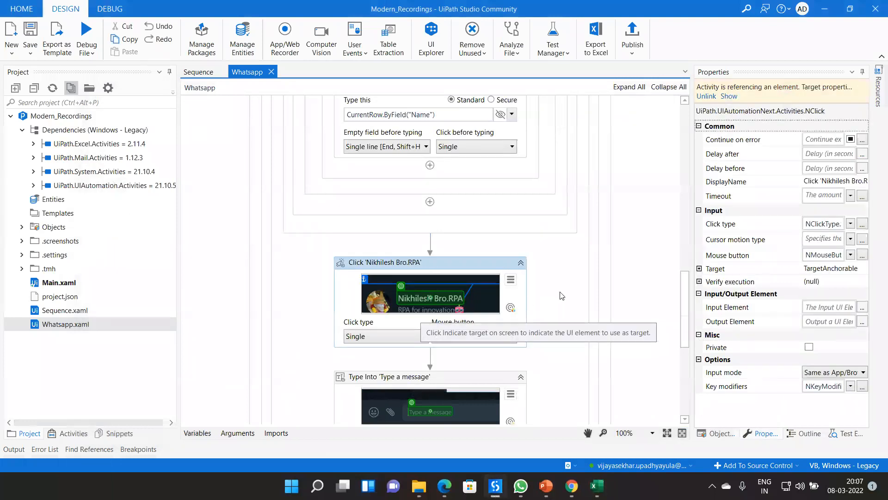
pyautogui.click(511, 279)
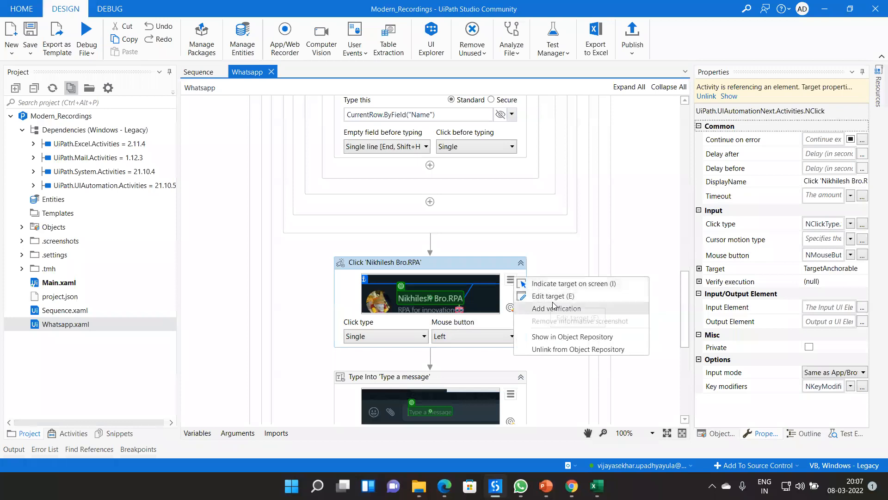
pyautogui.click(616, 260)
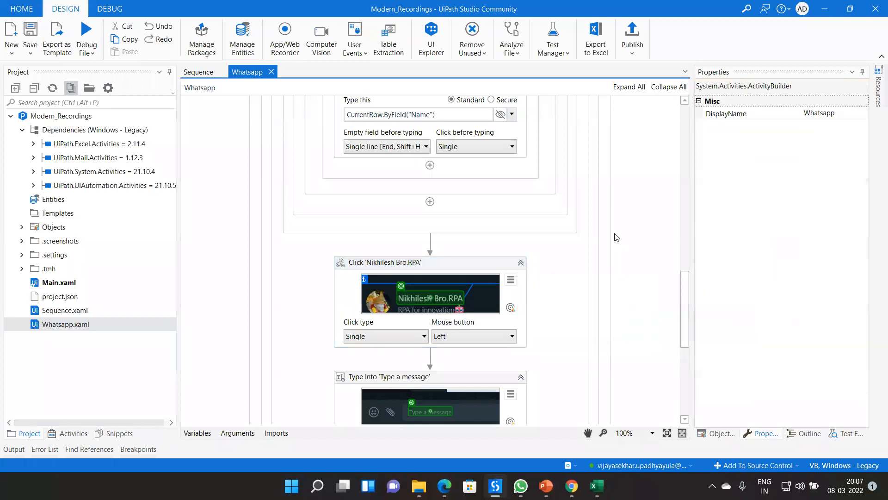
pyautogui.click(492, 270)
pyautogui.doubleClick(700, 269)
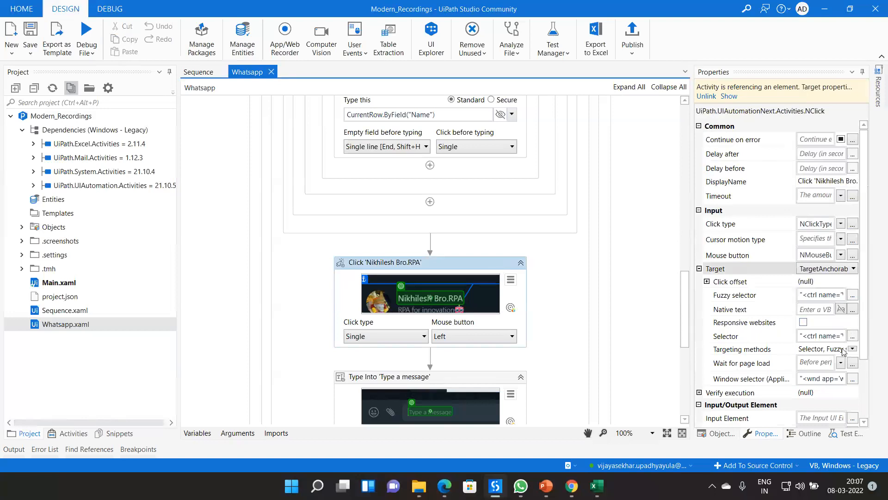
pyautogui.click(853, 336)
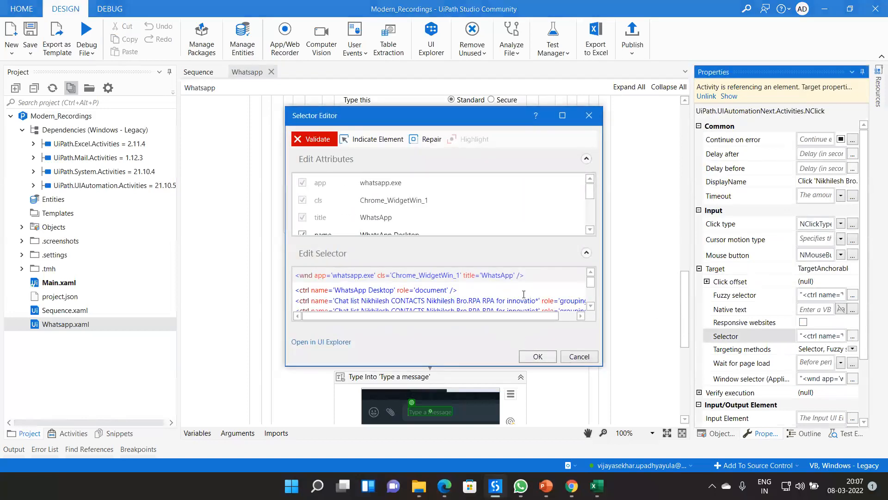
pyautogui.moveTo(592, 284); pyautogui.dragTo(593, 345)
pyautogui.click(579, 357)
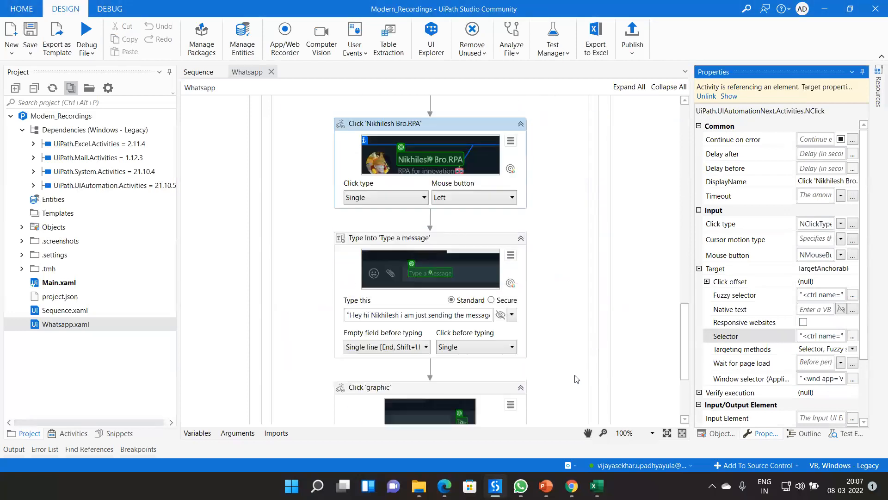
pyautogui.scroll(-1, 576, 370)
pyautogui.scroll(5, 573, 344)
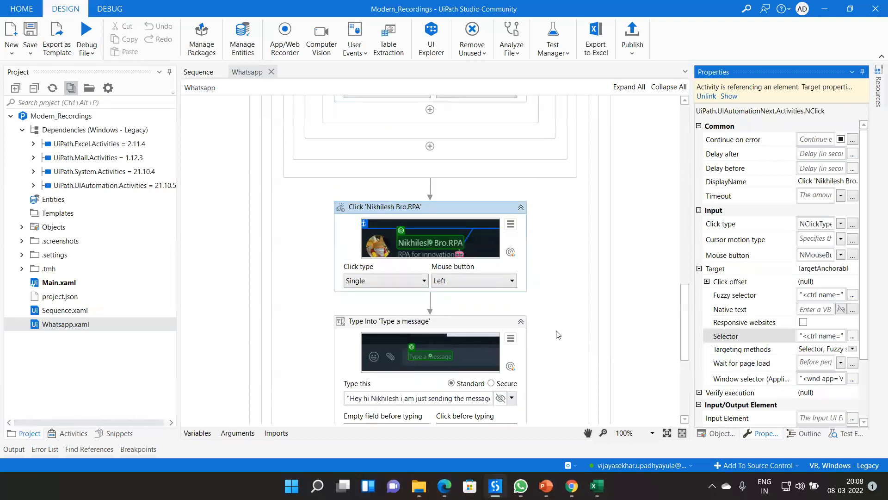
pyautogui.click(597, 486)
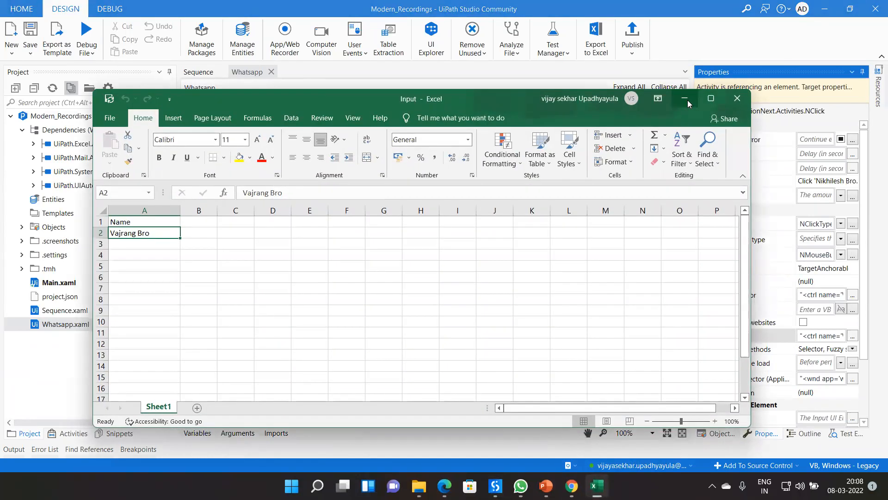
pyautogui.click(685, 99)
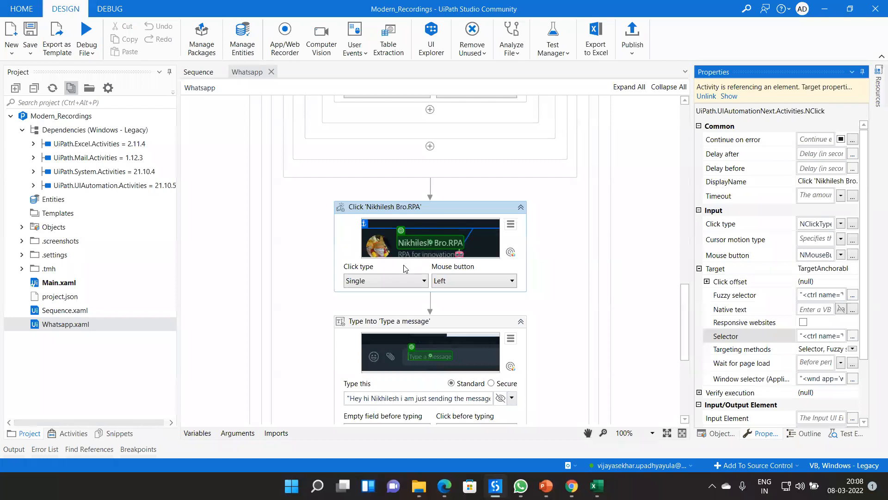
pyautogui.scroll(3, 447, 291)
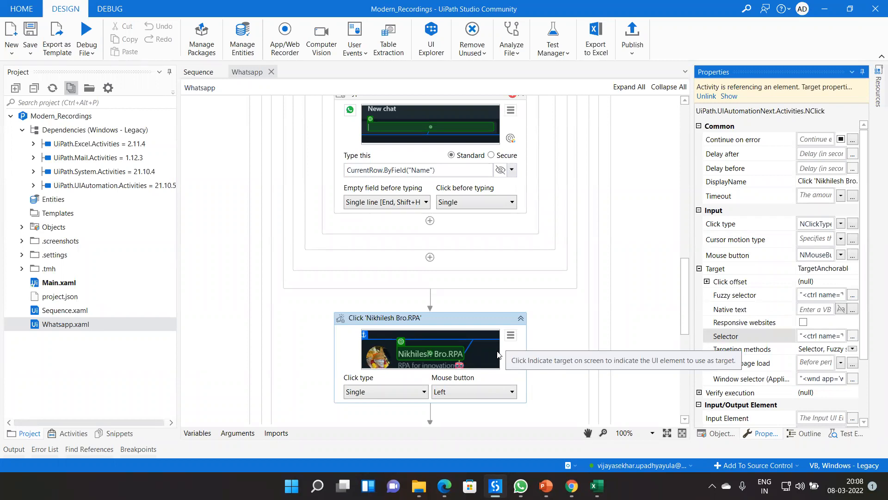
pyautogui.scroll(-3, 510, 344)
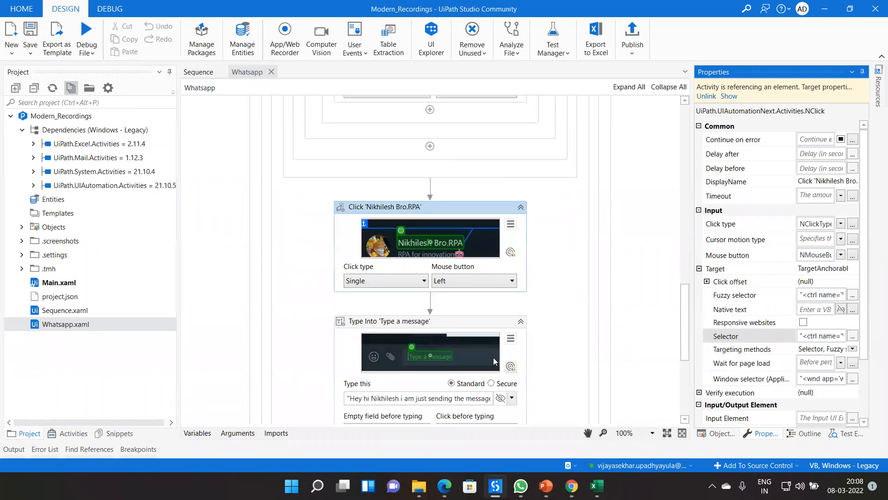
pyautogui.scroll(8, 492, 252)
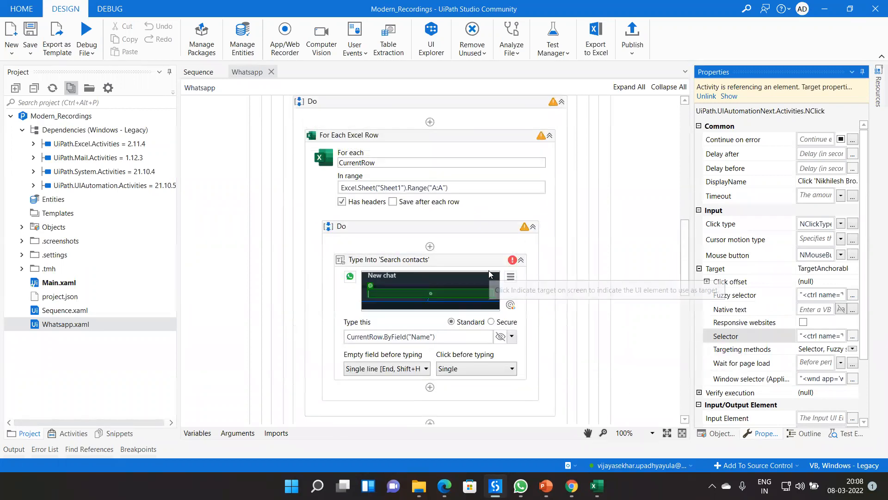
pyautogui.scroll(-3, 509, 283)
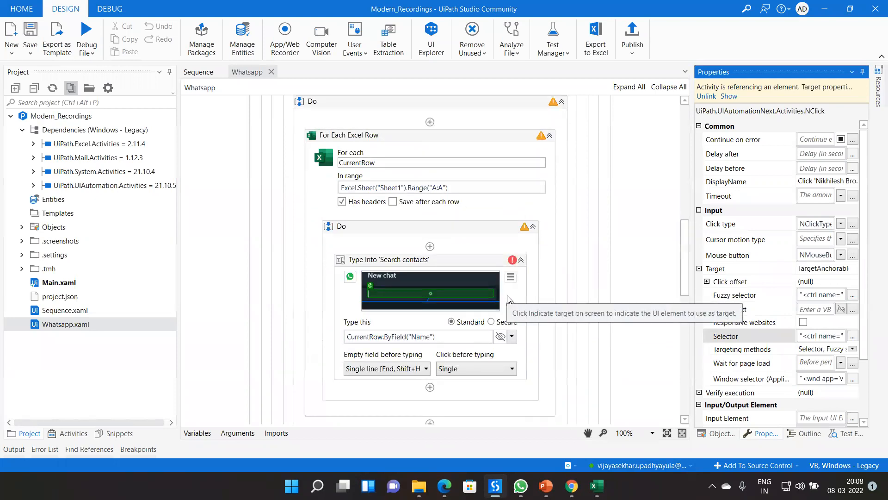
pyautogui.scroll(-6, 512, 286)
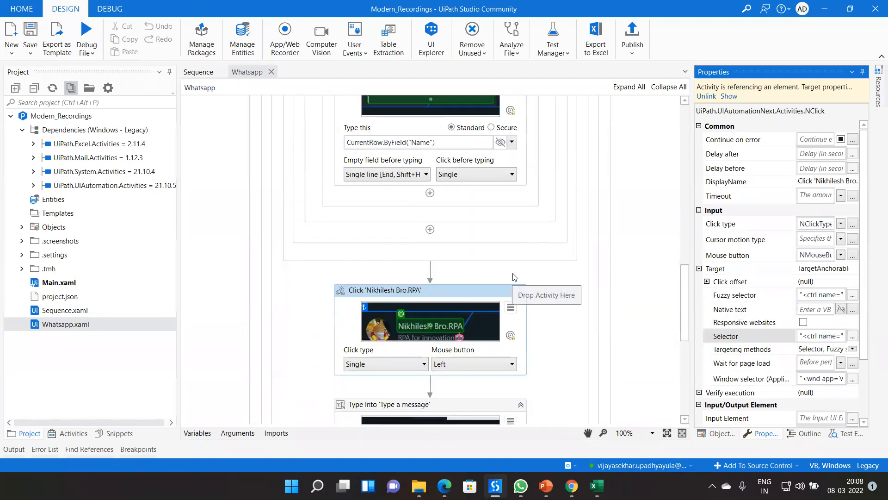
pyautogui.scroll(-2, 513, 274)
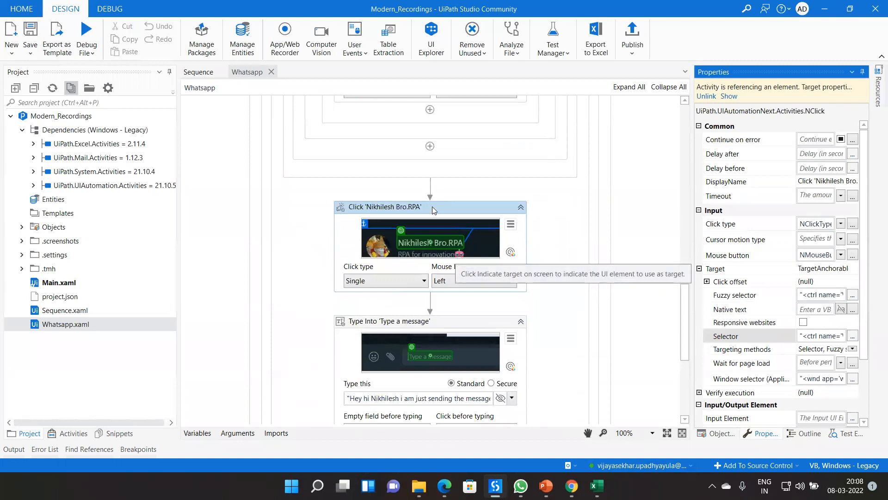
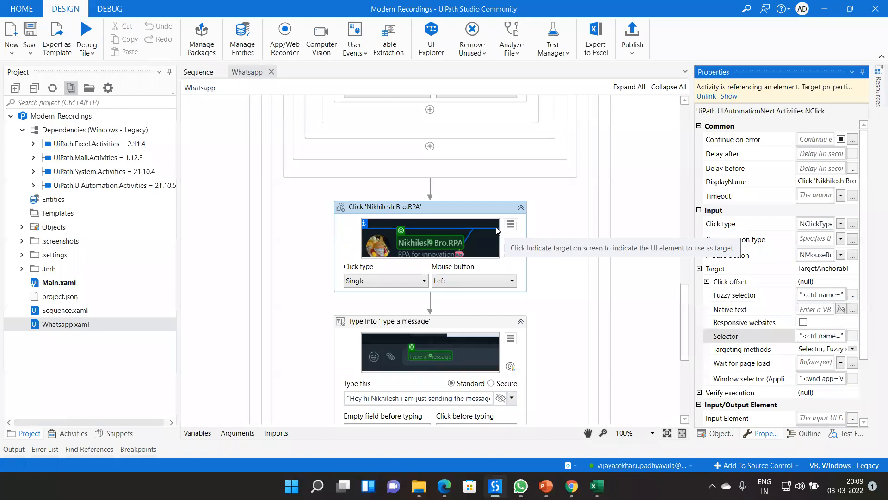
# Step: Hide the Properties panel to reveal the Object Repository, then bring the WhatsApp chat forward
pyautogui.scroll(-1, 524, 188)
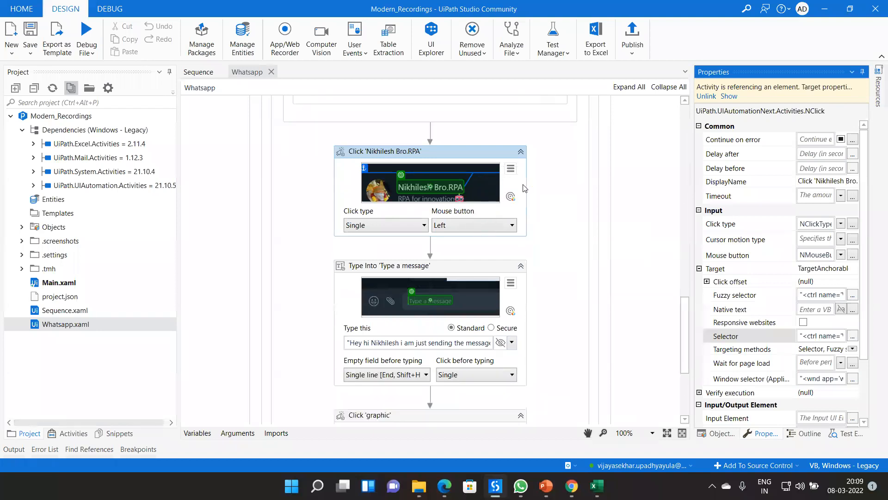
pyautogui.click(863, 80)
pyautogui.scroll(-1, 417, 185)
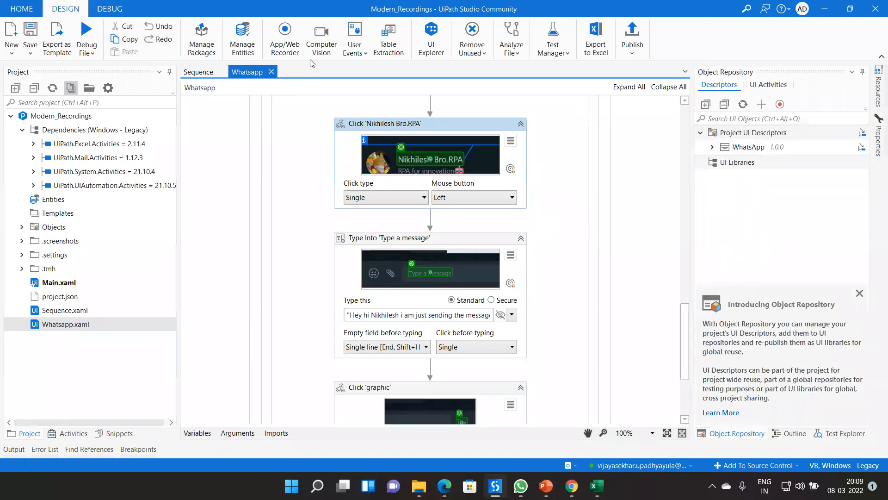
pyautogui.scroll(-3, 310, 63)
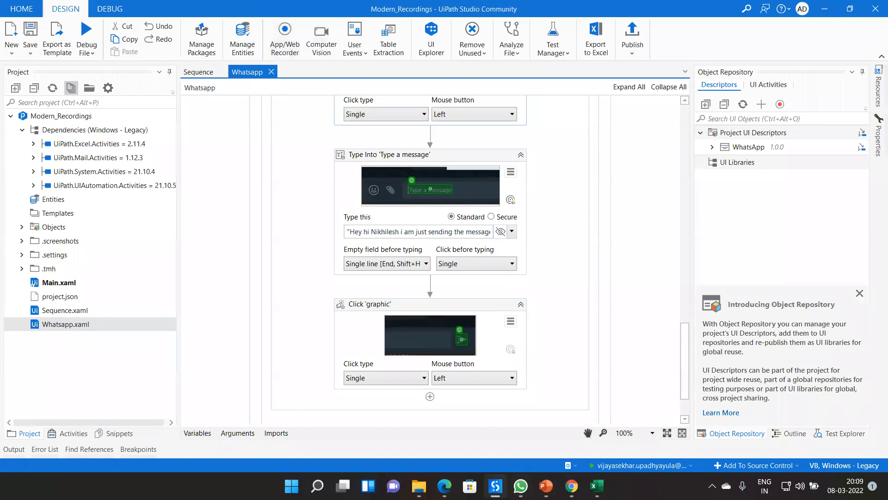
pyautogui.click(520, 486)
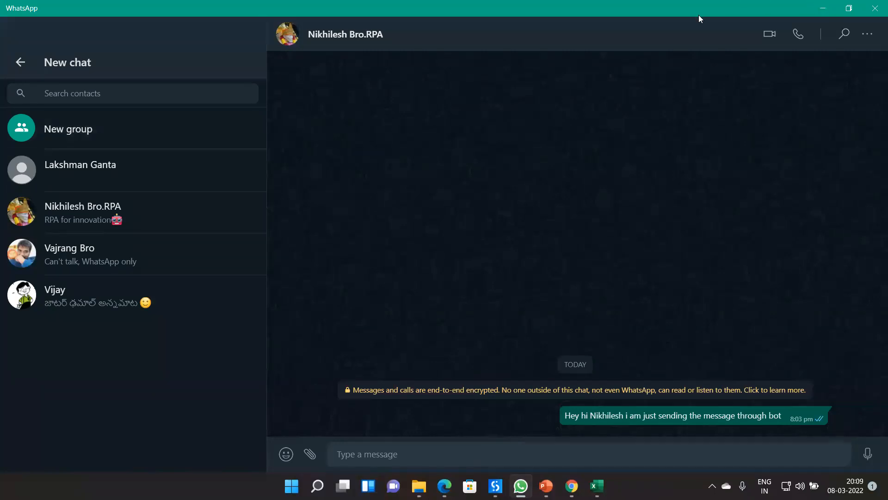
# Step: Clear the windows to reach Chrome, open a new tab and close the Automation Cloud licenses tab
pyautogui.press('super+Down')
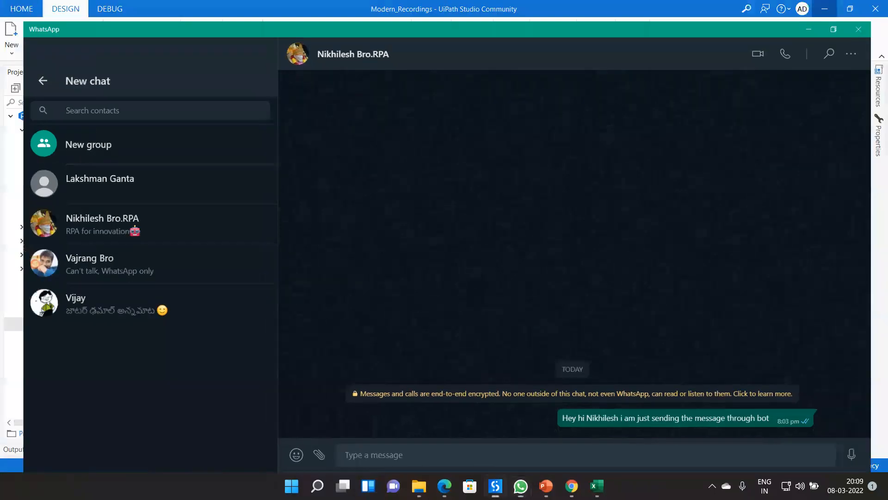
pyautogui.click(846, 33)
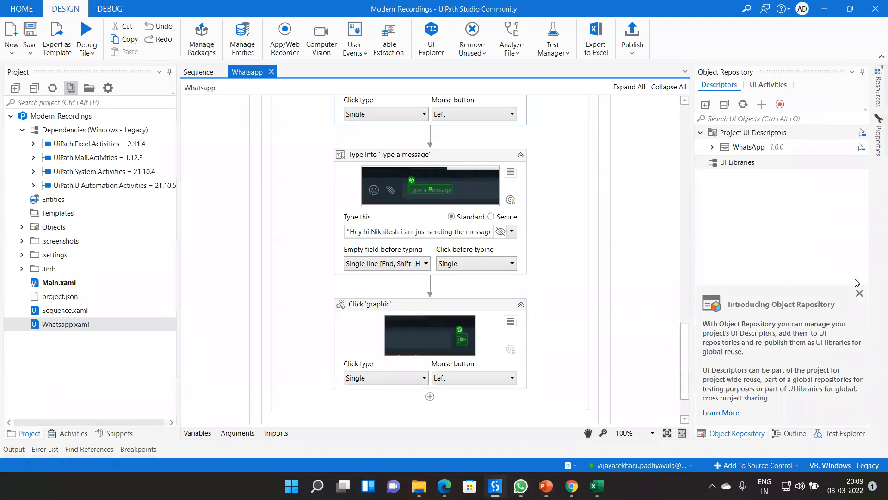
pyautogui.click(780, 105)
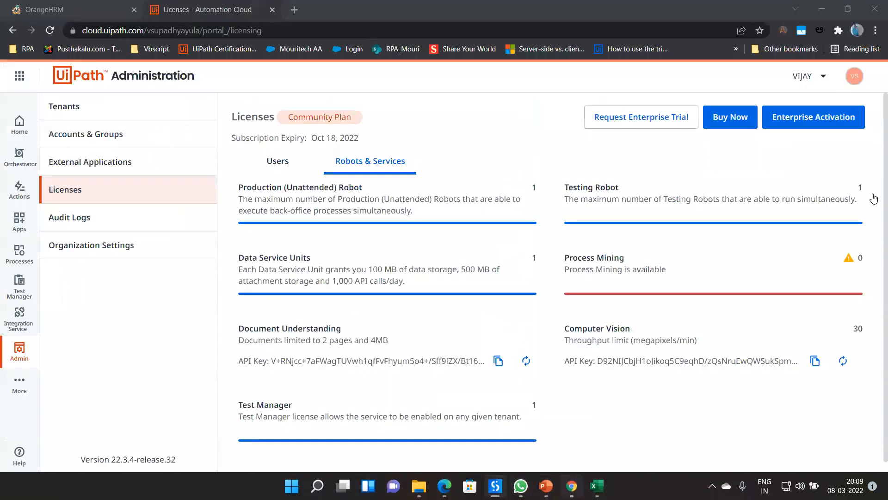
pyautogui.hotkey('ctrl', 't')
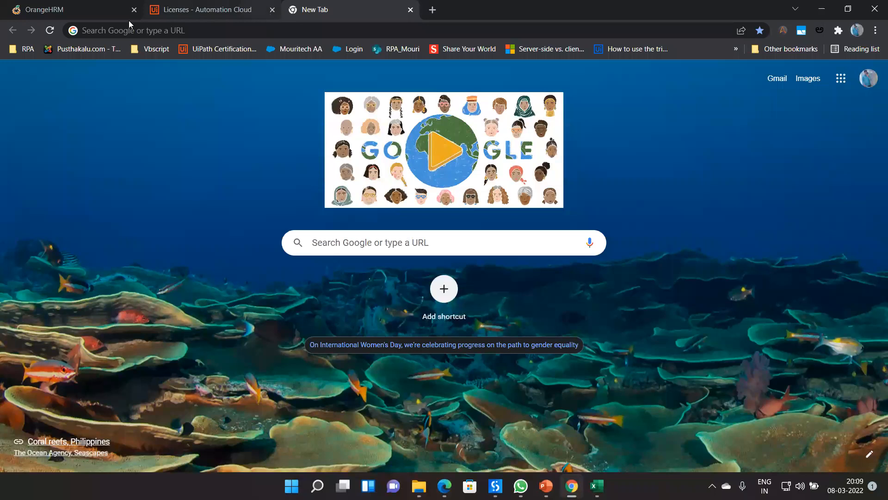
pyautogui.click(222, 10)
pyautogui.hotkey('ctrl', 'w')
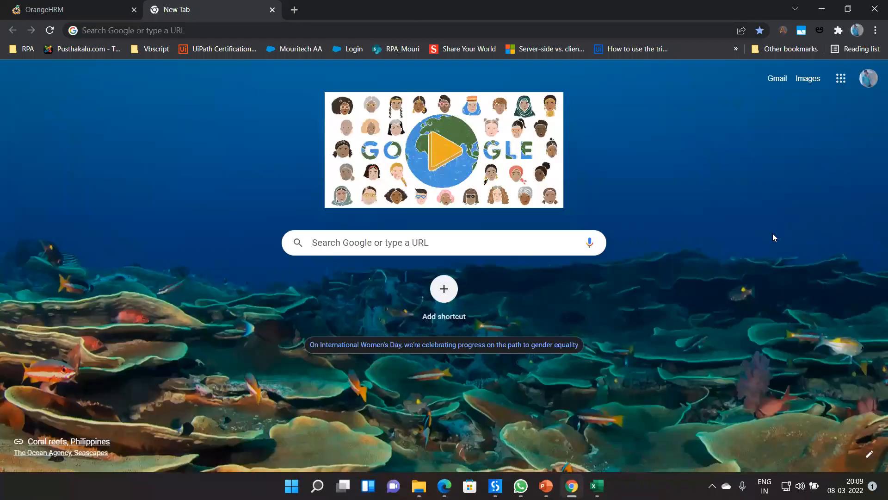
# Step: Log out of OrangeHRM and return to UiPath Studio
pyautogui.hotkey('ctrl', 'Tab')
pyautogui.click(822, 105)
pyautogui.click(800, 142)
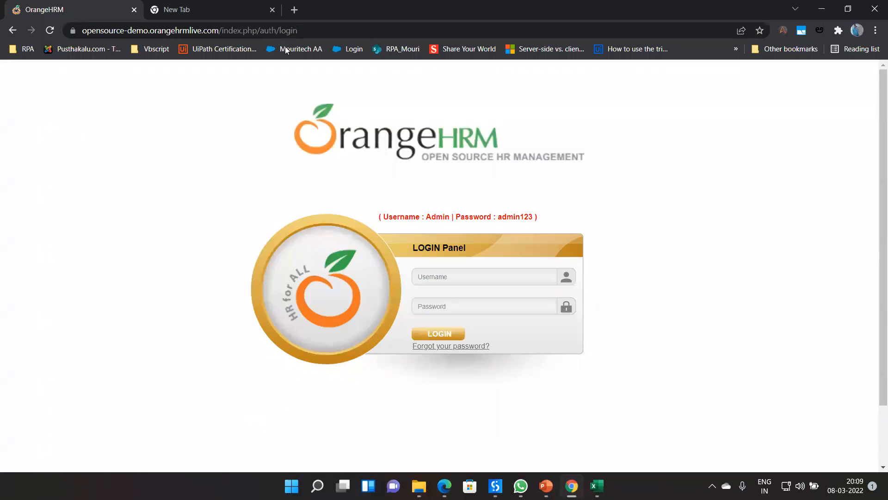
pyautogui.hotkey('alt', 'Tab')
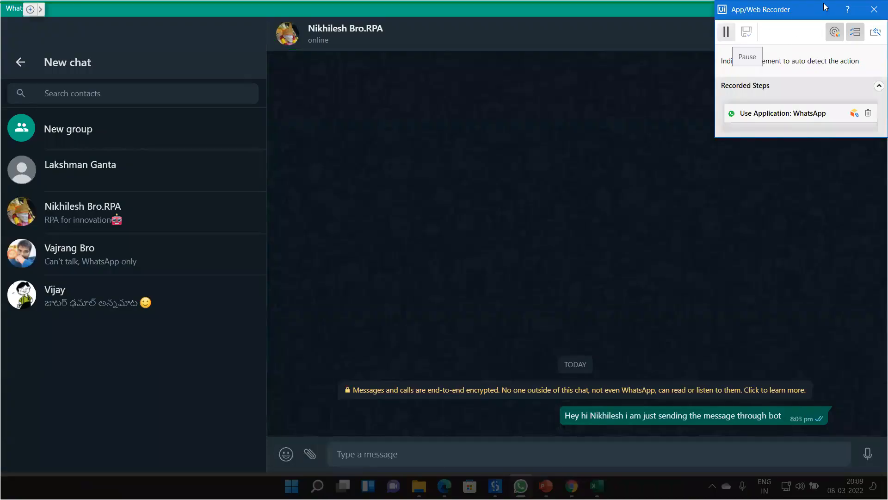
# Step: Pause the recorder, switch to the OrangeHRM login page, resume recording, then close the App/Web Recorder
pyautogui.press('Escape')
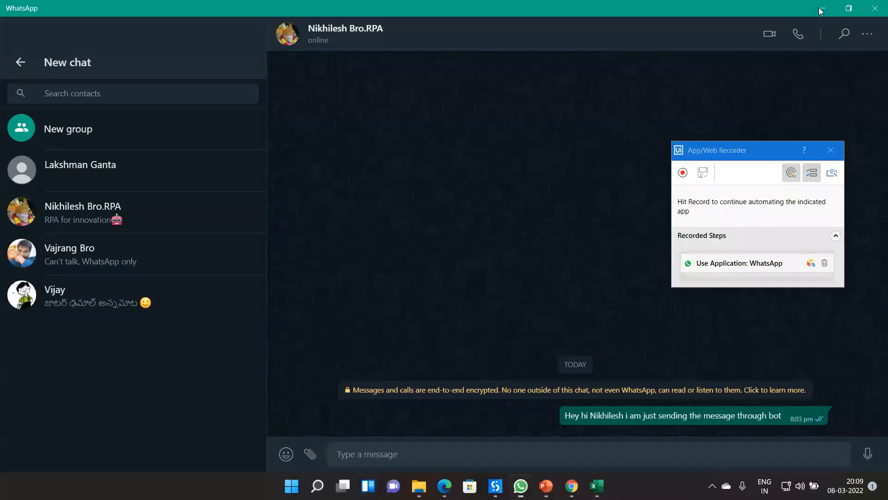
pyautogui.hotkey('alt', 'Tab')
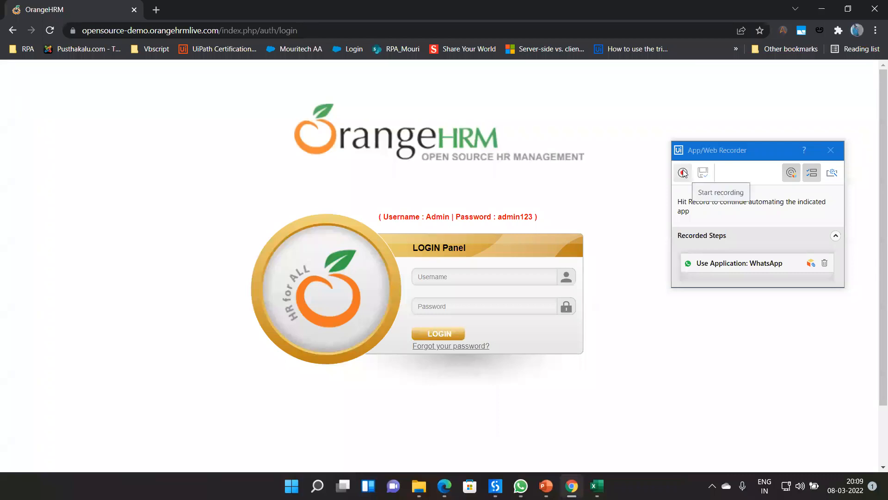
pyautogui.click(827, 263)
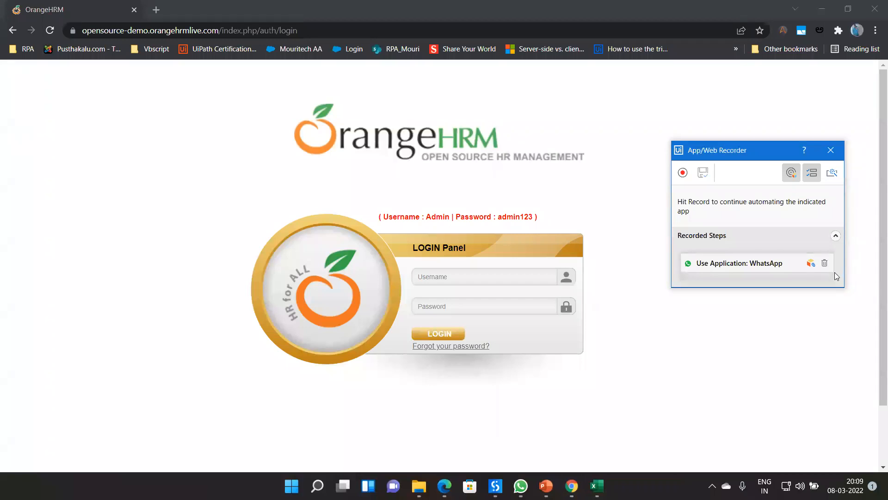
pyautogui.click(683, 173)
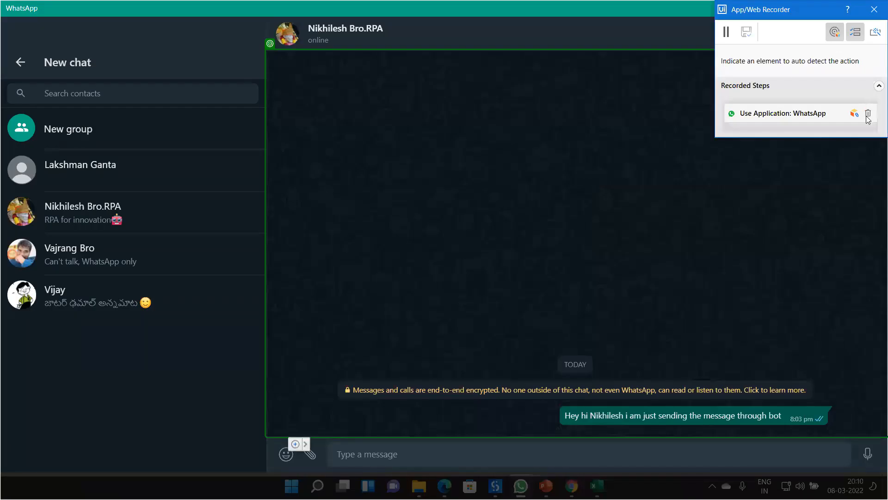
pyautogui.click(873, 16)
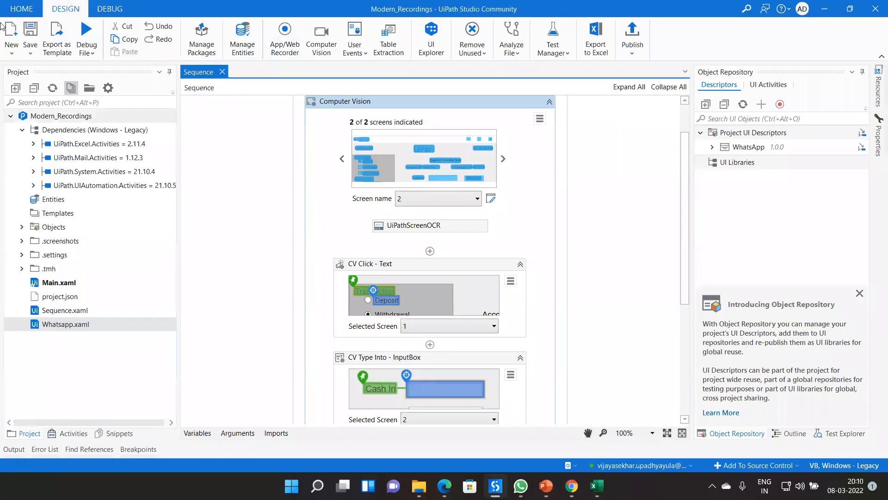
# Step: Start a new Flowchart and cancel it
pyautogui.click(15, 58)
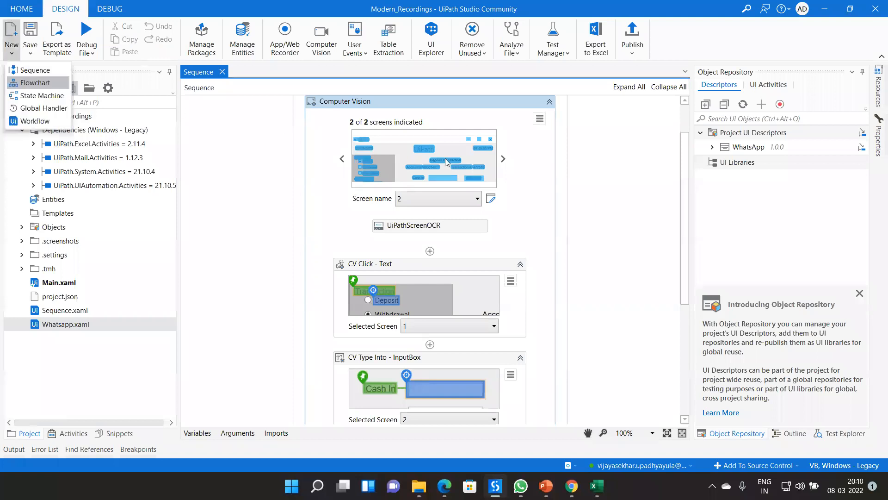
pyautogui.click(21, 80)
pyautogui.press('Escape')
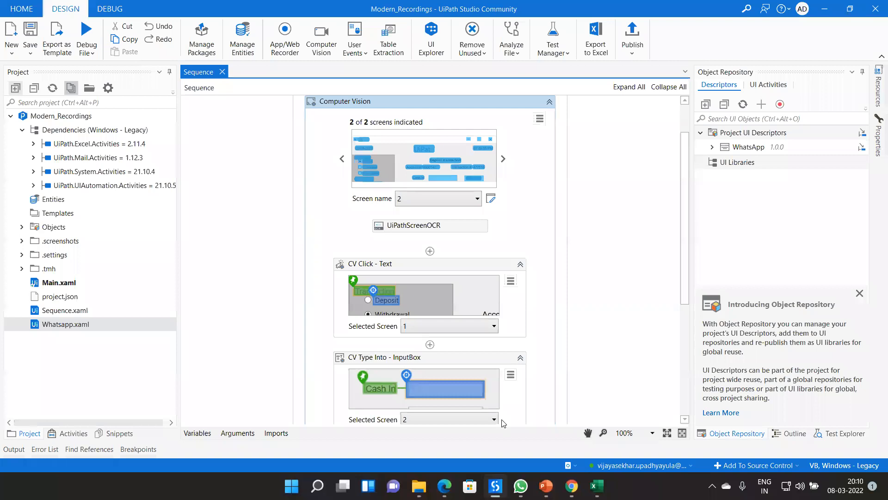
# Step: Create a new sequence named 'Web Recorder', then switch to Edge
pyautogui.hotkey('ctrl', 'n')
pyautogui.write('Web Recorder')
pyautogui.press('Return')
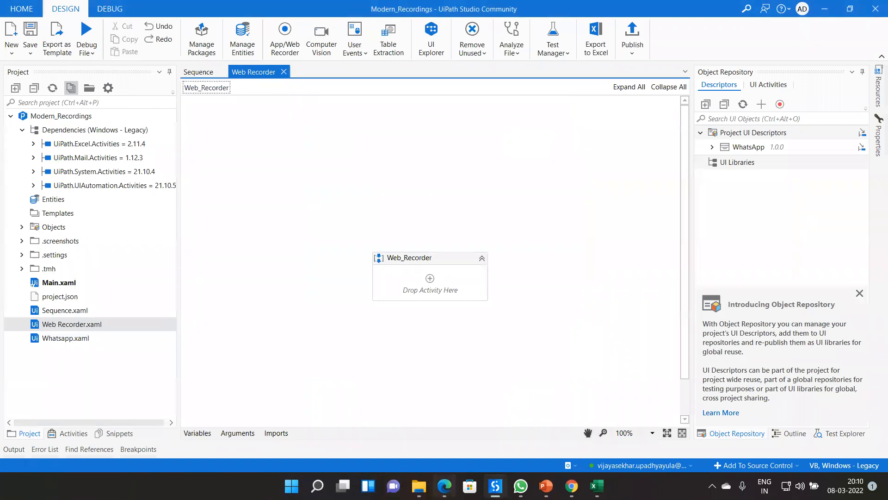
pyautogui.click(444, 486)
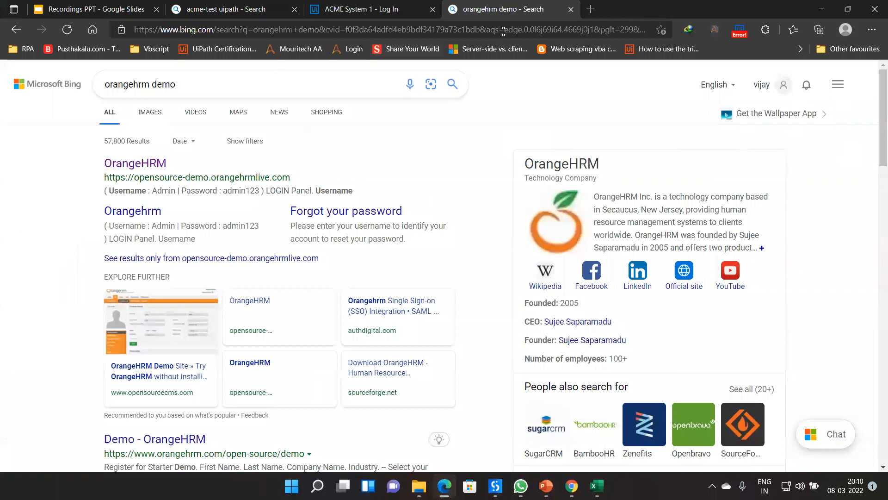
# Step: Search for gmail in a new Edge tab and open the Gmail result
pyautogui.hotkey('ctrl', 't')
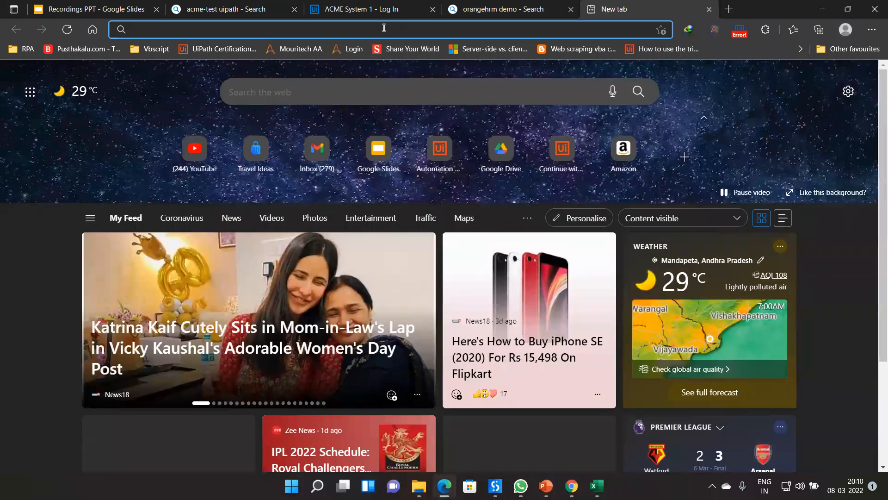
pyautogui.write('fmail')
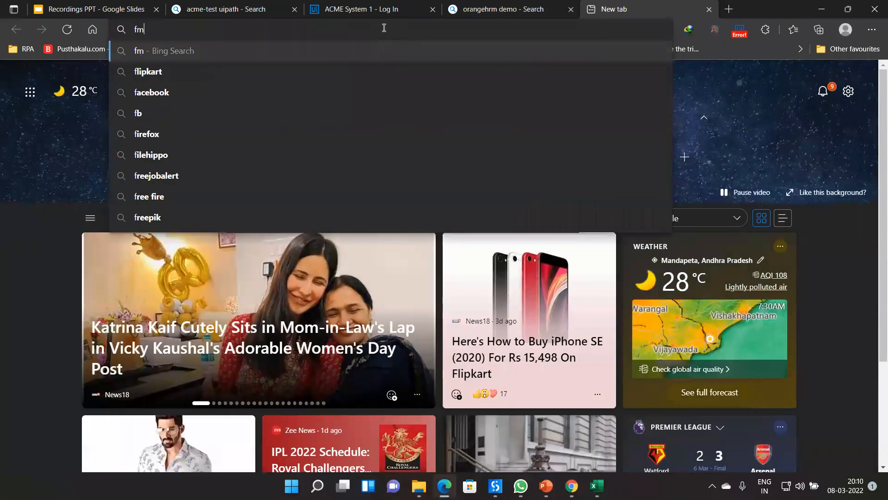
pyautogui.press('BackSpace')
pyautogui.press('BackSpace')
pyautogui.press('BackSpace')
pyautogui.press('BackSpace')
pyautogui.press('BackSpace')
pyautogui.write('gamil')
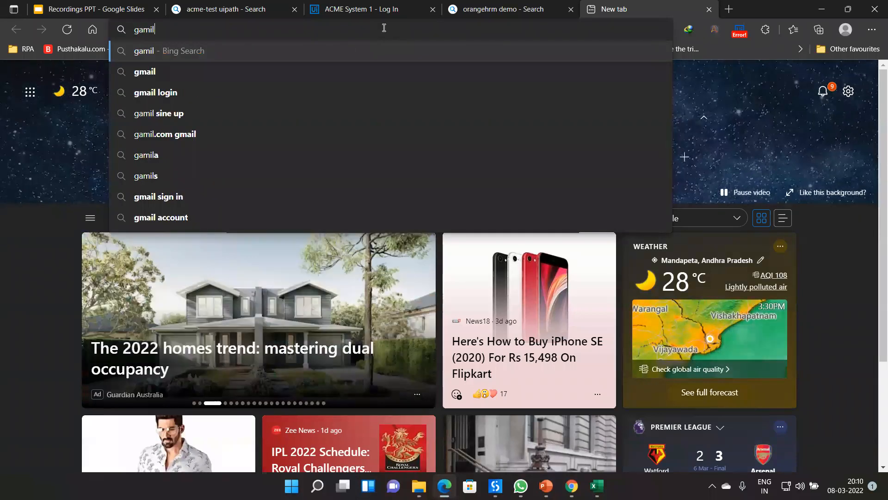
pyautogui.press('Down')
pyautogui.press('Return')
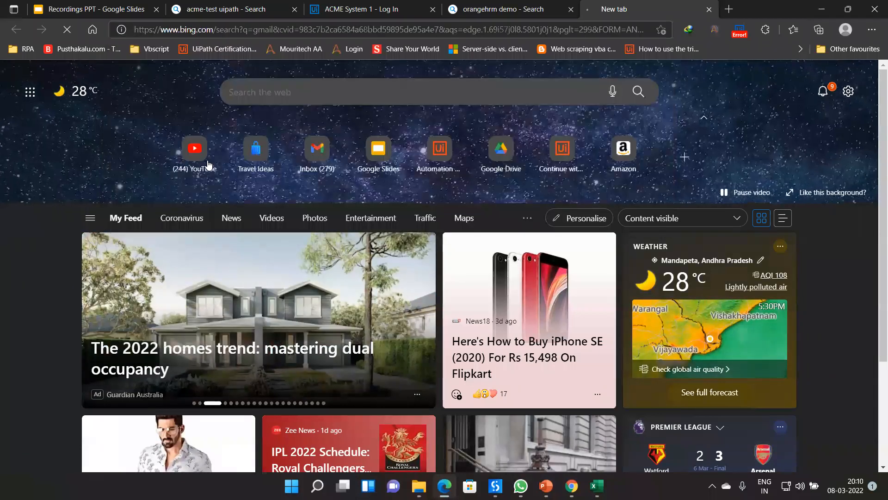
pyautogui.click(208, 161)
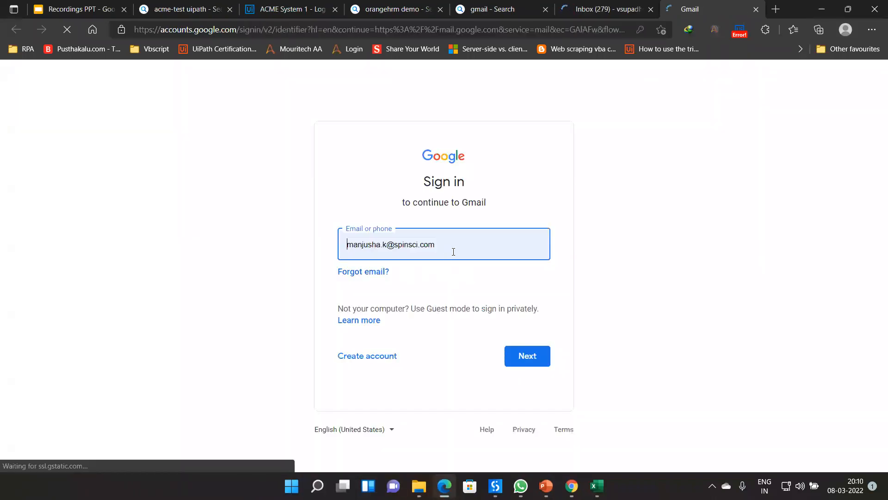
# Step: Dismiss the saved-passwords list and launch App/Web Recorder from Studio
pyautogui.click(676, 265)
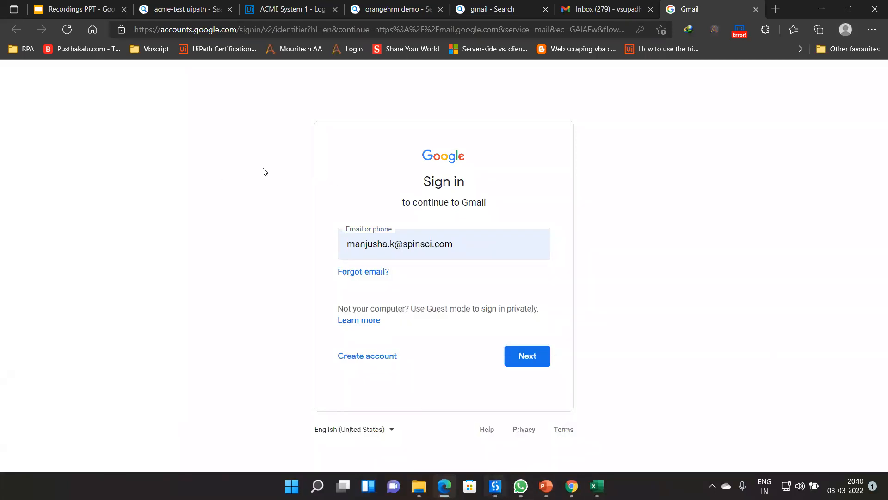
pyautogui.hotkey('alt', 'Tab')
pyautogui.click(280, 48)
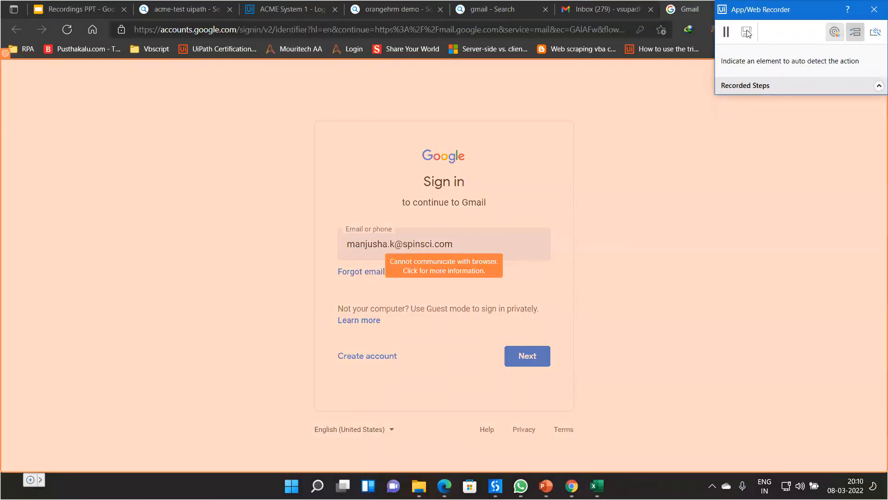
# Step: Pause the recorder, open gmail.com in a new tab and choose to add another account
pyautogui.click(726, 31)
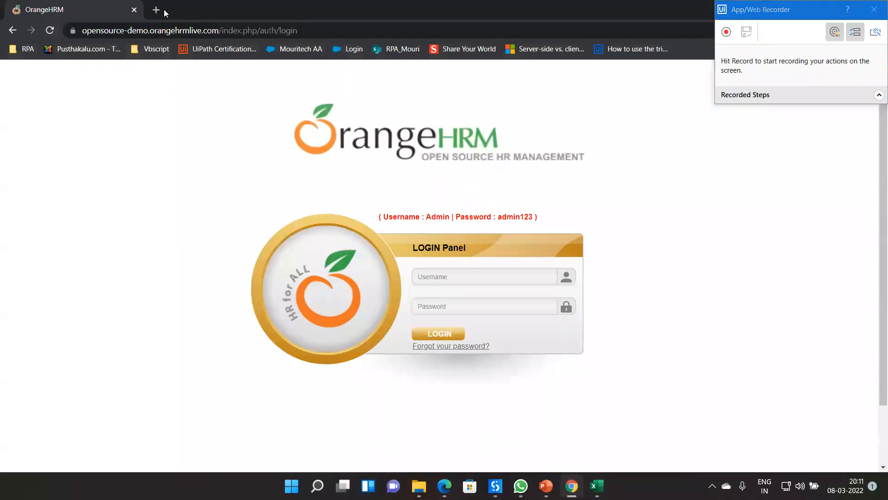
pyautogui.hotkey('ctrl', 't')
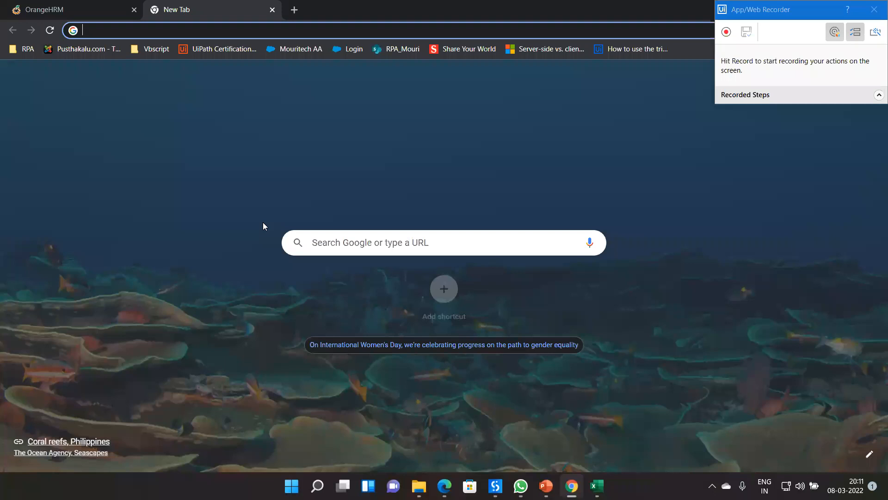
pyautogui.write('gmail')
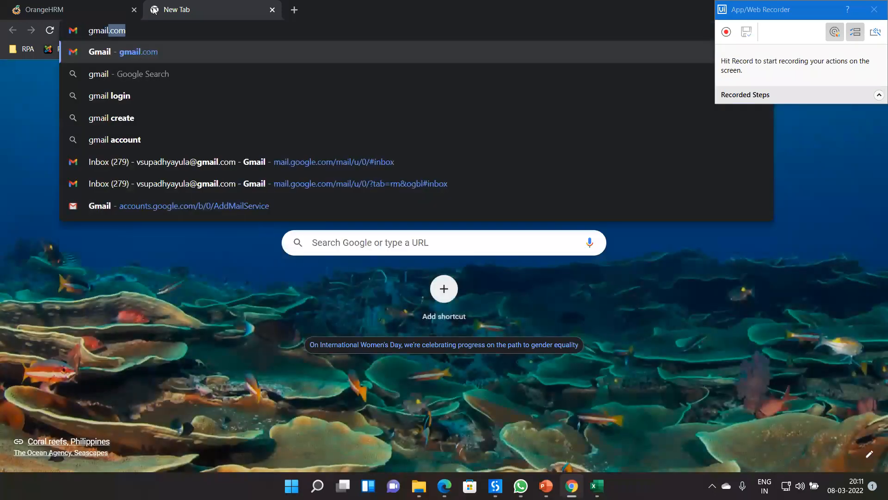
pyautogui.write('.com')
pyautogui.press('Return')
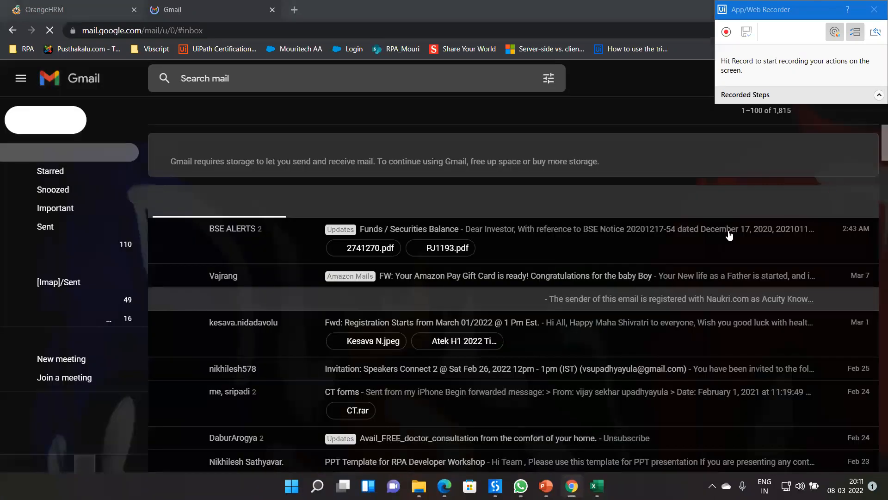
pyautogui.click(868, 78)
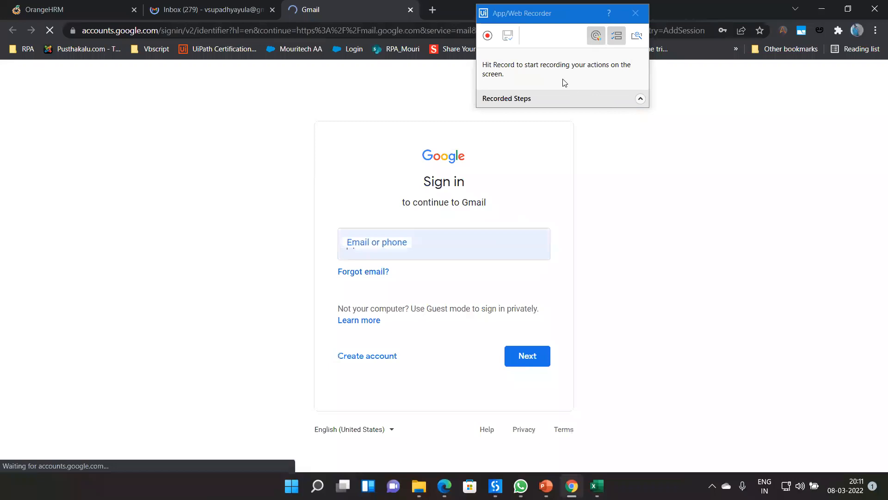
pyautogui.click(488, 36)
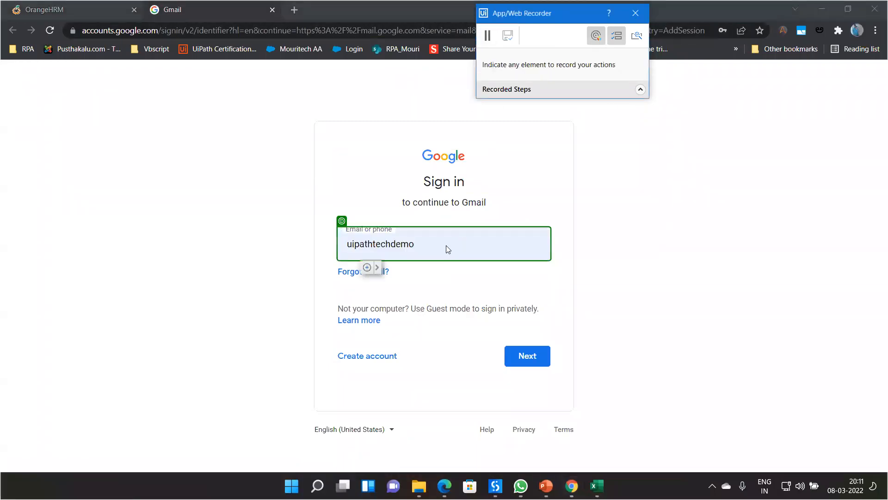
pyautogui.click(368, 267)
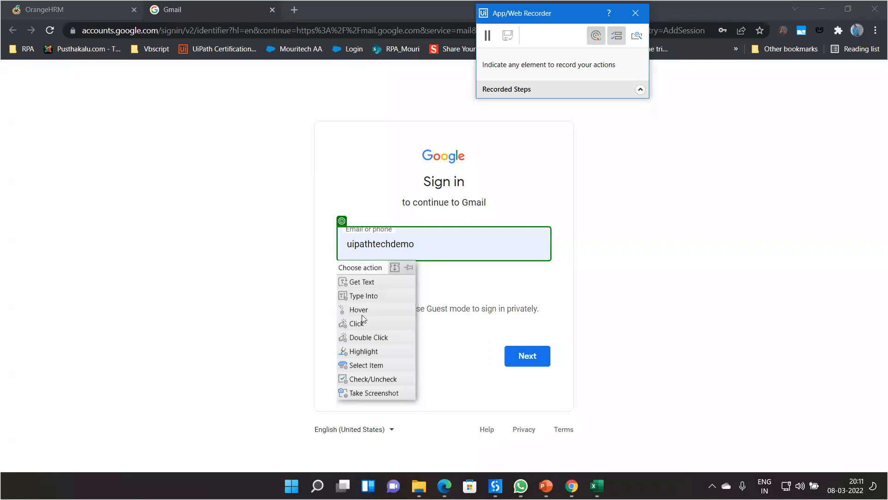
pyautogui.click(368, 299)
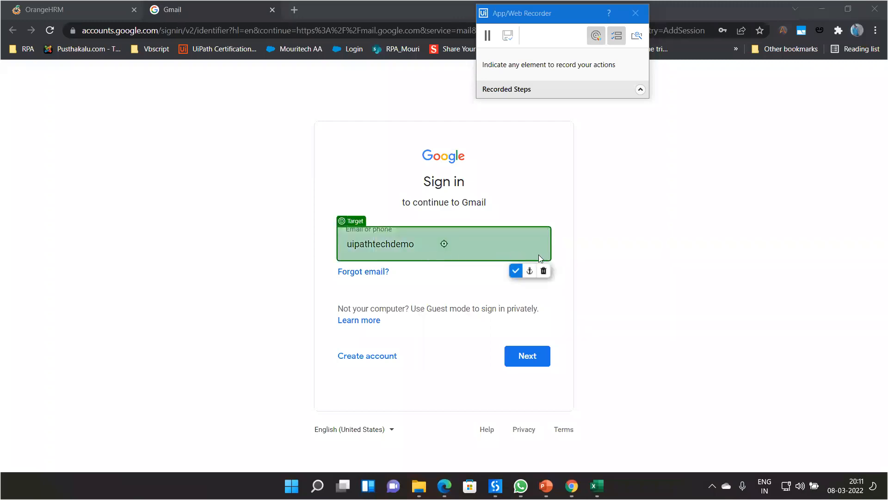
pyautogui.click(512, 273)
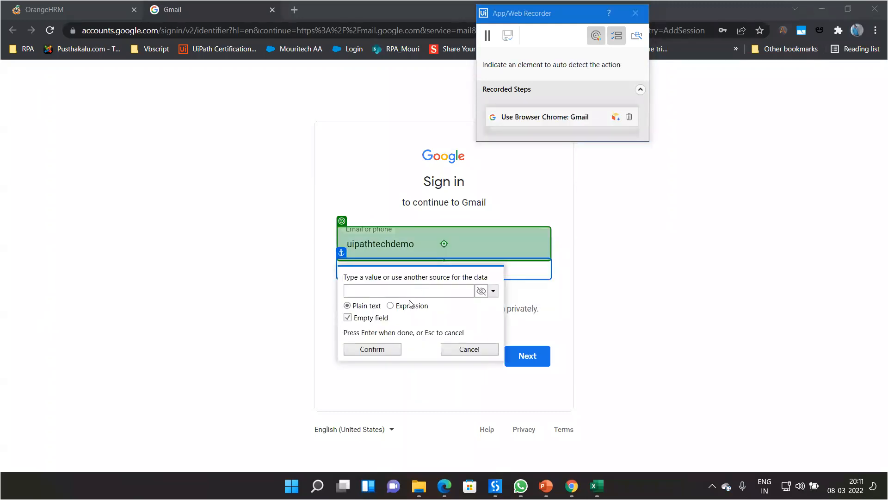
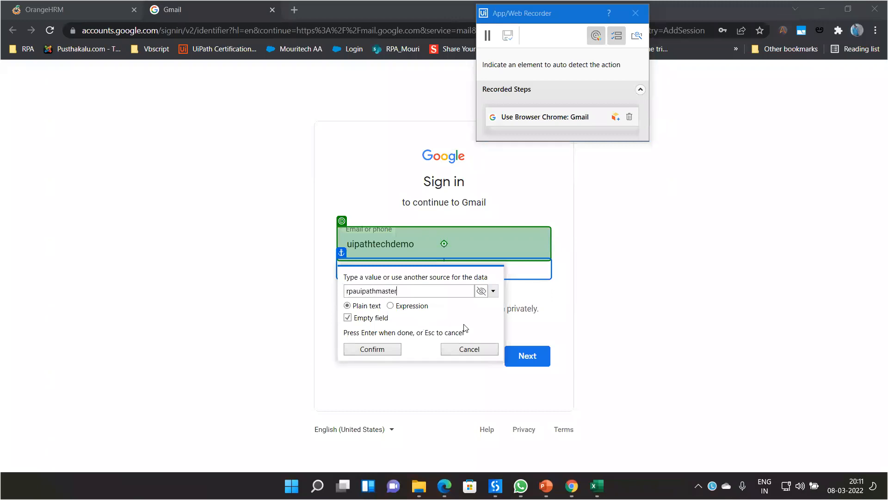
pyautogui.click(391, 348)
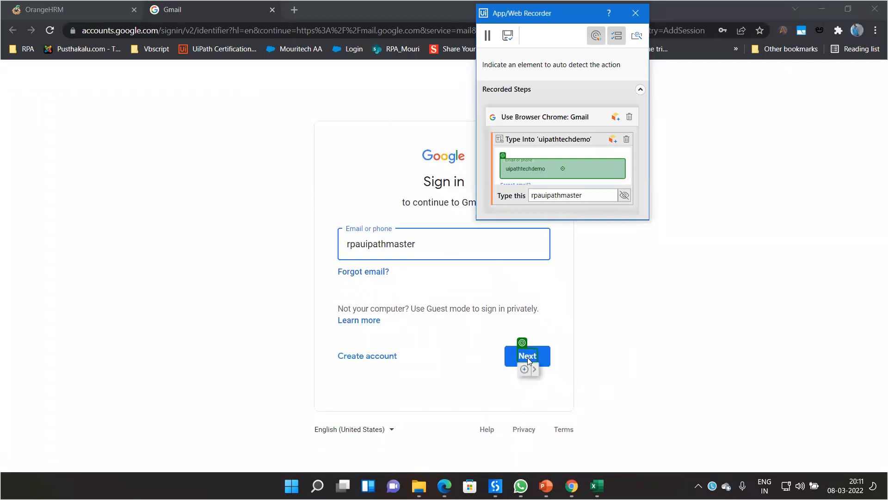
# Step: Record a click on Next, then a Type Into entering the masked password into the password field
pyautogui.click(527, 357)
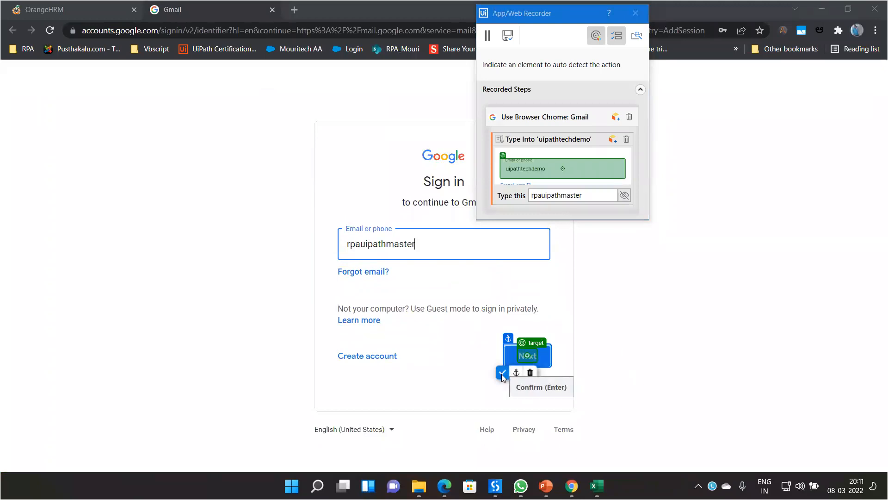
pyautogui.click(502, 373)
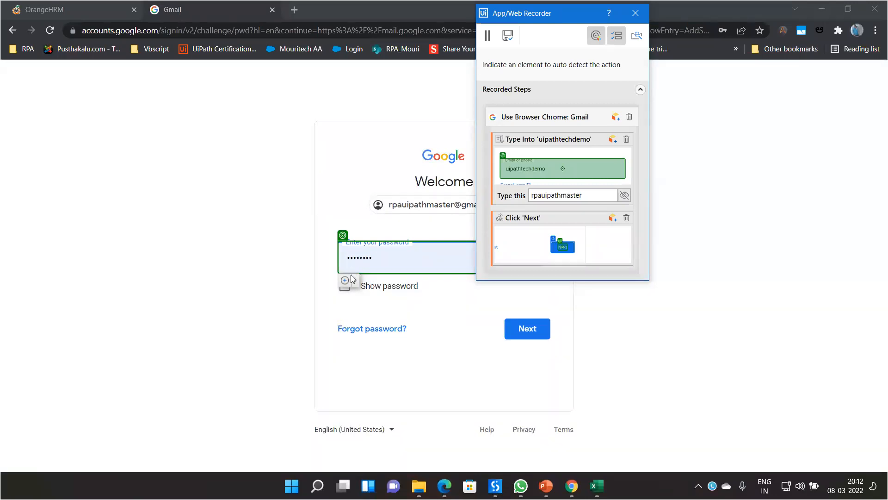
pyautogui.click(352, 279)
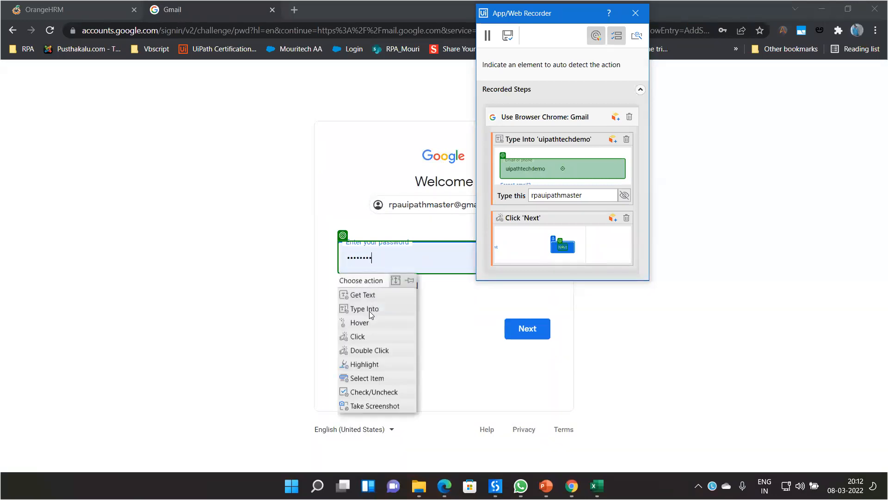
pyautogui.click(370, 310)
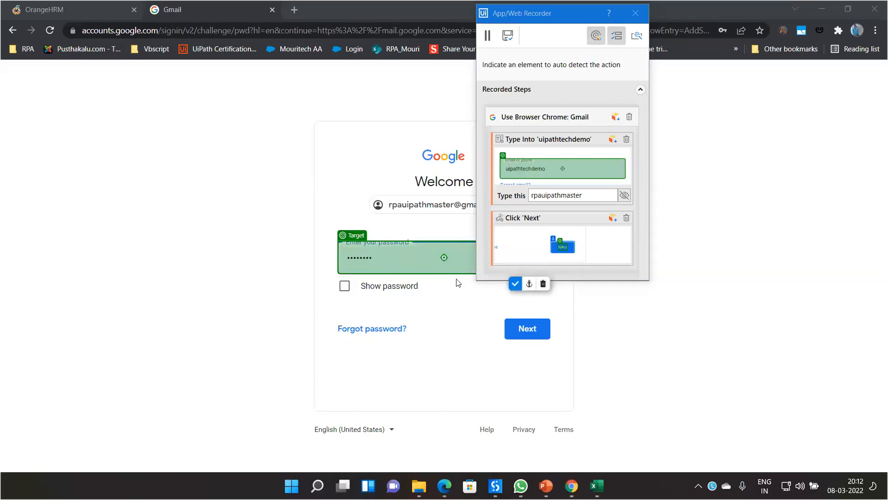
pyautogui.click(515, 283)
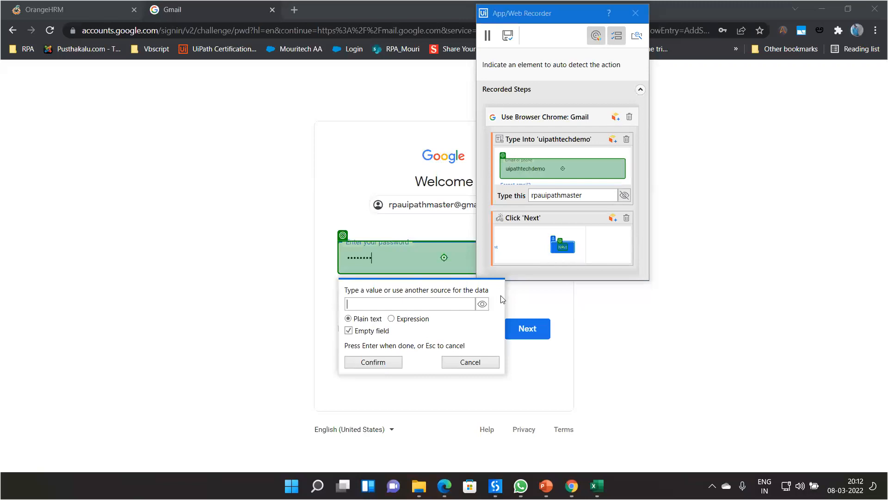
pyautogui.click(484, 305)
pyautogui.click(483, 304)
pyautogui.click(373, 362)
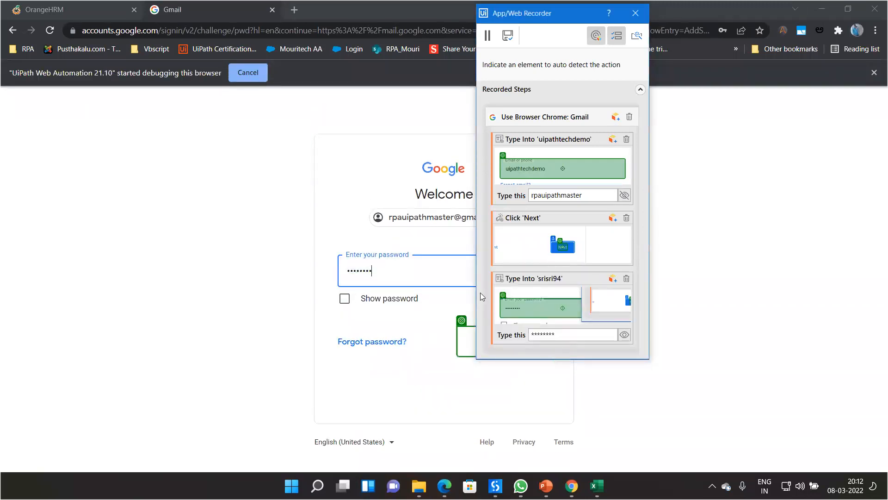
# Step: Move the recorder aside and record a click on Next, re-indicating it after discarding the wrong form target
pyautogui.moveTo(576, 17); pyautogui.dragTo(763, 83)
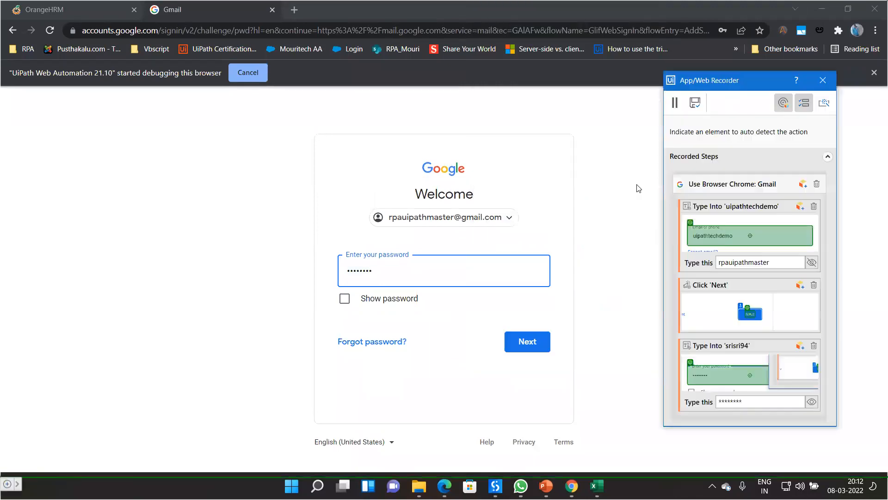
pyautogui.click(532, 345)
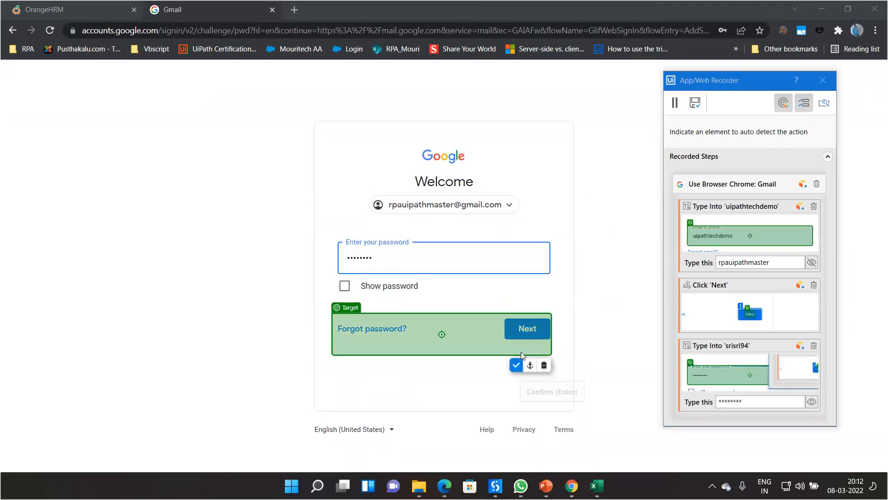
pyautogui.click(545, 368)
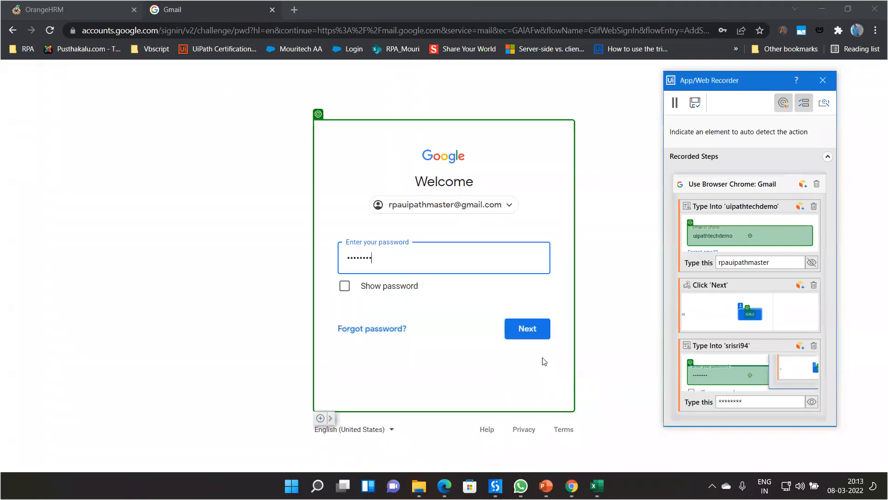
pyautogui.click(535, 333)
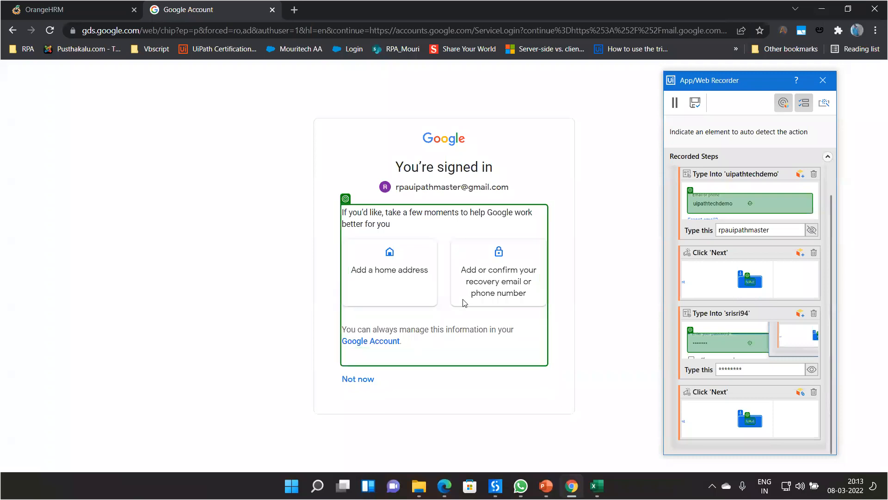
# Step: Record clicking 'Not now', then pause and save the recording back to Studio
pyautogui.click(359, 382)
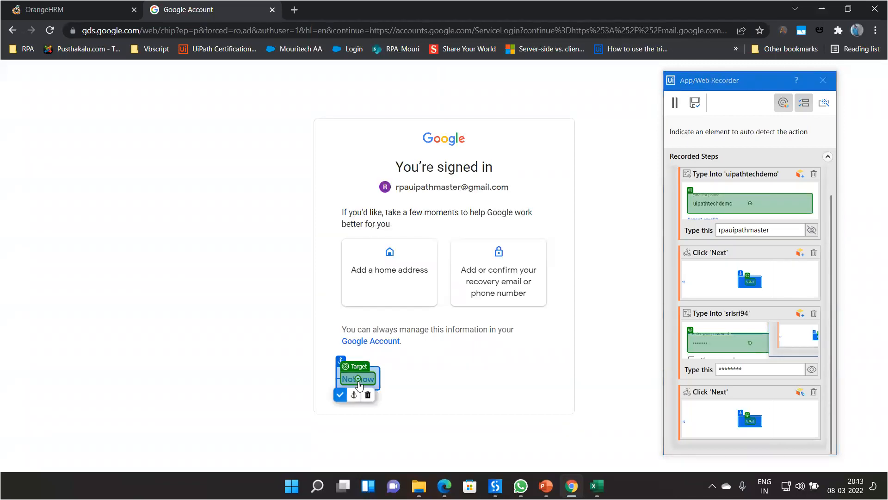
pyautogui.click(343, 398)
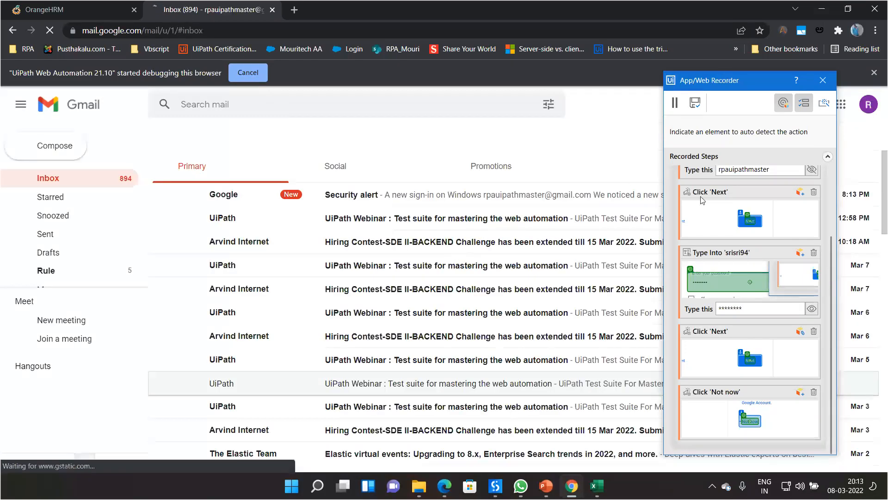
pyautogui.click(685, 104)
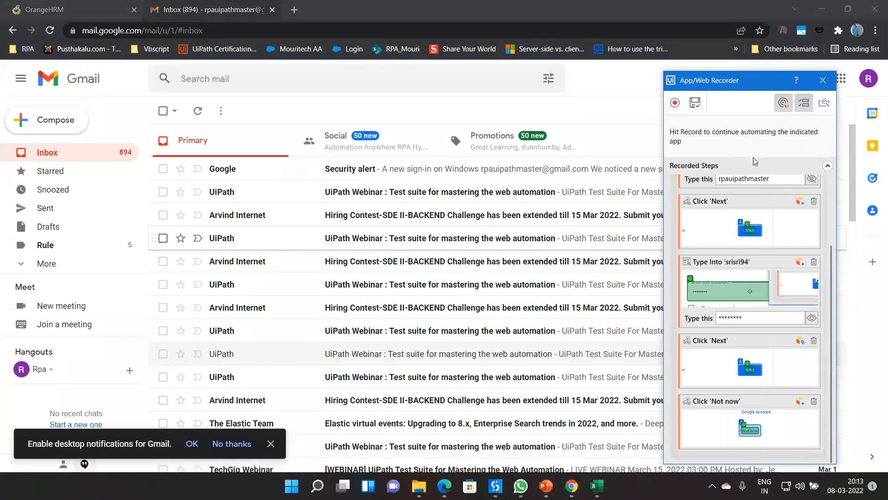
pyautogui.click(694, 103)
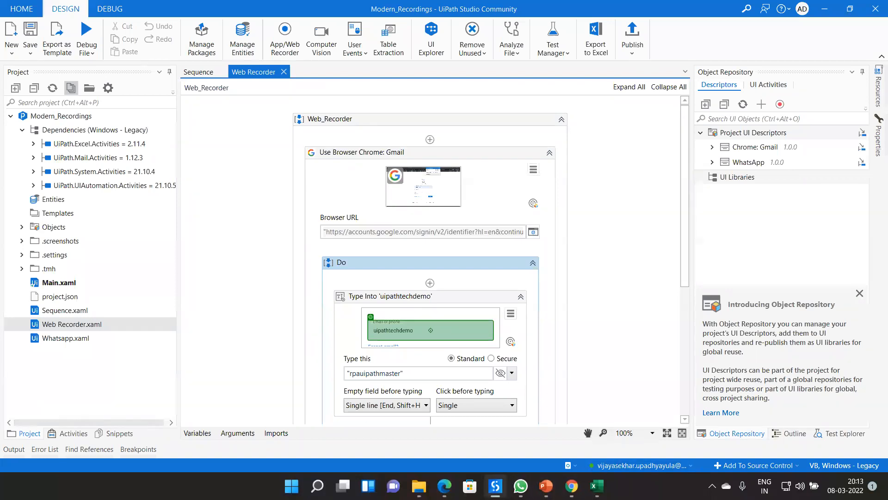
# Step: Sign out of all Google accounts in Gmail and close the Chrome window
pyautogui.click(575, 487)
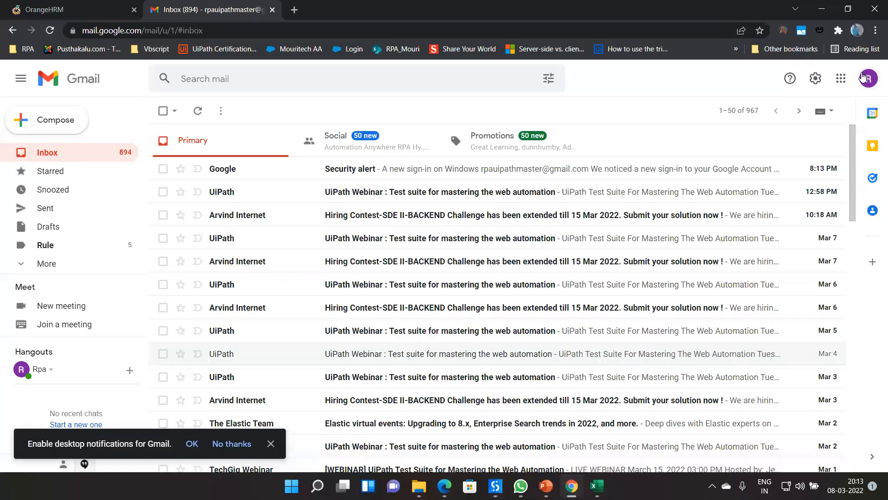
pyautogui.click(864, 78)
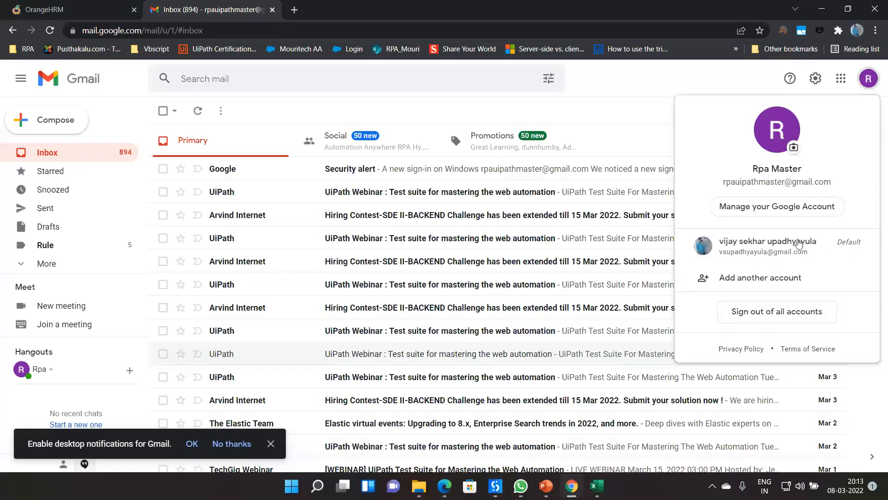
pyautogui.click(796, 314)
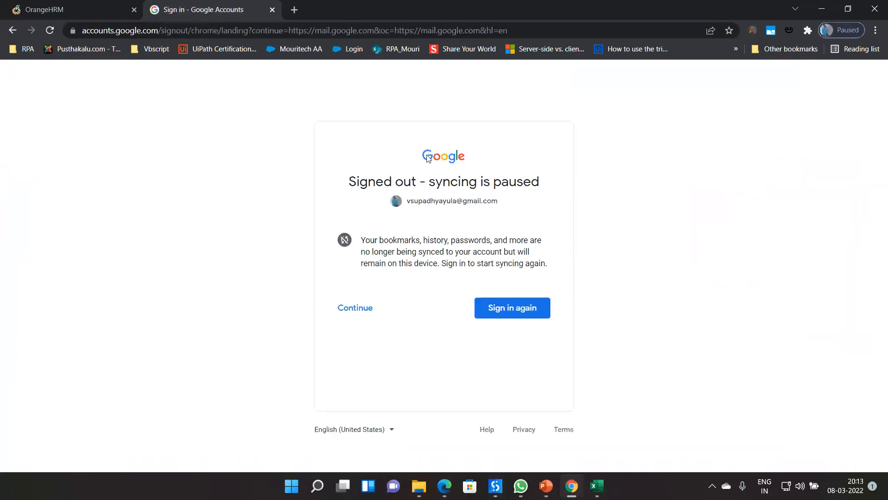
pyautogui.click(272, 10)
pyautogui.click(873, 3)
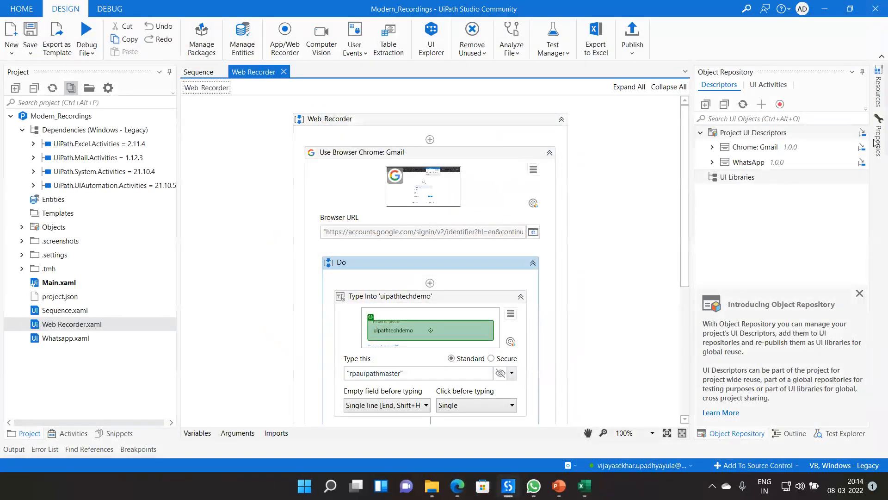
# Step: Set Use Browser Chrome: Gmail's Incognito/private window property to True and save the workflow
pyautogui.click(877, 144)
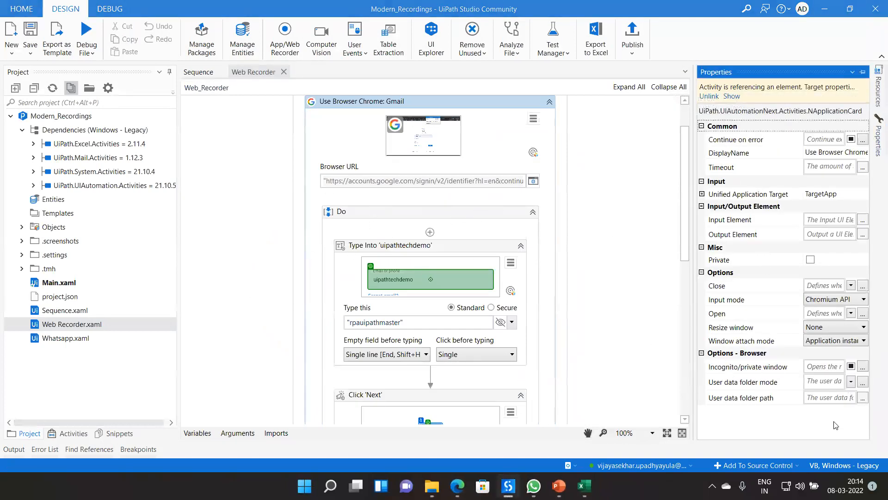
pyautogui.click(848, 368)
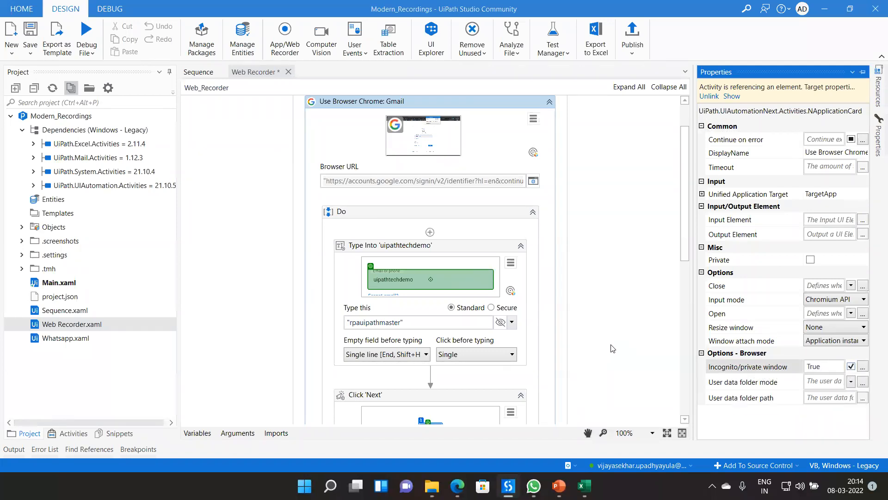
pyautogui.click(611, 345)
pyautogui.hotkey('ctrl', 's')
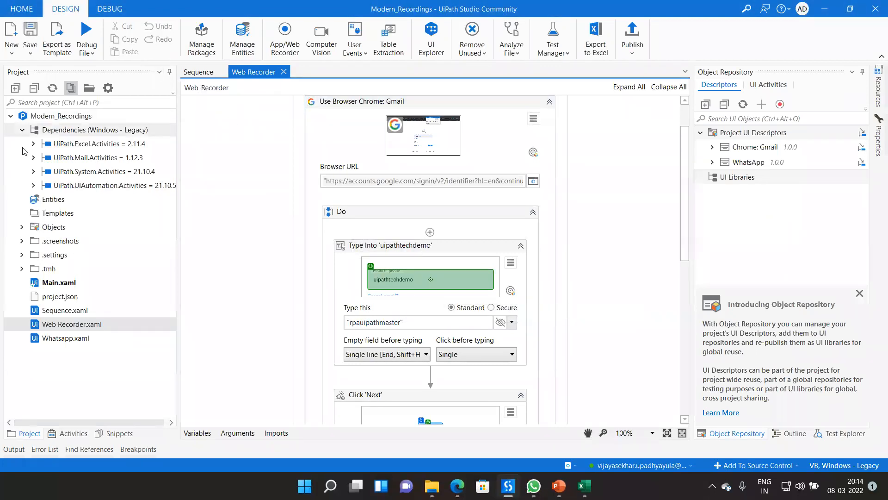
# Step: Debug the Web Recorder workflow, check the incognito Gmail sign-in page, then stop the run
pyautogui.click(86, 49)
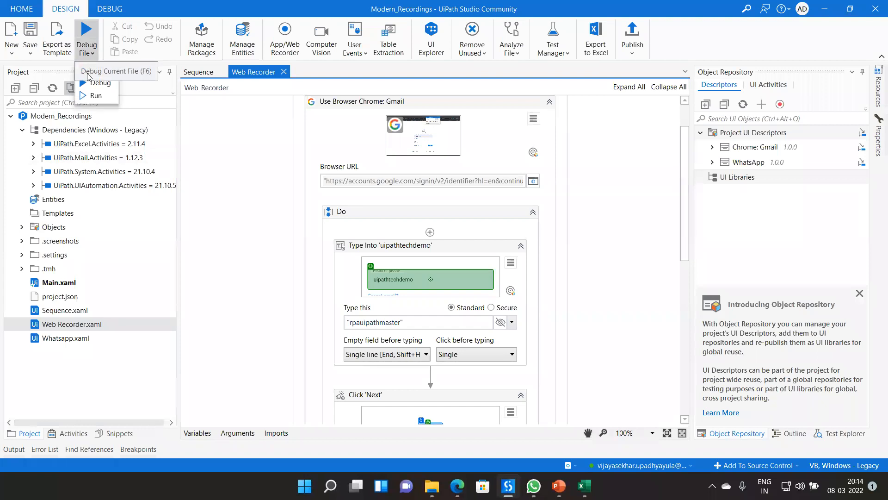
pyautogui.click(91, 83)
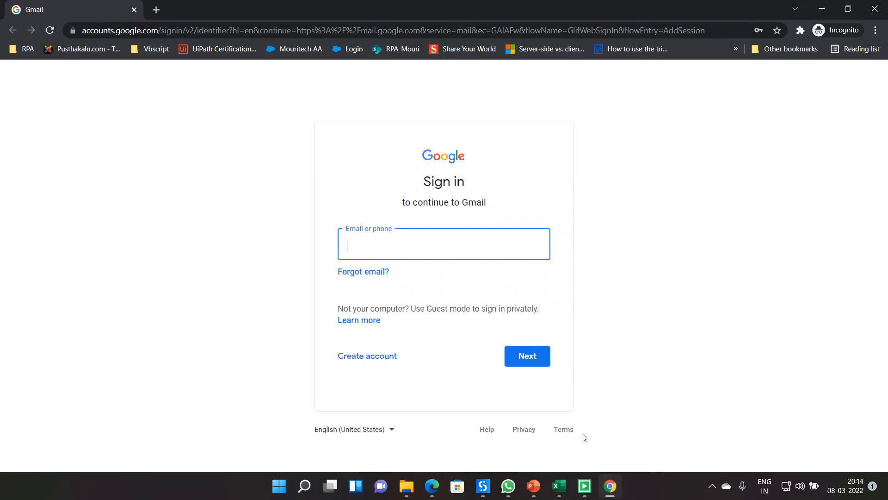
pyautogui.click(482, 486)
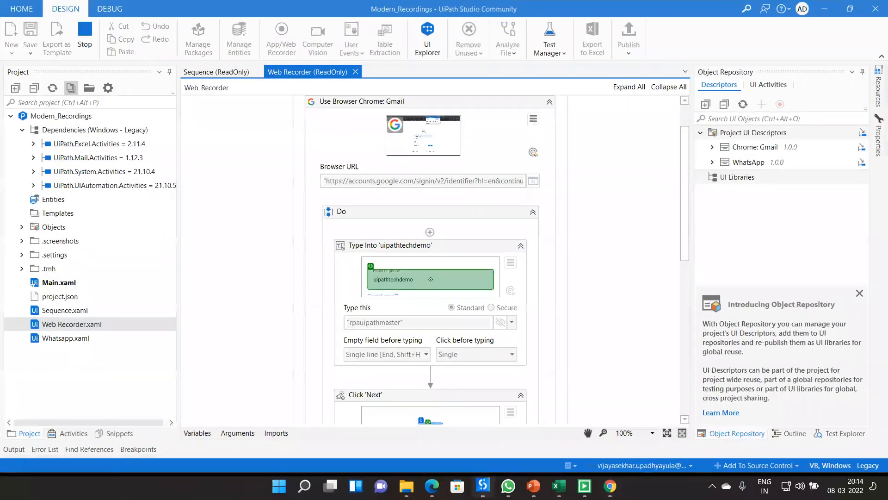
pyautogui.click(482, 485)
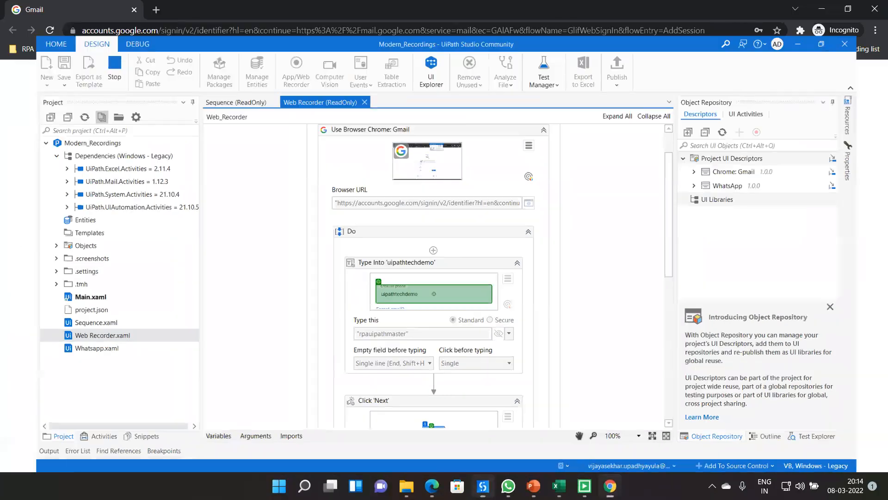
pyautogui.click(483, 486)
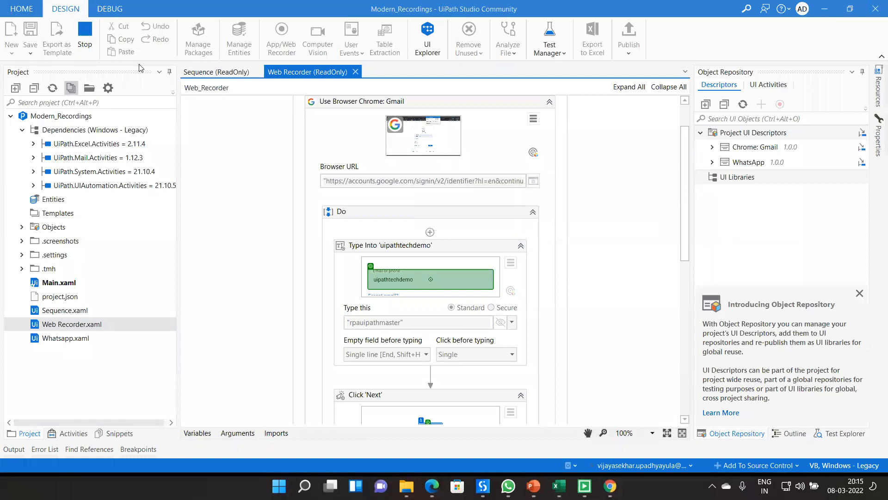
pyautogui.click(85, 35)
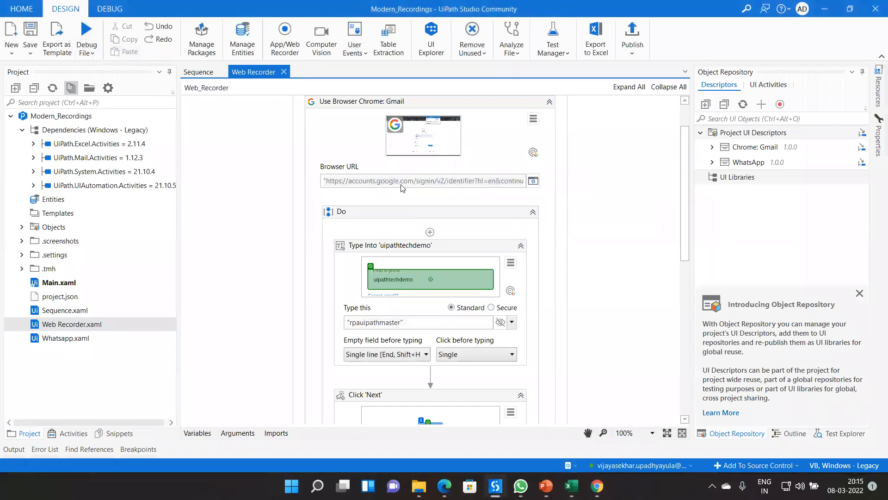
pyautogui.doubleClick(447, 182)
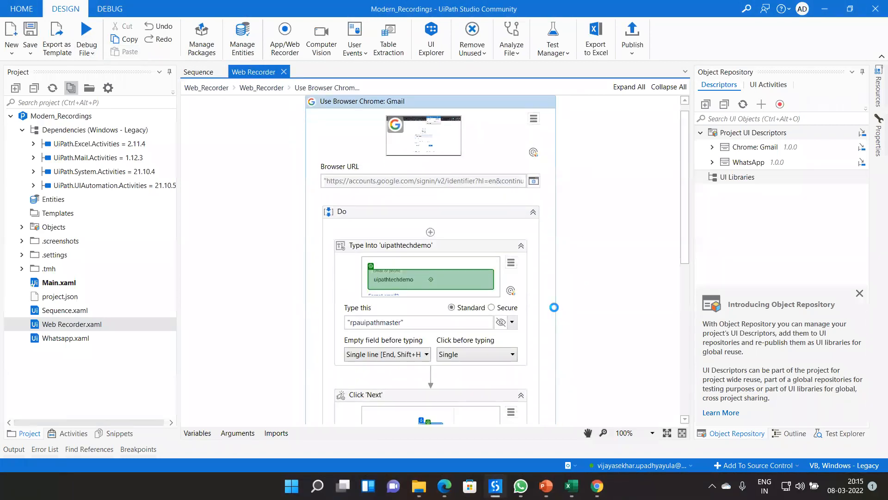
pyautogui.click(511, 266)
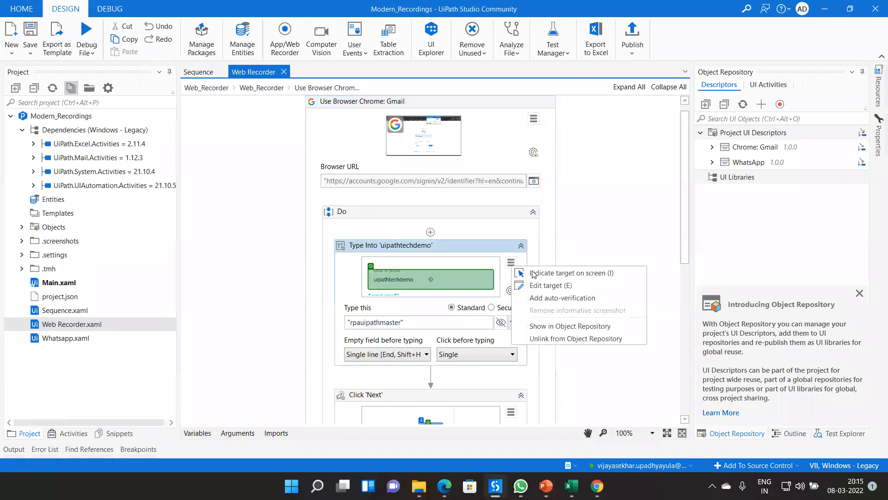
pyautogui.click(549, 289)
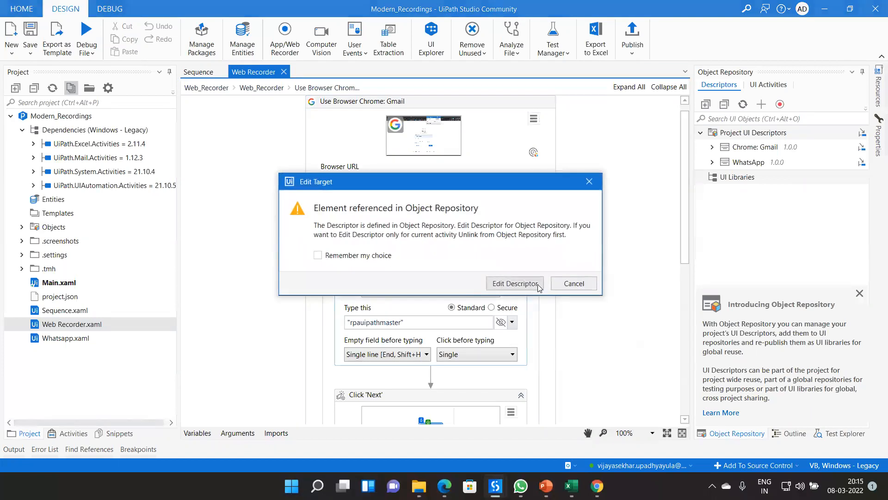
pyautogui.click(574, 284)
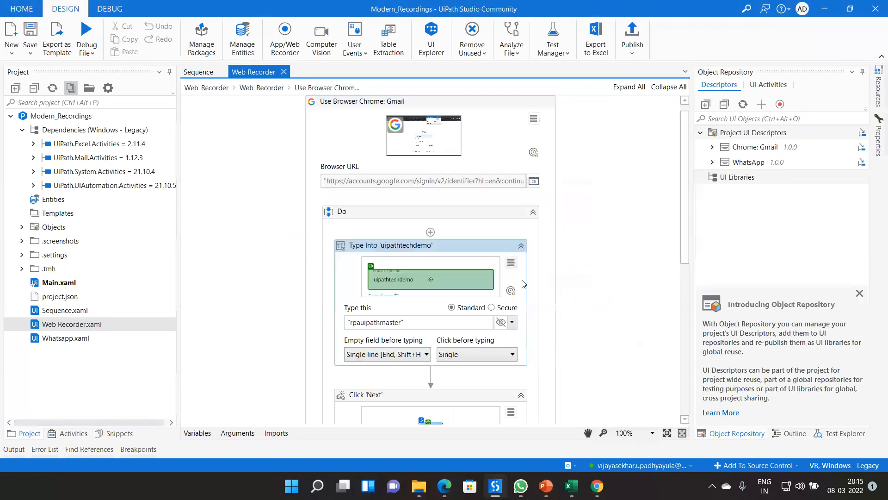
pyautogui.click(510, 291)
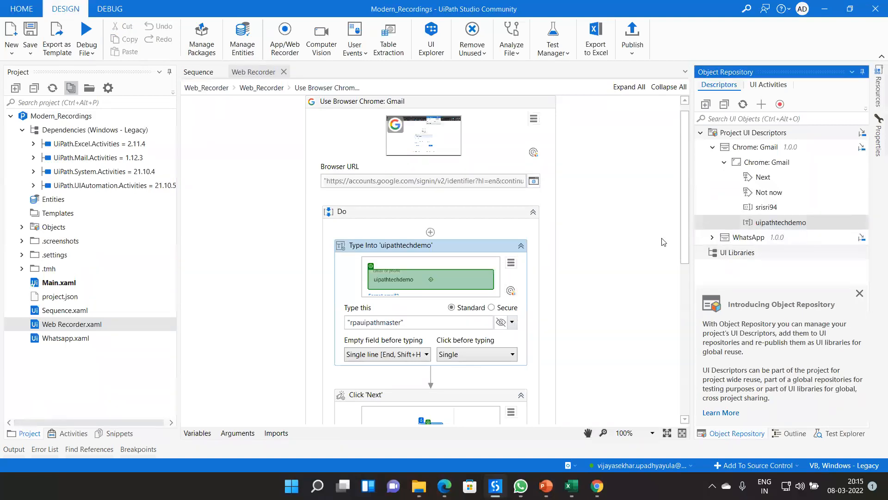
pyautogui.click(511, 263)
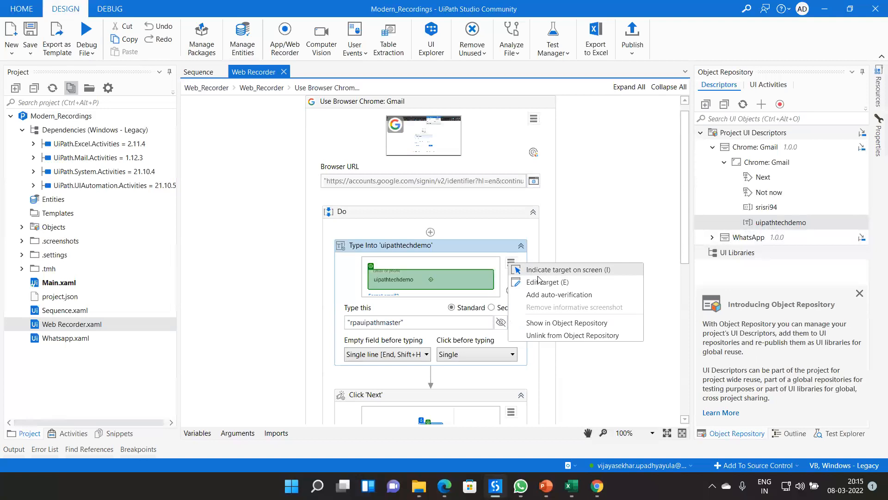
pyautogui.click(540, 280)
pyautogui.click(537, 282)
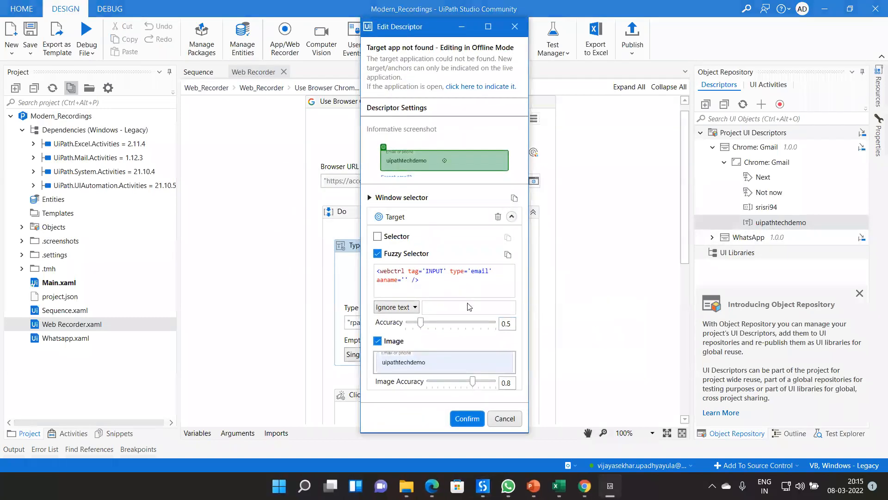
pyautogui.click(467, 418)
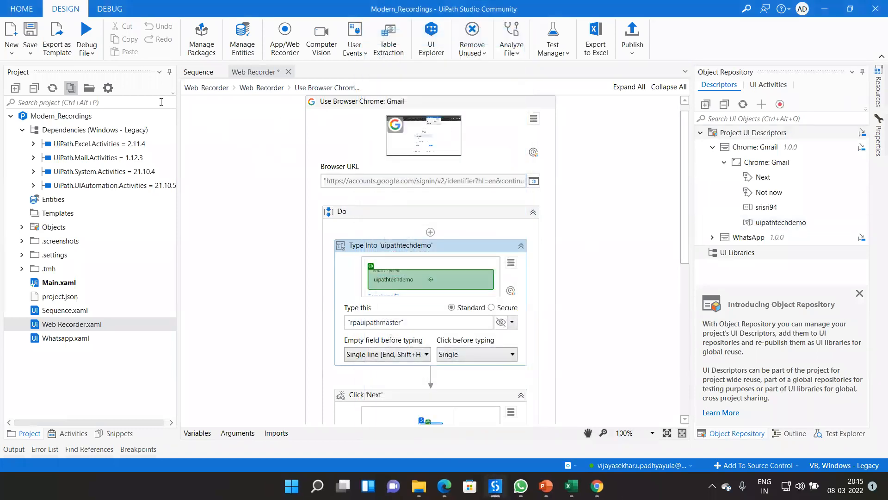
# Step: Save the top-level Web_Recorder workflow and execute it with Run File
pyautogui.click(203, 88)
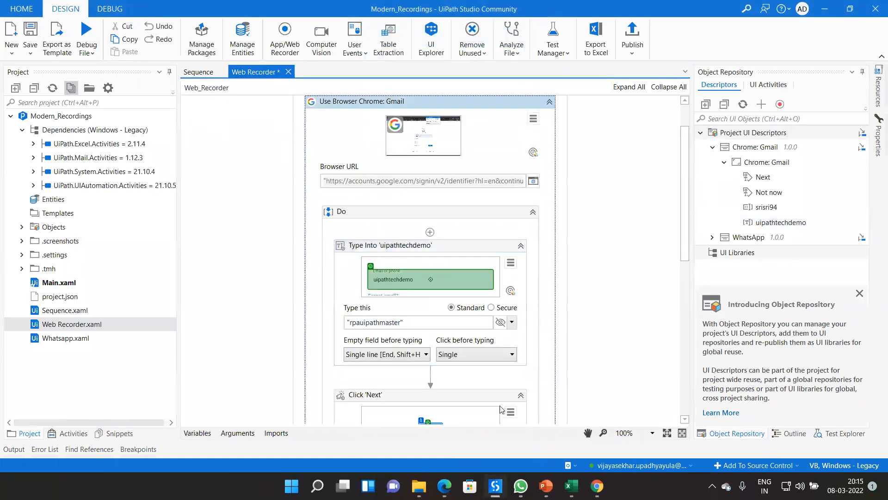
pyautogui.hotkey('ctrl', 's')
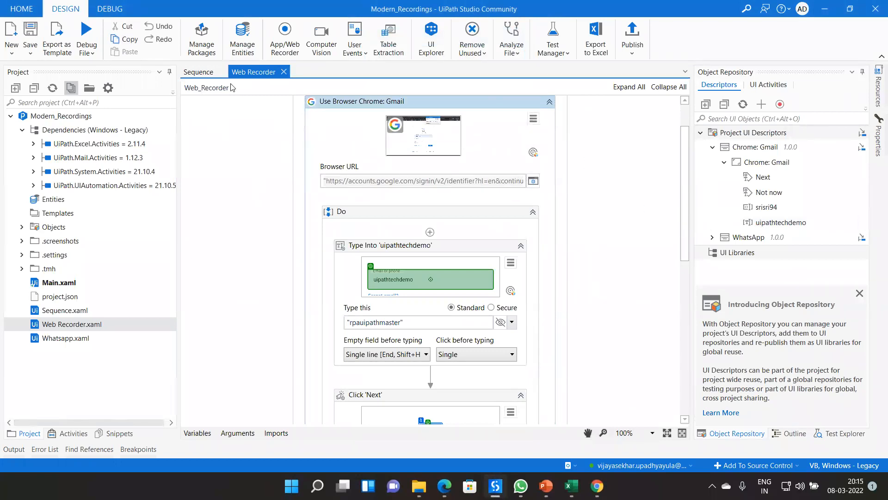
pyautogui.click(86, 51)
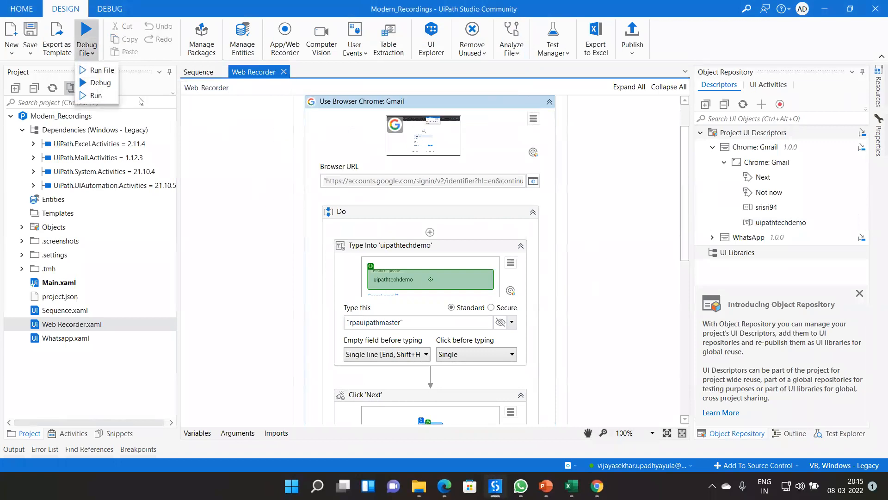
pyautogui.click(106, 74)
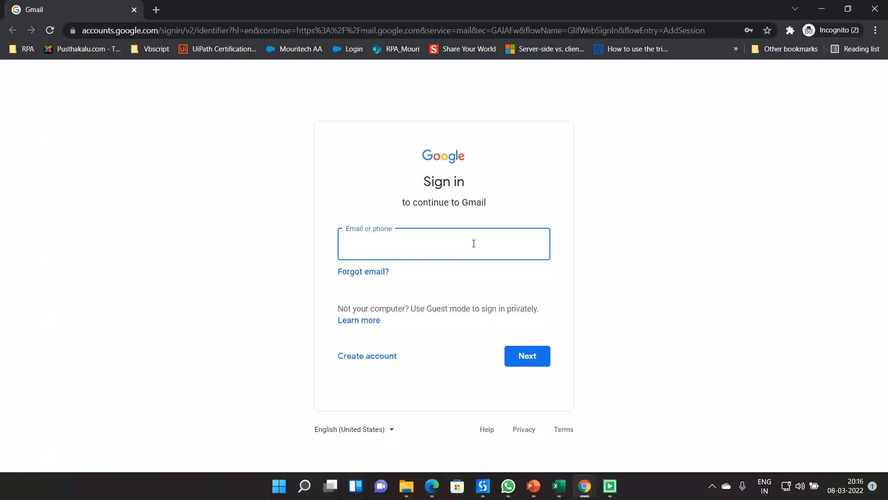
# Step: Browse Chrome's settings and extensions pages looking for the UiPath extension
pyautogui.click(876, 30)
pyautogui.click(777, 216)
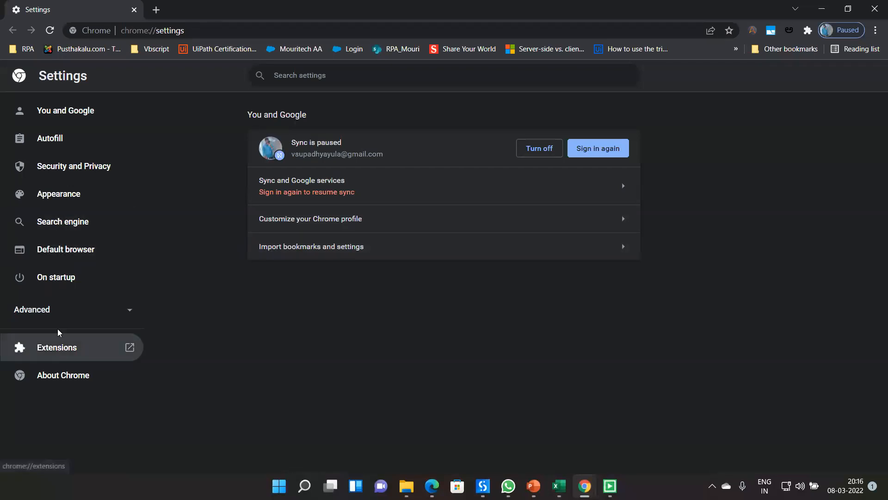
pyautogui.click(55, 348)
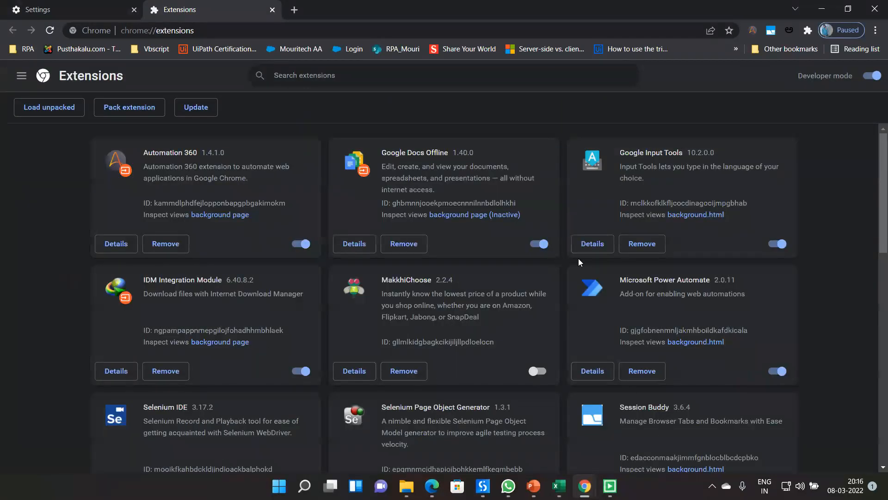
pyautogui.scroll(-5, 579, 258)
pyautogui.hotkey('ctrl', 'Tab')
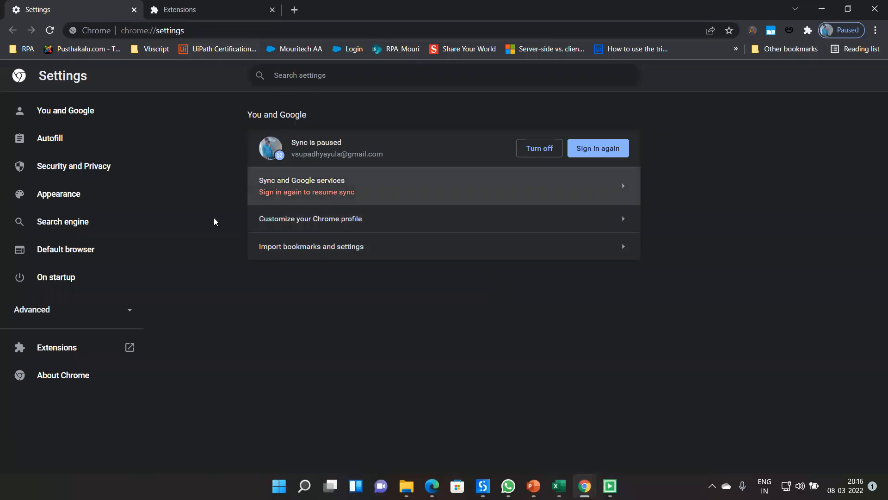
pyautogui.click(72, 352)
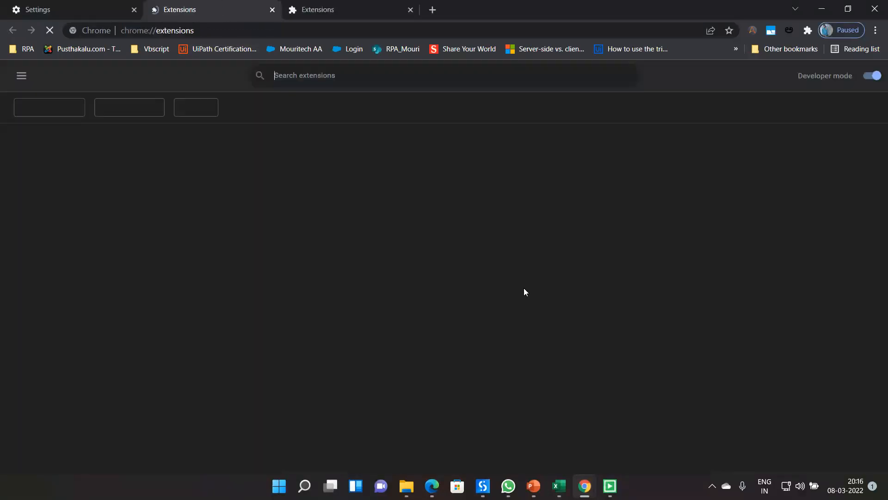
pyautogui.scroll(-3, 716, 314)
pyautogui.scroll(-4, 717, 315)
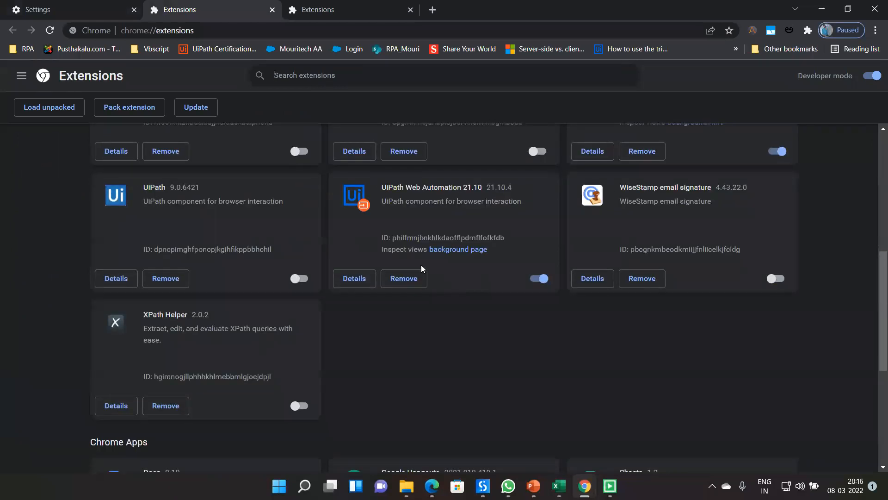
pyautogui.hotkey('ctrl', 'shift', 'Tab')
# Step: View the UiPath Web Automation extension details, then bring up the incognito Gmail sign-in window
pyautogui.click(210, 8)
pyautogui.click(354, 278)
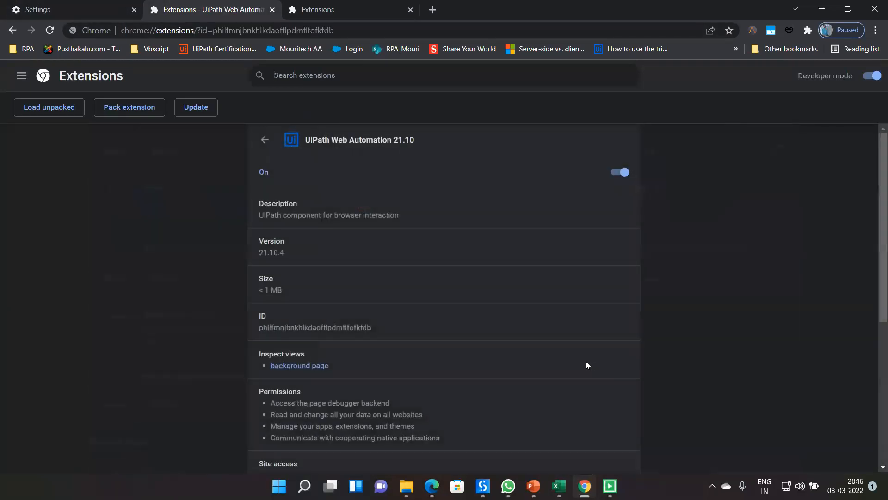
pyautogui.scroll(-3, 586, 360)
pyautogui.hotkey('ctrl', 'shift', 'Tab')
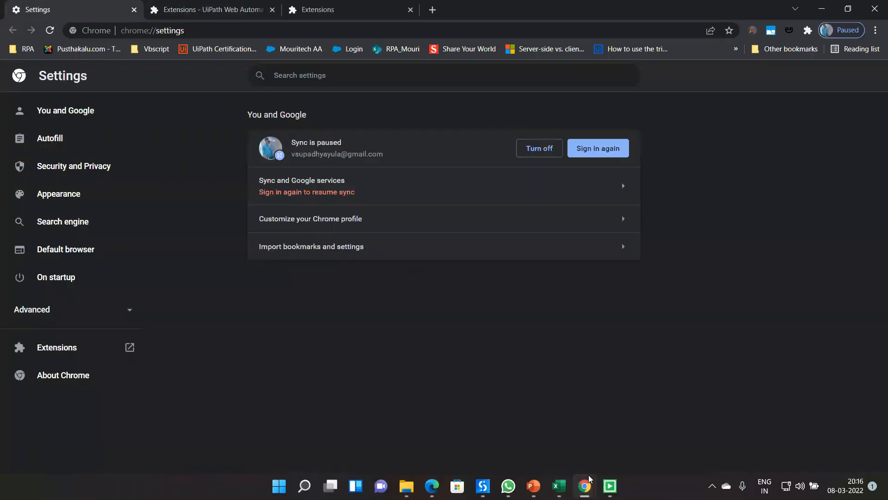
pyautogui.moveTo(589, 476)
pyautogui.click(585, 458)
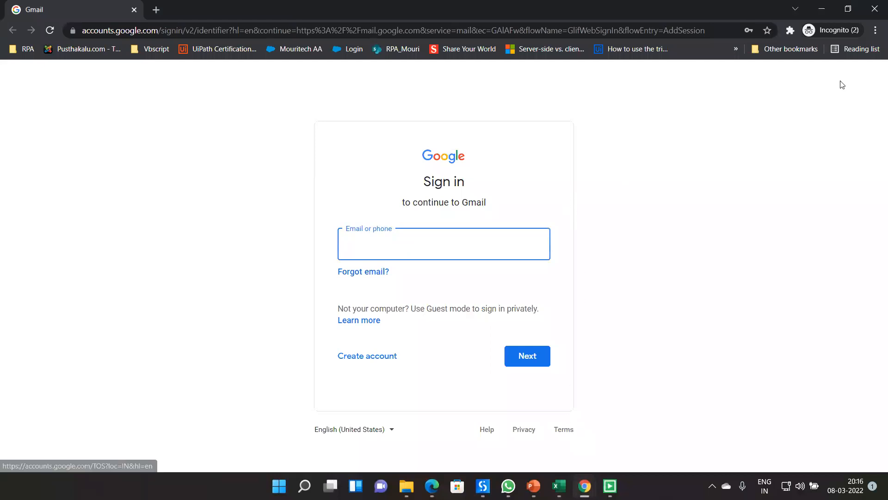
# Step: Dismiss Studio's Type Into element-not-found runtime error and return to the Gmail sign-in window
pyautogui.click(875, 9)
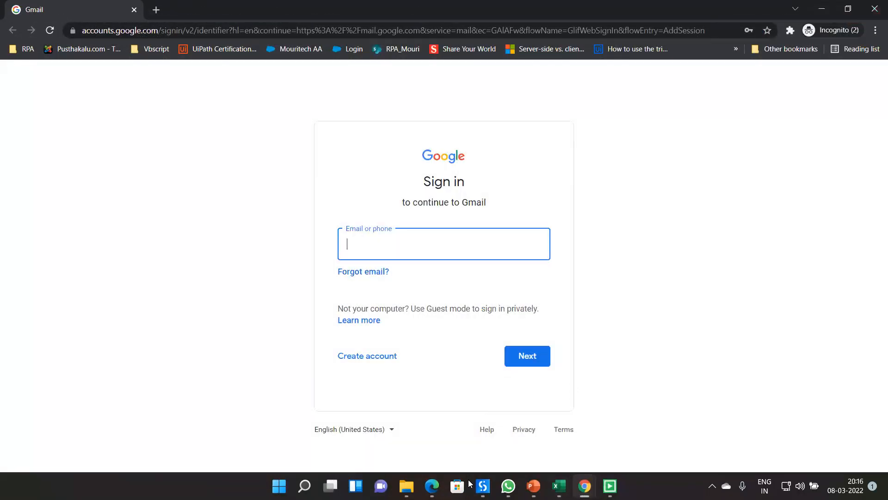
pyautogui.click(483, 485)
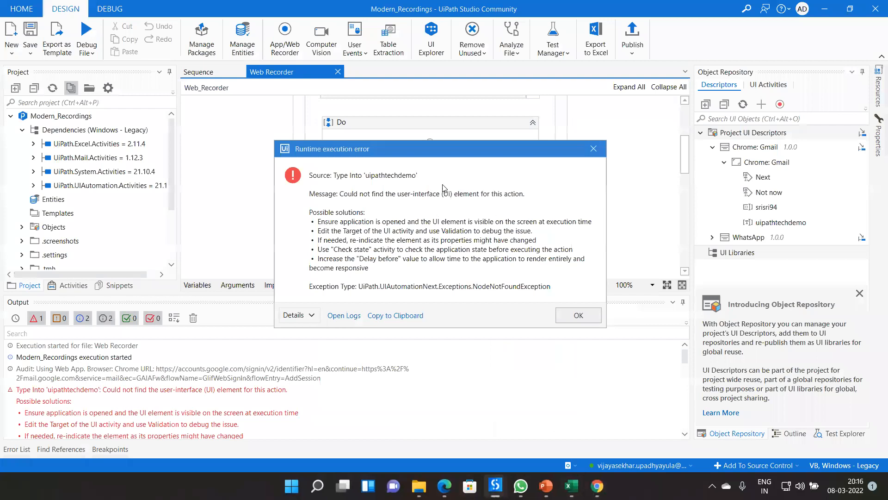
pyautogui.press('Return')
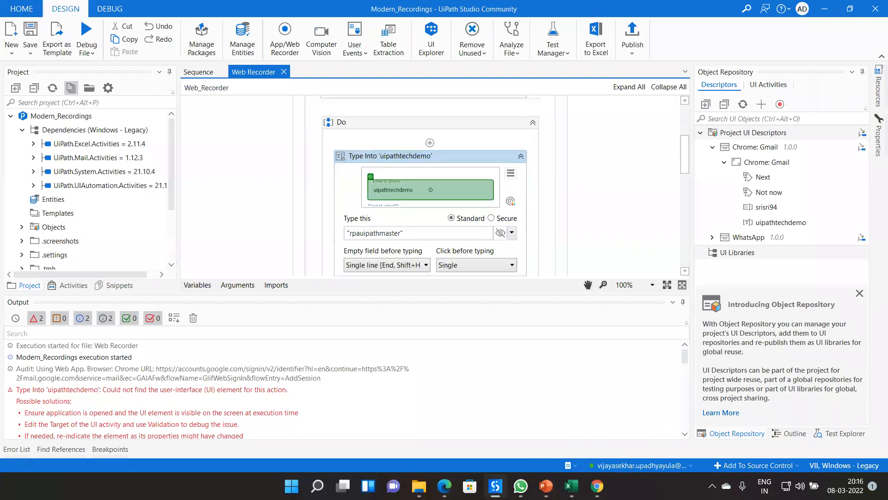
pyautogui.moveTo(597, 486)
pyautogui.click(585, 426)
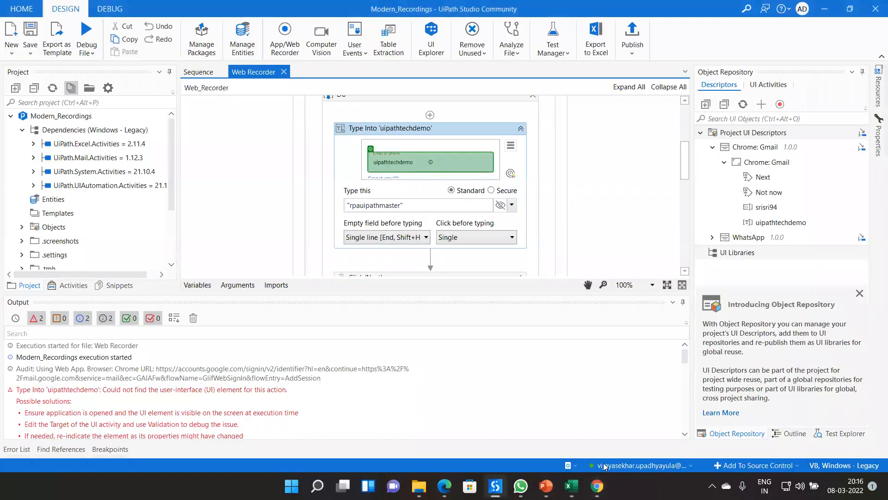
# Step: Allow UiPath Web Automation in Incognito, on file URLs and on all sites, then close extensions
pyautogui.moveTo(597, 486)
pyautogui.click(580, 426)
pyautogui.click(875, 31)
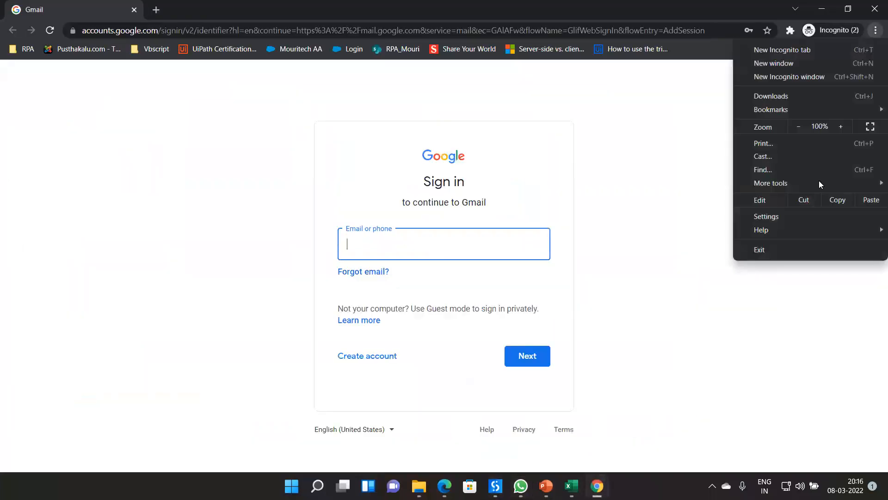
pyautogui.moveTo(787, 185)
pyautogui.click(645, 248)
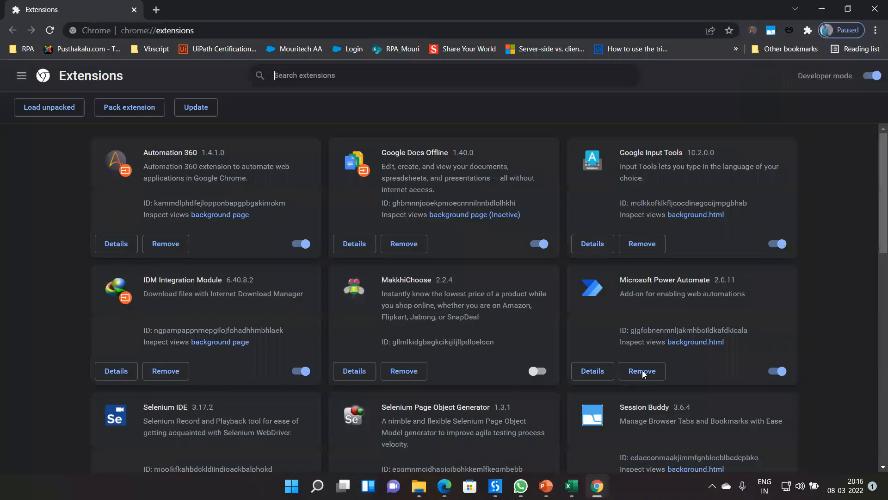
pyautogui.scroll(-10, 381, 337)
pyautogui.scroll(3, 603, 341)
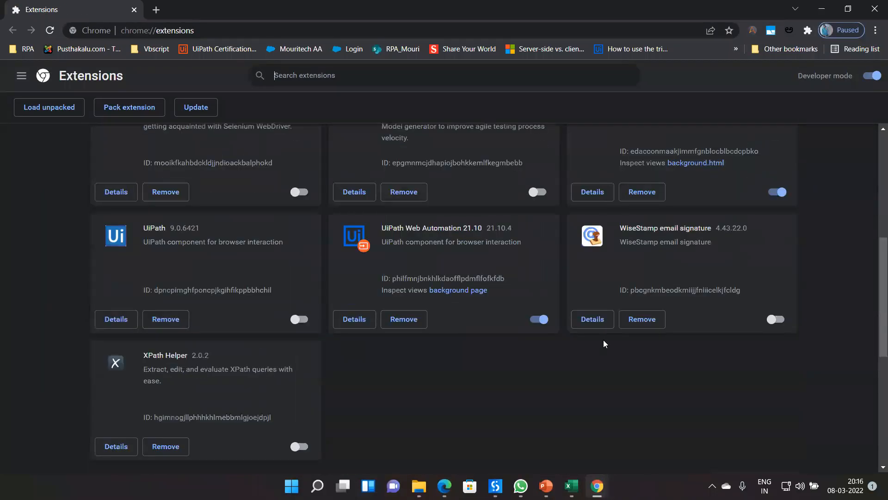
pyautogui.click(354, 335)
pyautogui.scroll(-5, 625, 287)
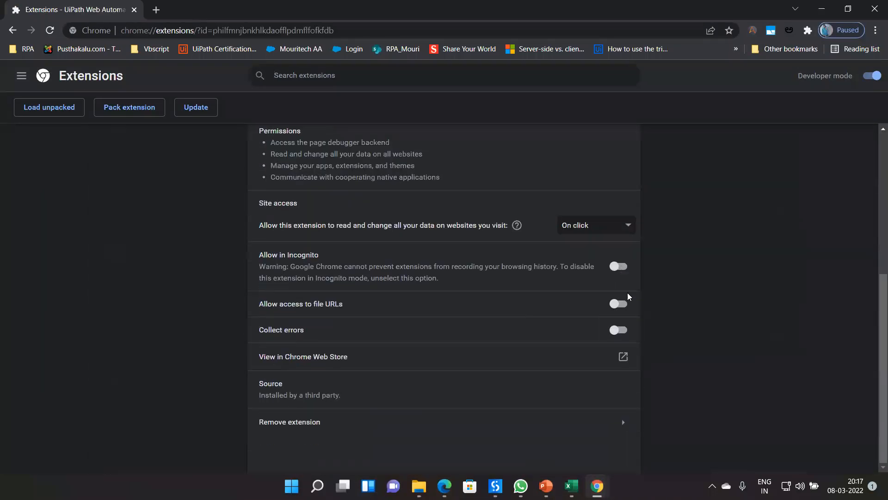
pyautogui.click(619, 303)
pyautogui.click(875, 6)
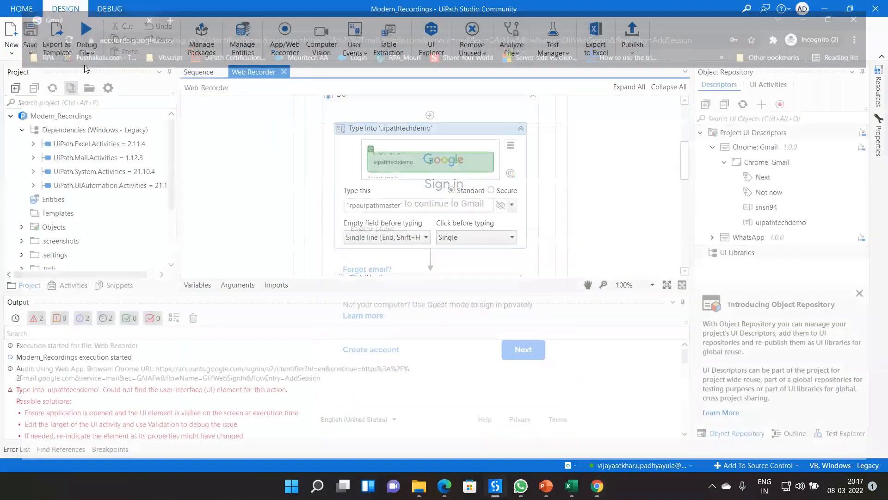
# Step: Run the workflow, close three leftover Gmail windows, let it reach 'Protect your account', then stop
pyautogui.click(87, 50)
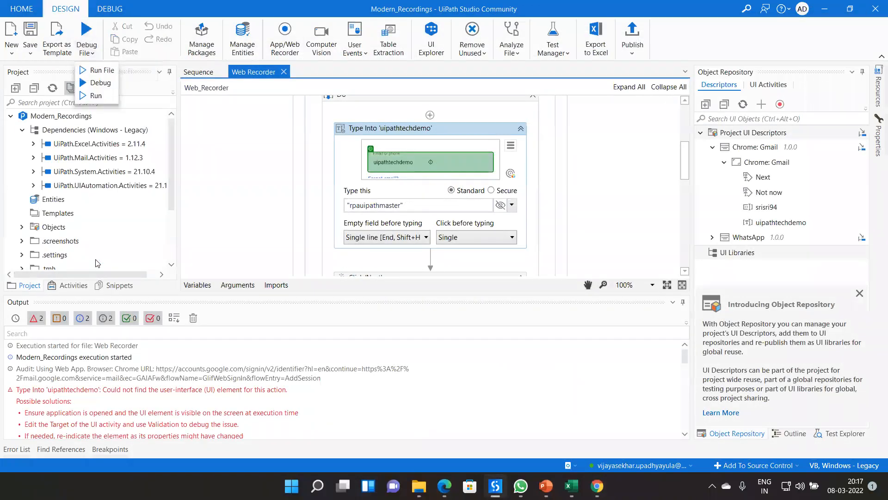
pyautogui.click(102, 70)
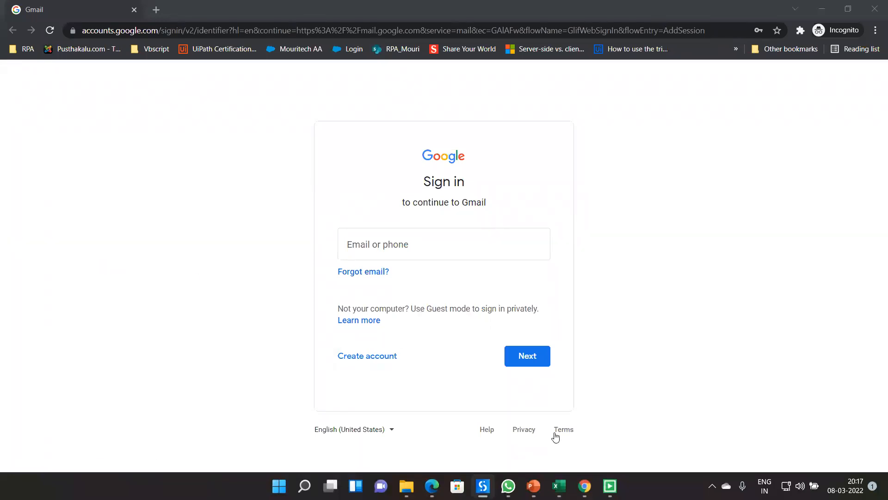
pyautogui.moveTo(584, 484)
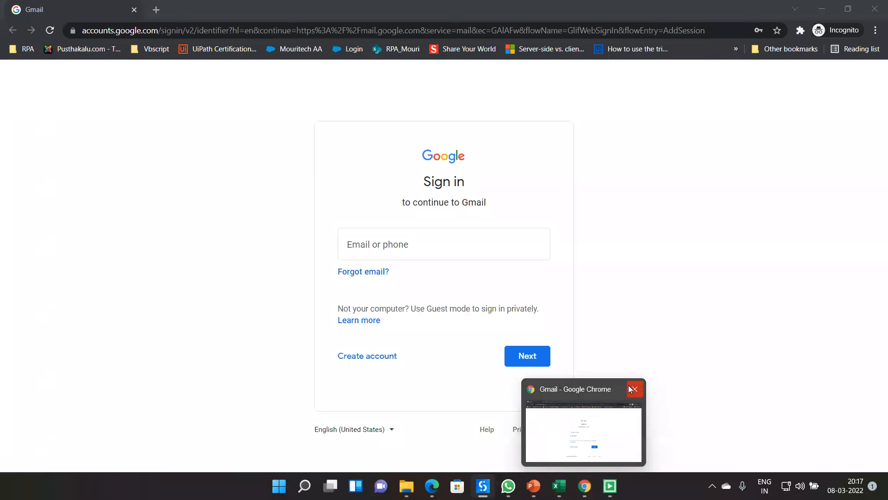
pyautogui.click(874, 12)
pyautogui.click(874, 11)
pyautogui.click(874, 10)
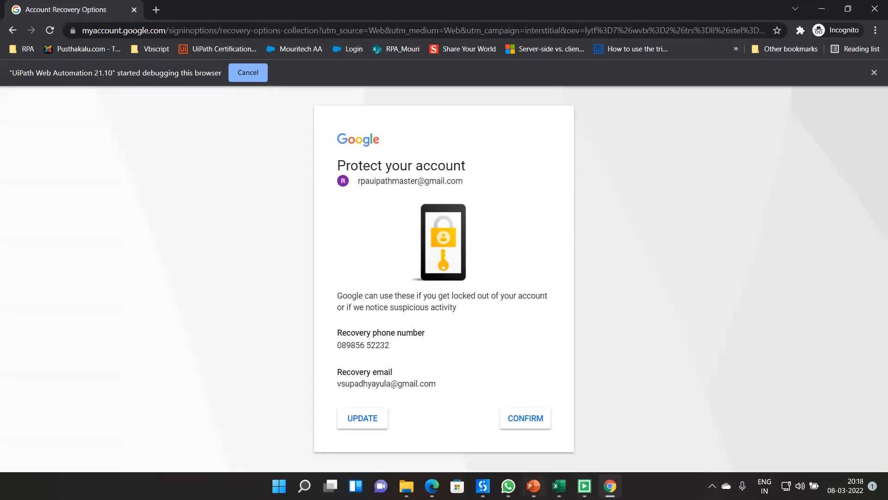
pyautogui.click(483, 486)
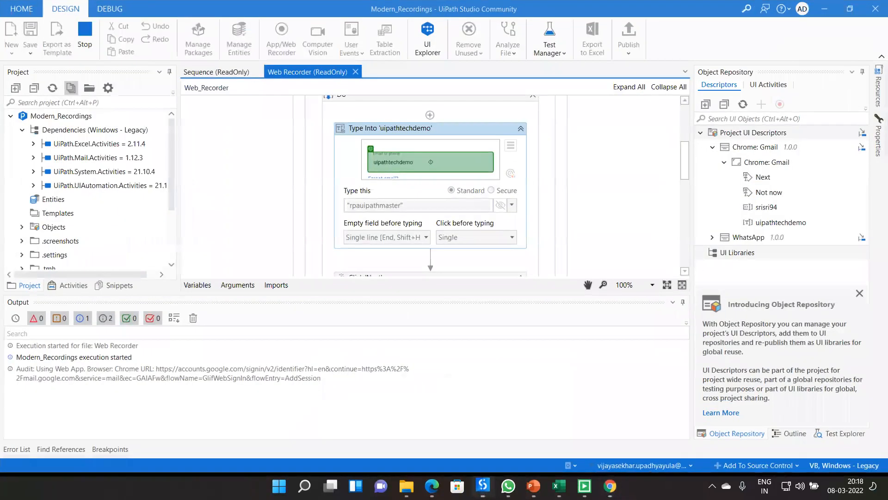
pyautogui.hotkey('alt', 'Tab')
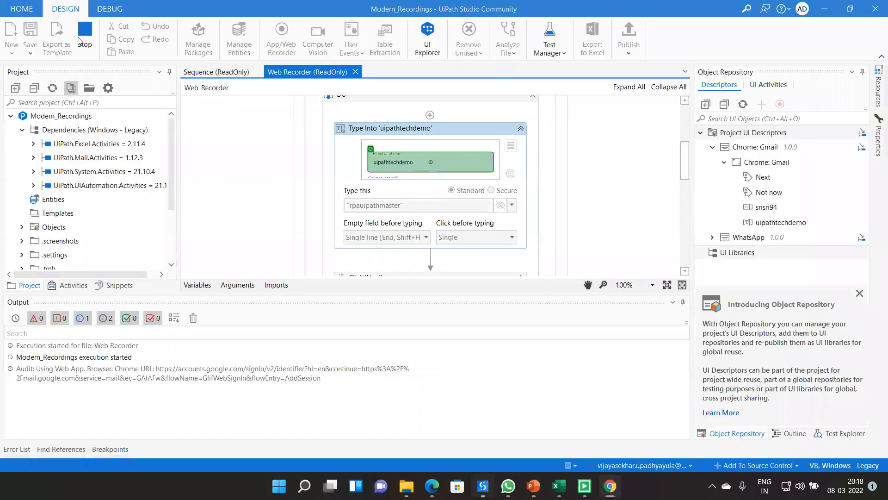
pyautogui.click(81, 39)
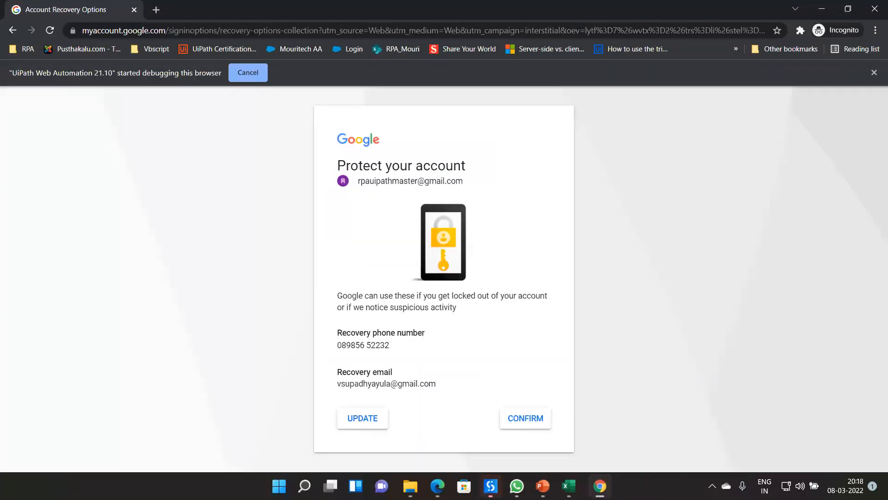
# Step: Close the Web Recorder tab and leave the Sequence's Computer Vision scope collapsed
pyautogui.hotkey('alt', 'Tab')
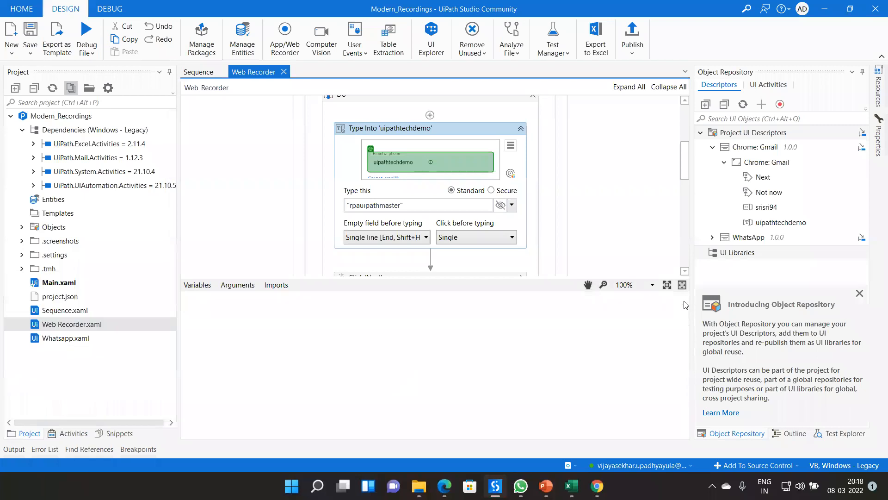
pyautogui.click(284, 72)
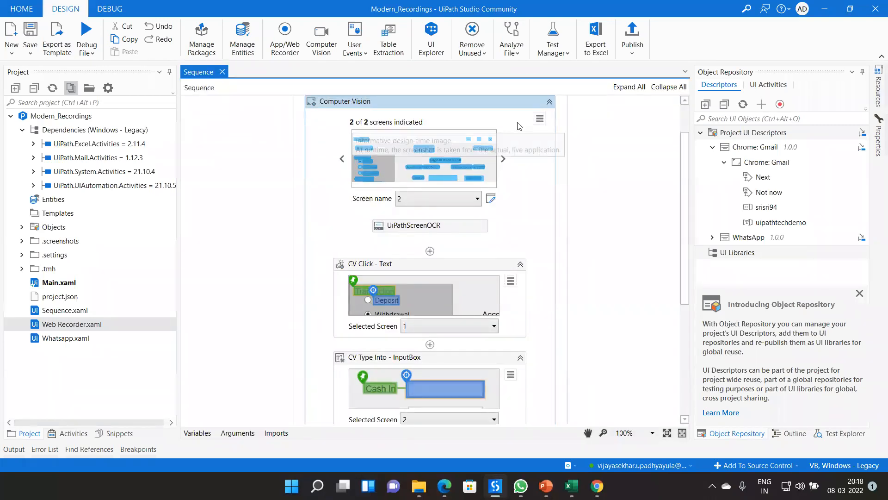
pyautogui.click(549, 104)
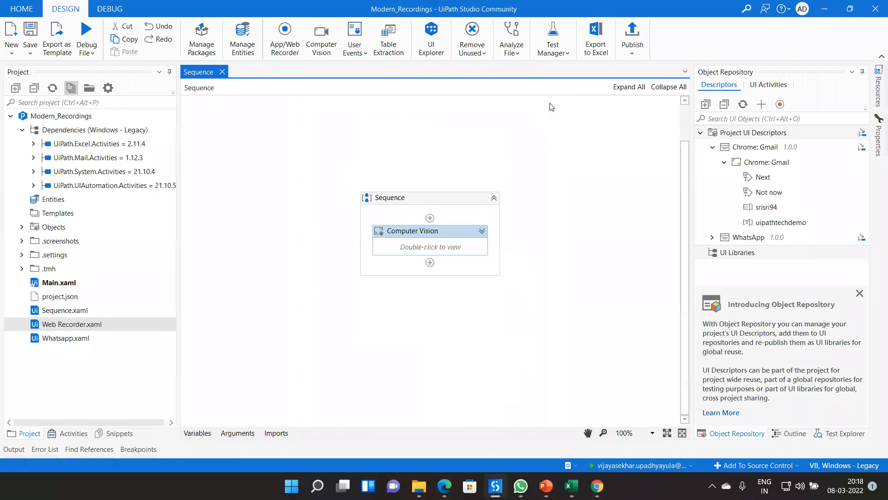
pyautogui.click(483, 237)
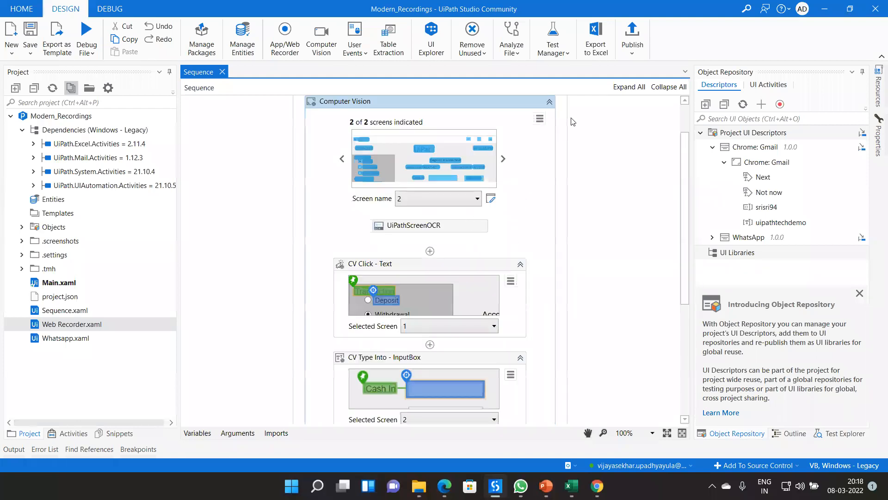
pyautogui.click(549, 101)
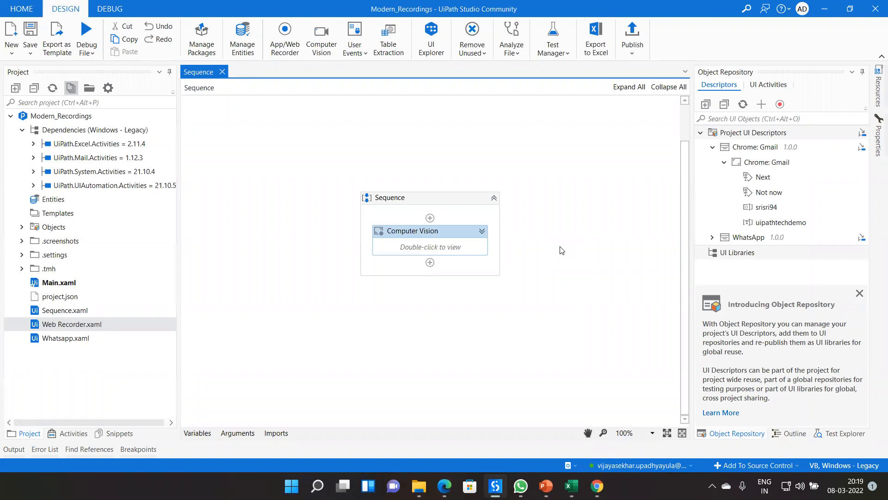
# Step: Bring the Recordings PPT deck forward and display slide 6, 'Automatic Recording'
pyautogui.click(546, 486)
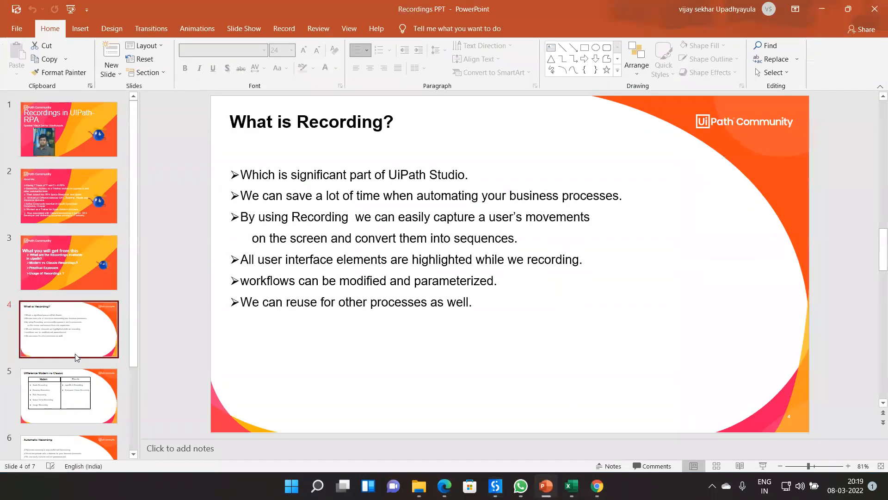
pyautogui.scroll(-2, 52, 392)
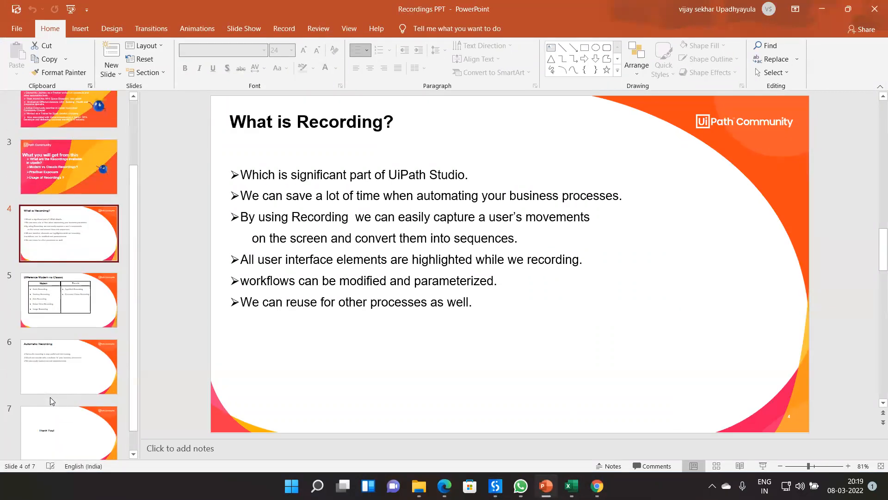
pyautogui.click(60, 344)
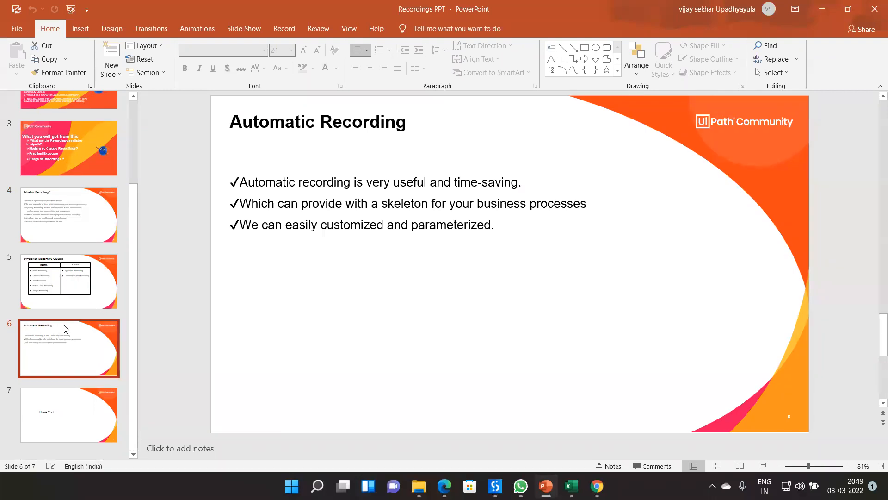